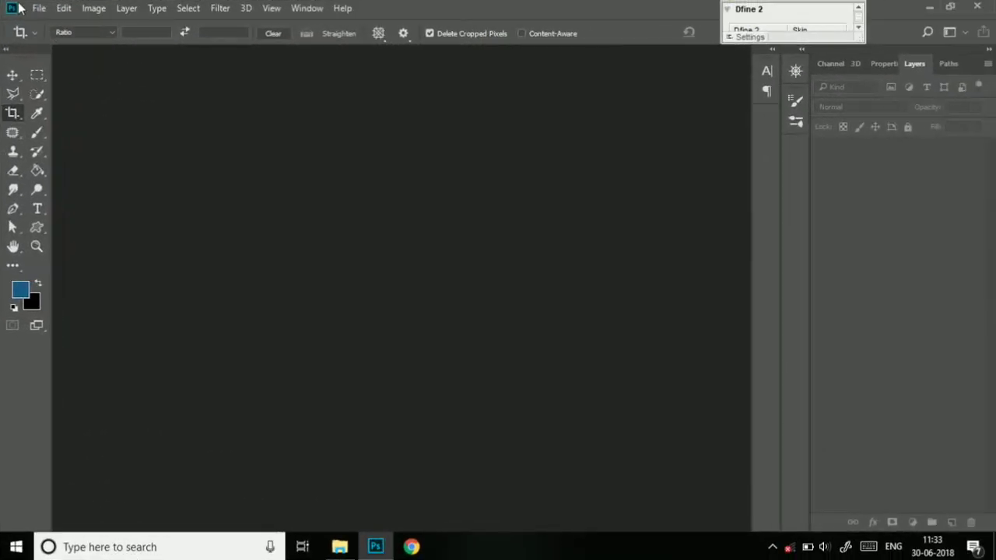
- Open 12509310_web1_180627-BPD-M-DgpHQL0X0AMOrXH.jpg, unlock it as Layer 0 and duplicate it to Layer 0 copy
{"action": "left_click", "coordinate": [31, 8]}
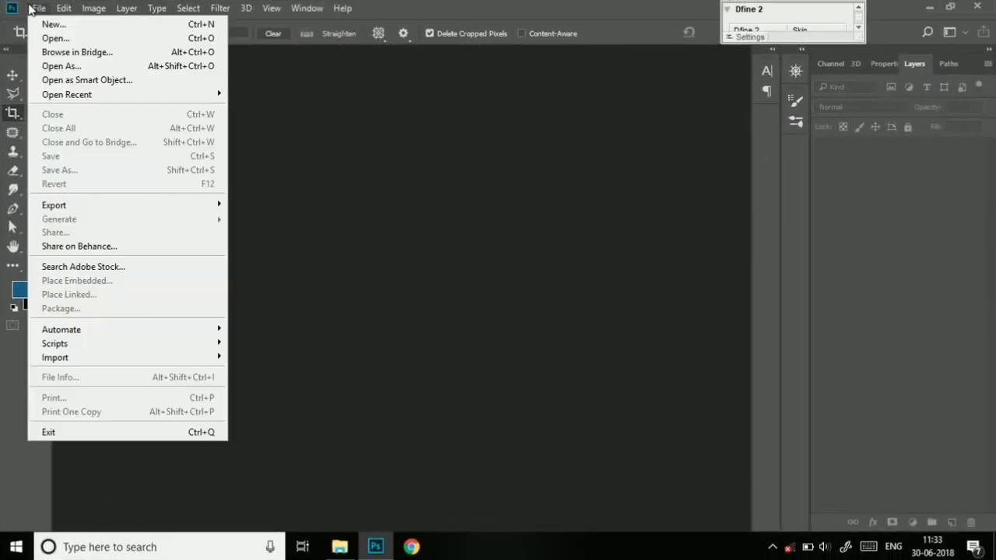
{"action": "left_click", "coordinate": [53, 39]}
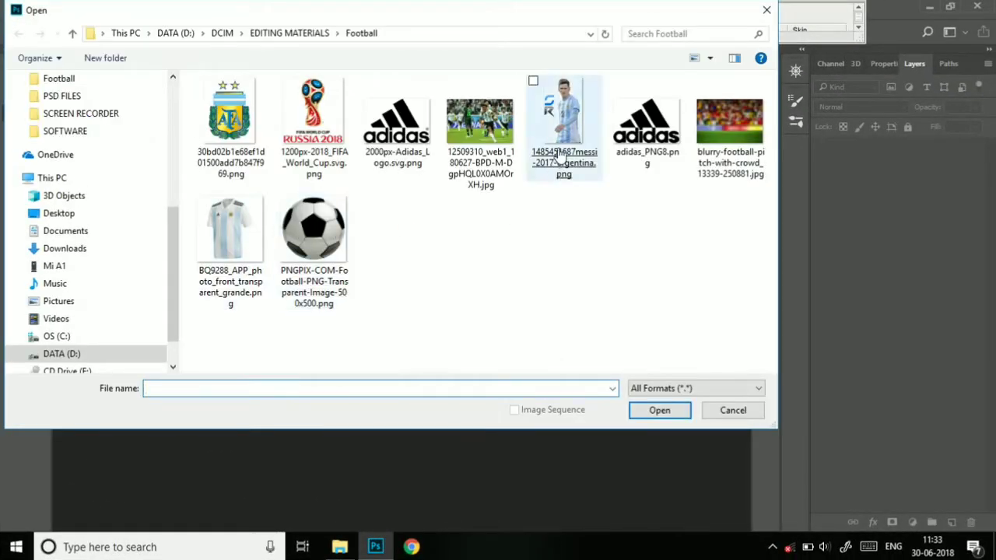
{"action": "double_click", "coordinate": [492, 134]}
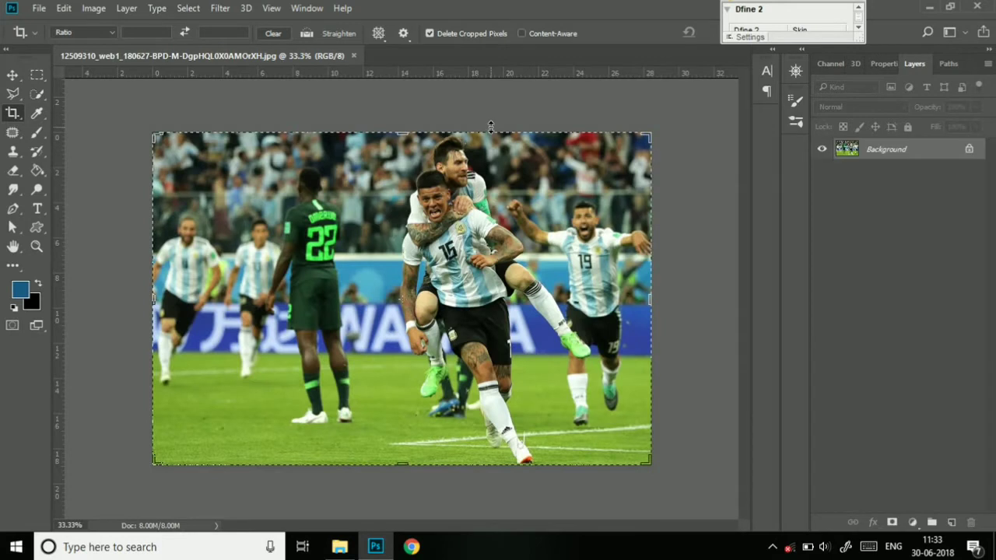
{"action": "left_click", "coordinate": [970, 150]}
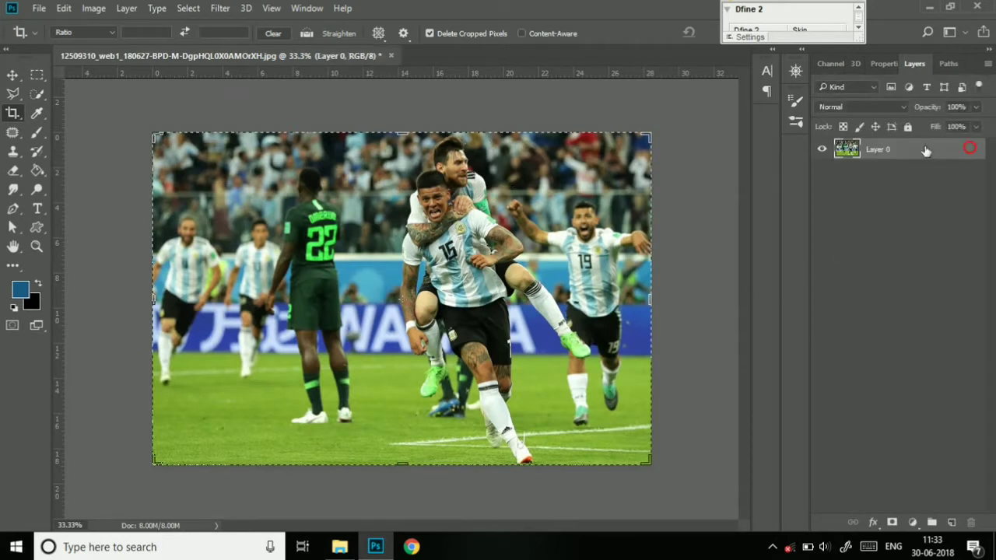
{"action": "left_click_drag", "start_coordinate": [965, 149], "coordinate": [951, 527]}
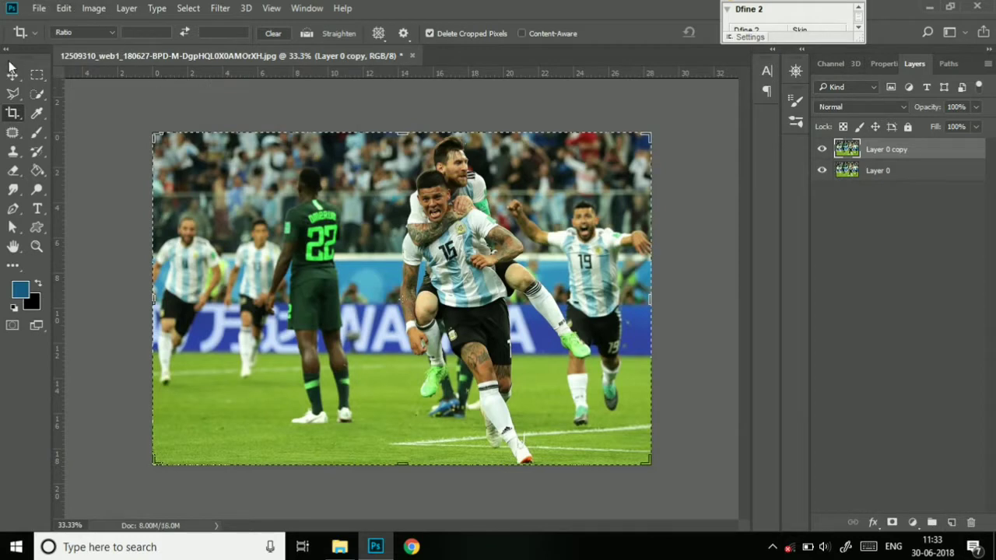
- Apply a Motion Blur with 30-pixel distance to Layer 0 copy
{"action": "left_click", "coordinate": [221, 9]}
{"action": "mouse_move", "coordinate": [228, 170]}
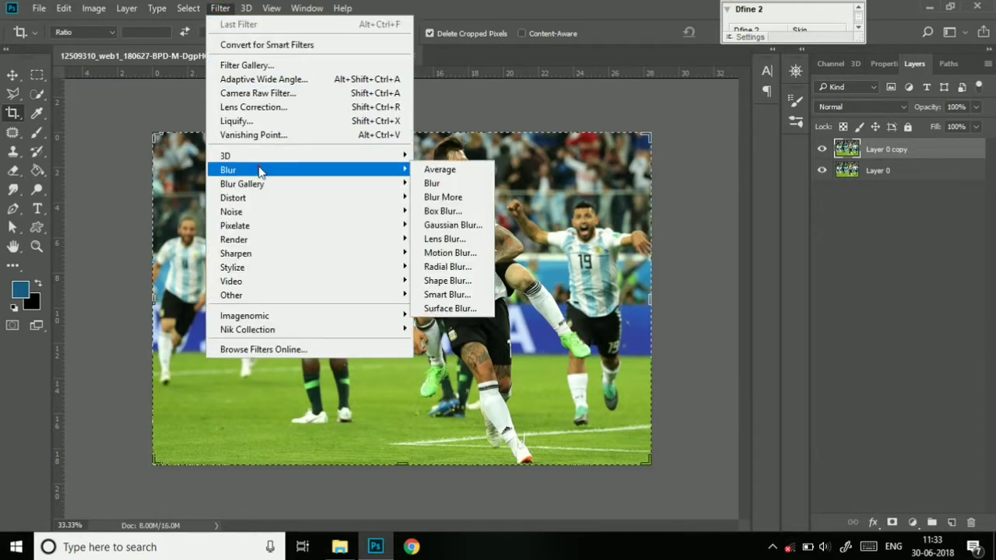
{"action": "left_click", "coordinate": [442, 253]}
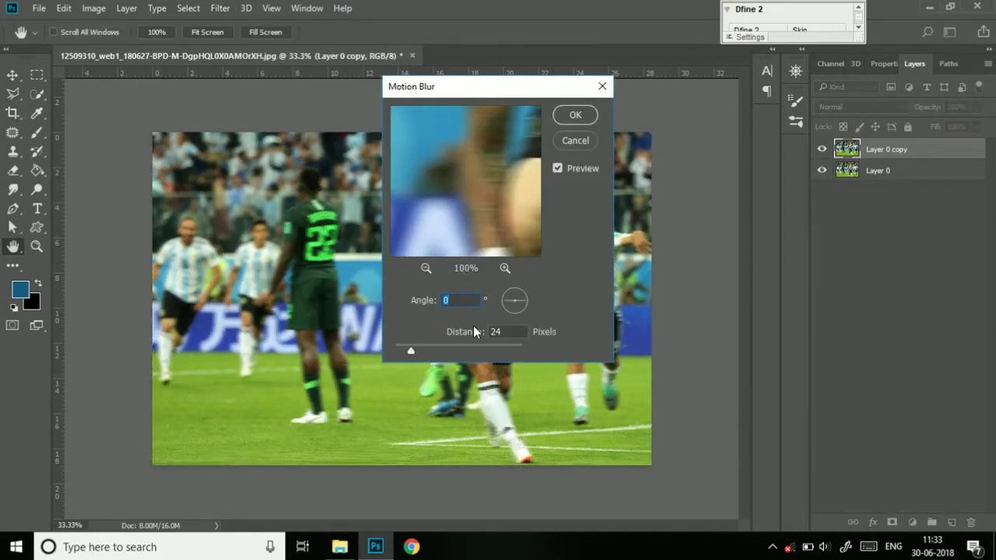
{"action": "left_click_drag", "start_coordinate": [414, 349], "coordinate": [416, 349]}
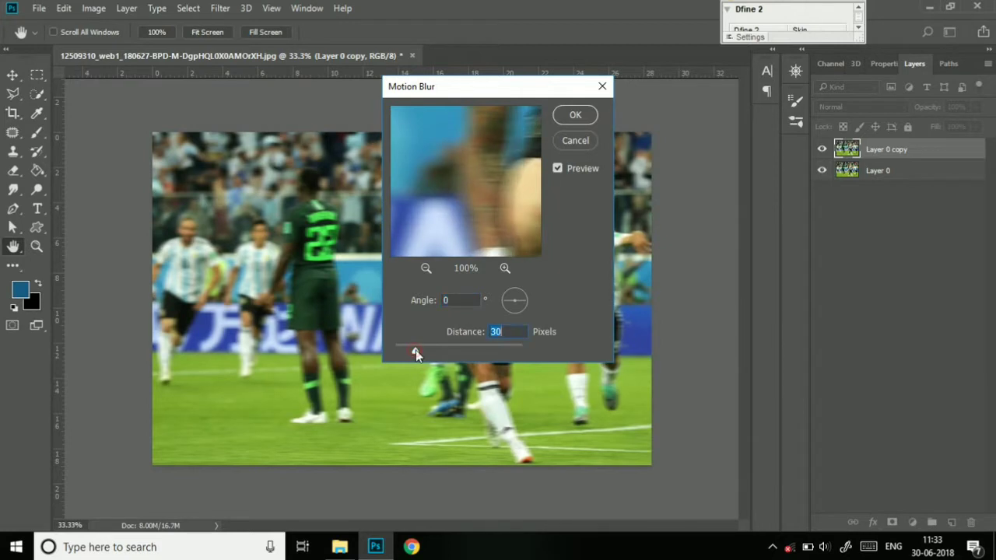
{"action": "left_click", "coordinate": [556, 118]}
{"action": "key", "text": "c"}
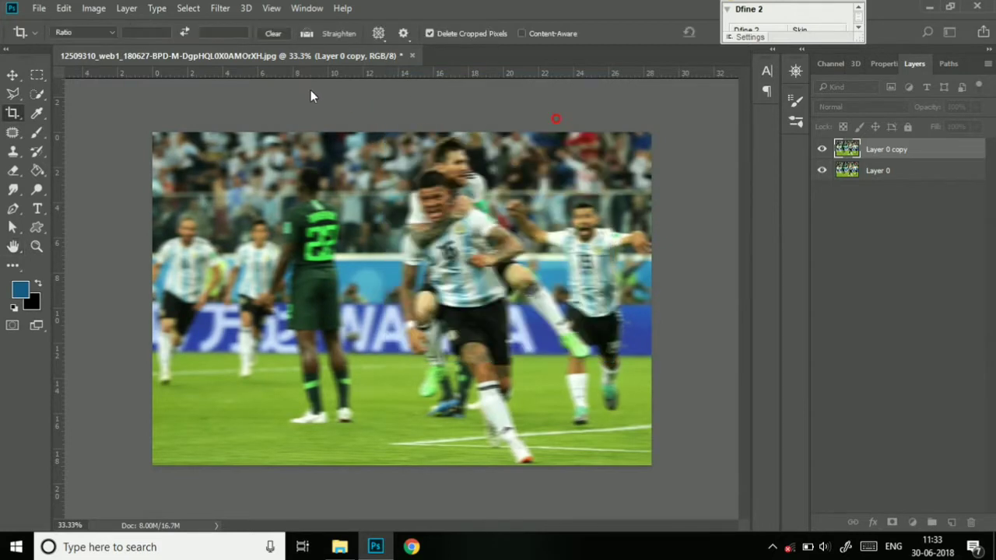
- Add a Gaussian Blur of about 8.4 pixels radius to the same layer
{"action": "left_click", "coordinate": [217, 9]}
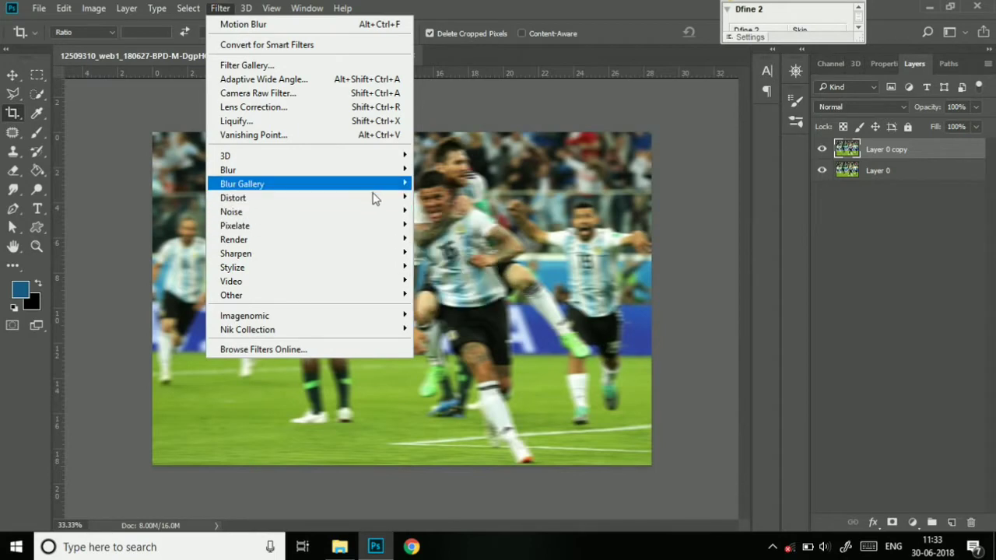
{"action": "mouse_move", "coordinate": [307, 169]}
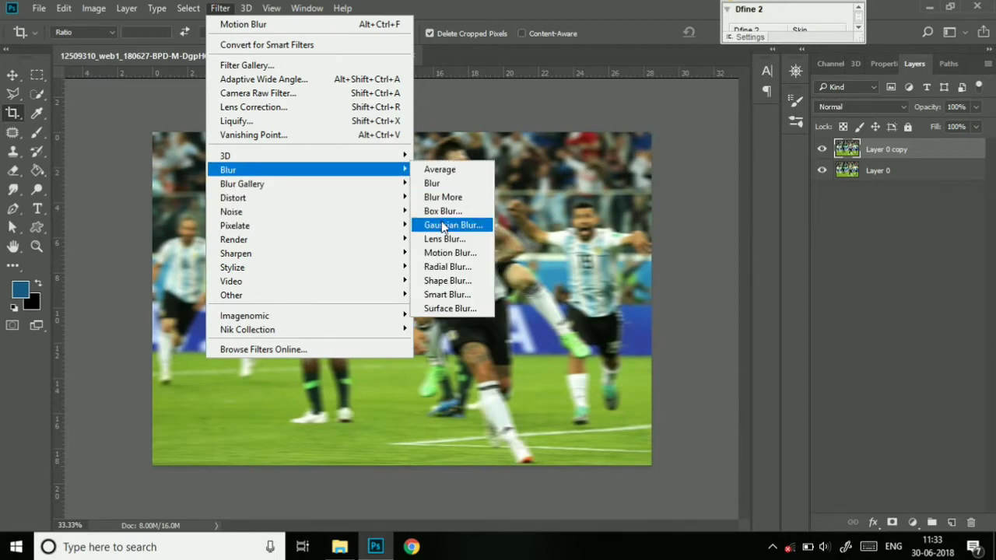
{"action": "left_click", "coordinate": [447, 225]}
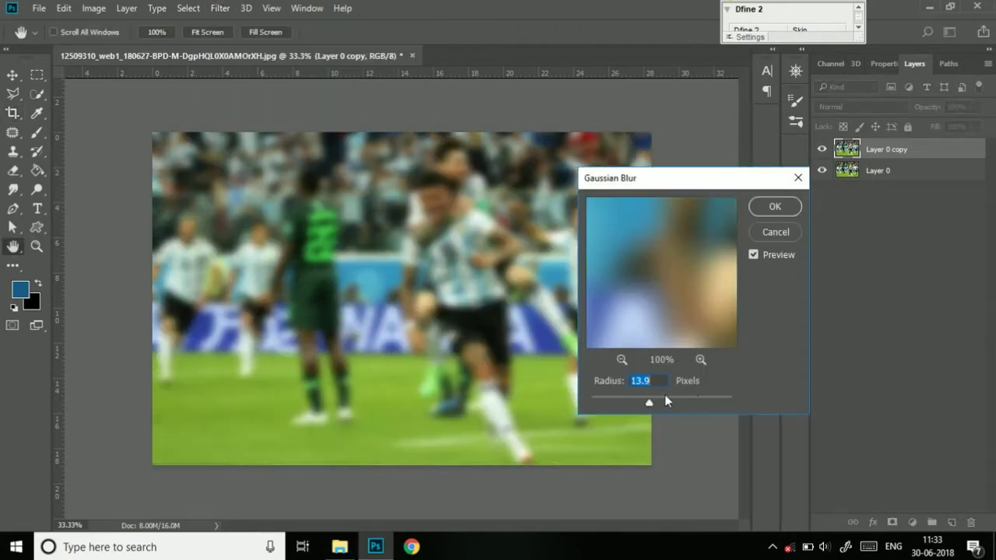
{"action": "left_click_drag", "start_coordinate": [644, 405], "coordinate": [638, 407]}
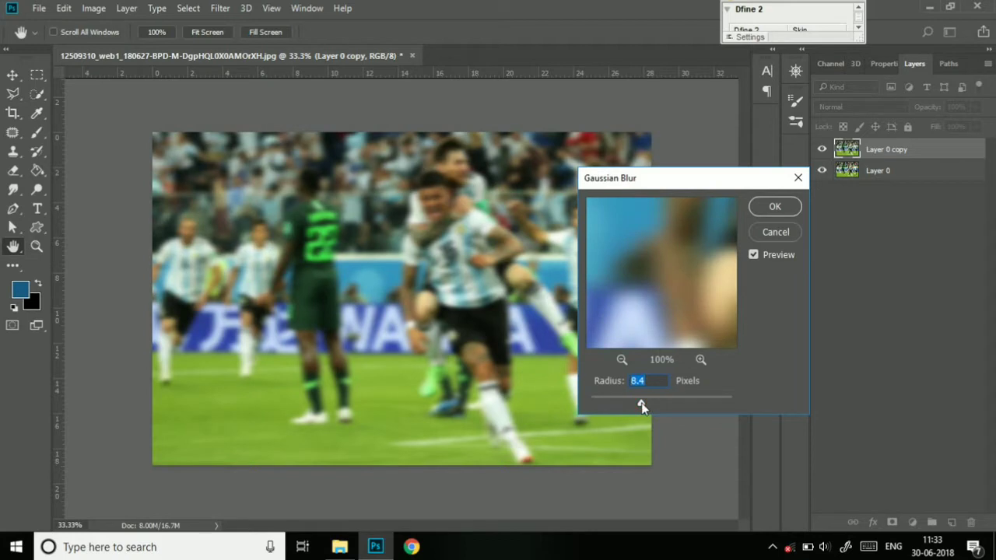
{"action": "left_click", "coordinate": [775, 207]}
{"action": "key", "text": "c"}
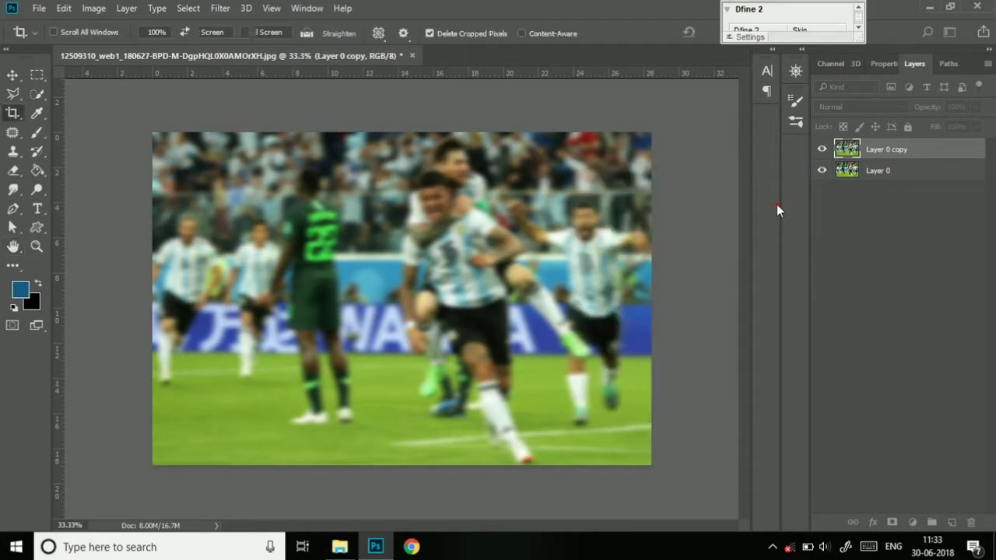
- Place the messi-argentina PNG as an embedded layer, centred in front, and commit it
{"action": "left_click", "coordinate": [38, 7]}
{"action": "left_click", "coordinate": [86, 283]}
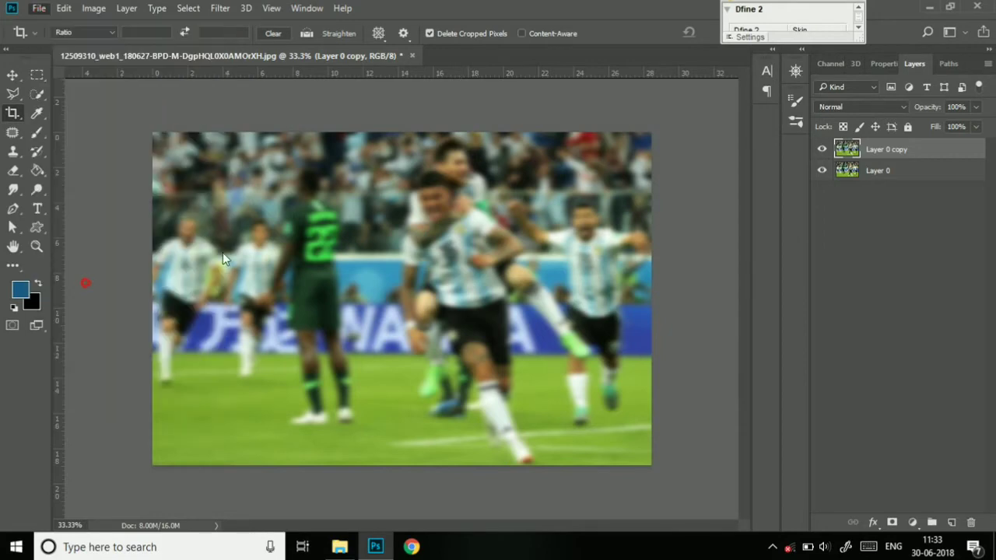
{"action": "double_click", "coordinate": [563, 160]}
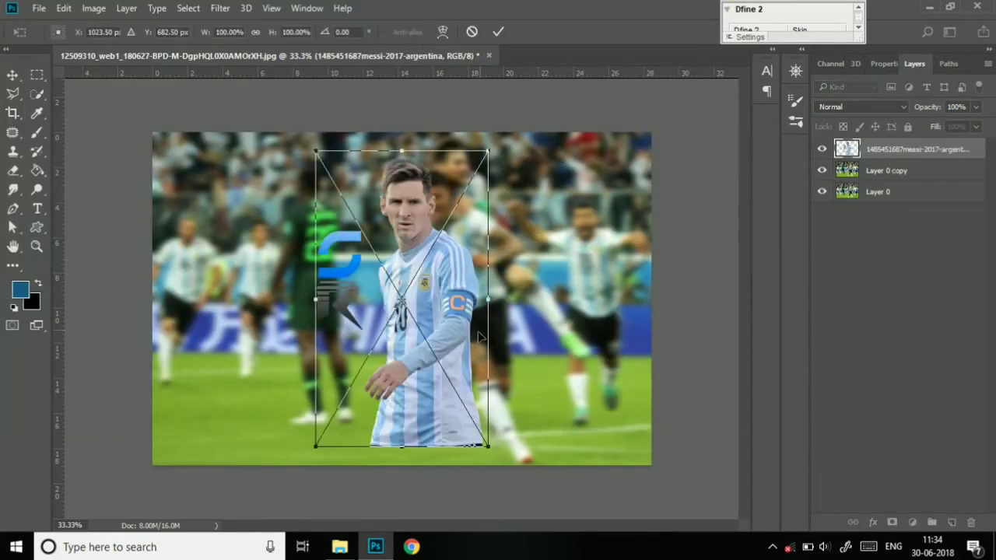
{"action": "left_click_drag", "start_coordinate": [454, 318], "coordinate": [467, 344]}
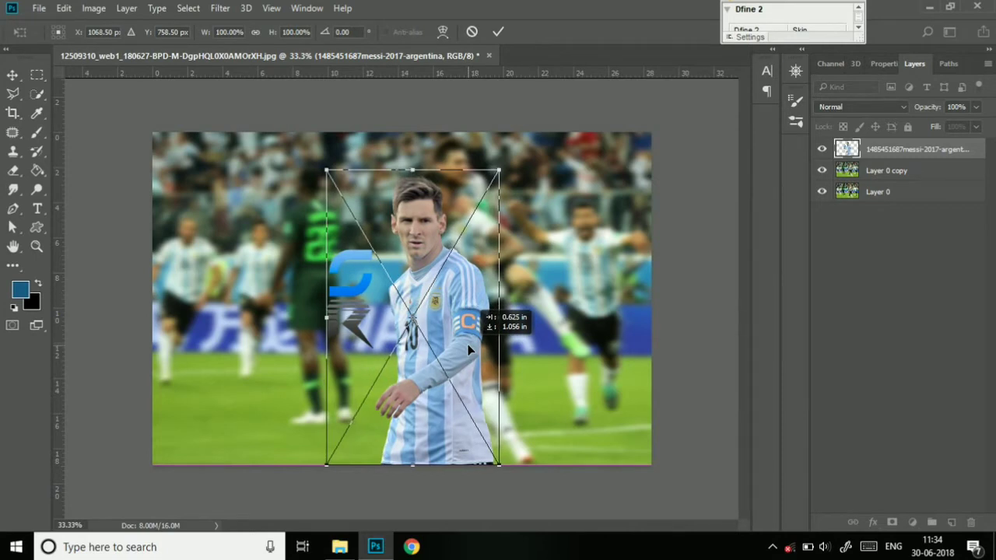
{"action": "left_click_drag", "start_coordinate": [468, 344], "coordinate": [463, 344]}
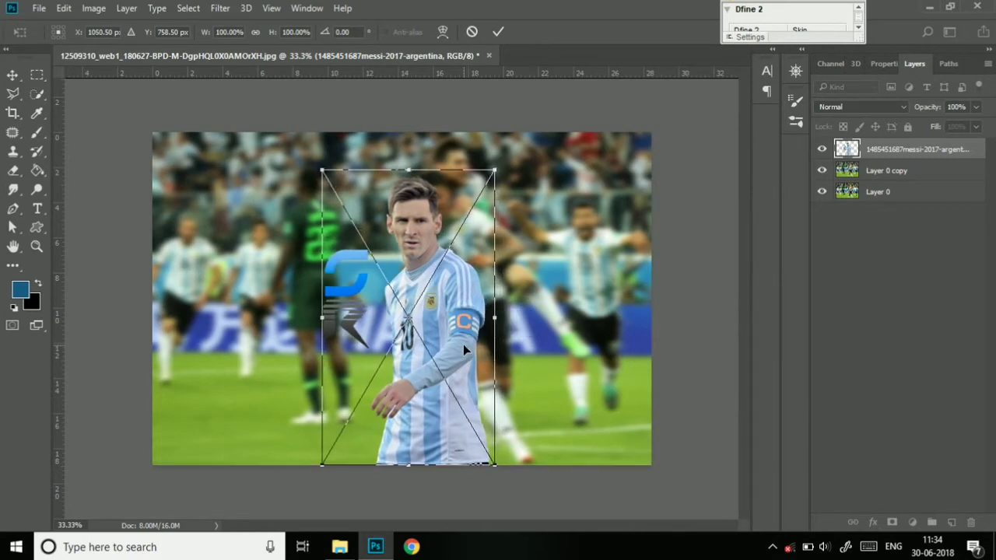
{"action": "key", "text": "Return"}
- Draw a polygonal lasso selection around the watermark logo beside the player
{"action": "left_click", "coordinate": [14, 95]}
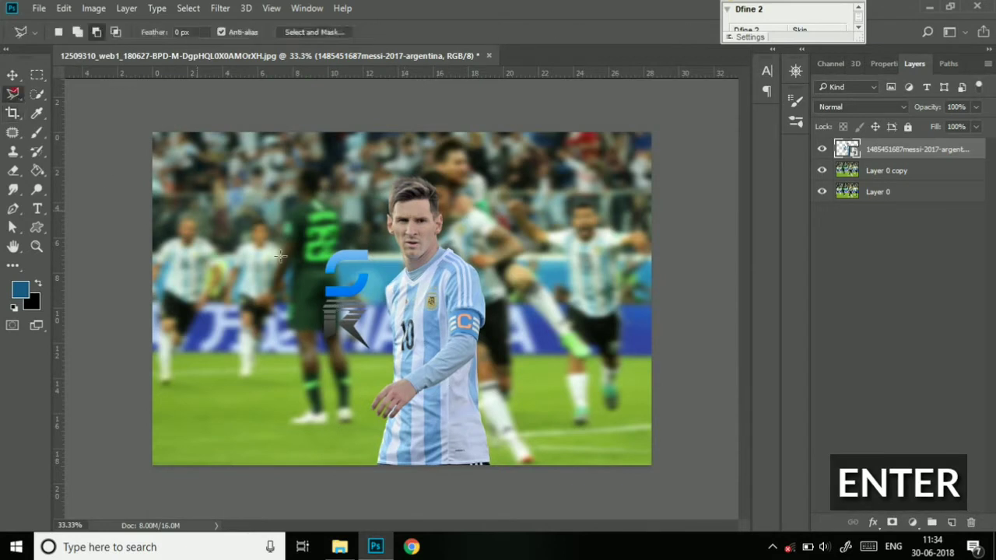
{"action": "left_click", "coordinate": [298, 210]}
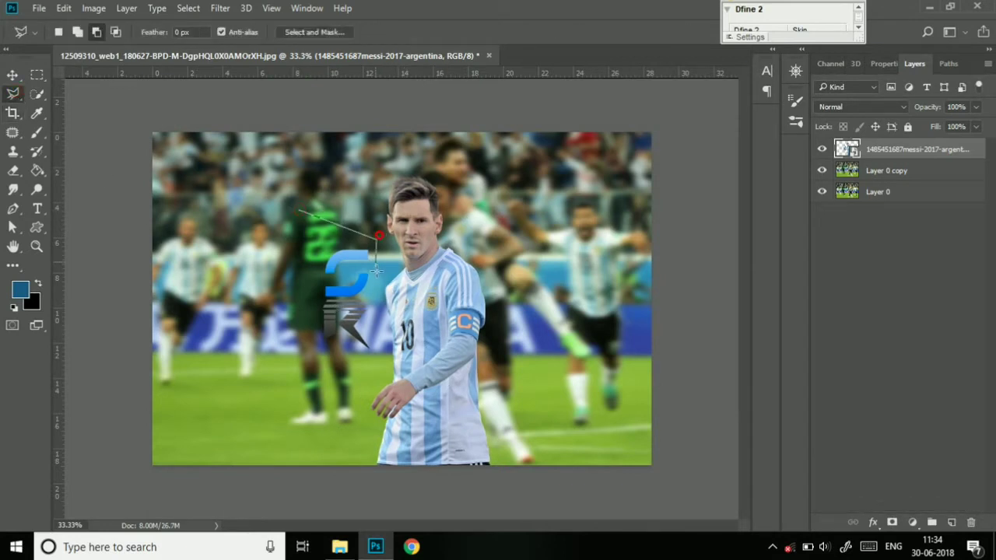
{"action": "left_click", "coordinate": [374, 354]}
{"action": "left_click", "coordinate": [298, 376]}
{"action": "left_click", "coordinate": [287, 277]}
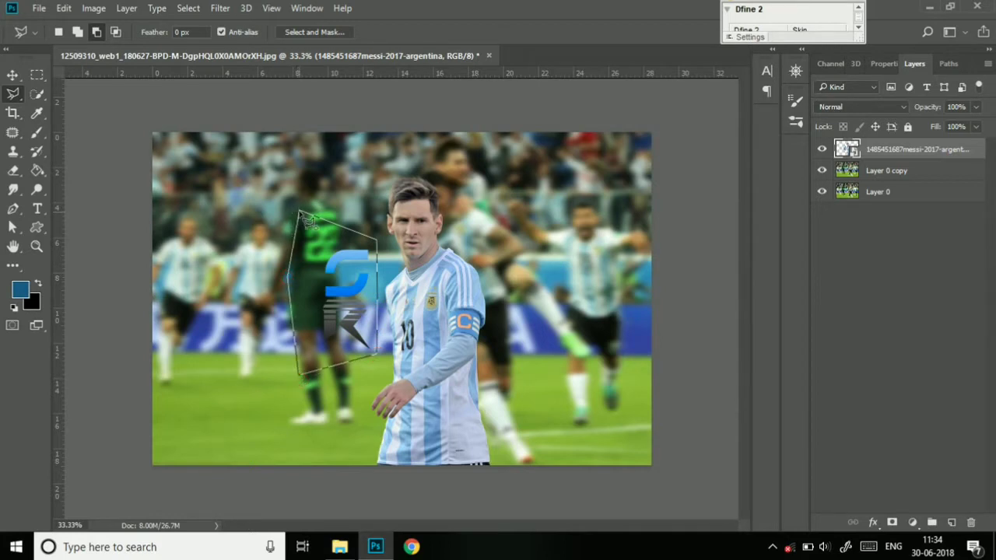
{"action": "left_click", "coordinate": [299, 211]}
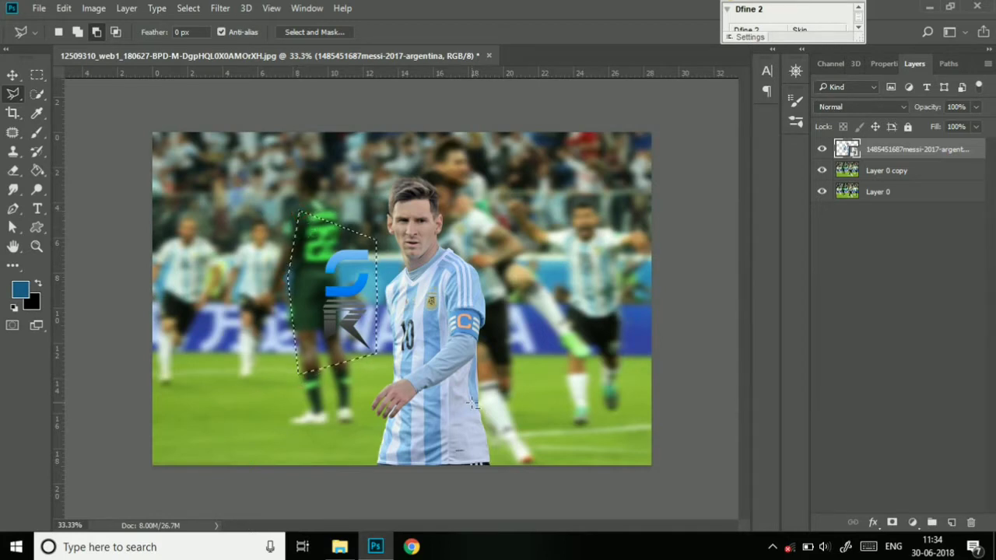
{"action": "key", "text": "Delete"}
{"action": "left_click", "coordinate": [504, 218]}
- Rasterize the player layer, erase the logo inside the selection with a 125 brush, then deselect
{"action": "left_click", "coordinate": [12, 170]}
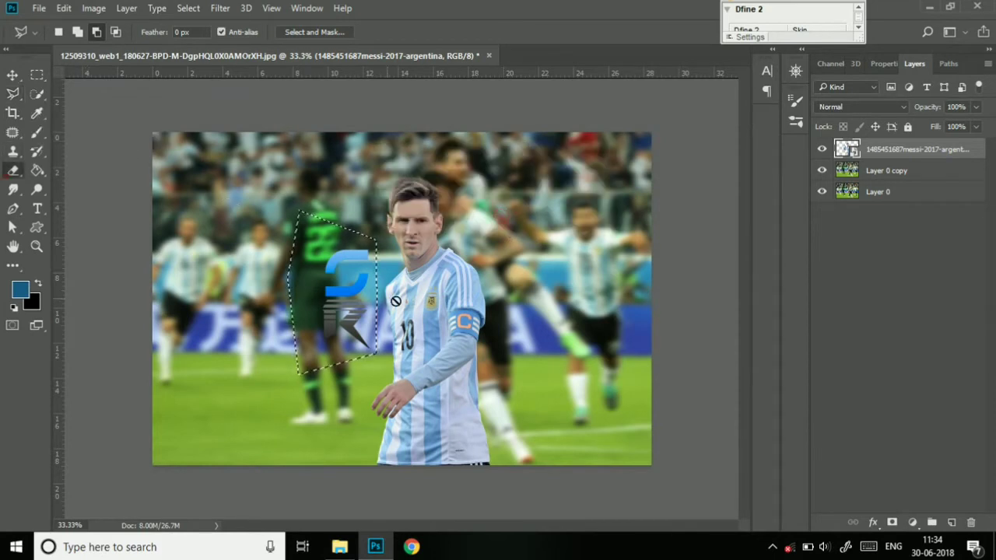
{"action": "left_click", "coordinate": [340, 285]}
{"action": "key", "text": "Return"}
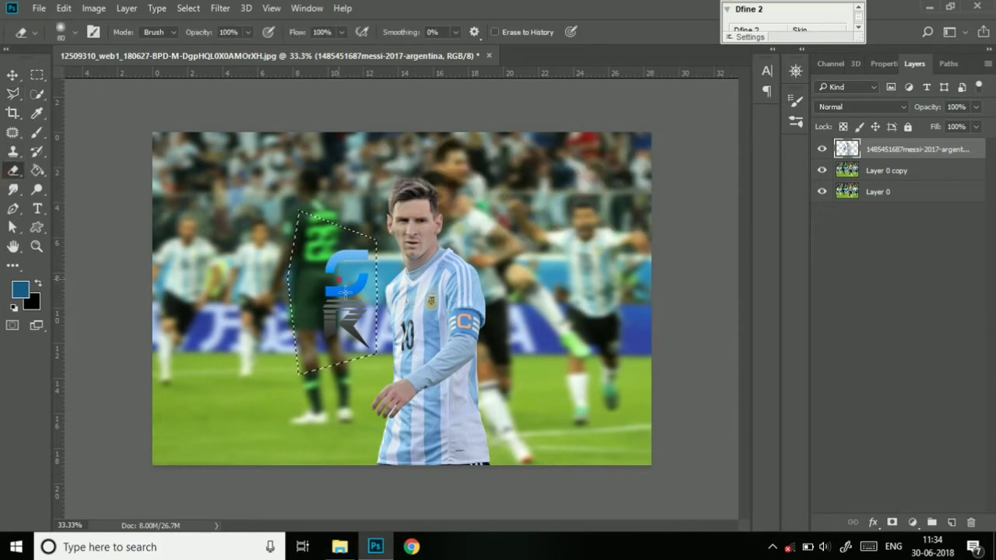
{"action": "left_click_drag", "start_coordinate": [345, 290], "coordinate": [335, 251]}
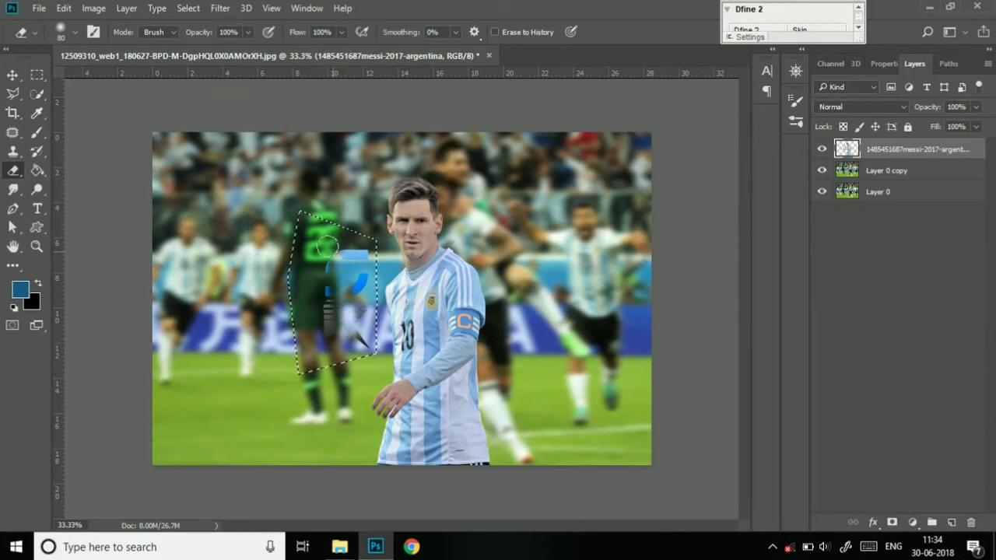
{"action": "key", "text": "bracketright"}
{"action": "key", "text": "bracketright"}
{"action": "key", "text": "bracketright"}
{"action": "left_click_drag", "start_coordinate": [326, 315], "coordinate": [335, 339]}
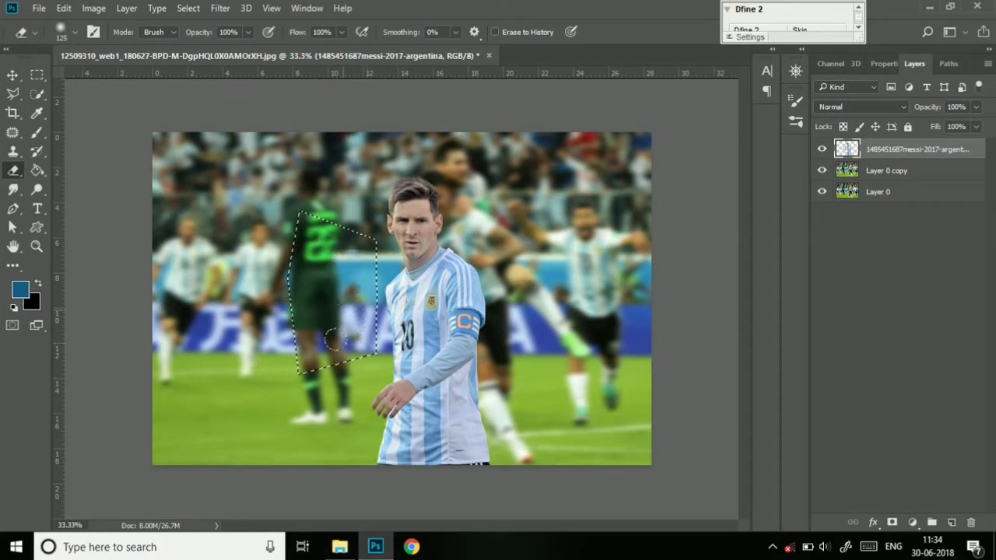
{"action": "key", "text": "ctrl+d"}
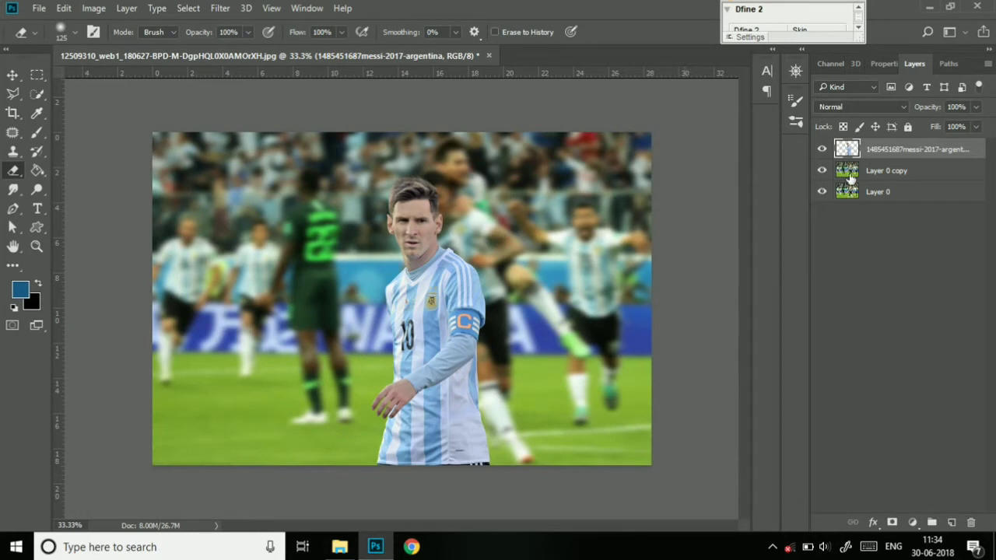
- Scale the player layer down to about 84% and reposition it
{"action": "key", "text": "ctrl+t"}
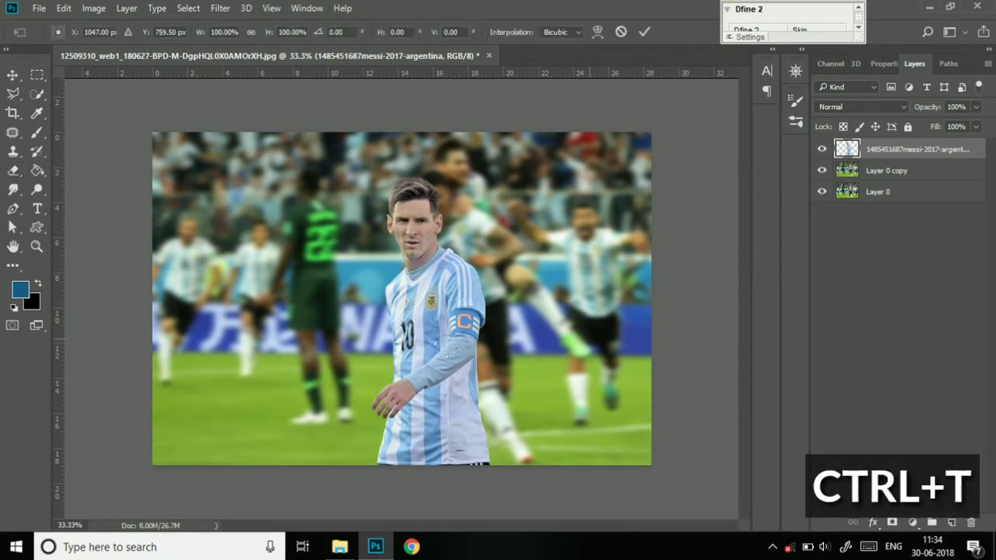
{"action": "left_click_drag", "start_coordinate": [451, 389], "coordinate": [454, 348]}
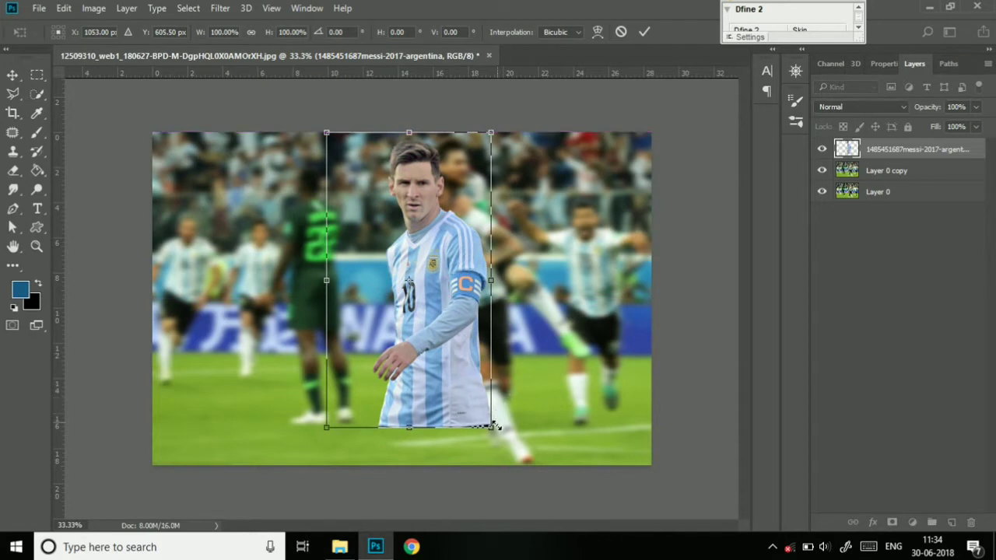
{"action": "left_click_drag", "start_coordinate": [490, 427], "coordinate": [435, 397]}
{"action": "left_click_drag", "start_coordinate": [415, 324], "coordinate": [417, 343]}
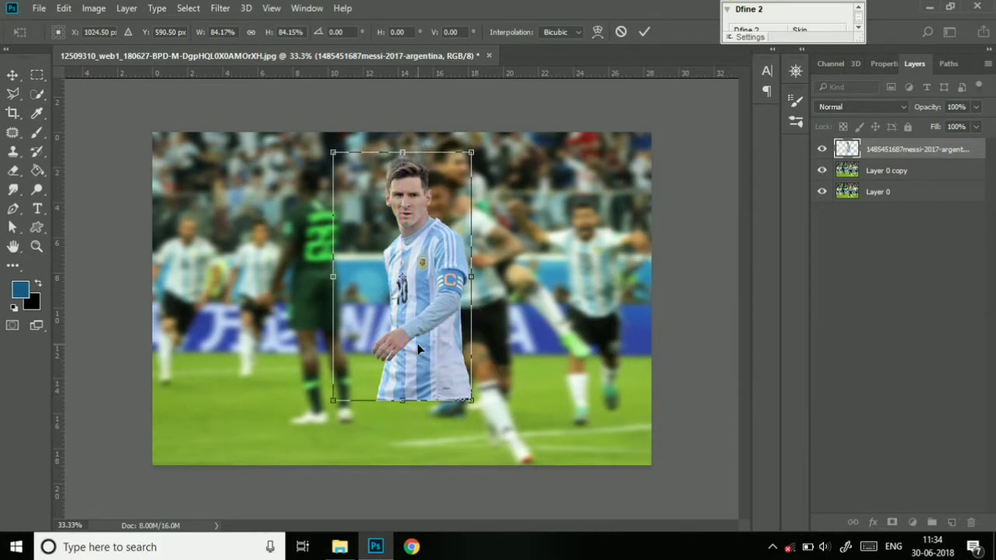
{"action": "key", "text": "Return"}
- Crop the canvas around the player, trimming the left, right and bottom edges
{"action": "key", "text": "e"}
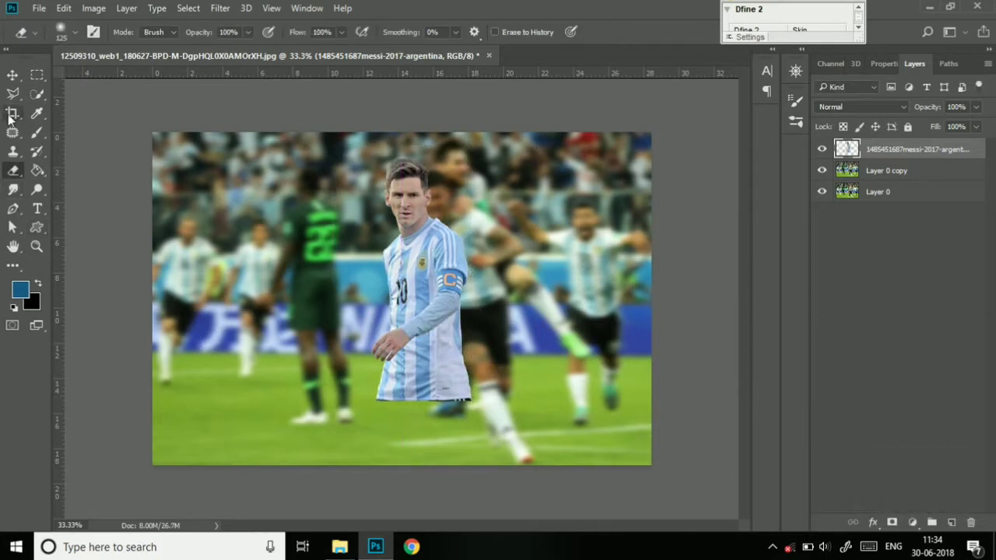
{"action": "left_click", "coordinate": [13, 113]}
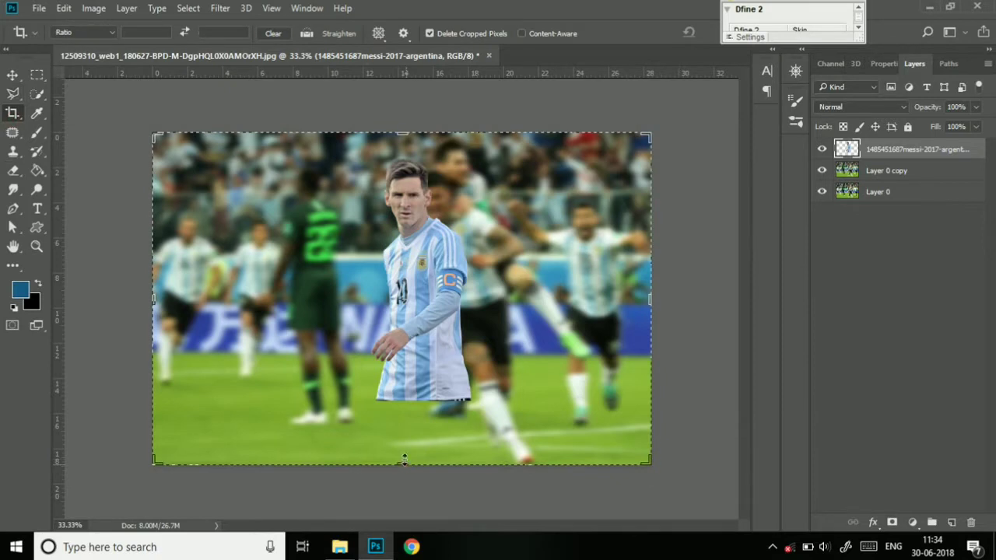
{"action": "left_click_drag", "start_coordinate": [404, 459], "coordinate": [405, 431]}
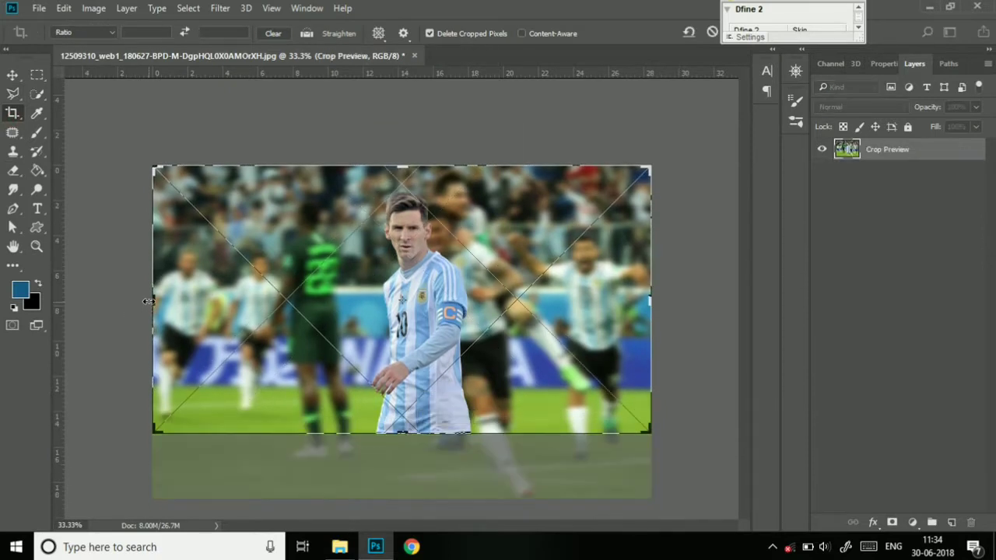
{"action": "left_click_drag", "start_coordinate": [148, 301], "coordinate": [197, 302]}
{"action": "left_click_drag", "start_coordinate": [589, 308], "coordinate": [561, 311]}
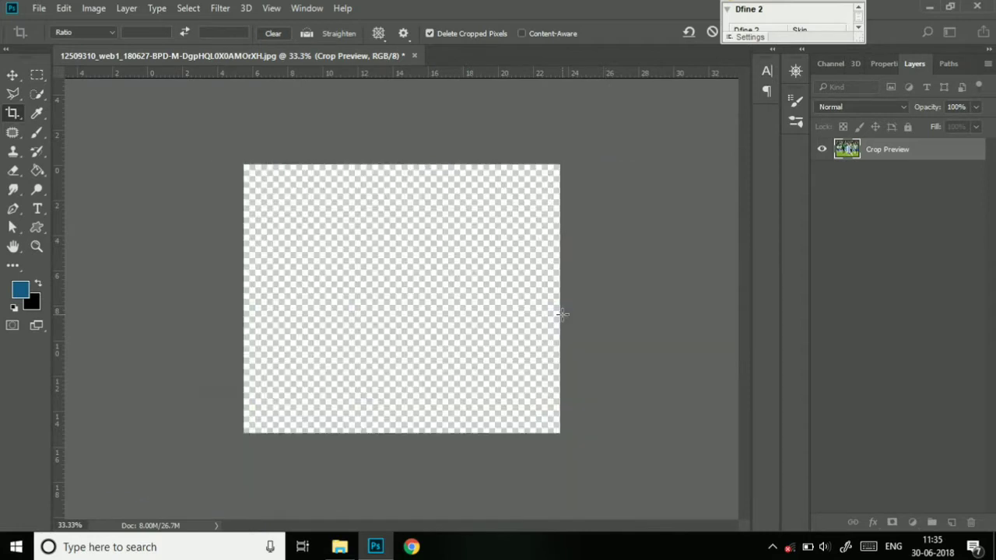
{"action": "key", "text": "ctrl+plus"}
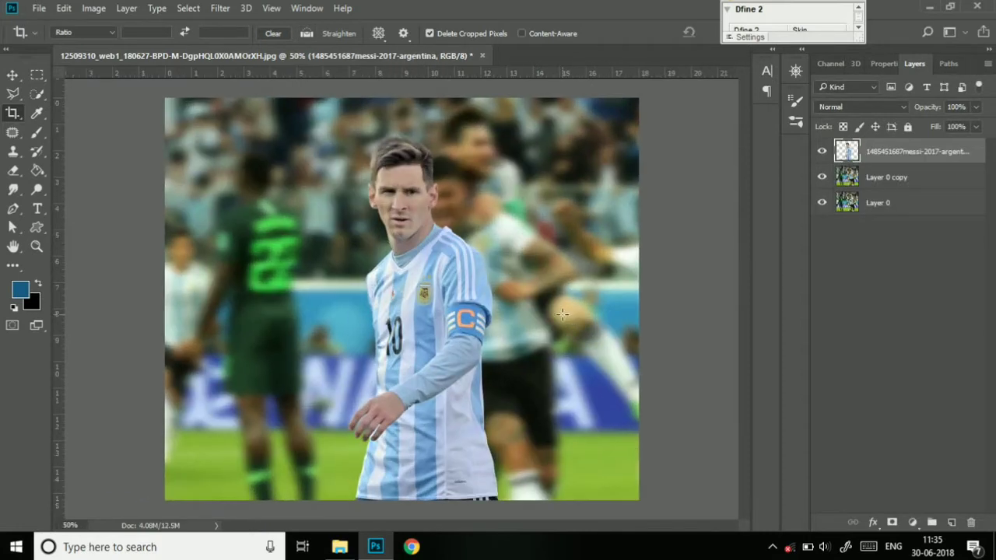
- Place IMG_20180621_124546 from the My Bluetooth folder as an embedded layer and commit it
{"action": "left_click", "coordinate": [38, 8]}
{"action": "left_click", "coordinate": [115, 281]}
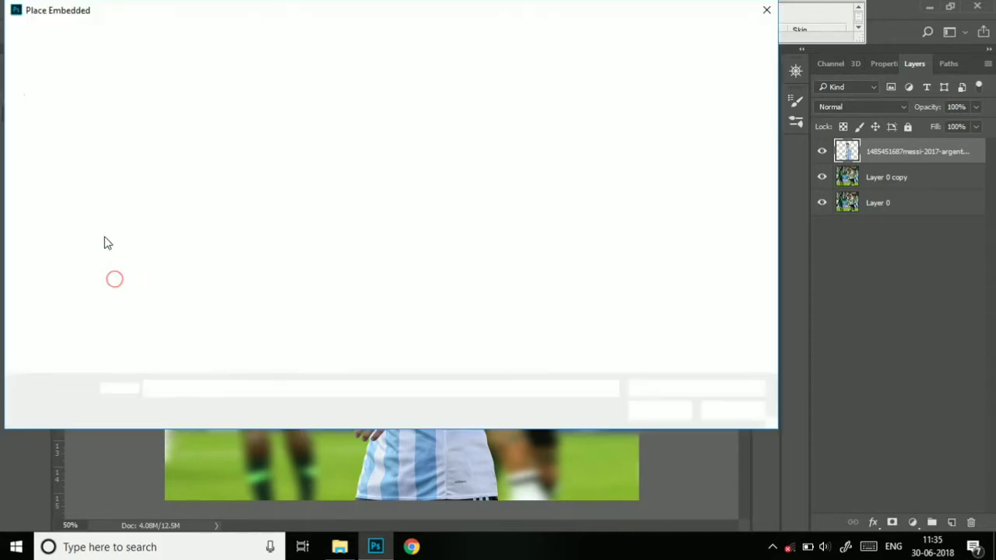
{"action": "scroll", "coordinate": [78, 171], "scroll_direction": "up", "scroll_amount": 1}
{"action": "left_click", "coordinate": [69, 96]}
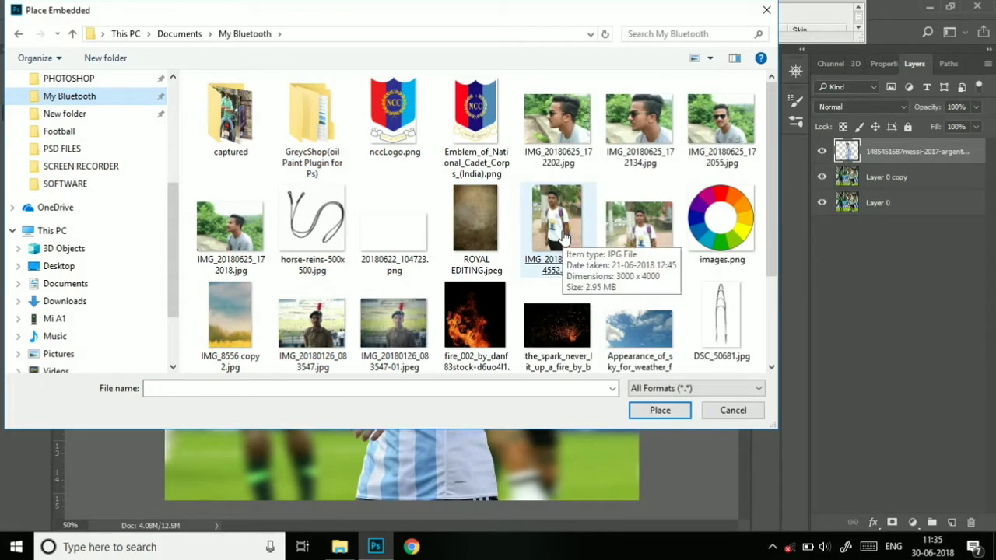
{"action": "key", "text": "Escape"}
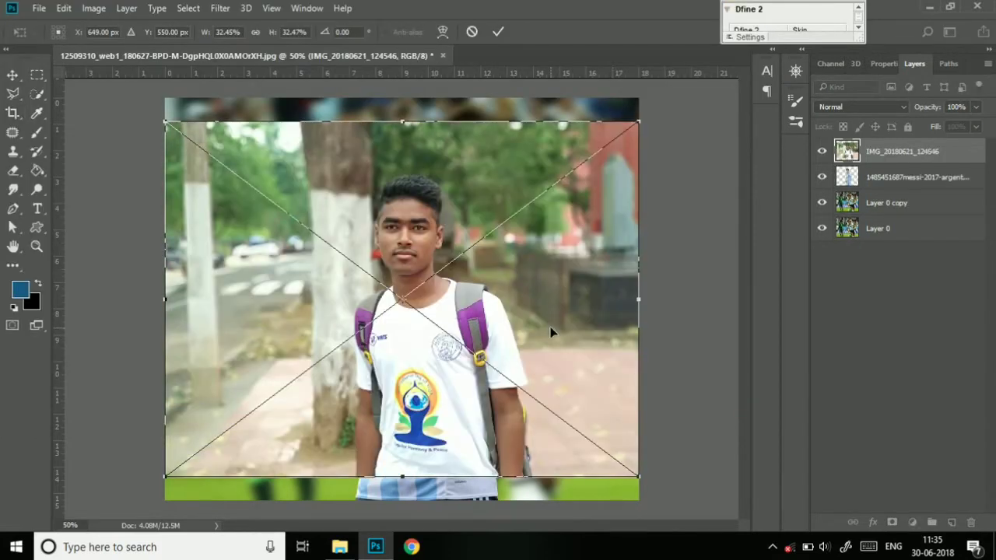
{"action": "key", "text": "ctrl+plus"}
{"action": "key", "text": "ctrl+plus"}
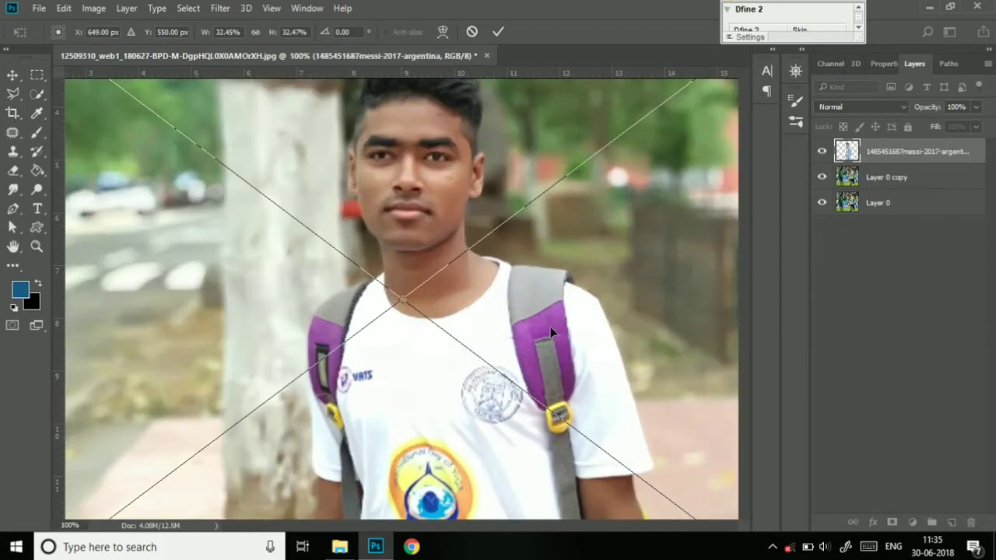
{"action": "scroll", "coordinate": [440, 240], "scroll_direction": "up", "scroll_amount": 1}
{"action": "scroll", "coordinate": [439, 240], "scroll_direction": "up", "scroll_amount": 1}
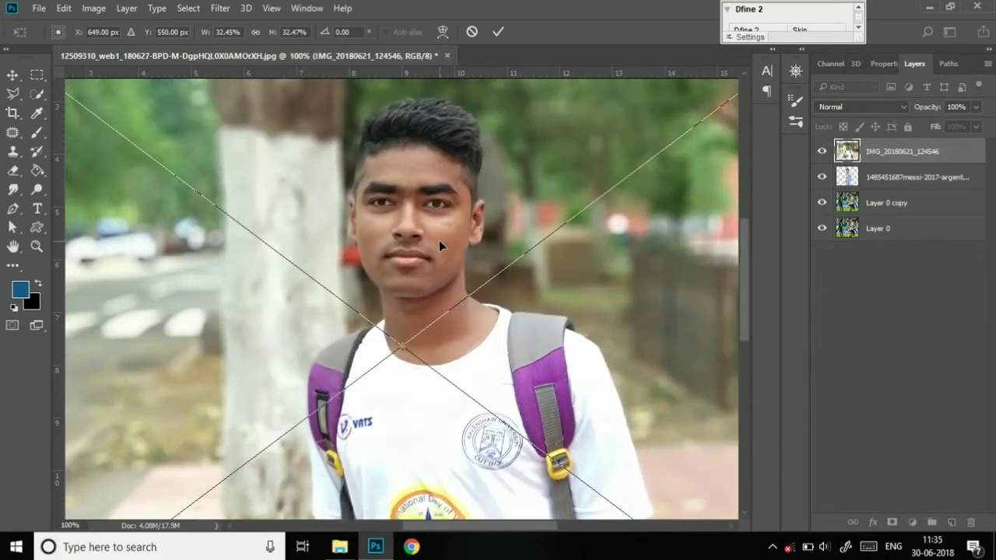
{"action": "scroll", "coordinate": [439, 240], "scroll_direction": "up", "scroll_amount": 1}
{"action": "key", "text": "c"}
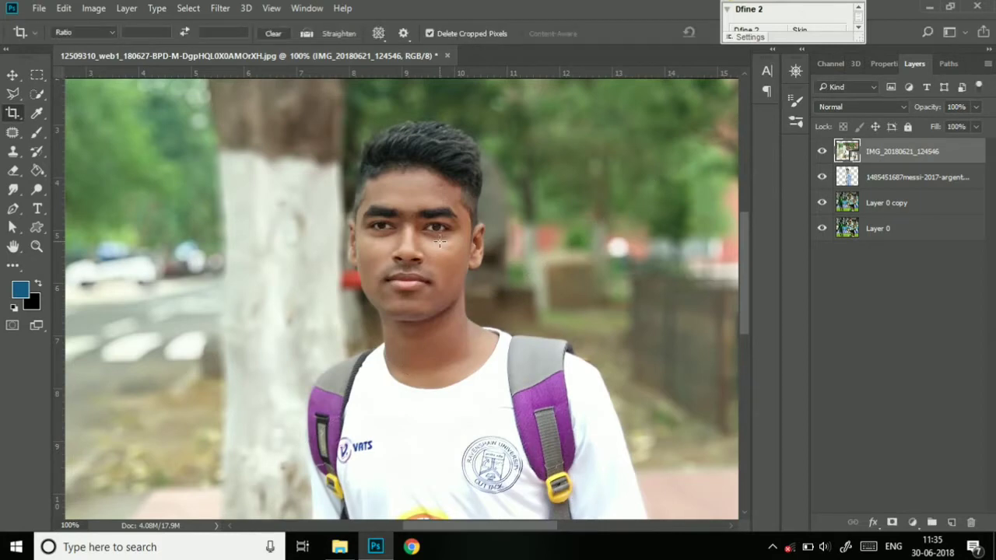
- Trace a Pen path along the collar and up the right side of the neck
{"action": "key", "text": "ctrl+plus"}
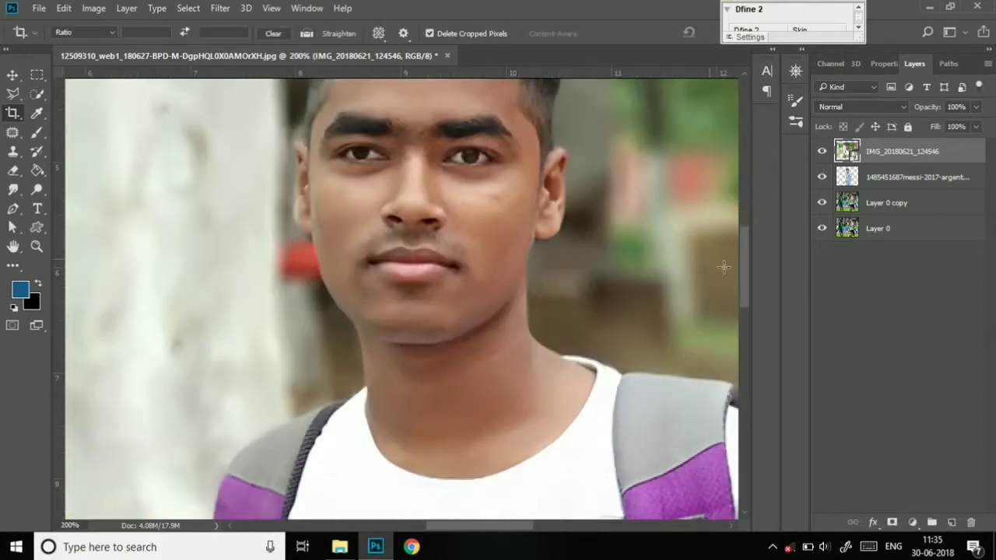
{"action": "mouse_move", "coordinate": [743, 268]}
{"action": "left_mouse_down"}
{"action": "mouse_move", "coordinate": [743, 255]}
{"action": "mouse_move", "coordinate": [745, 263]}
{"action": "left_mouse_up"}
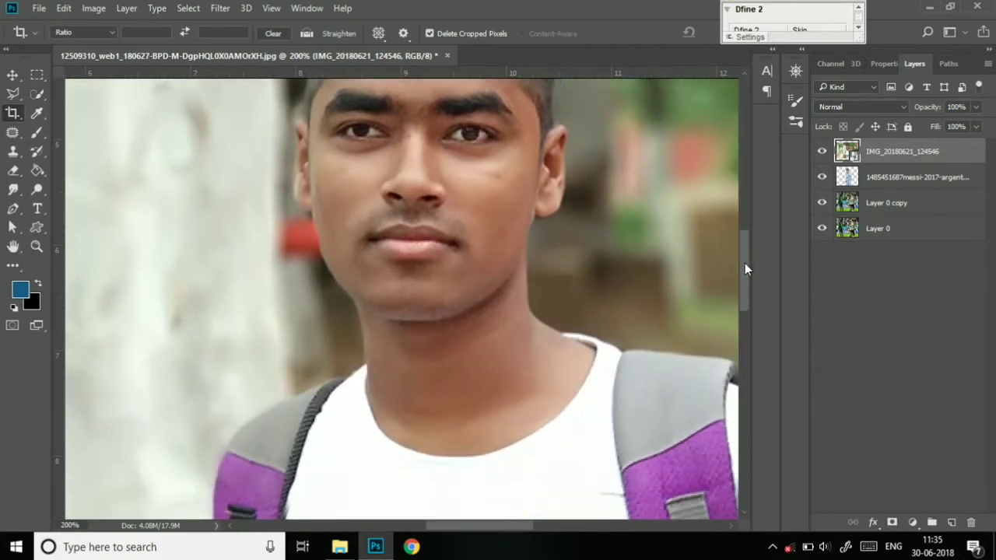
{"action": "key", "text": "ctrl+plus"}
{"action": "key", "text": "l"}
{"action": "left_click", "coordinate": [13, 210]}
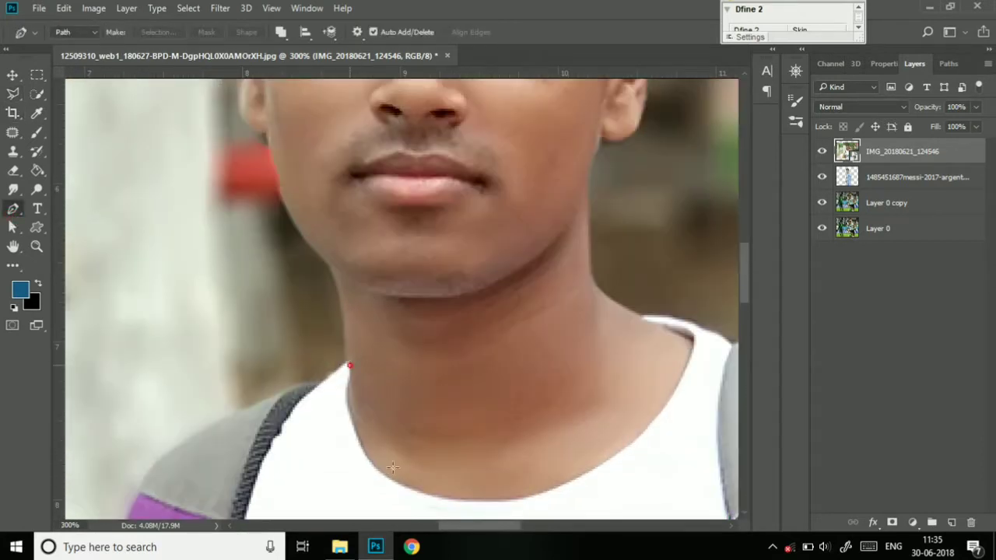
{"action": "left_click_drag", "start_coordinate": [396, 480], "coordinate": [444, 500]}
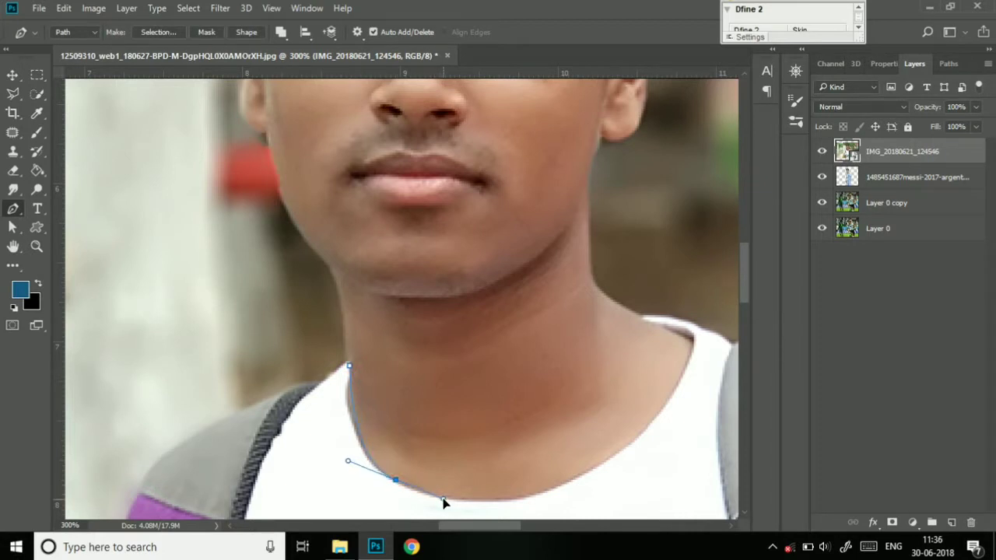
{"action": "left_click_drag", "start_coordinate": [570, 480], "coordinate": [616, 453]}
{"action": "left_click_drag", "start_coordinate": [679, 381], "coordinate": [688, 356]}
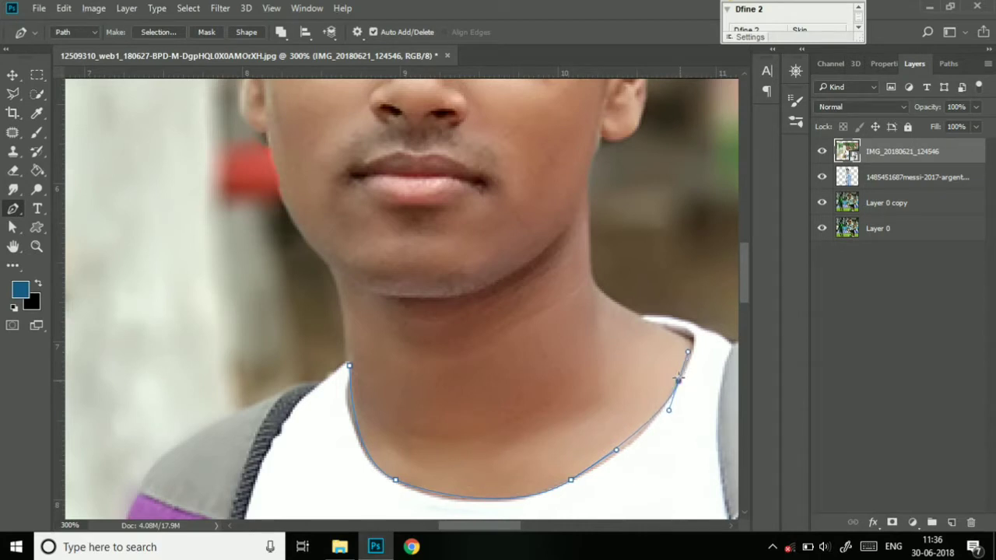
{"action": "mouse_move", "coordinate": [666, 331]}
{"action": "left_mouse_down"}
{"action": "mouse_move", "coordinate": [621, 316]}
{"action": "mouse_move", "coordinate": [628, 320]}
{"action": "left_mouse_up"}
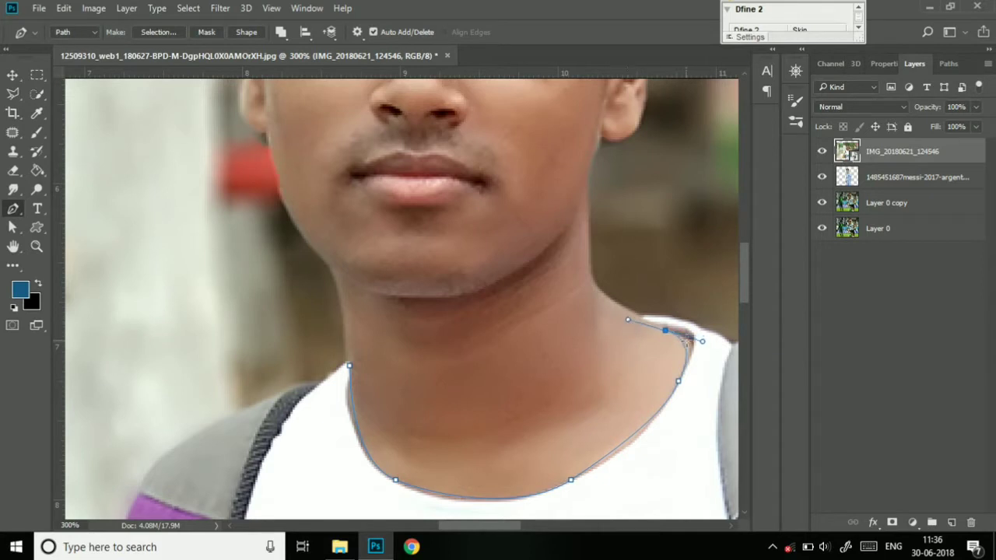
{"action": "left_click", "coordinate": [665, 330], "text": "alt"}
{"action": "left_click_drag", "start_coordinate": [604, 296], "coordinate": [595, 294]}
{"action": "left_click_drag", "start_coordinate": [589, 219], "coordinate": [592, 179]}
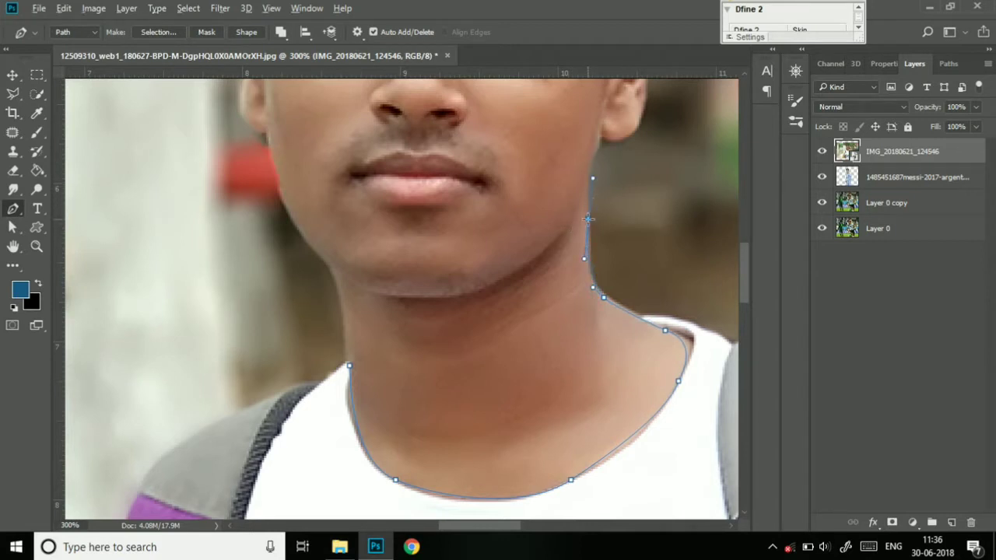
- Continue the path around the earlobe, up the back and over the top of the ear
{"action": "scroll", "coordinate": [589, 218], "scroll_direction": "up", "scroll_amount": 2}
{"action": "scroll", "coordinate": [591, 216], "scroll_direction": "up", "scroll_amount": 2}
{"action": "scroll", "coordinate": [596, 214], "scroll_direction": "up", "scroll_amount": 2}
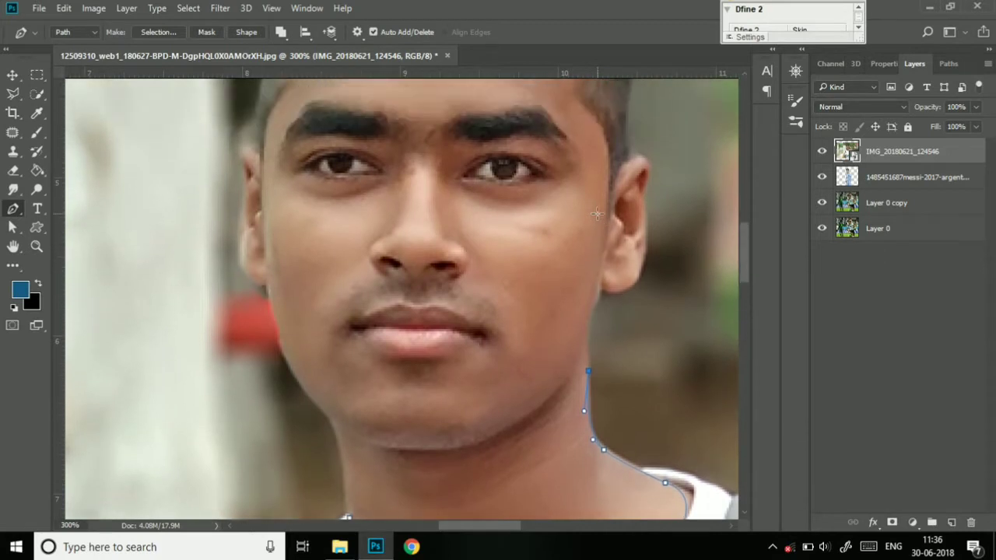
{"action": "key", "text": "ctrl+plus"}
{"action": "left_click_drag", "start_coordinate": [491, 527], "coordinate": [529, 525]}
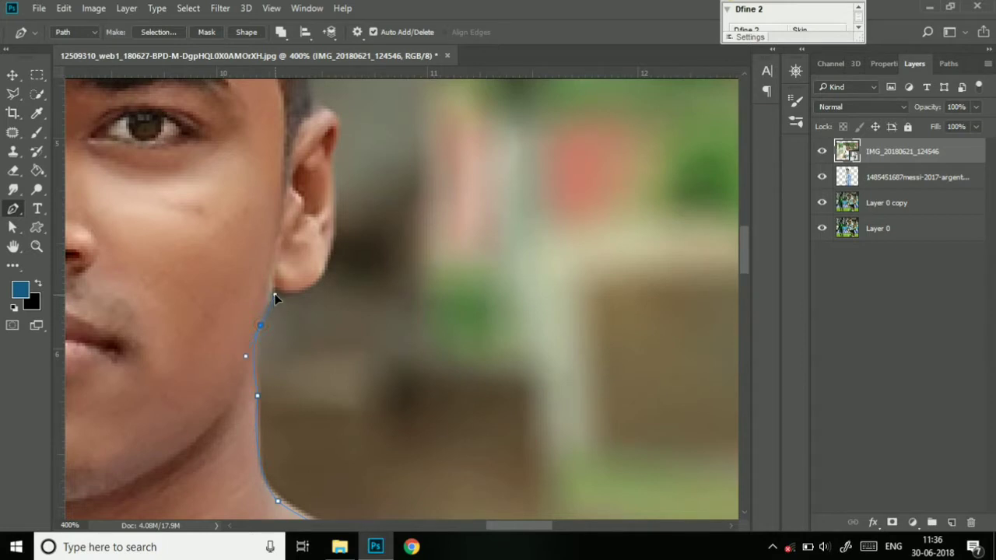
{"action": "left_click", "coordinate": [262, 325]}
{"action": "left_click_drag", "start_coordinate": [273, 293], "coordinate": [285, 296]}
{"action": "left_click", "coordinate": [324, 268]}
{"action": "left_click", "coordinate": [324, 267], "text": "alt"}
{"action": "left_click_drag", "start_coordinate": [336, 218], "coordinate": [332, 200]}
{"action": "left_click_drag", "start_coordinate": [309, 115], "coordinate": [283, 141]}
{"action": "left_click_drag", "start_coordinate": [359, 109], "coordinate": [393, 430]}
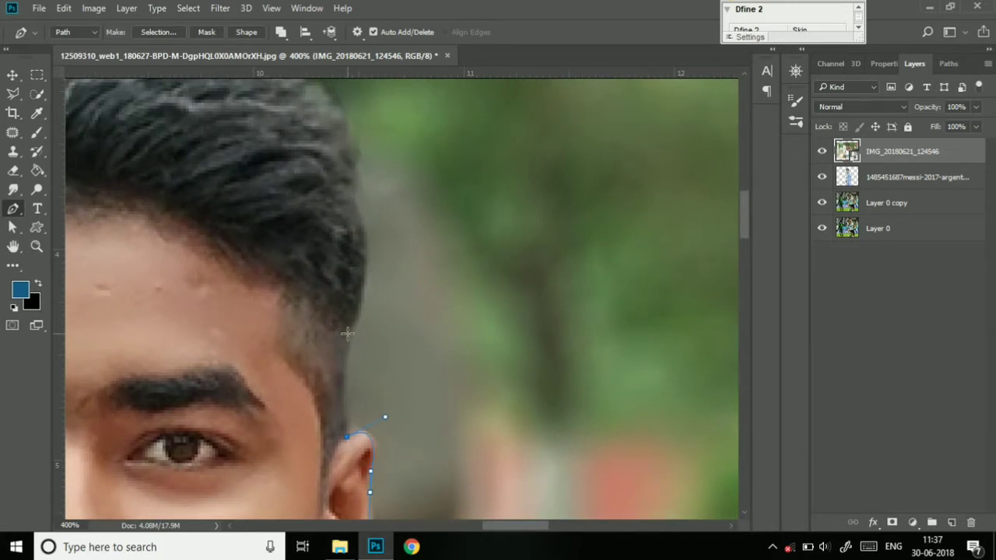
- Extend the path up to the hairline and across the top of the hair
{"action": "mouse_move", "coordinate": [353, 188]}
{"action": "left_mouse_down"}
{"action": "mouse_move", "coordinate": [327, 158]}
{"action": "mouse_move", "coordinate": [319, 126]}
{"action": "left_mouse_up"}
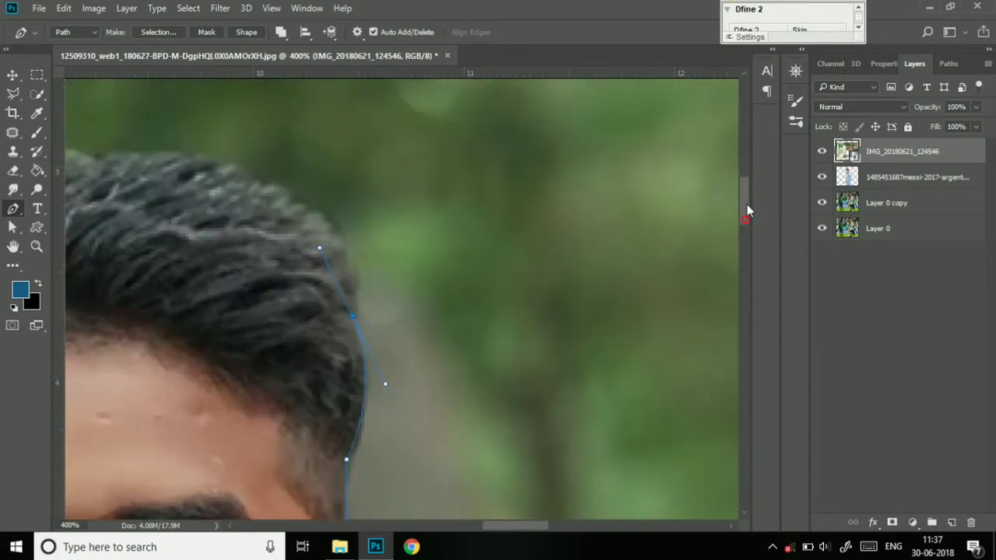
{"action": "left_click_drag", "start_coordinate": [745, 223], "coordinate": [747, 209]}
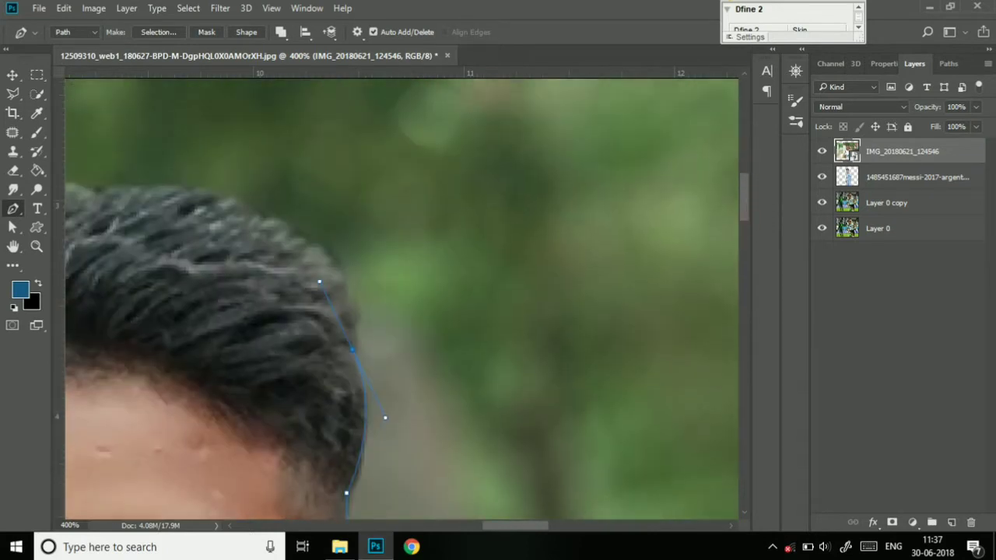
{"action": "left_click_drag", "start_coordinate": [517, 527], "coordinate": [509, 528]}
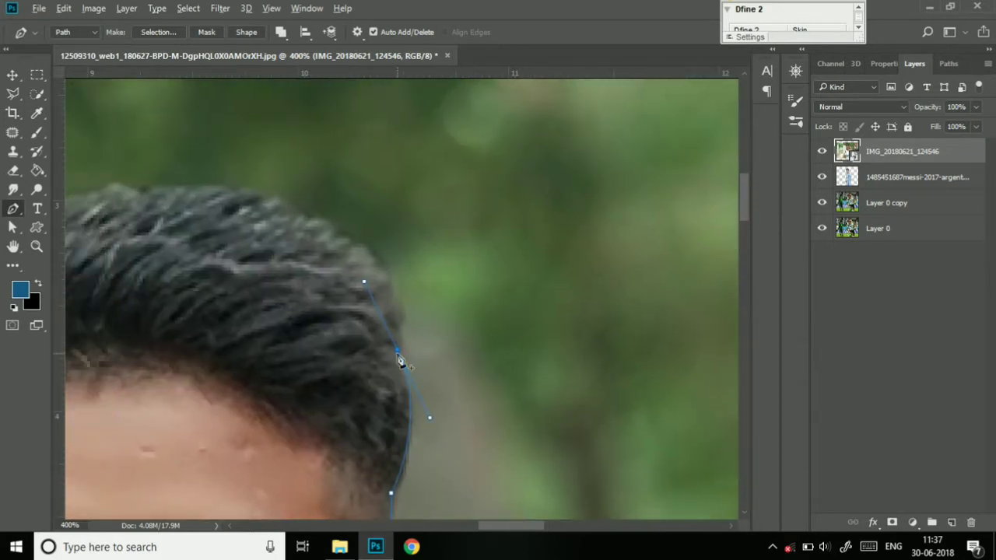
{"action": "left_click", "coordinate": [396, 351], "text": "alt"}
{"action": "left_click_drag", "start_coordinate": [240, 197], "coordinate": [225, 202]}
{"action": "left_click_drag", "start_coordinate": [316, 227], "coordinate": [316, 220]}
{"action": "left_click", "coordinate": [318, 221], "text": "alt"}
{"action": "left_click_drag", "start_coordinate": [275, 205], "coordinate": [267, 205]}
{"action": "left_click", "coordinate": [256, 200]}
{"action": "left_click", "coordinate": [216, 194]}
{"action": "left_click", "coordinate": [182, 194]}
{"action": "left_click", "coordinate": [156, 188]}
{"action": "left_click", "coordinate": [113, 189]}
{"action": "left_click_drag", "start_coordinate": [162, 312], "coordinate": [371, 297]}
{"action": "left_click_drag", "start_coordinate": [233, 297], "coordinate": [549, 222]}
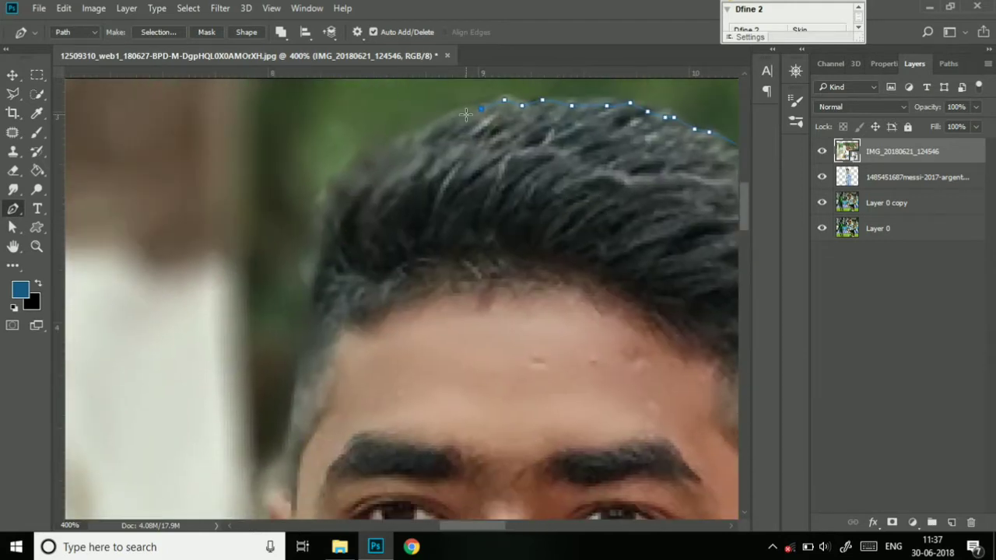
- Run the path down the left hairline and temple and around the left ear
{"action": "left_click", "coordinate": [408, 133]}
{"action": "left_click", "coordinate": [335, 179]}
{"action": "left_click", "coordinate": [326, 205]}
{"action": "left_click_drag", "start_coordinate": [337, 282], "coordinate": [335, 276]}
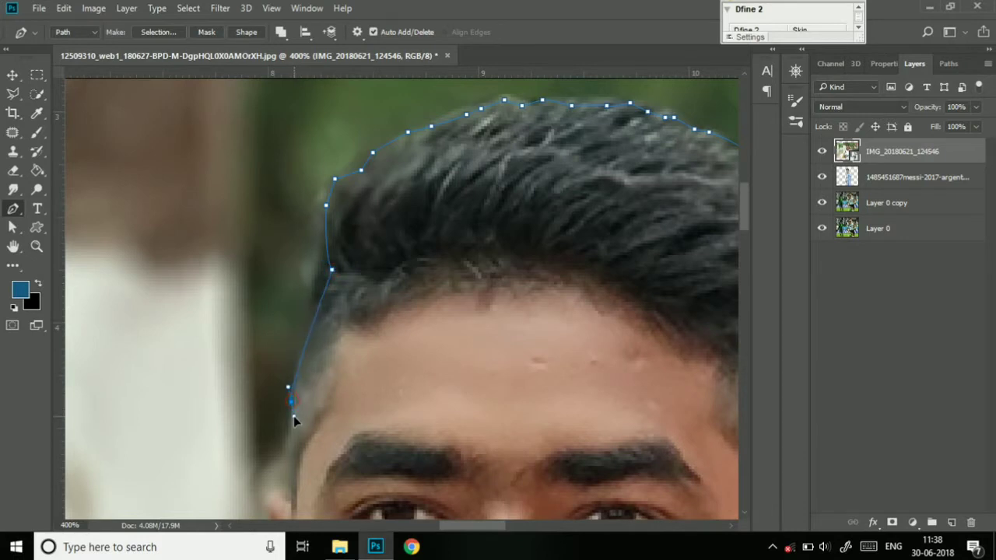
{"action": "left_click_drag", "start_coordinate": [291, 445], "coordinate": [288, 458]}
{"action": "scroll", "coordinate": [290, 400], "scroll_direction": "down", "scroll_amount": 1}
{"action": "scroll", "coordinate": [289, 400], "scroll_direction": "down", "scroll_amount": 2}
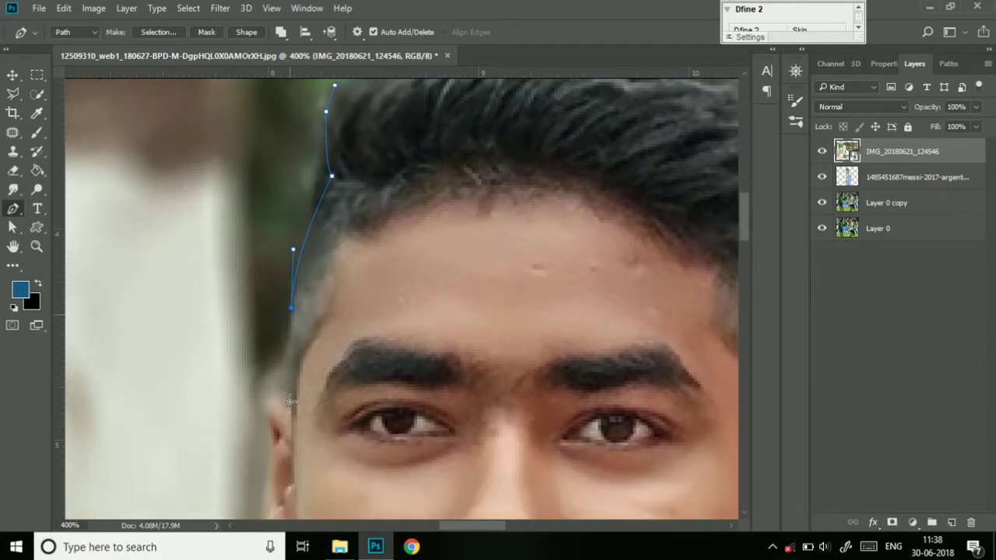
{"action": "left_click", "coordinate": [290, 413]}
{"action": "left_click_drag", "start_coordinate": [270, 422], "coordinate": [270, 470]}
{"action": "scroll", "coordinate": [265, 404], "scroll_direction": "down", "scroll_amount": 2}
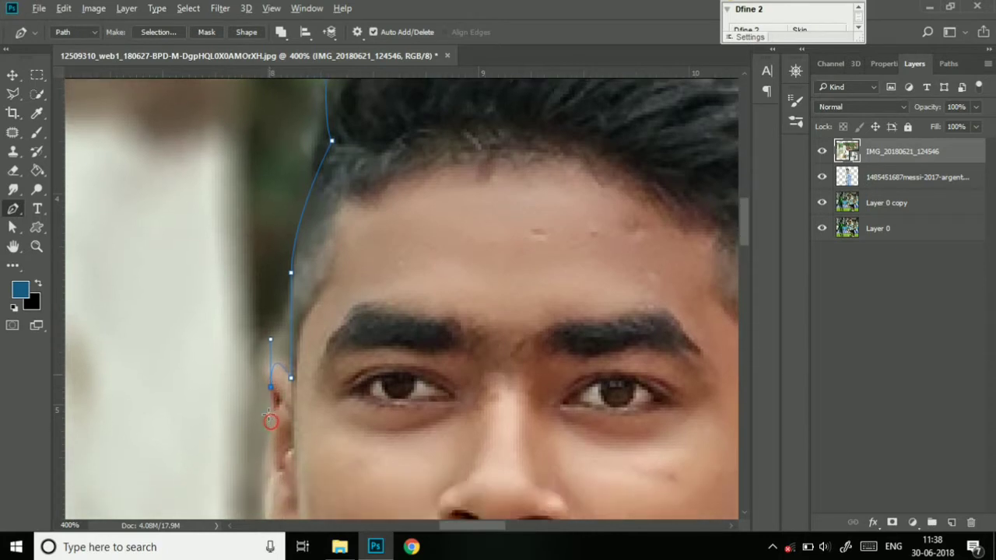
{"action": "scroll", "coordinate": [250, 360], "scroll_direction": "down", "scroll_amount": 2}
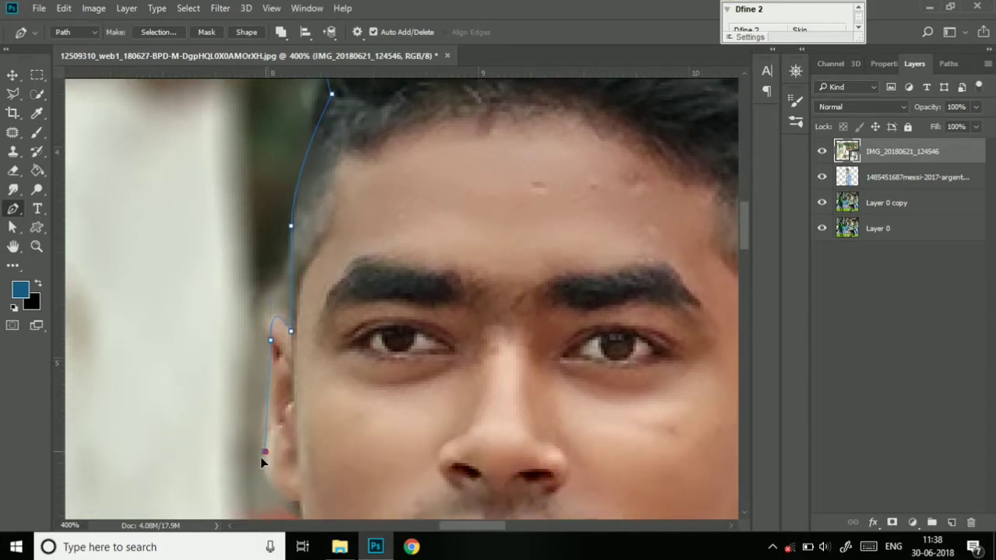
{"action": "left_click_drag", "start_coordinate": [264, 452], "coordinate": [260, 465]}
{"action": "left_click", "coordinate": [265, 452], "text": "alt"}
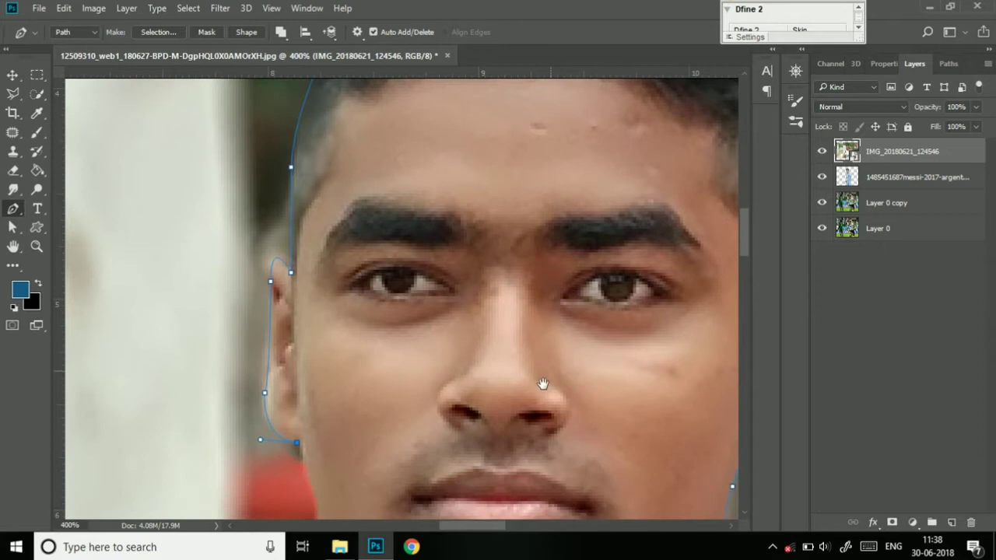
- Finish the path along the left jaw and down the neck to the collar
{"action": "left_click_drag", "start_coordinate": [545, 382], "coordinate": [522, 202]}
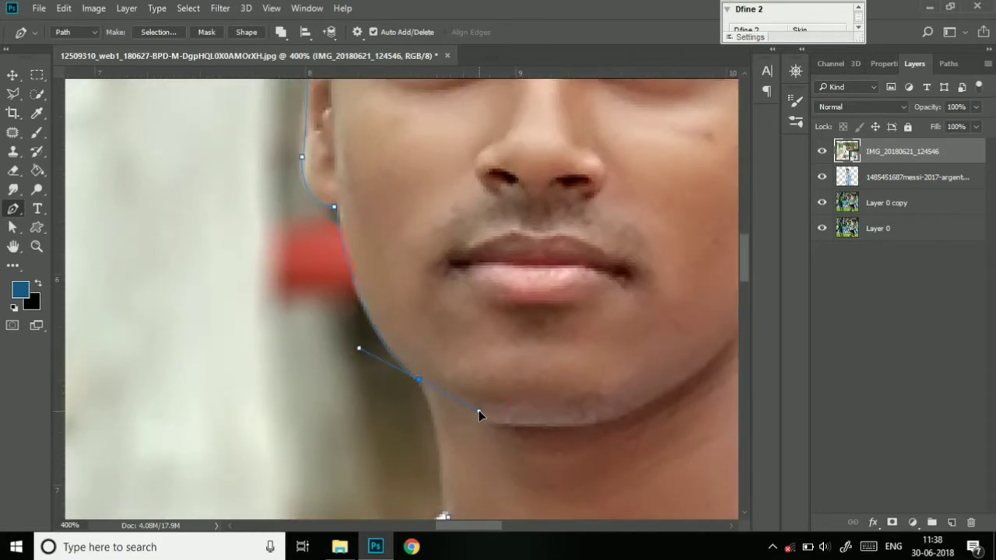
{"action": "key", "text": "ctrl+z"}
{"action": "left_click", "coordinate": [334, 206]}
{"action": "left_click", "coordinate": [335, 206], "text": "alt"}
{"action": "left_click_drag", "start_coordinate": [387, 346], "coordinate": [423, 391]}
{"action": "left_click_drag", "start_coordinate": [386, 347], "coordinate": [389, 343]}
{"action": "left_click_drag", "start_coordinate": [439, 452], "coordinate": [439, 488]}
{"action": "scroll", "coordinate": [439, 458], "scroll_direction": "down", "scroll_amount": 1}
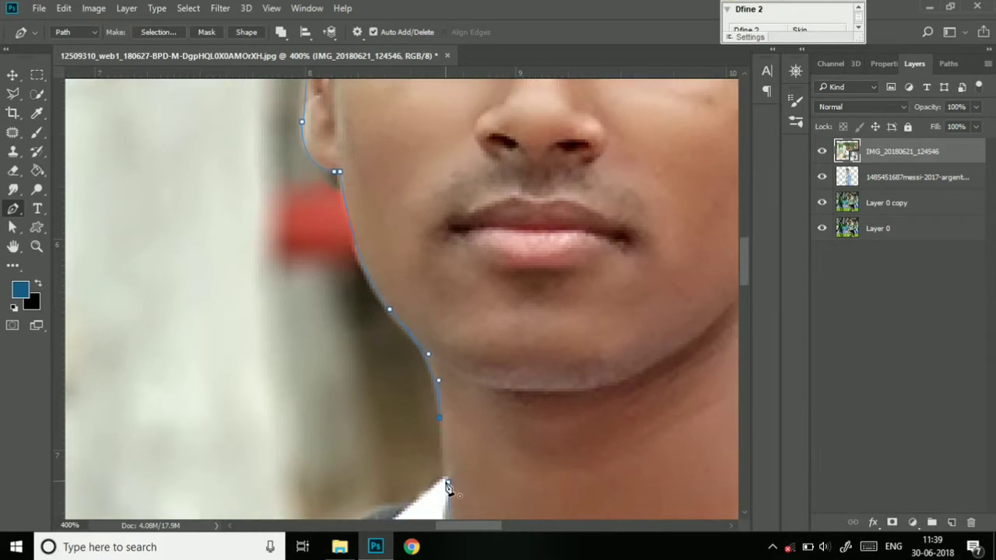
{"action": "left_click", "coordinate": [447, 483]}
- Turn the face path into a 0.5-pixel feathered selection and copy it to Layer 1 via Layer Via Copy
{"action": "right_click", "coordinate": [467, 423]}
{"action": "left_click", "coordinate": [531, 154]}
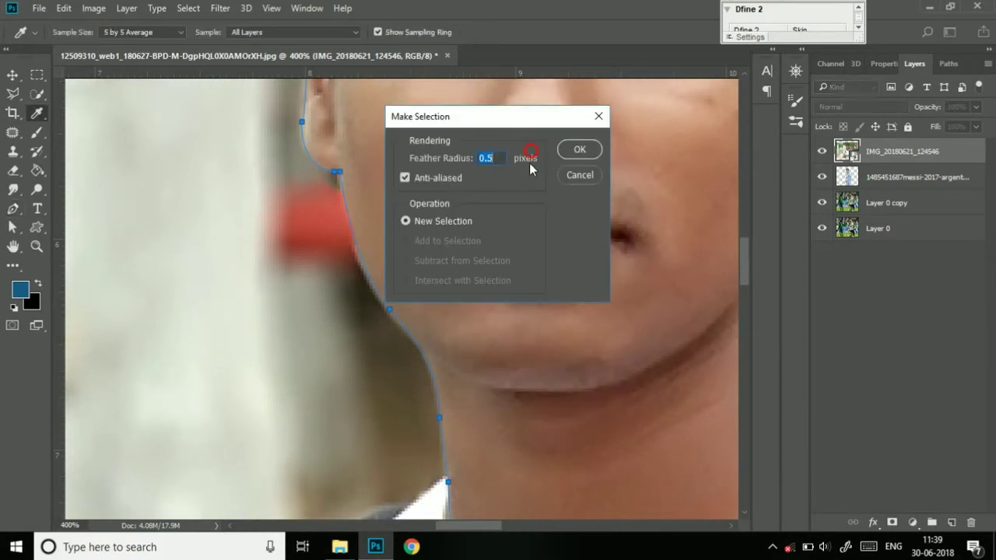
{"action": "left_click", "coordinate": [577, 150]}
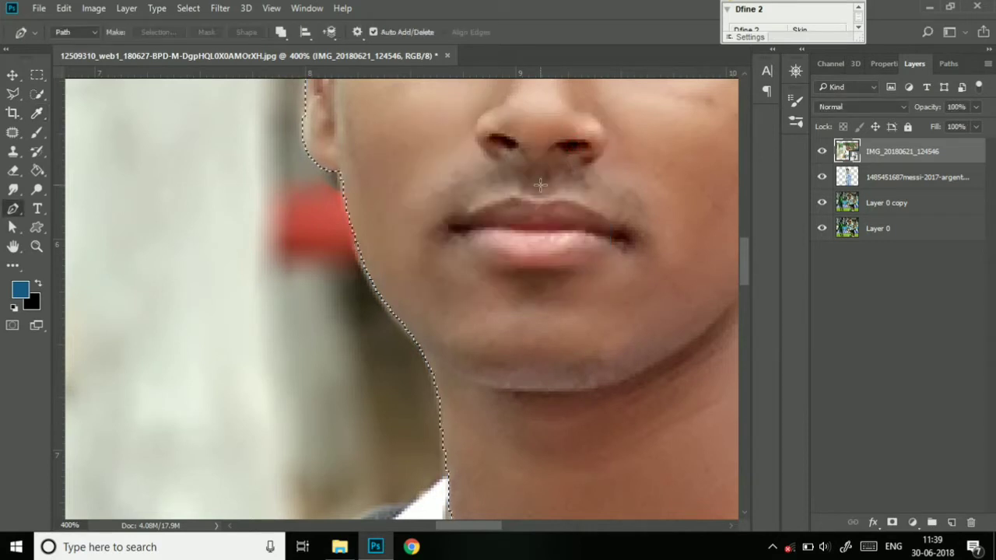
{"action": "right_click", "coordinate": [541, 184]}
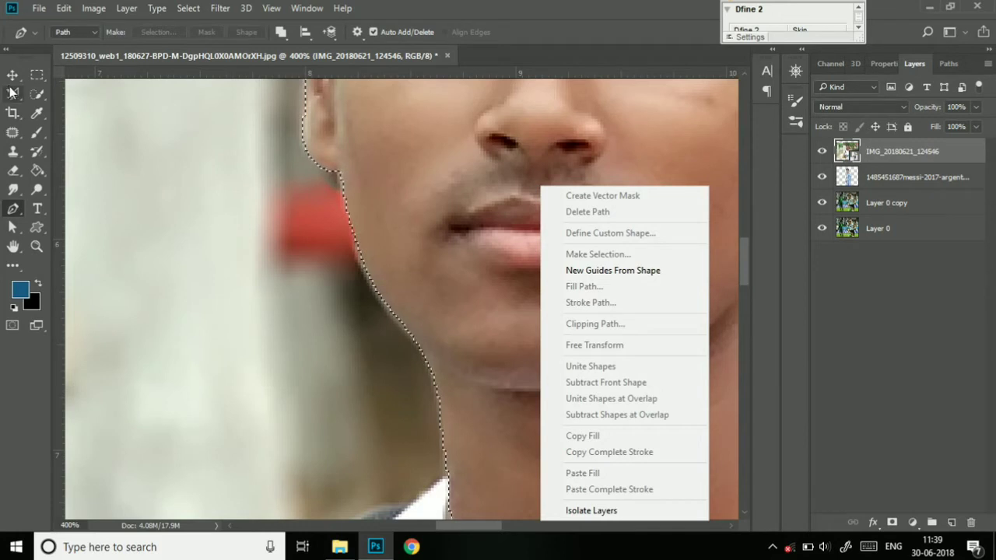
{"action": "key", "text": "Escape"}
{"action": "right_click", "coordinate": [498, 196]}
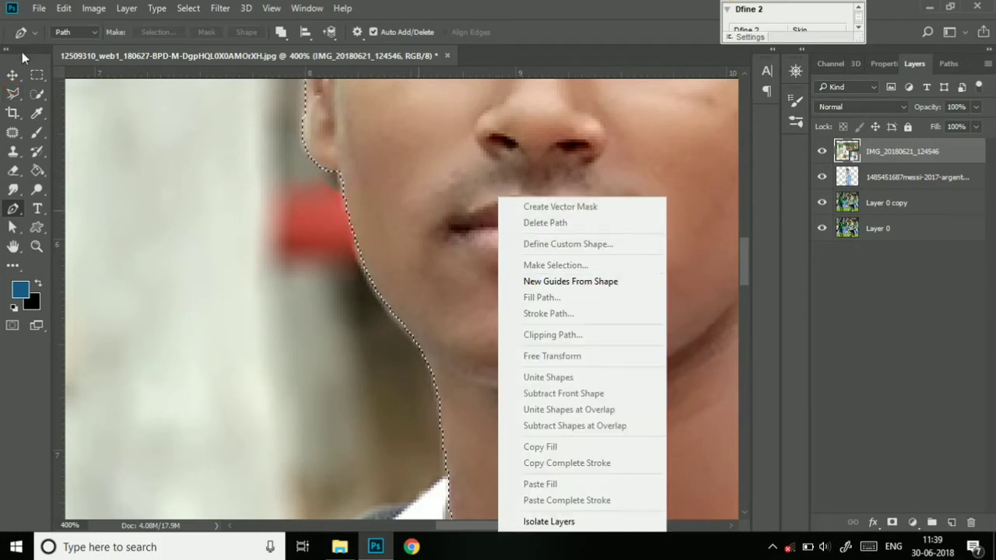
{"action": "left_click", "coordinate": [14, 92]}
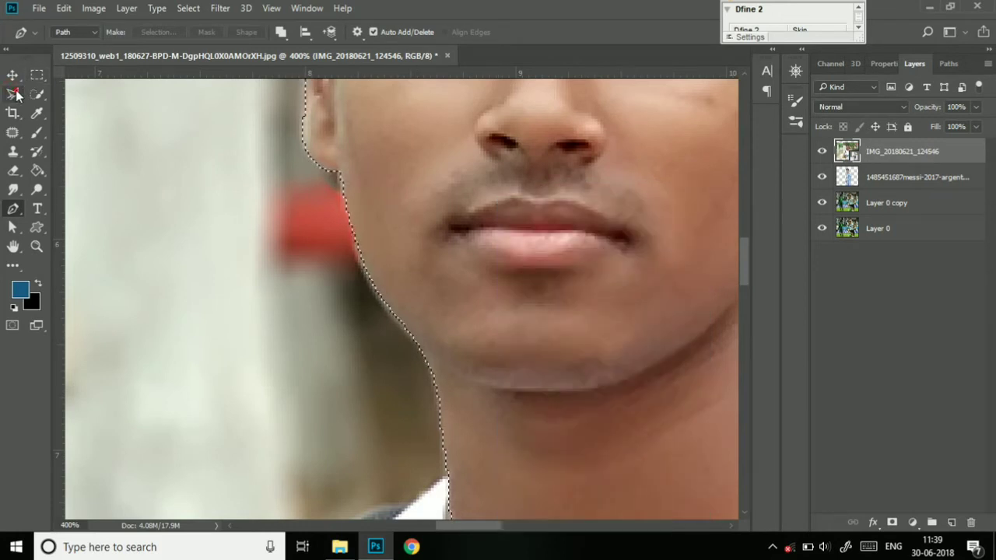
{"action": "right_click", "coordinate": [376, 140]}
{"action": "left_click", "coordinate": [427, 258]}
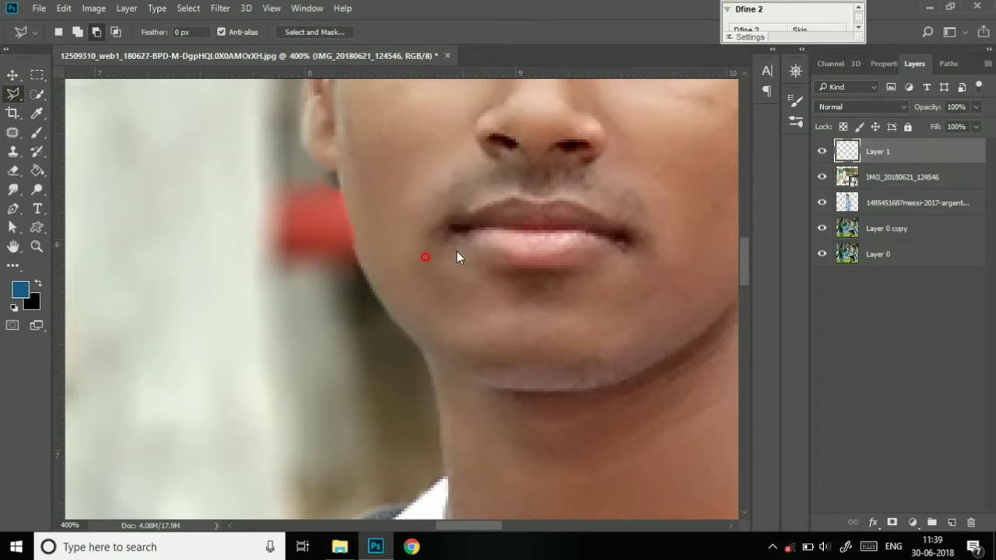
- Hide the original portrait layer and set Layer 1 opacity to 67%
{"action": "left_click", "coordinate": [822, 177]}
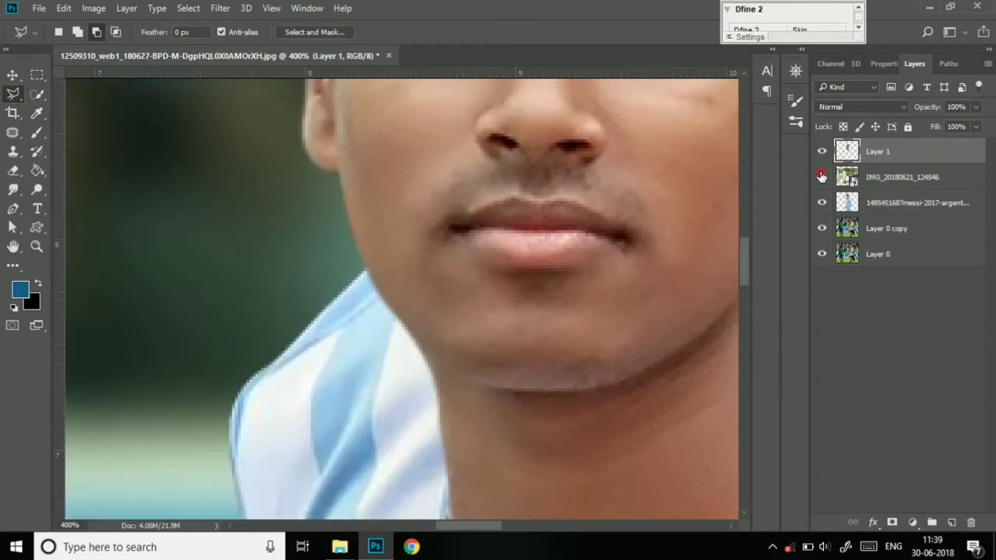
{"action": "key", "text": "ctrl+minus"}
{"action": "key", "text": "ctrl+minus"}
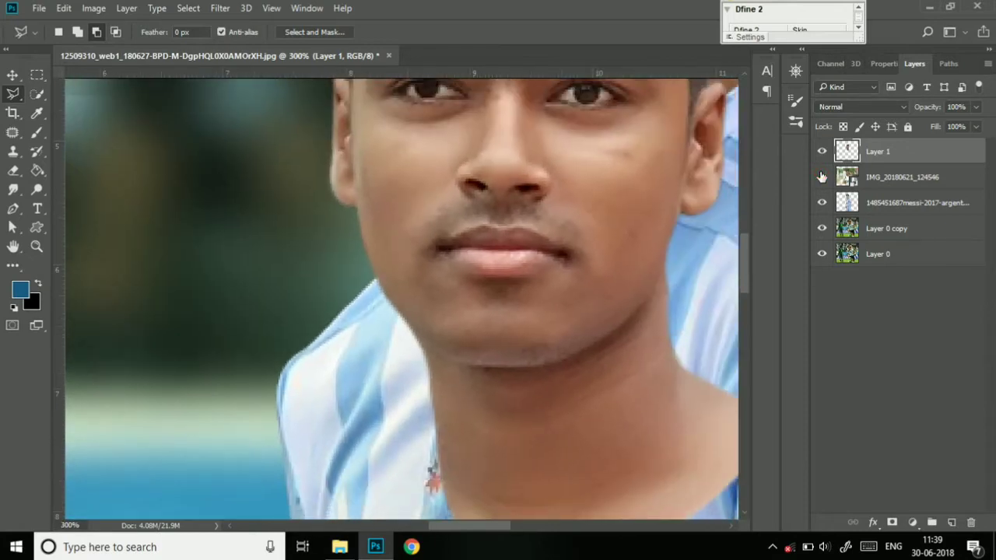
{"action": "key", "text": "ctrl+minus"}
{"action": "key", "text": "ctrl+minus"}
{"action": "key", "text": "ctrl+minus"}
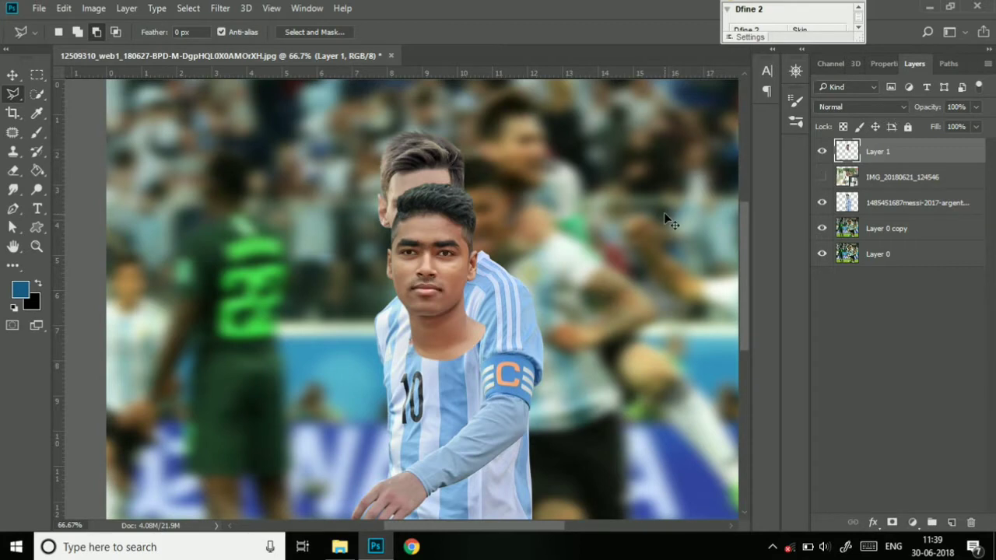
{"action": "key", "text": "ctrl+plus"}
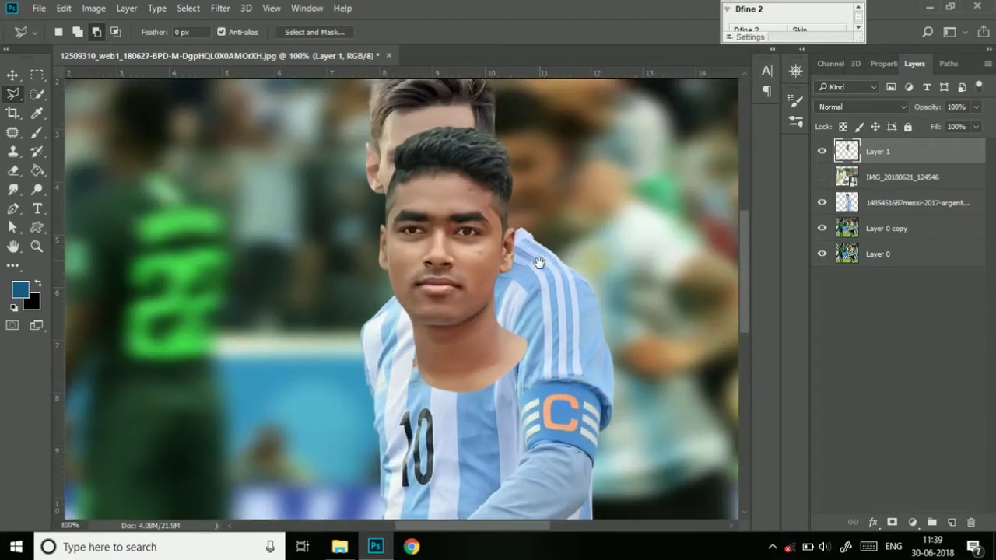
{"action": "left_click_drag", "start_coordinate": [553, 246], "coordinate": [536, 308]}
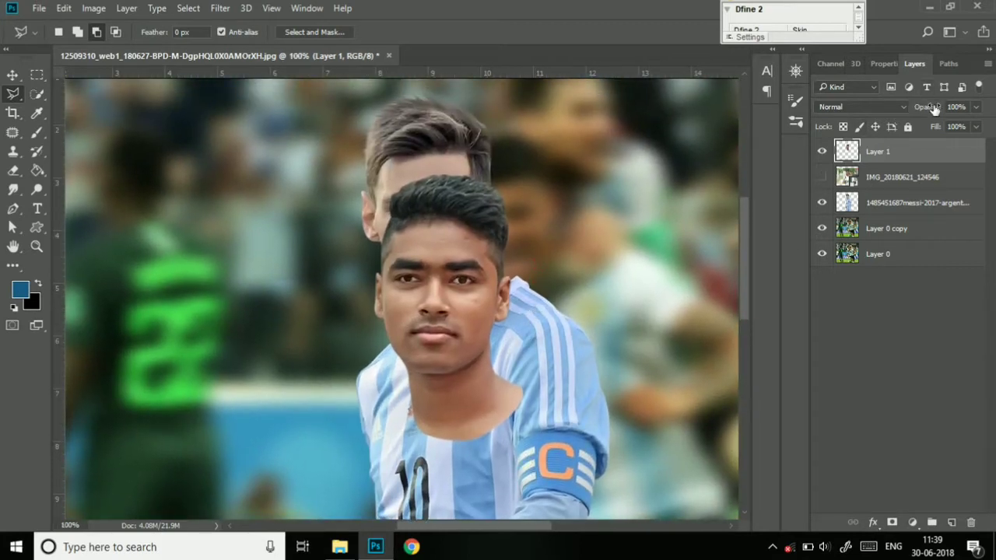
{"action": "left_click_drag", "start_coordinate": [934, 108], "coordinate": [907, 112]}
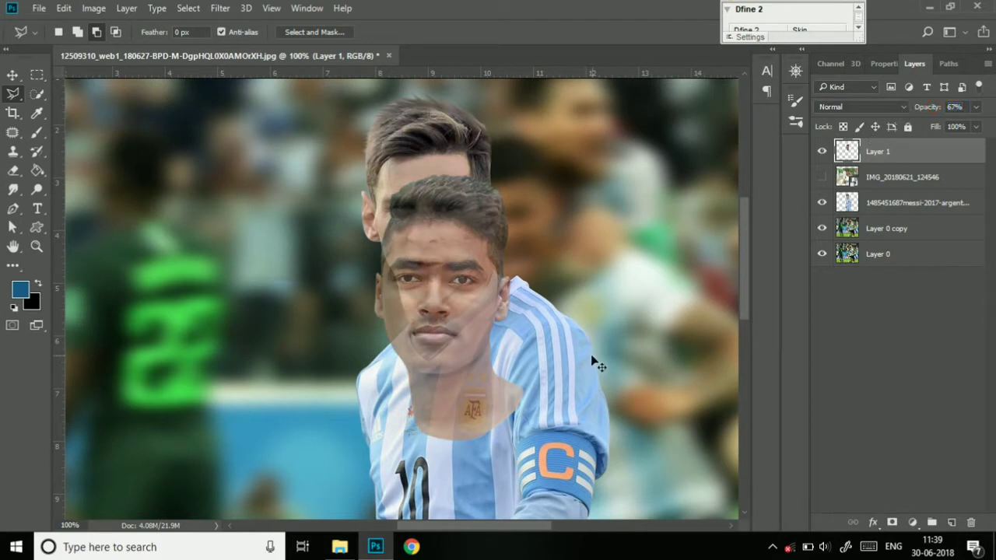
- Move the face up onto the player's neck and rotate it about -3.2° to match
{"action": "key", "text": "ctrl+t"}
{"action": "left_click_drag", "start_coordinate": [456, 391], "coordinate": [441, 299]}
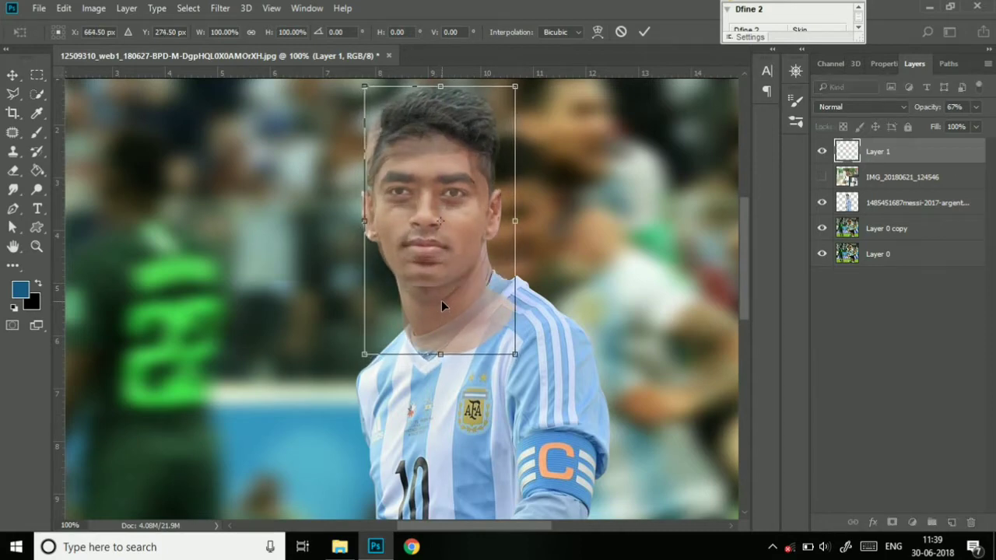
{"action": "key", "text": "ctrl+plus"}
{"action": "key", "text": "ctrl+plus"}
{"action": "key", "text": "ctrl+plus"}
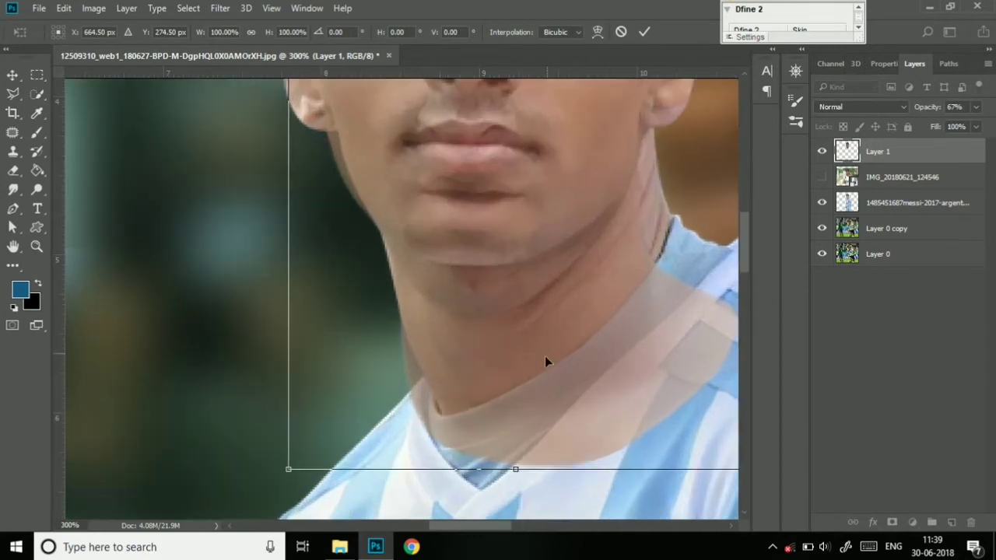
{"action": "left_click_drag", "start_coordinate": [488, 335], "coordinate": [363, 340]}
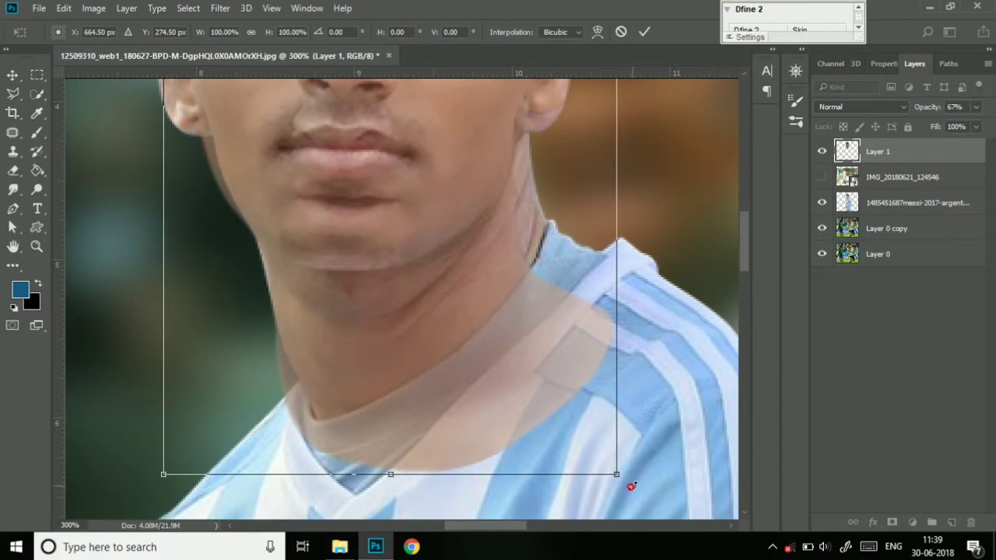
{"action": "left_click_drag", "start_coordinate": [631, 486], "coordinate": [649, 466]}
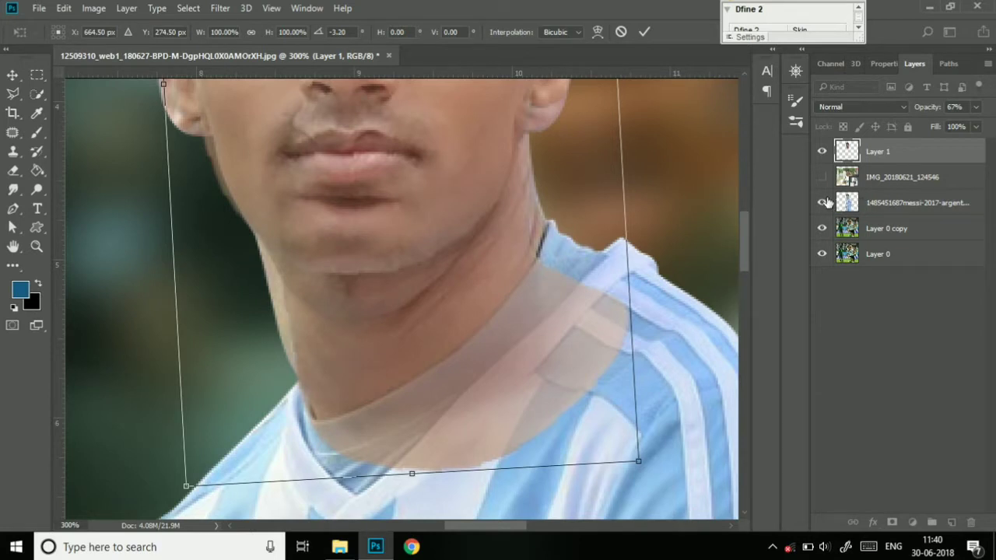
{"action": "key", "text": "Return"}
- Hide the face layer, zoom out, and select the messi jersey photo layer
{"action": "key", "text": "l"}
{"action": "left_click", "coordinate": [821, 152]}
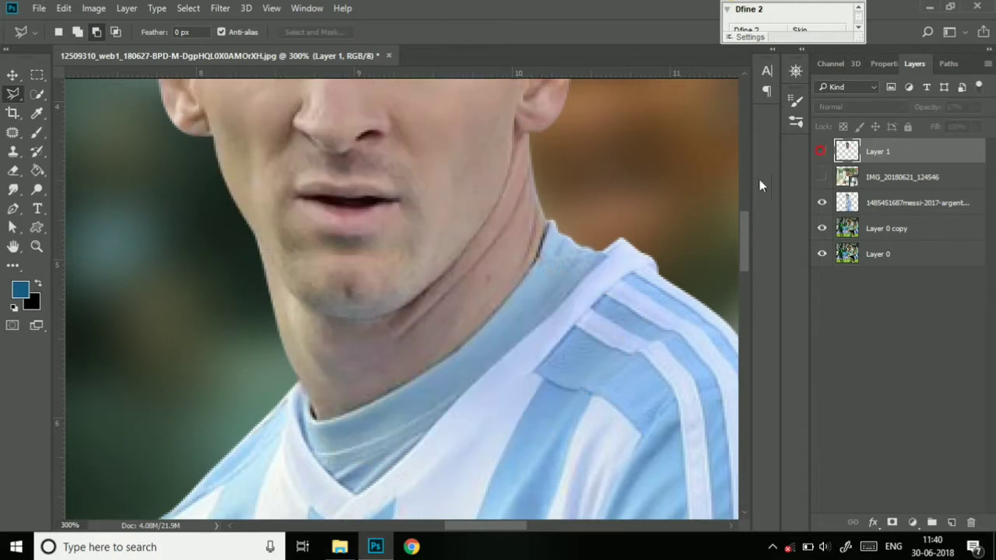
{"action": "key", "text": "ctrl+minus"}
{"action": "key", "text": "ctrl+minus"}
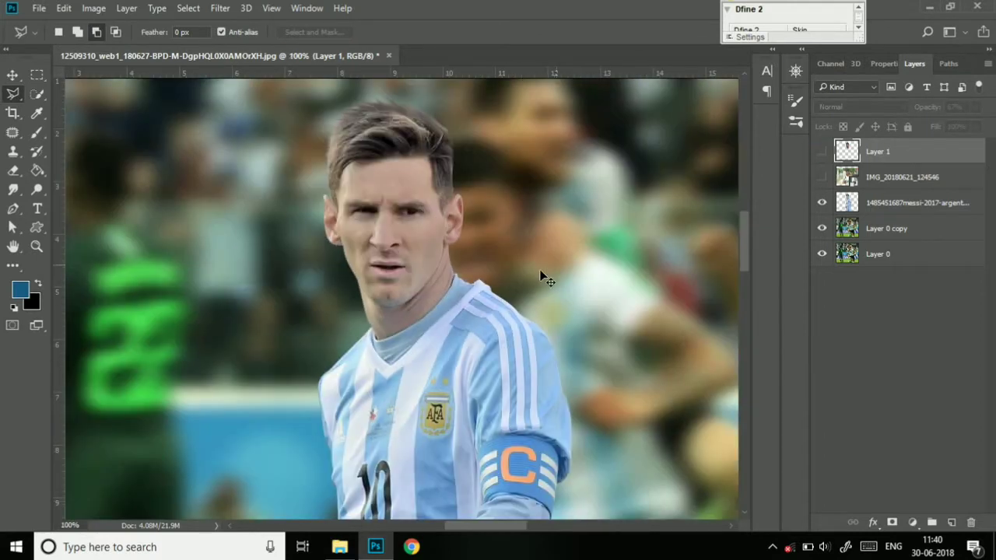
{"action": "left_click", "coordinate": [875, 203]}
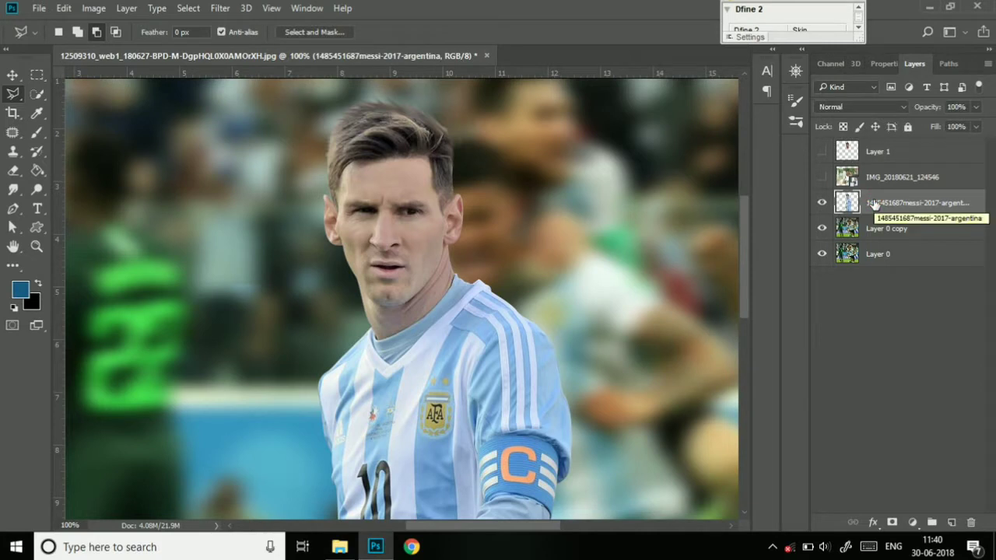
- Quick-select the player's head and add an inverted layer mask hiding it
{"action": "left_click", "coordinate": [13, 96]}
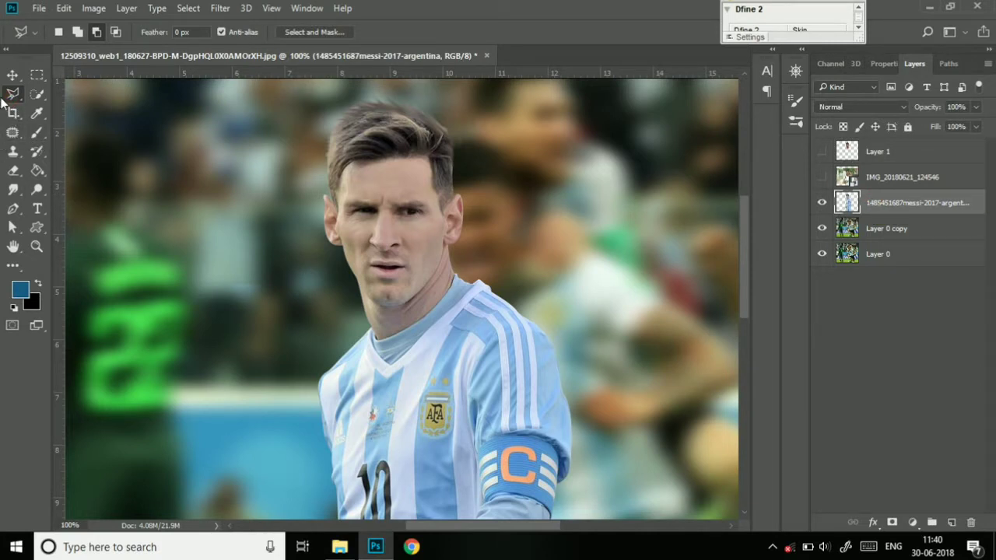
{"action": "left_click", "coordinate": [37, 94]}
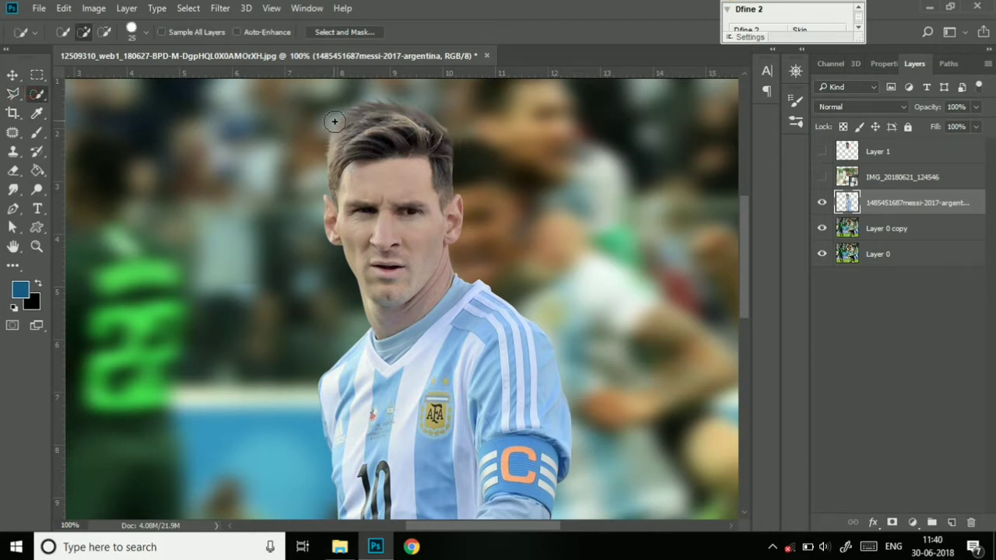
{"action": "mouse_move", "coordinate": [334, 122]}
{"action": "left_mouse_down"}
{"action": "mouse_move", "coordinate": [383, 168]}
{"action": "mouse_move", "coordinate": [386, 269]}
{"action": "left_mouse_up"}
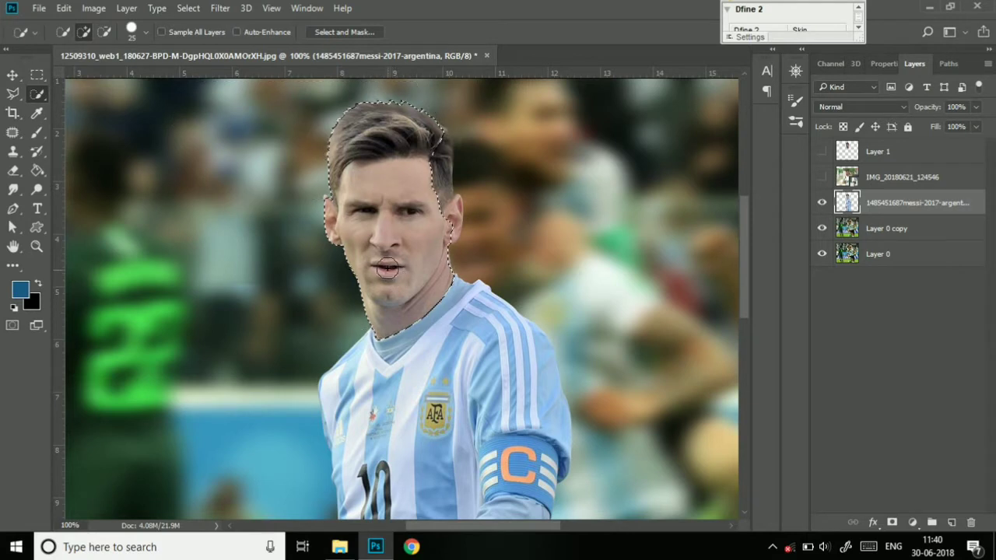
{"action": "mouse_move", "coordinate": [444, 211]}
{"action": "left_mouse_down"}
{"action": "mouse_move", "coordinate": [441, 201]}
{"action": "mouse_move", "coordinate": [451, 235]}
{"action": "mouse_move", "coordinate": [455, 208]}
{"action": "left_mouse_up"}
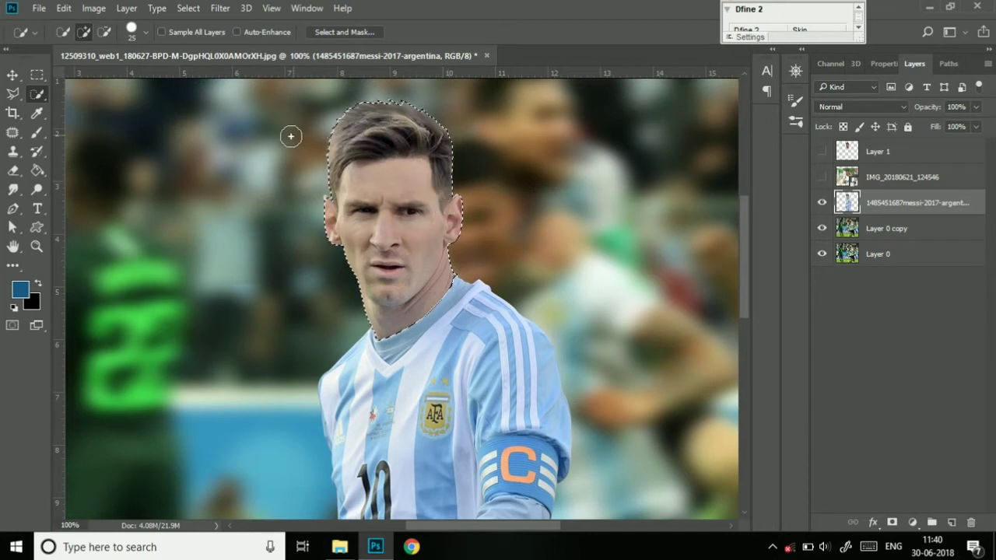
{"action": "left_click", "coordinate": [895, 522], "text": "alt"}
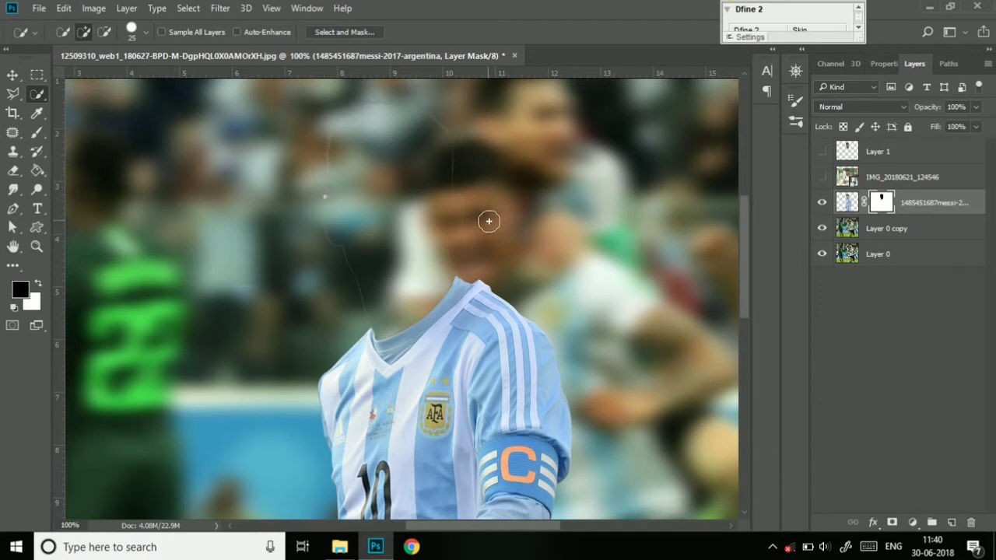
{"action": "left_click", "coordinate": [36, 132]}
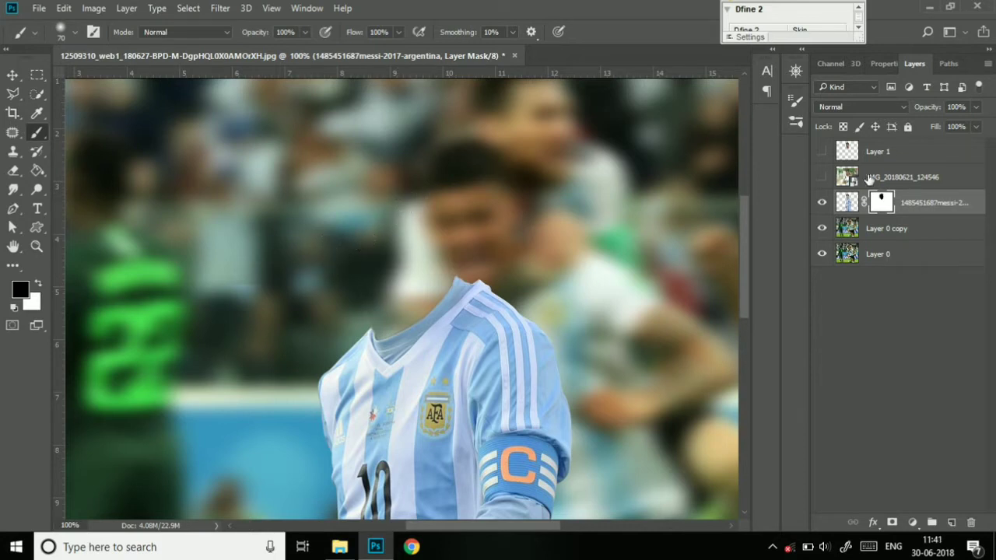
- Show and select Layer 1, set its opacity to 100%, and zoom to 200% on the face
{"action": "left_click", "coordinate": [821, 152]}
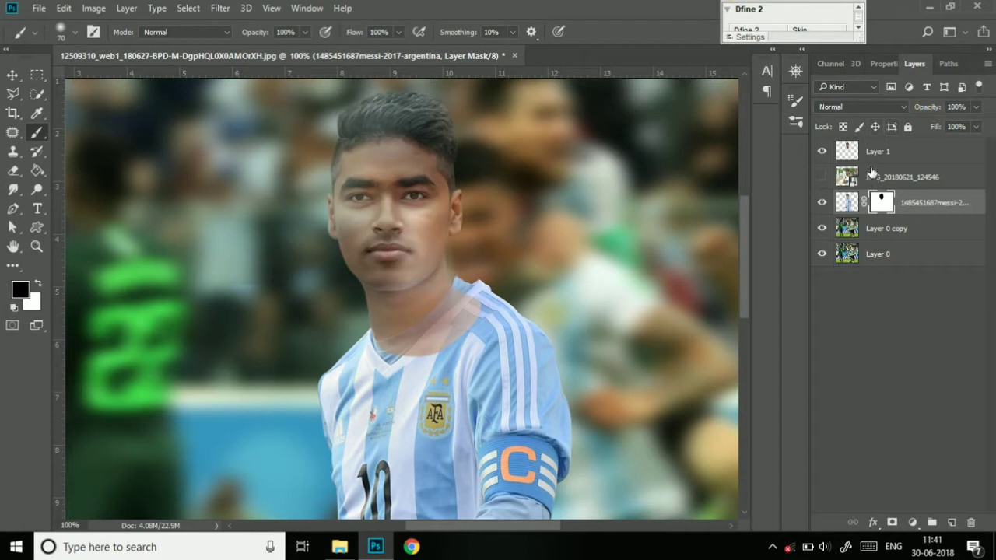
{"action": "left_click", "coordinate": [900, 149]}
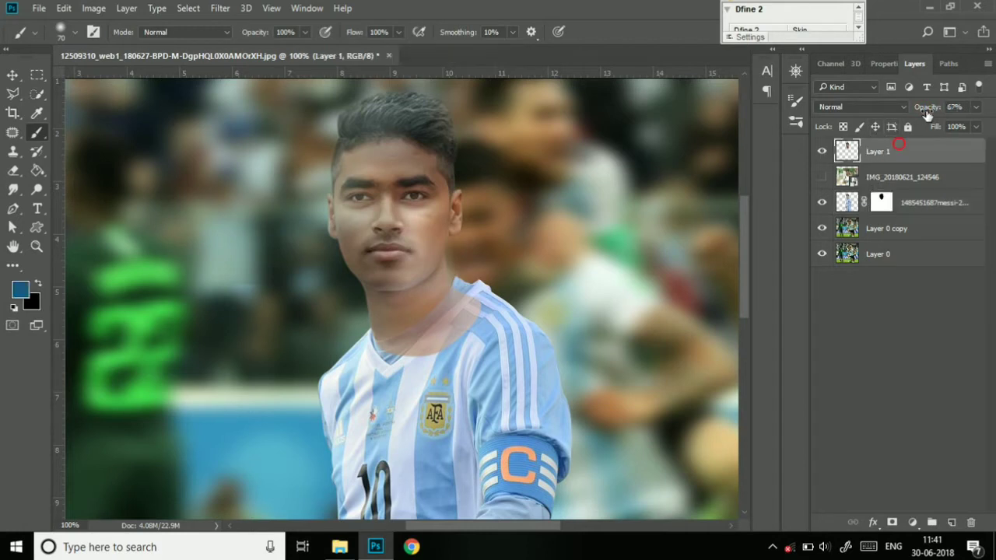
{"action": "left_click", "coordinate": [921, 107]}
{"action": "type", "text": "00"}
{"action": "key", "text": "Return"}
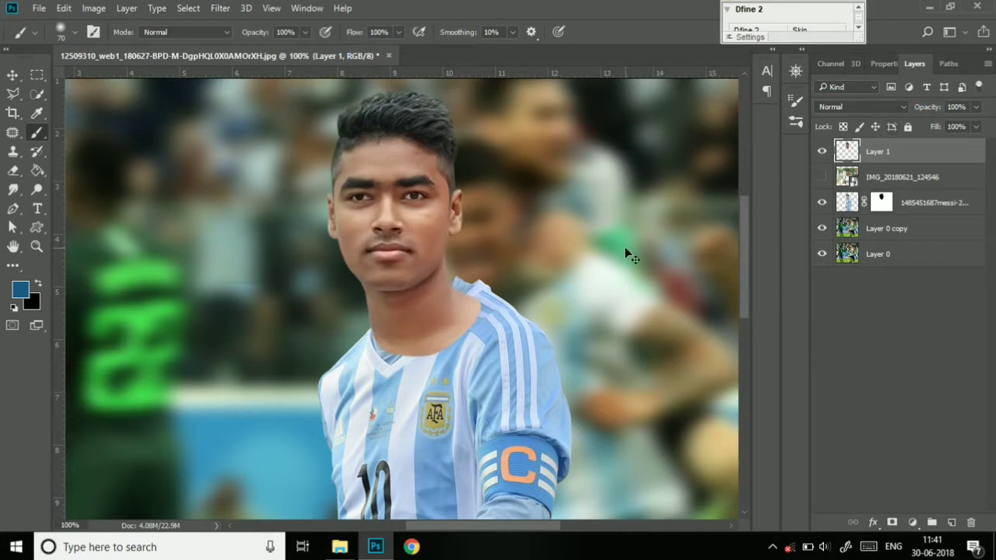
{"action": "key", "text": "ctrl+plus"}
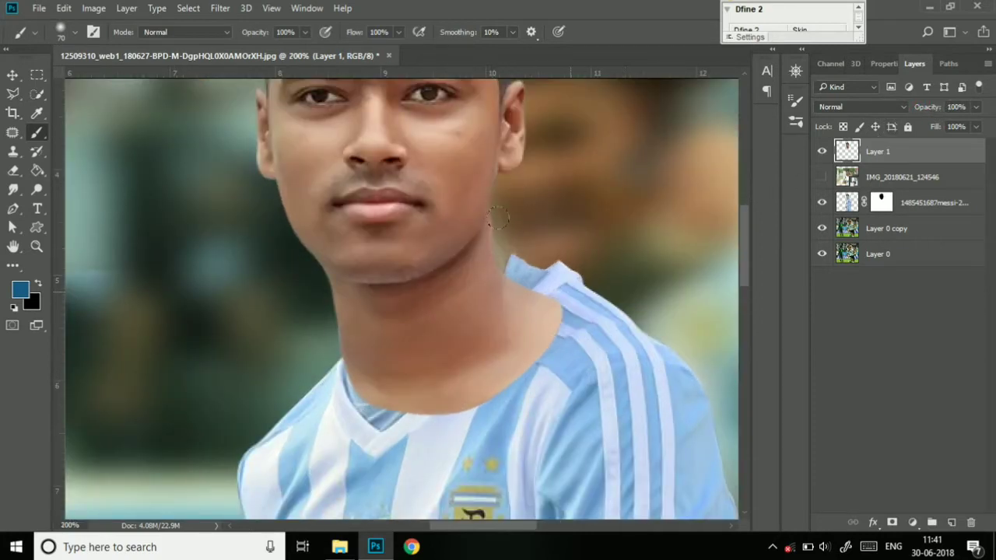
{"action": "left_click_drag", "start_coordinate": [396, 258], "coordinate": [386, 352]}
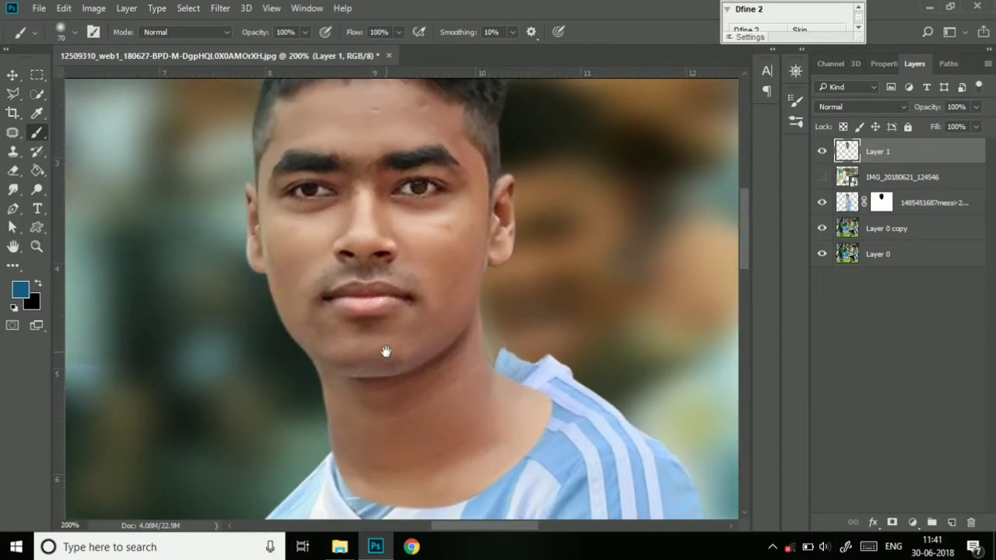
- Free-transform the face, rotating it about -1.18° and nudging it up and left
{"action": "key", "text": "ctrl+t"}
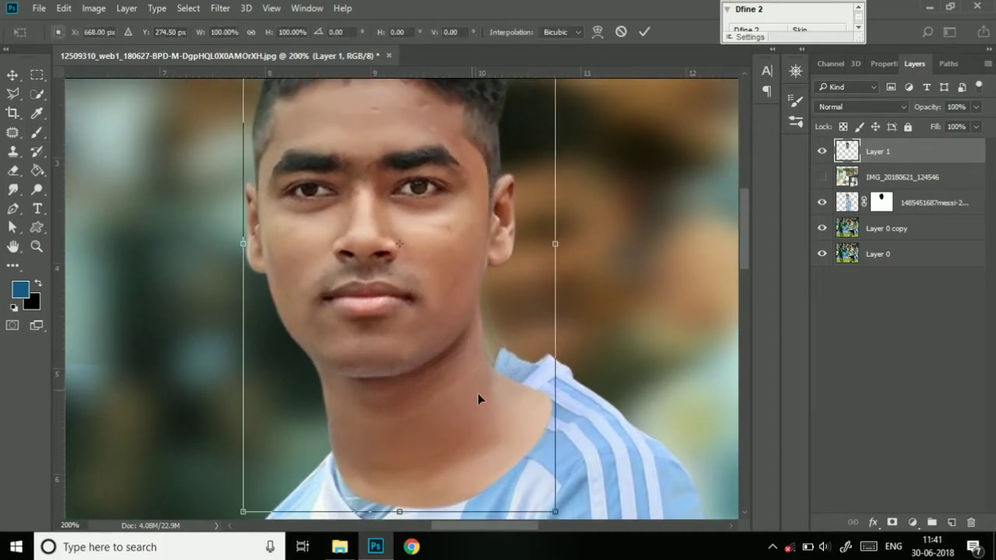
{"action": "left_click_drag", "start_coordinate": [566, 511], "coordinate": [564, 499]}
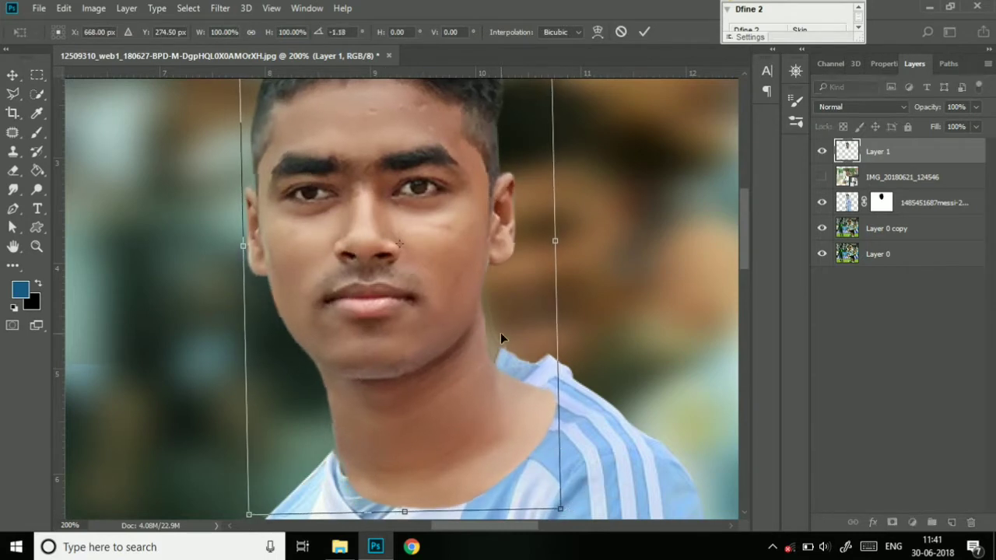
{"action": "left_click_drag", "start_coordinate": [501, 329], "coordinate": [495, 317]}
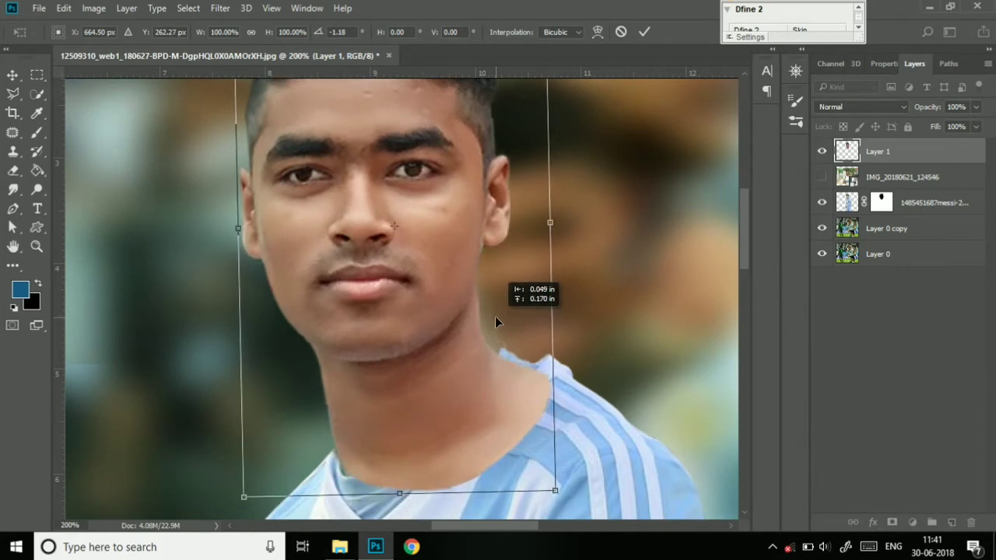
{"action": "left_click_drag", "start_coordinate": [495, 316], "coordinate": [503, 322]}
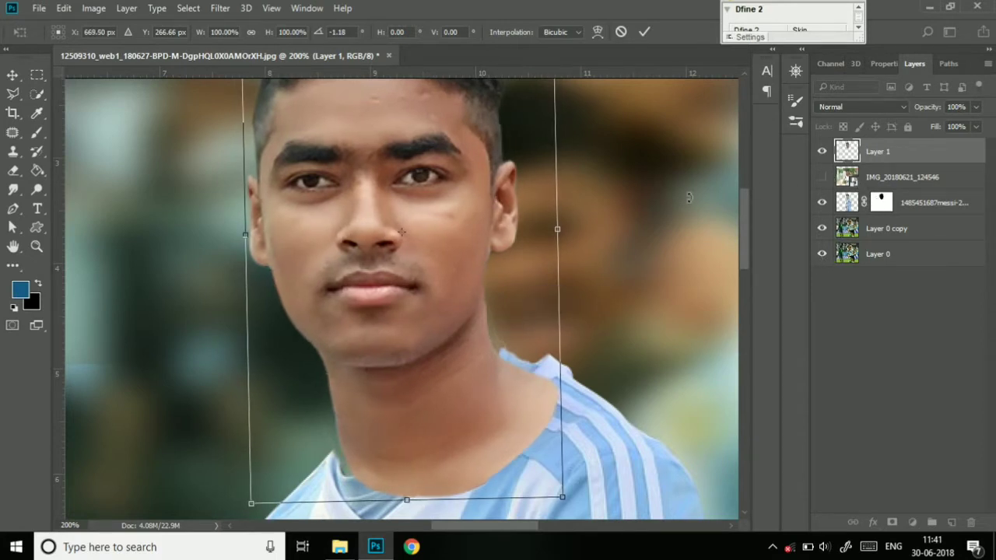
- Commit the transform, disable the jersey layer's mask, and lower Layer 1's opacity
{"action": "key", "text": "b"}
{"action": "right_click", "coordinate": [880, 203]}
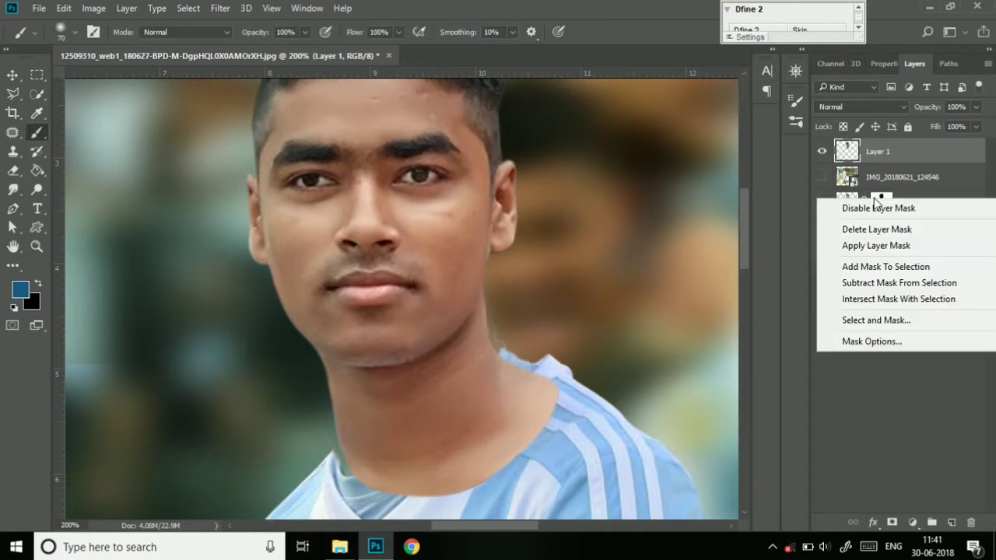
{"action": "left_click", "coordinate": [856, 207]}
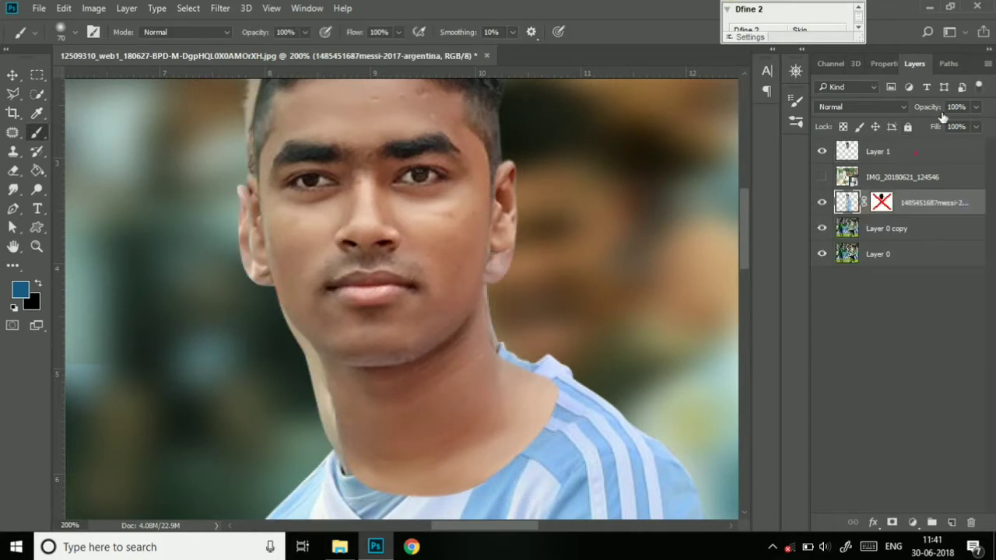
{"action": "left_click", "coordinate": [915, 151]}
{"action": "mouse_move", "coordinate": [927, 106]}
{"action": "left_mouse_down"}
{"action": "mouse_move", "coordinate": [908, 105]}
{"action": "mouse_move", "coordinate": [936, 103]}
{"action": "left_mouse_up"}
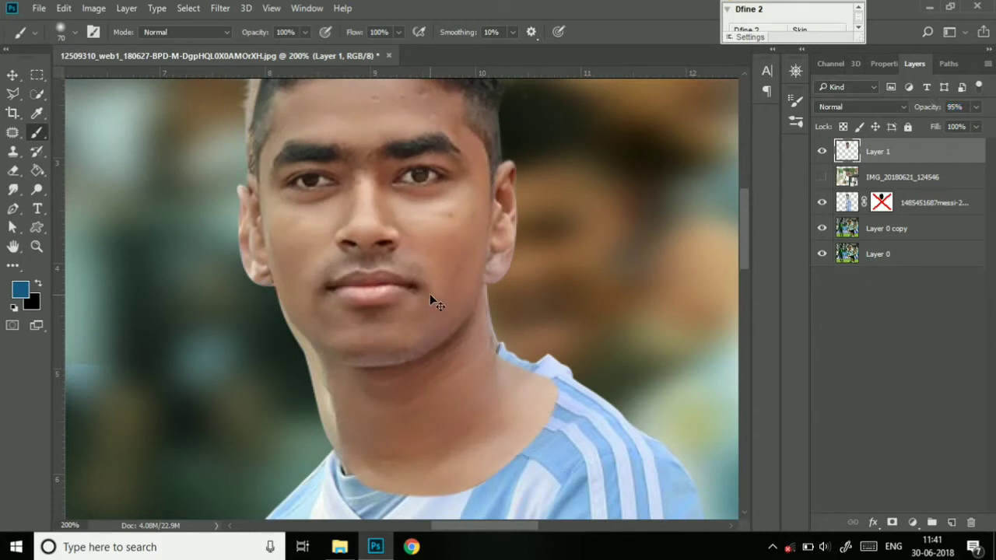
- Align the face layer at 70% opacity, nudging it down, then re-enable the jersey mask
{"action": "left_click_drag", "start_coordinate": [430, 293], "coordinate": [423, 309]}
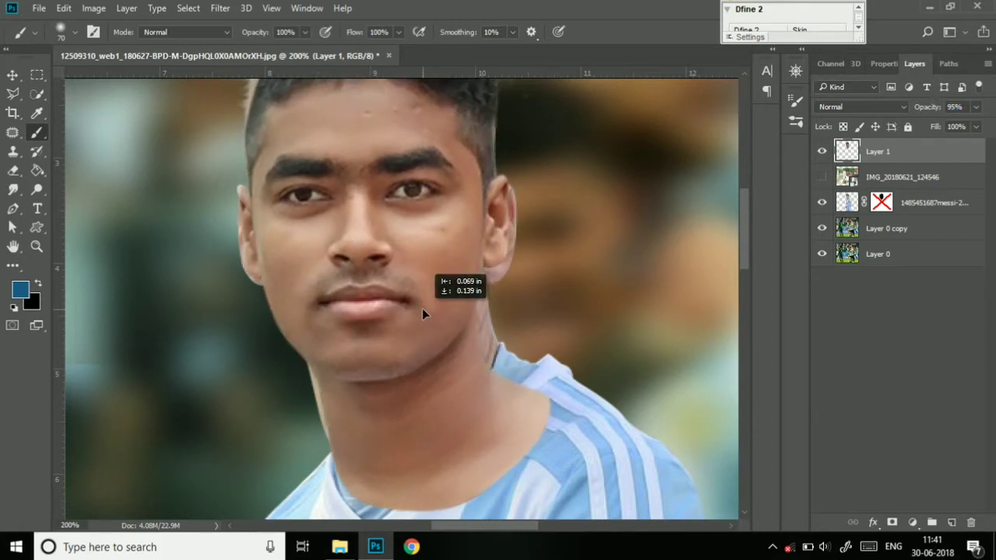
{"action": "left_click_drag", "start_coordinate": [421, 309], "coordinate": [421, 306]}
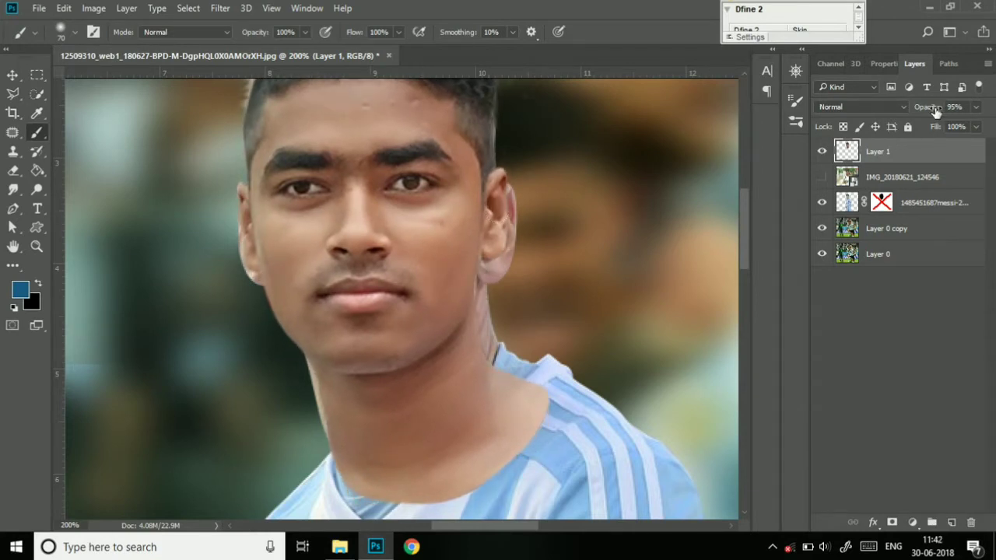
{"action": "mouse_move", "coordinate": [926, 113]}
{"action": "left_mouse_down"}
{"action": "mouse_move", "coordinate": [899, 113]}
{"action": "mouse_move", "coordinate": [907, 111]}
{"action": "left_mouse_up"}
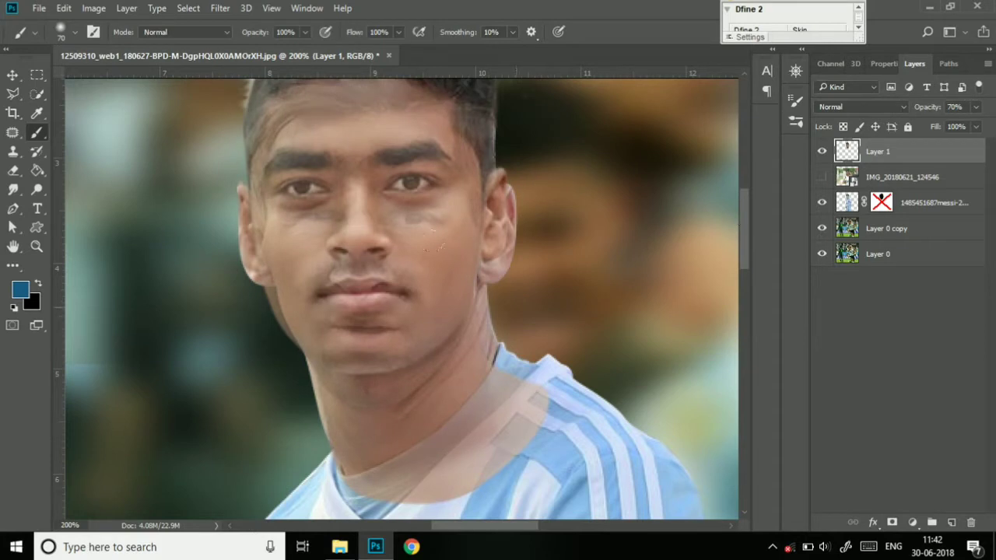
{"action": "left_click_drag", "start_coordinate": [416, 344], "coordinate": [417, 358]}
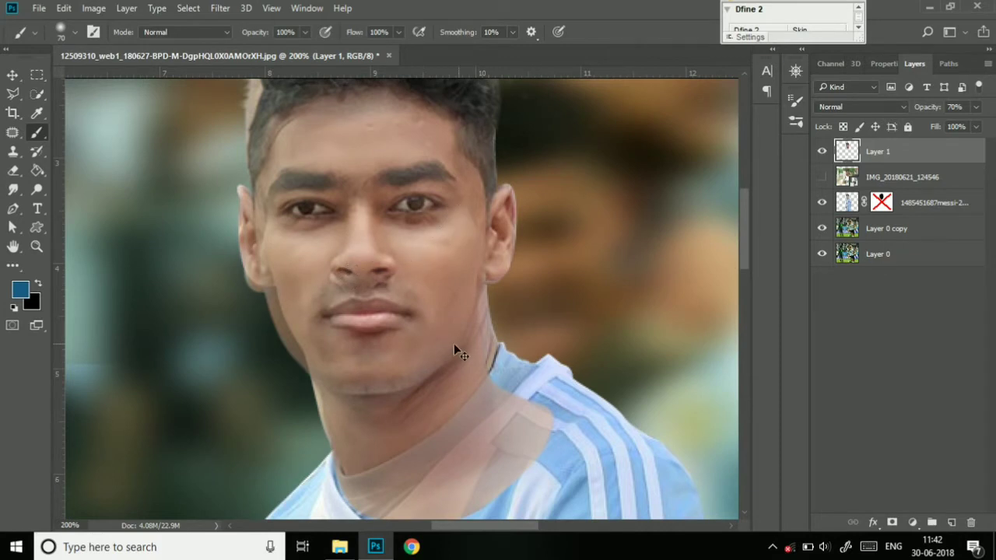
{"action": "left_click_drag", "start_coordinate": [455, 348], "coordinate": [451, 337]}
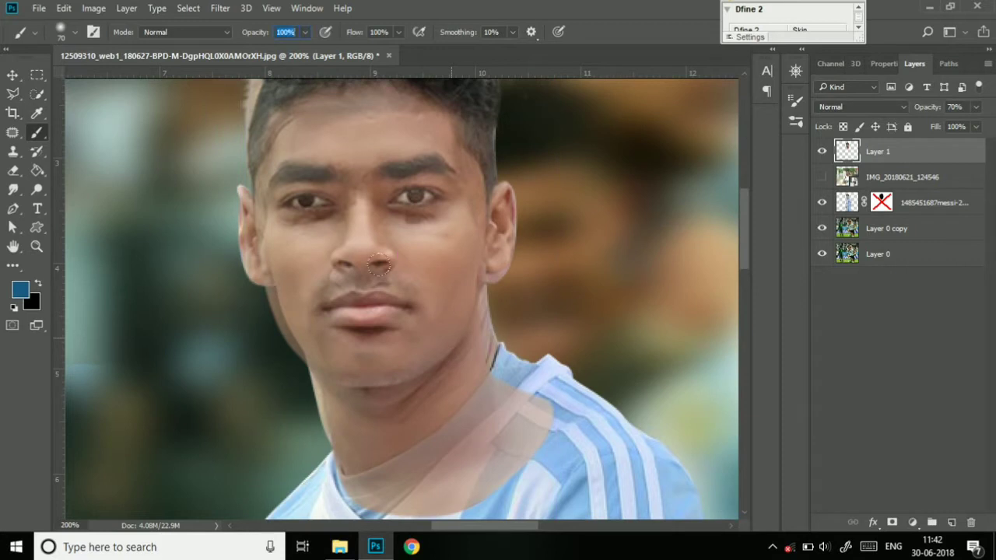
{"action": "right_click", "coordinate": [882, 204]}
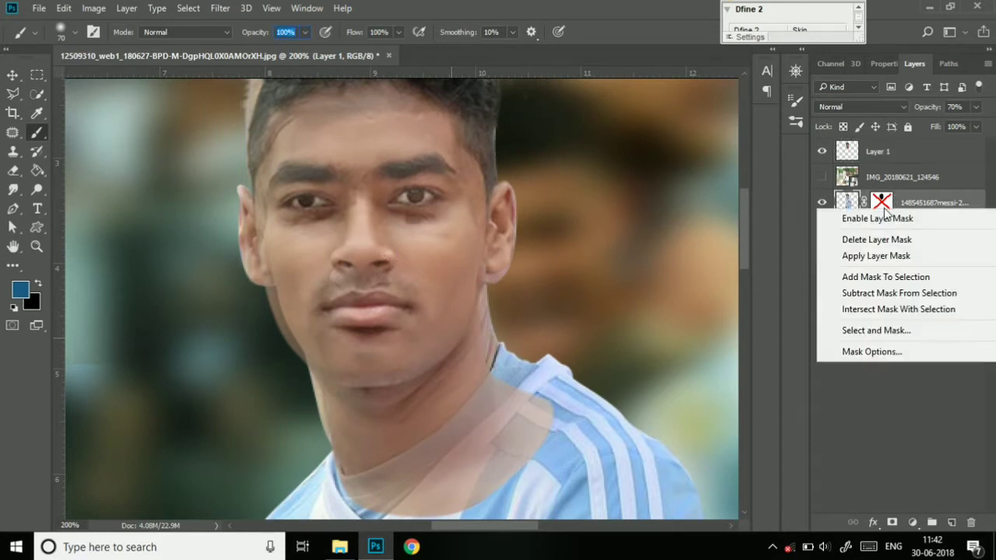
{"action": "left_click", "coordinate": [878, 219]}
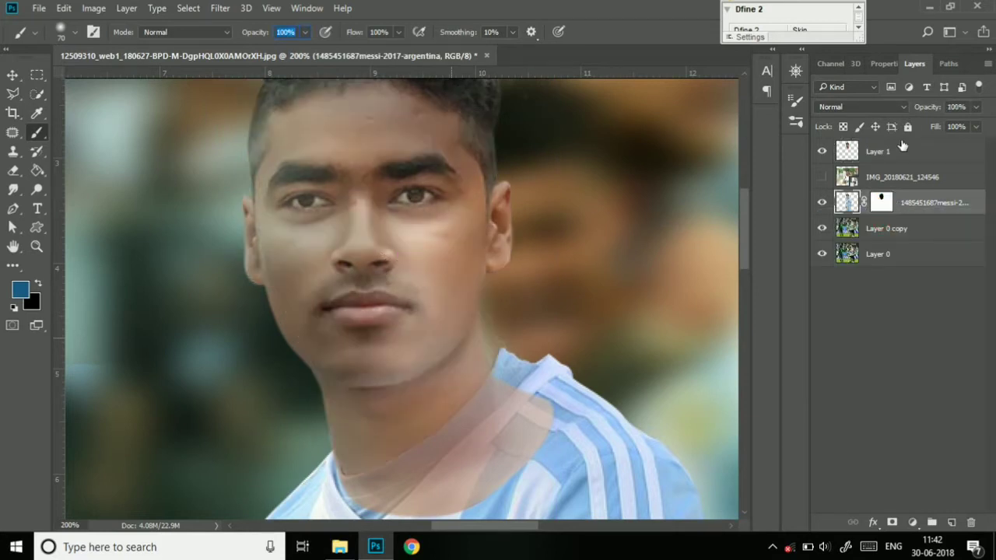
- Restore Layer 1 to 100% opacity, mask it, move it below messi, and target messi's mask
{"action": "left_click", "coordinate": [895, 151]}
{"action": "left_click_drag", "start_coordinate": [923, 107], "coordinate": [946, 107]}
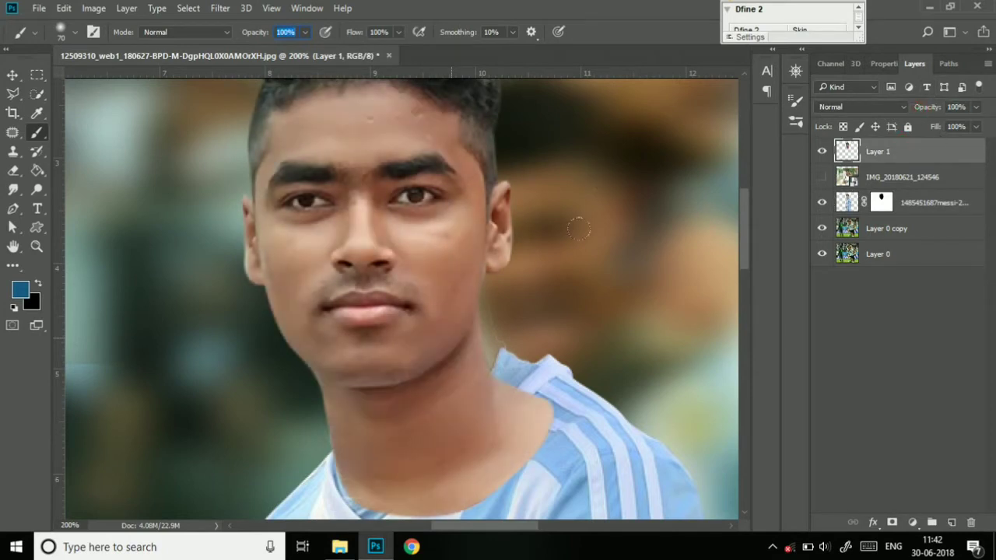
{"action": "left_click", "coordinate": [893, 522], "text": "alt"}
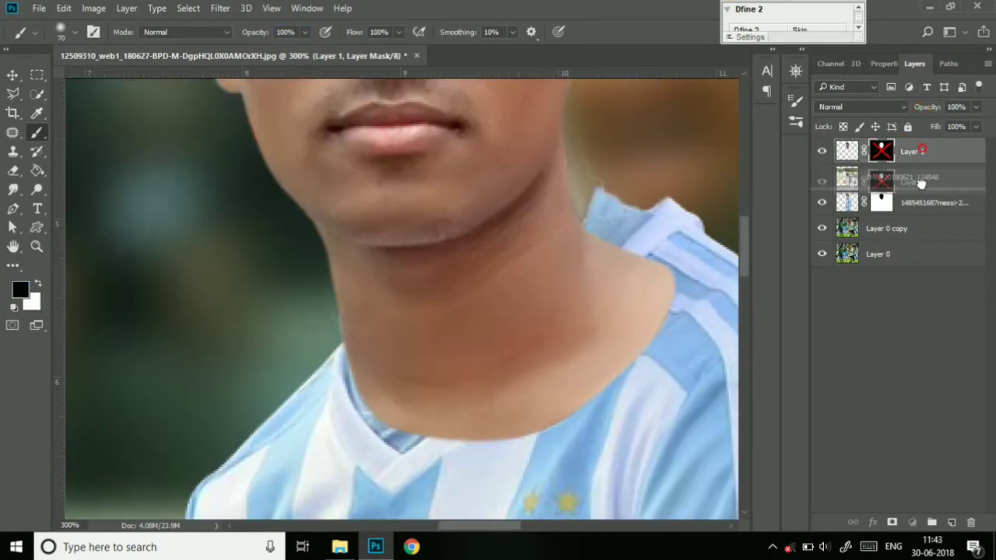
{"action": "left_click_drag", "start_coordinate": [882, 151], "coordinate": [924, 212]}
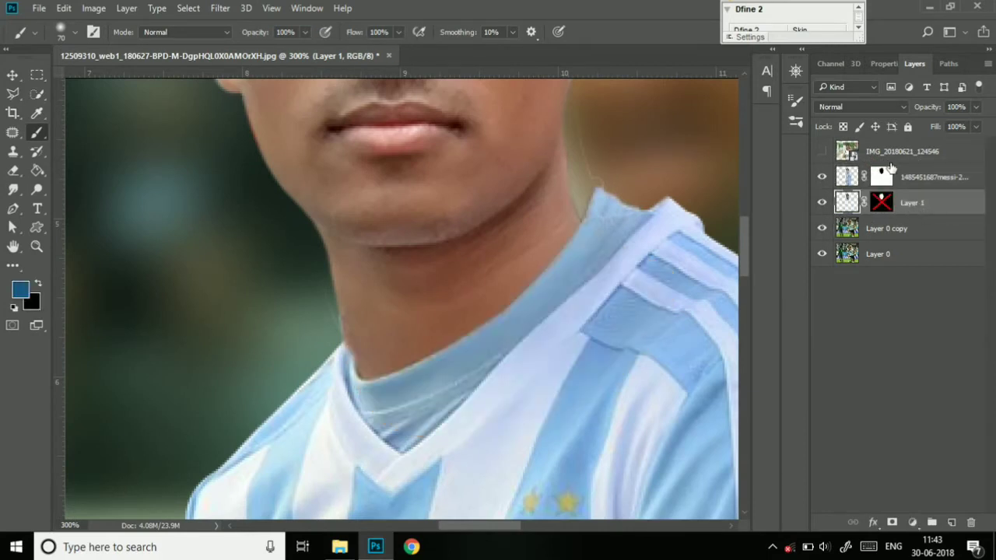
{"action": "left_click", "coordinate": [916, 178]}
{"action": "left_click", "coordinate": [887, 180]}
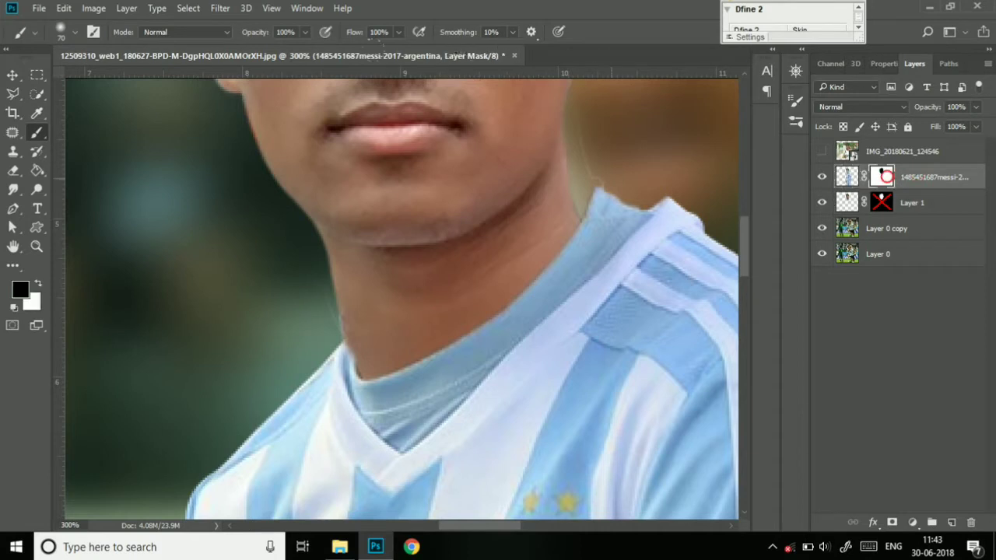
{"action": "left_click", "coordinate": [12, 93]}
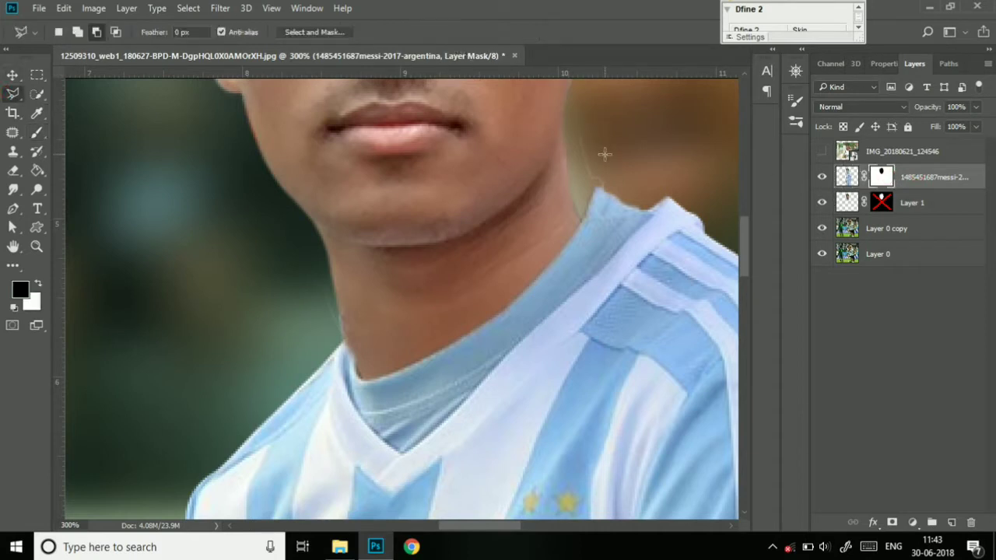
- Hide Layer 1 and draw a Polygonal Lasso selection above the right shoulder
{"action": "scroll", "coordinate": [605, 150], "scroll_direction": "up", "scroll_amount": 2}
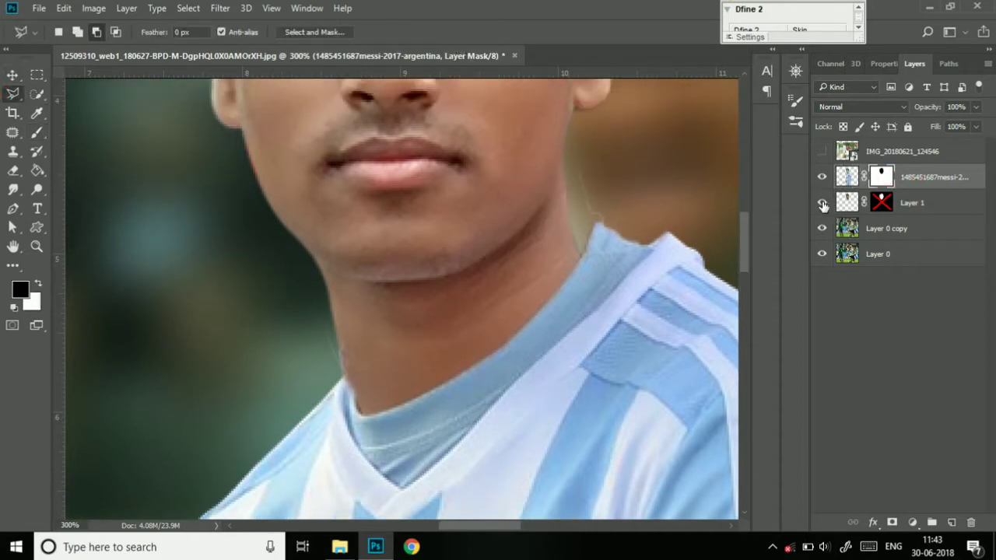
{"action": "left_click", "coordinate": [822, 203]}
{"action": "left_click", "coordinate": [609, 105]}
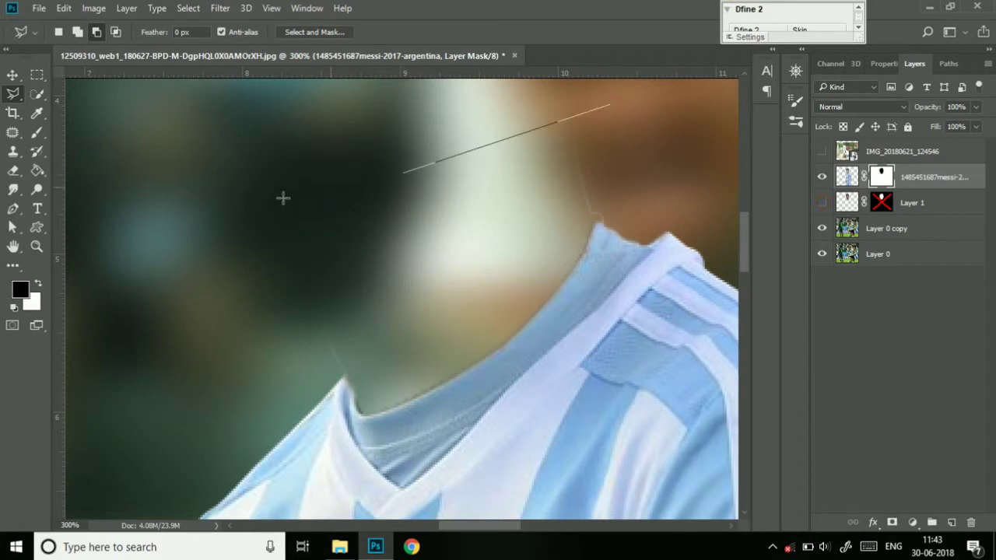
{"action": "left_click", "coordinate": [223, 187]}
{"action": "left_click", "coordinate": [290, 397]}
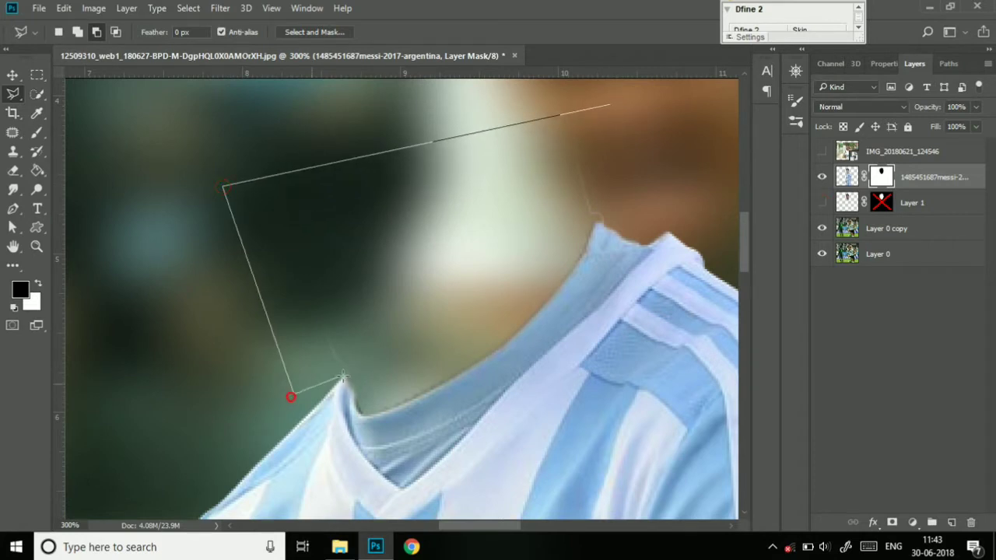
{"action": "left_click", "coordinate": [344, 378]}
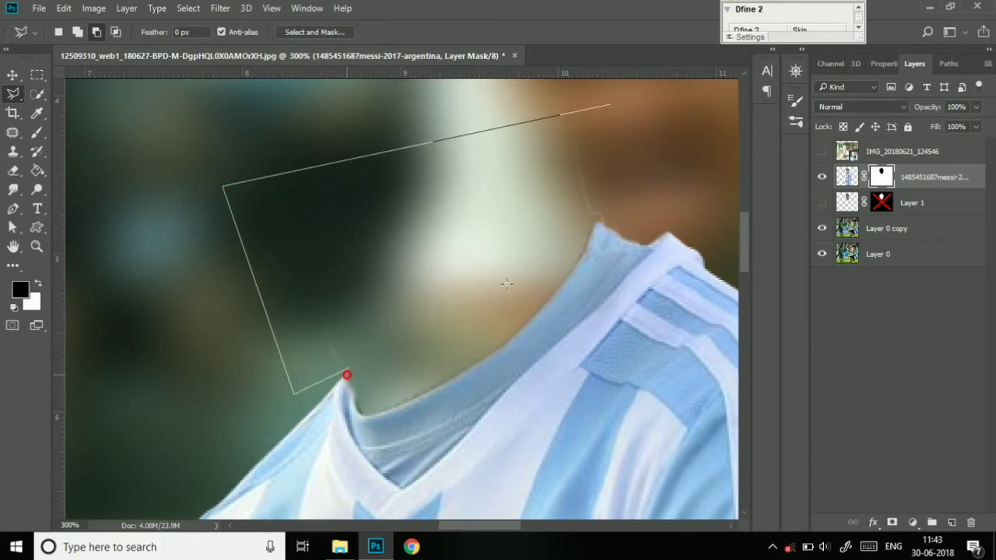
{"action": "left_click", "coordinate": [589, 222]}
{"action": "left_click", "coordinate": [607, 226]}
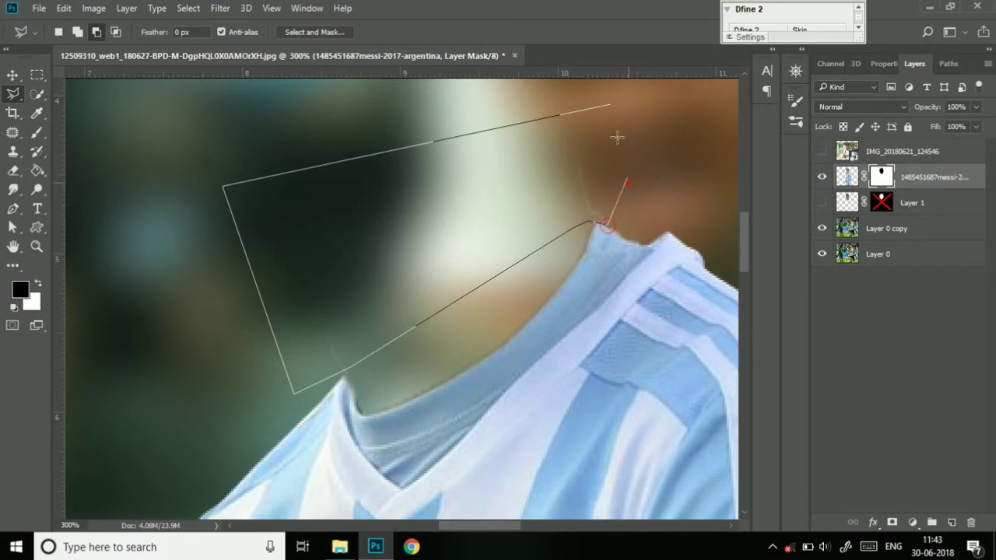
{"action": "left_click", "coordinate": [628, 183]}
{"action": "left_click", "coordinate": [611, 104]}
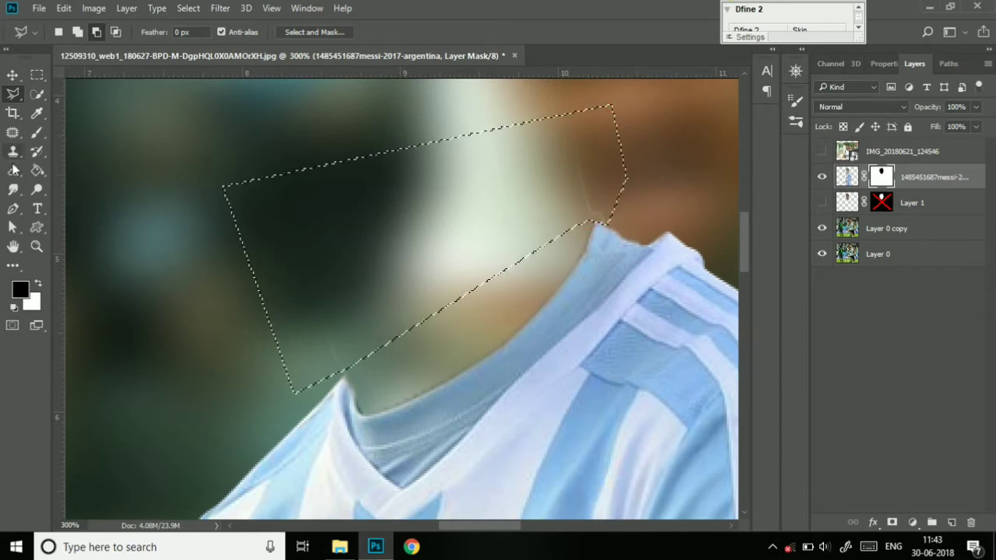
- Fill the selection black on the jersey mask, deselect, and show Layer 1 again
{"action": "left_click", "coordinate": [36, 170]}
{"action": "left_click", "coordinate": [351, 274]}
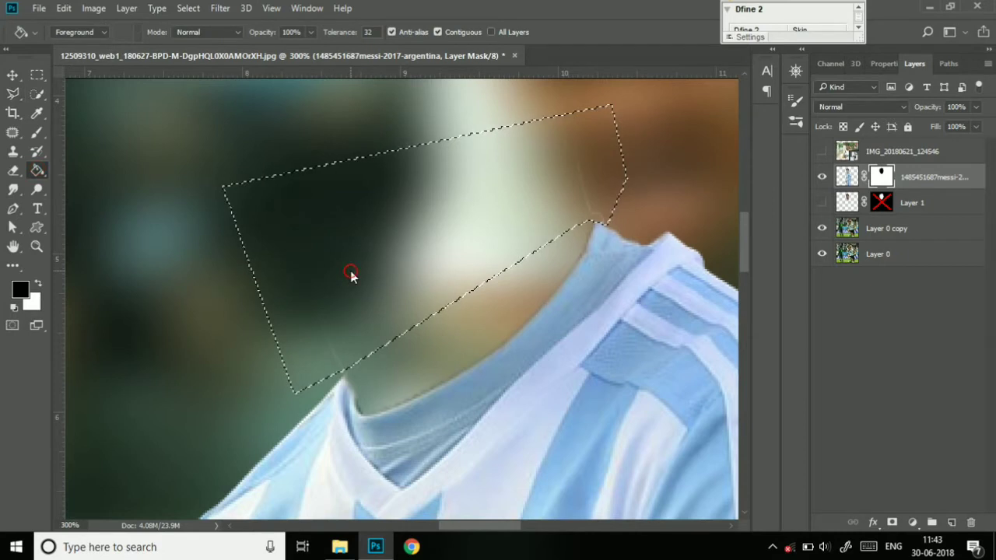
{"action": "left_click", "coordinate": [589, 191]}
{"action": "left_click", "coordinate": [592, 212]}
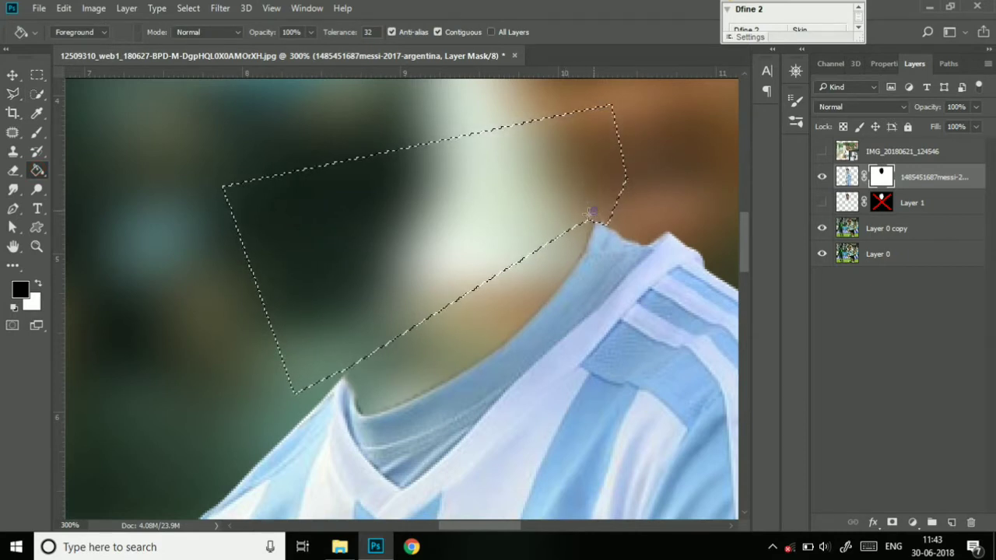
{"action": "left_click", "coordinate": [312, 280]}
{"action": "left_click", "coordinate": [360, 284]}
{"action": "key", "text": "ctrl+d"}
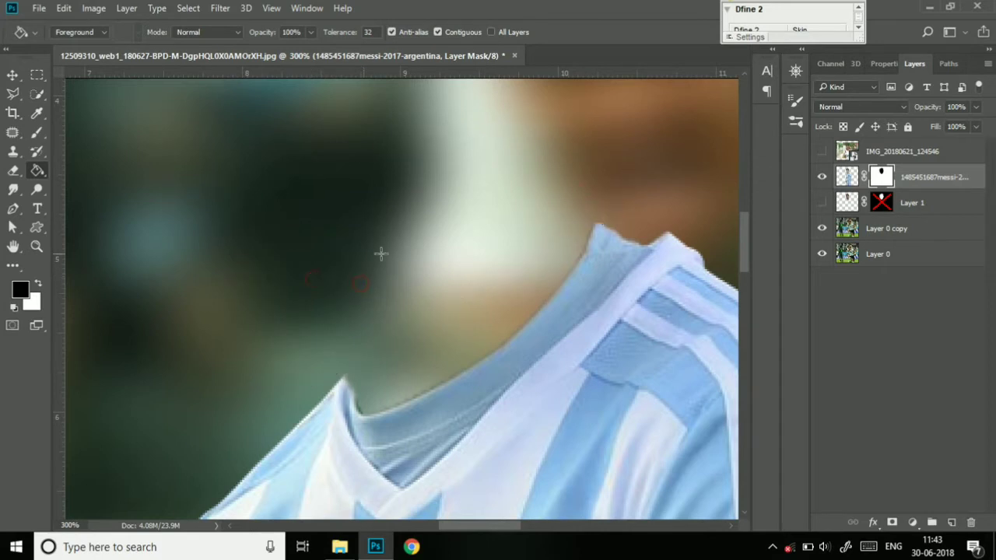
{"action": "left_click", "coordinate": [822, 203]}
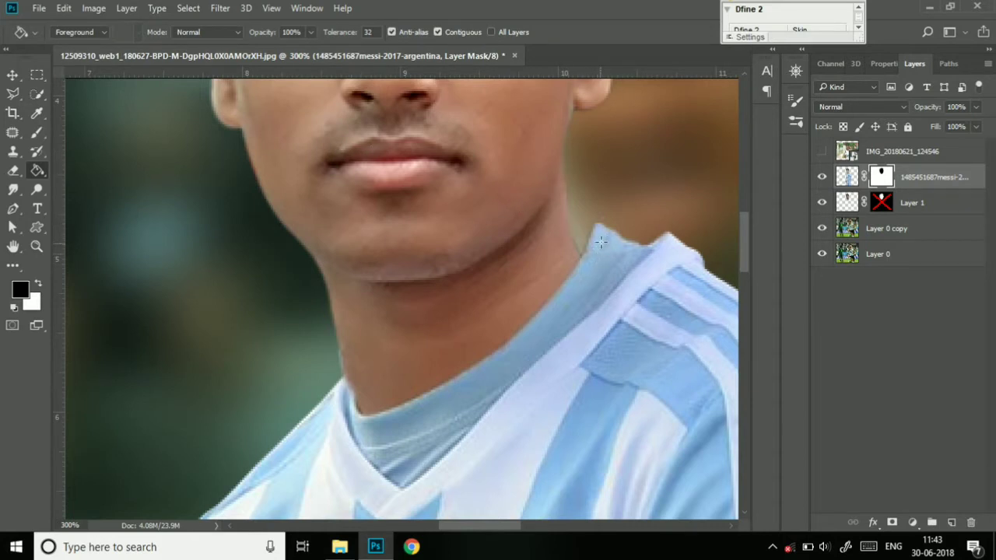
{"action": "left_click", "coordinate": [36, 132]}
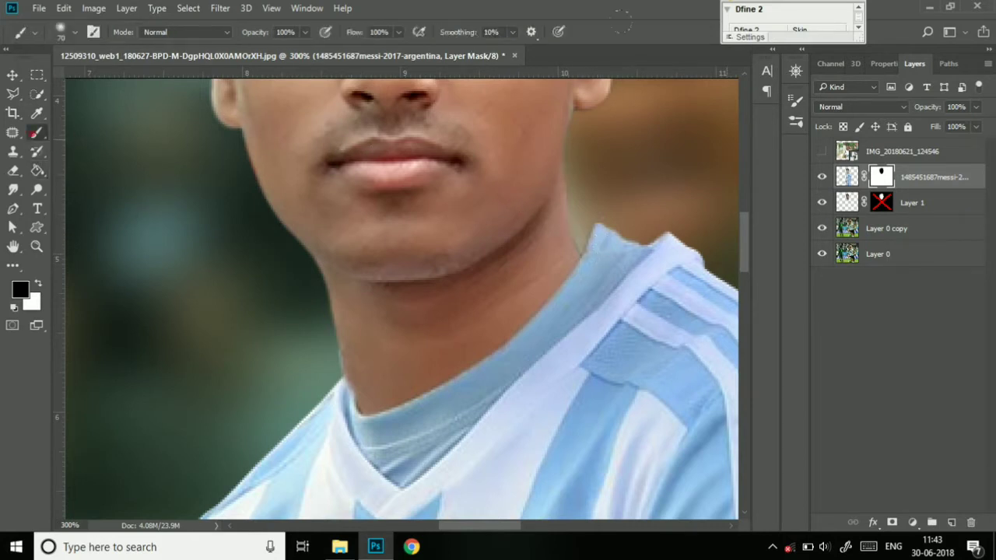
- Outline the jutting collar piece beside the neck with the Polygonal Lasso
{"action": "left_click", "coordinate": [12, 93]}
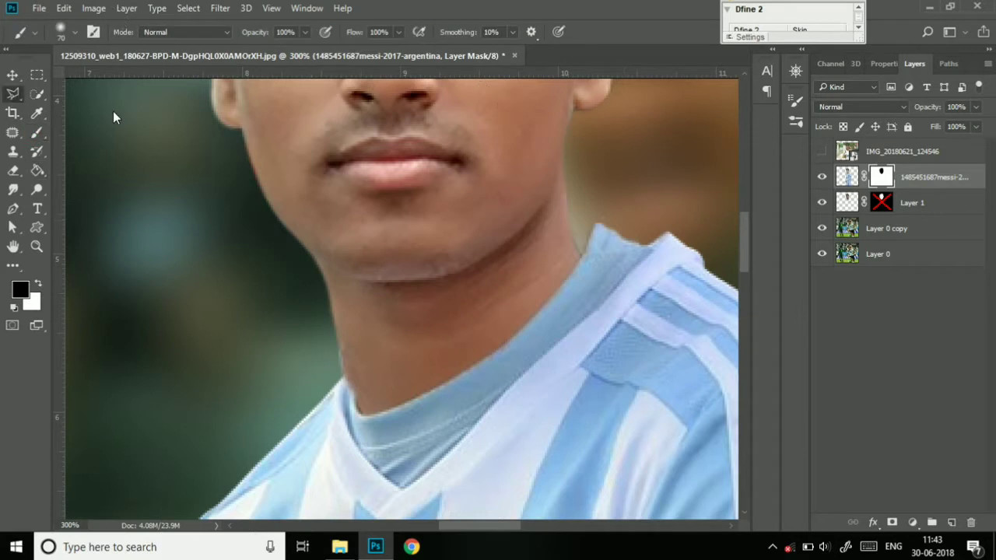
{"action": "left_click", "coordinate": [647, 245]}
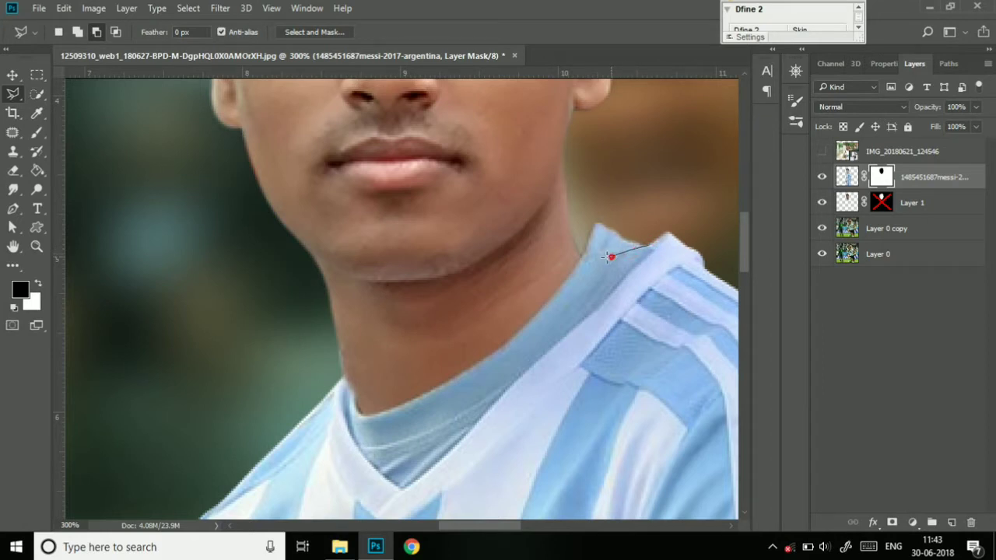
{"action": "left_click", "coordinate": [611, 257]}
{"action": "left_click", "coordinate": [583, 257]}
{"action": "left_click", "coordinate": [576, 249]}
{"action": "left_click", "coordinate": [582, 194]}
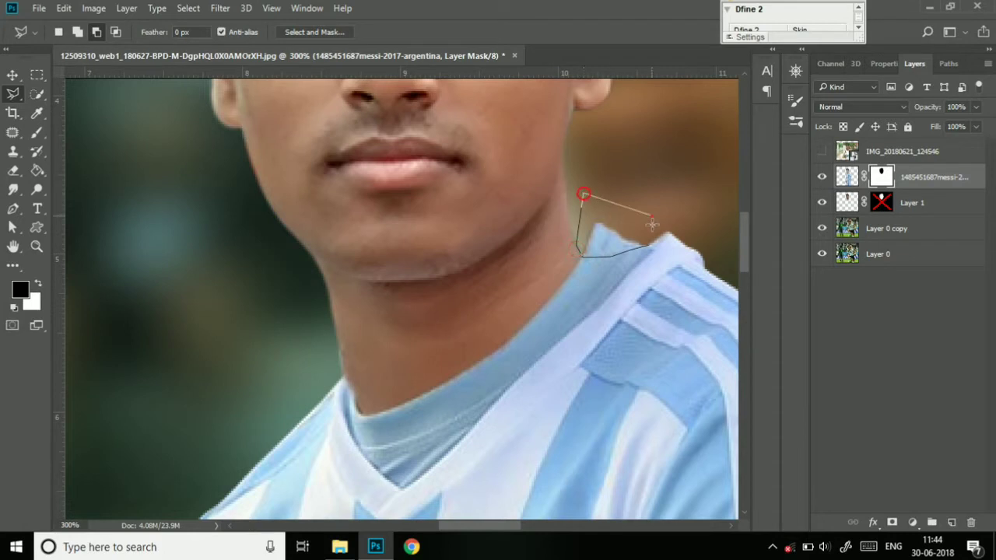
{"action": "left_click", "coordinate": [653, 217]}
{"action": "left_click", "coordinate": [654, 247]}
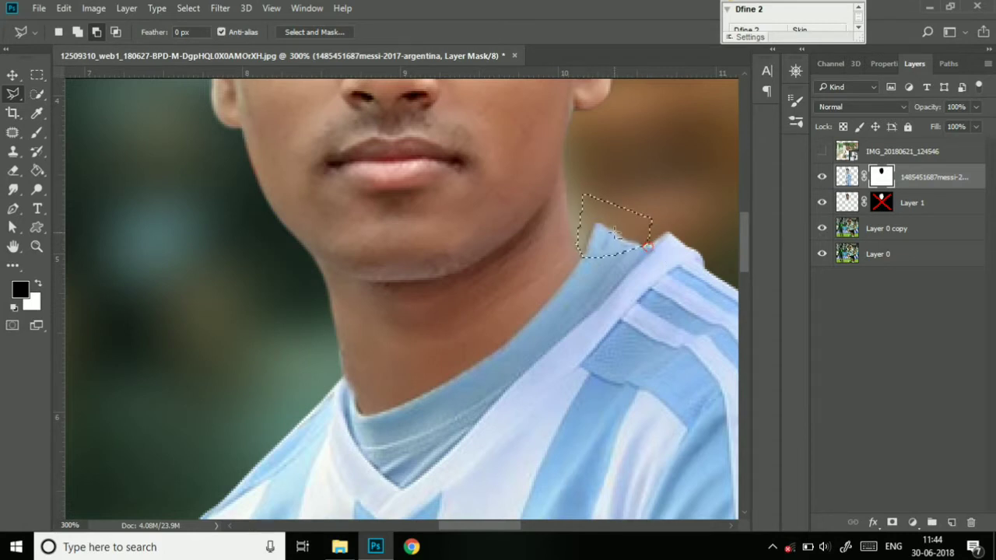
- Feather the selection 0.4 px, paint it black on the mask, and deselect
{"action": "right_click", "coordinate": [616, 223]}
{"action": "left_click", "coordinate": [656, 265]}
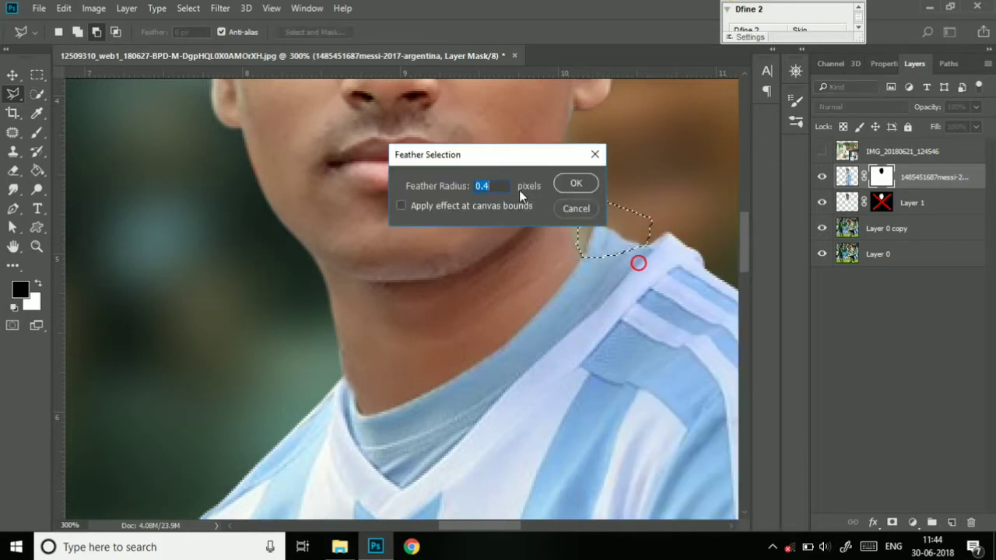
{"action": "left_click", "coordinate": [573, 183]}
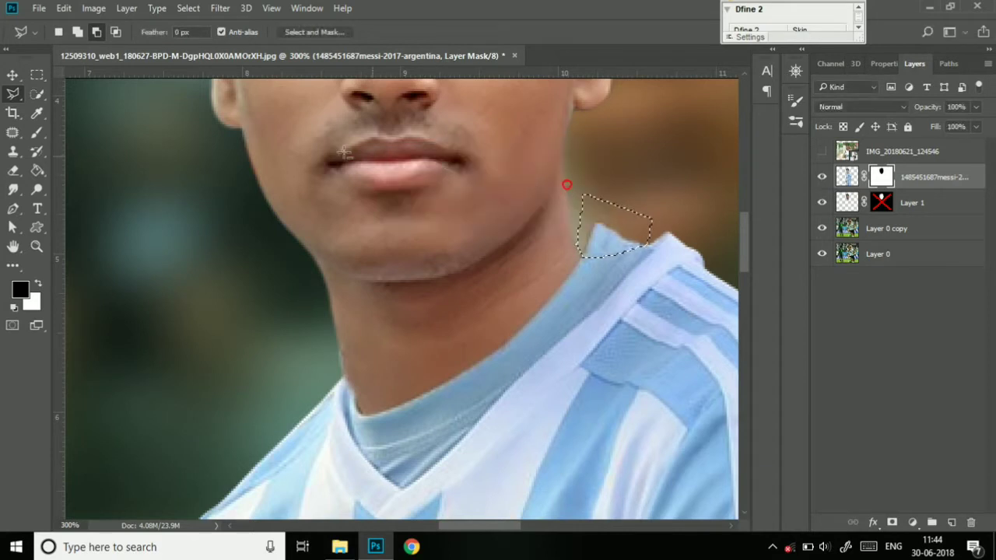
{"action": "left_click", "coordinate": [37, 132]}
{"action": "left_click_drag", "start_coordinate": [595, 237], "coordinate": [642, 243]}
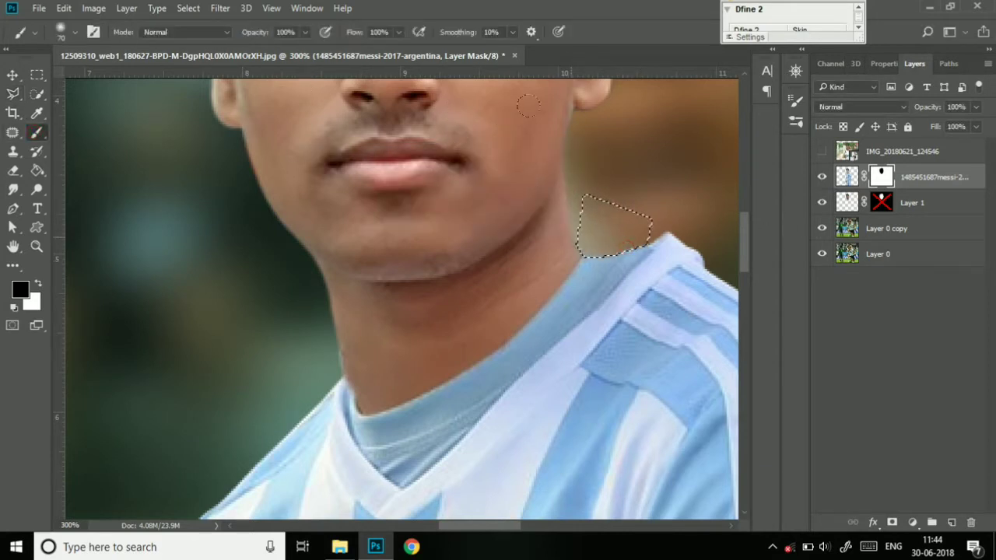
{"action": "key", "text": "ctrl+d"}
{"action": "key", "text": "ctrl+minus"}
- Make Layer 1 active and zoom to 300% on the face and collar
{"action": "key", "text": "ctrl+minus"}
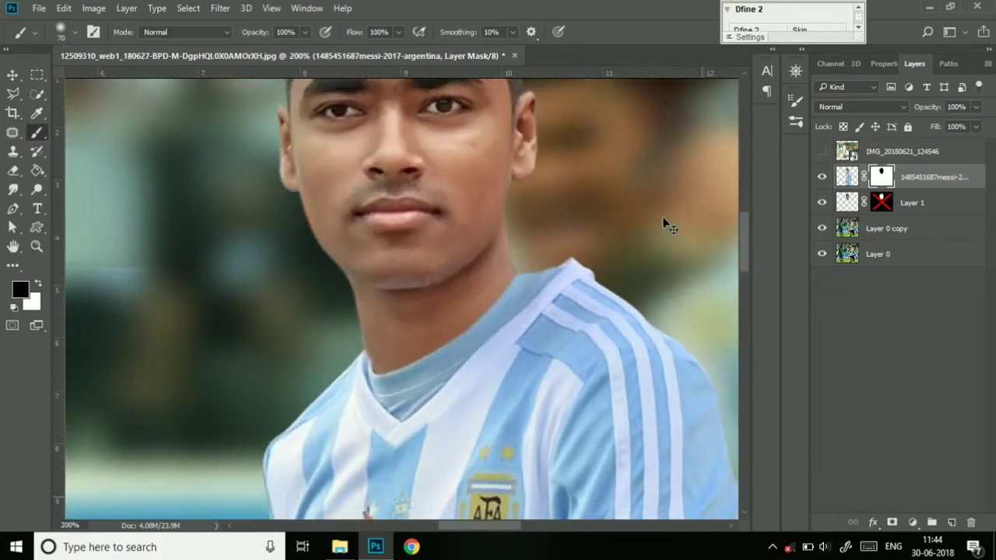
{"action": "key", "text": "ctrl+minus"}
{"action": "key", "text": "ctrl+minus"}
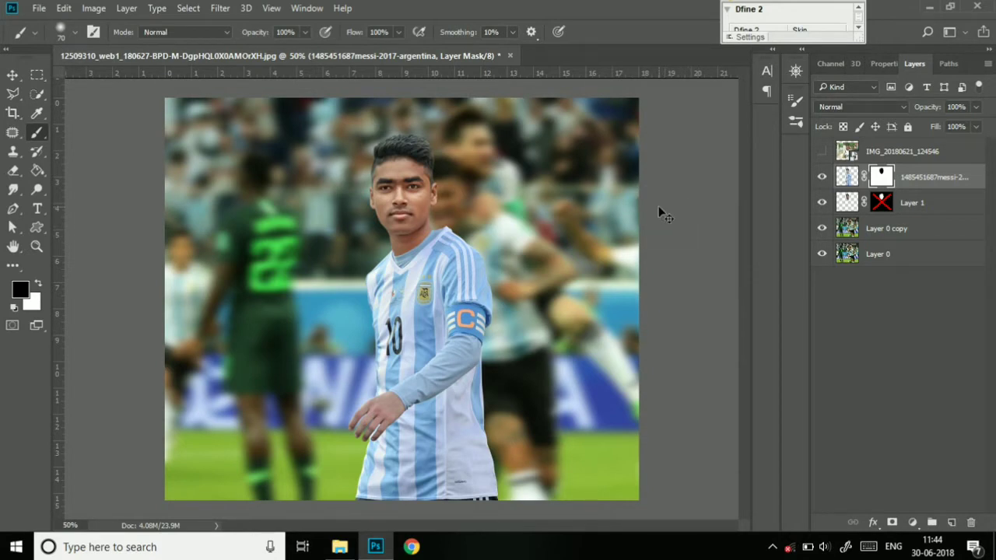
{"action": "key", "text": "ctrl+plus"}
{"action": "key", "text": "ctrl+plus"}
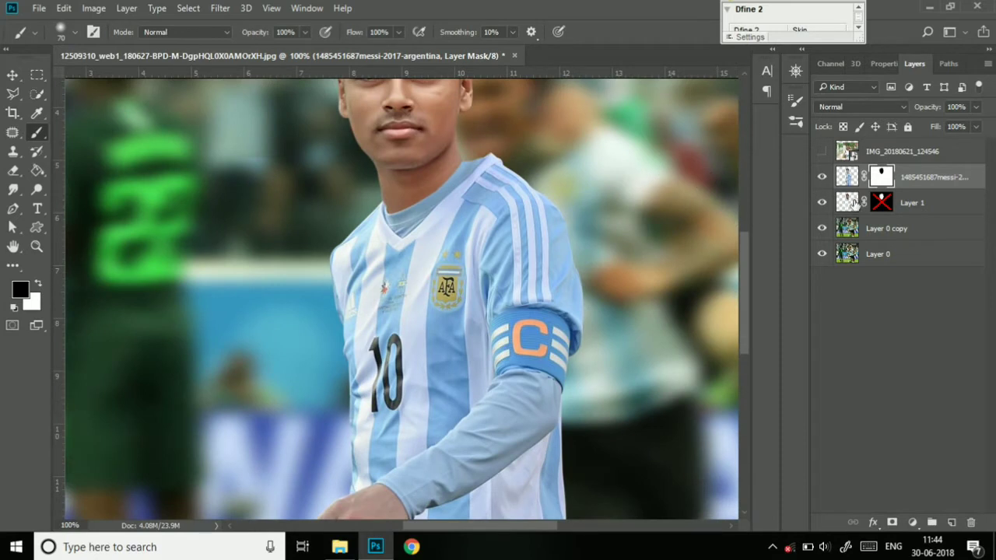
{"action": "left_click", "coordinate": [849, 202]}
{"action": "scroll", "coordinate": [300, 136], "scroll_direction": "up", "scroll_amount": 1}
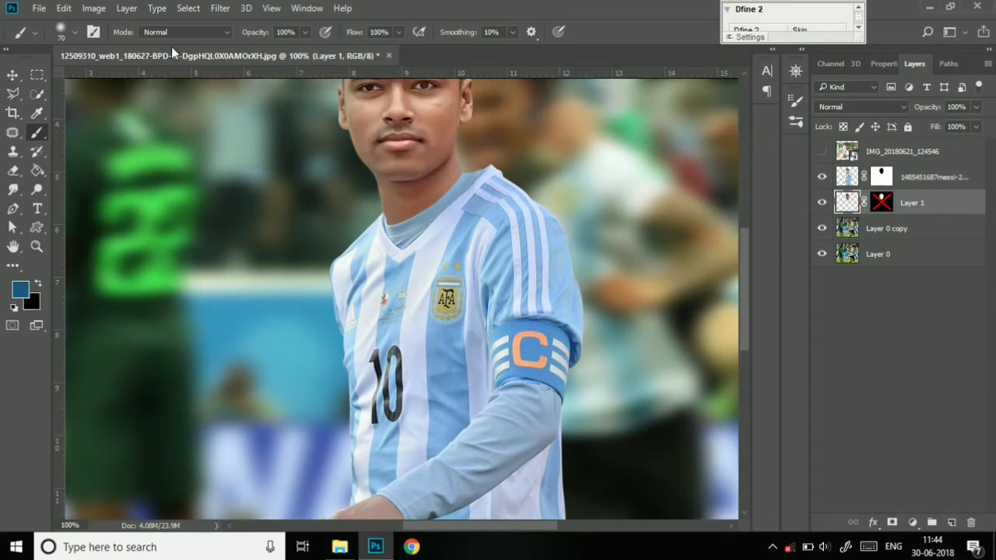
{"action": "scroll", "coordinate": [109, 15], "scroll_direction": "up", "scroll_amount": 2}
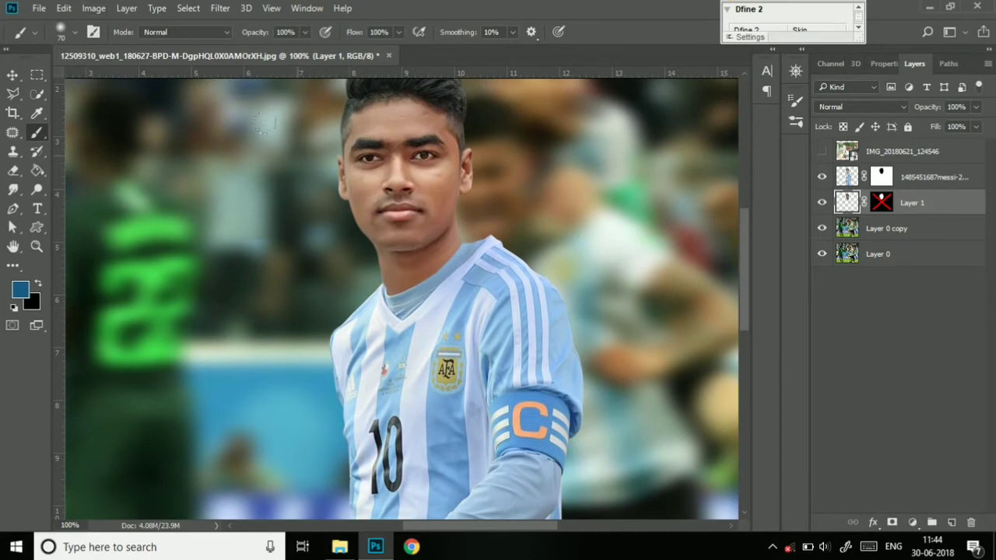
{"action": "key", "text": "ctrl+plus"}
{"action": "key", "text": "ctrl+plus"}
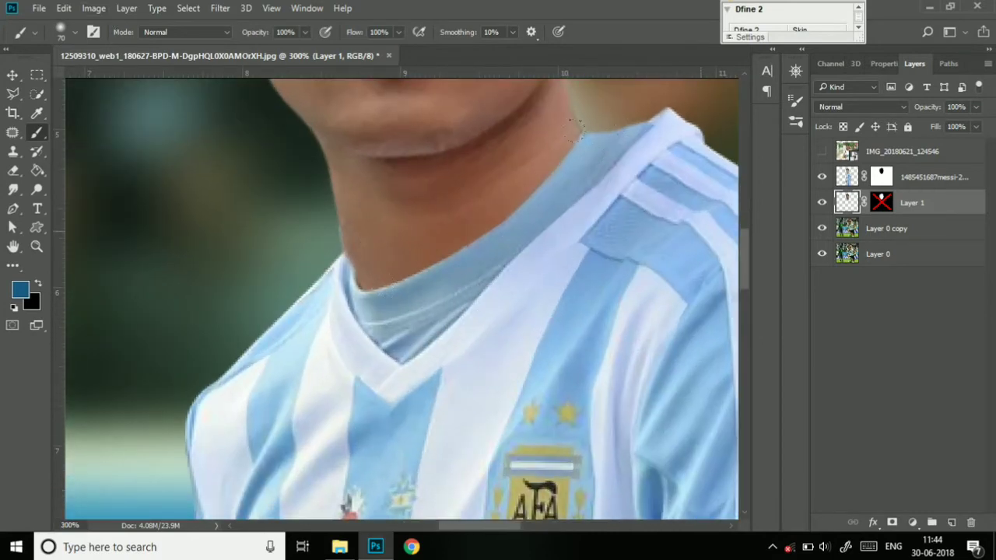
{"action": "left_click_drag", "start_coordinate": [744, 269], "coordinate": [744, 215]}
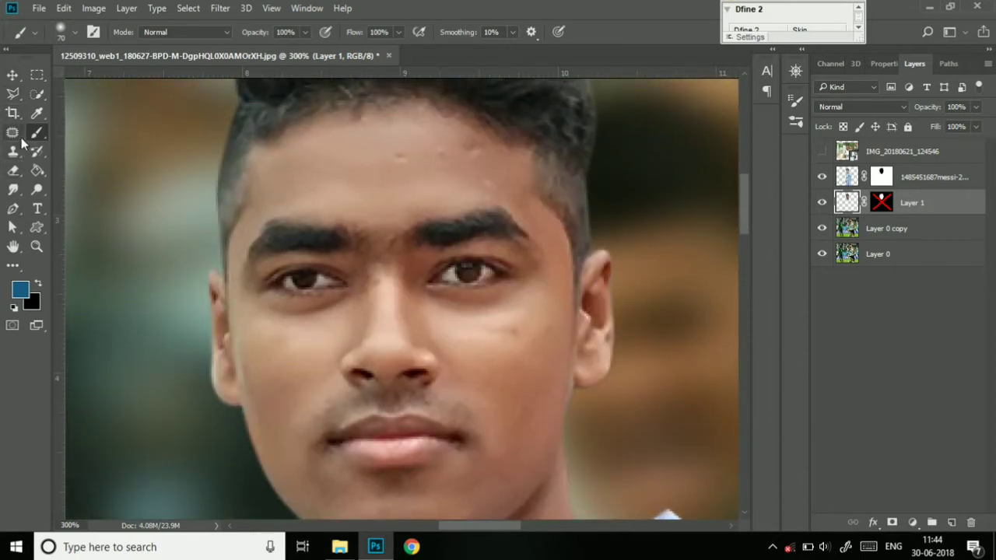
- Patch the spots on the forehead with nearby clean skin using the Patch Tool
{"action": "left_click", "coordinate": [13, 133]}
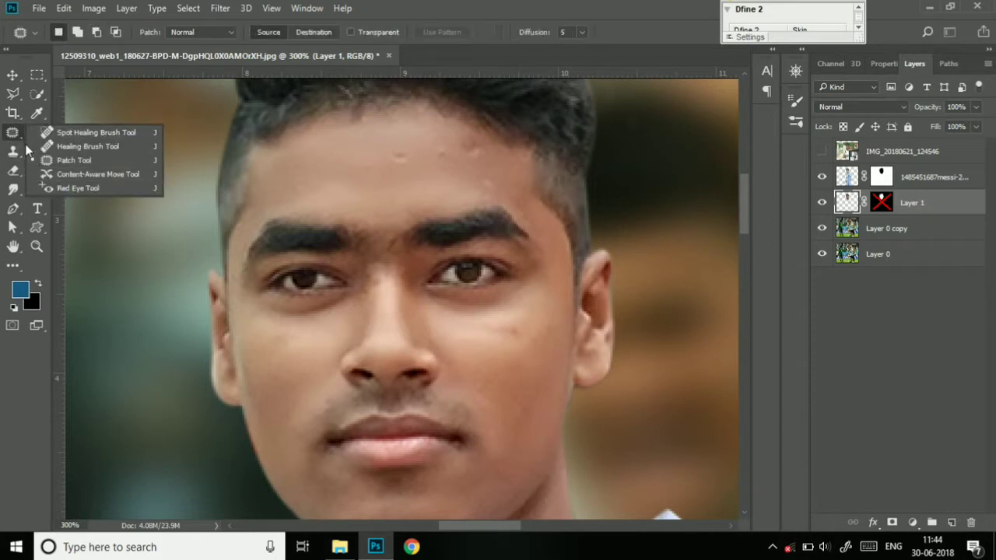
{"action": "left_click", "coordinate": [49, 161]}
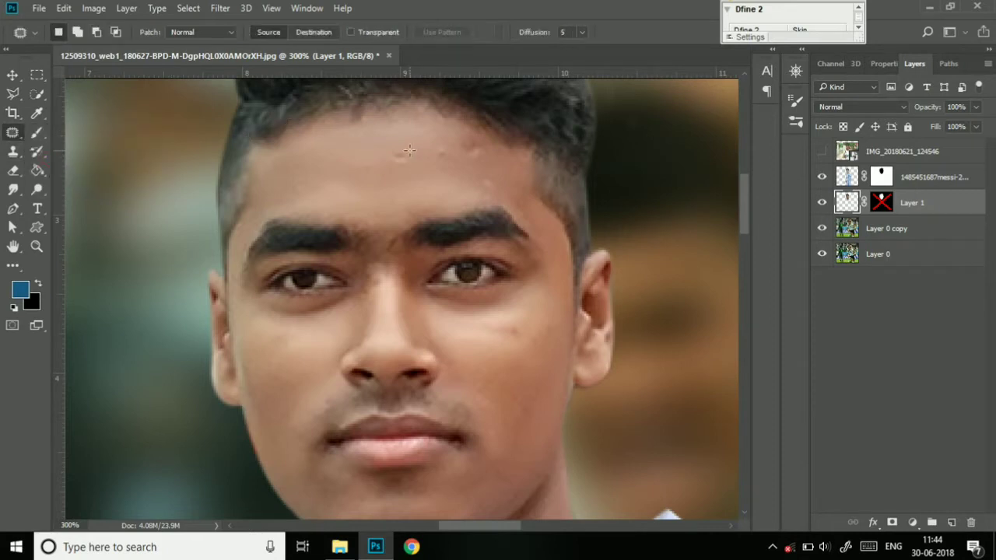
{"action": "left_click_drag", "start_coordinate": [402, 149], "coordinate": [414, 159]}
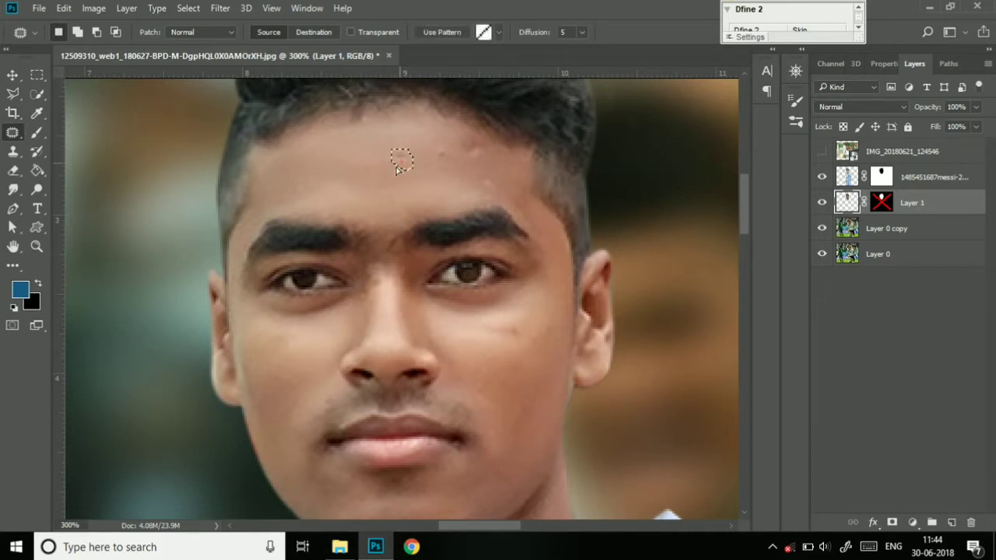
{"action": "left_click_drag", "start_coordinate": [403, 160], "coordinate": [375, 165]}
{"action": "left_click", "coordinate": [452, 151]}
{"action": "mouse_move", "coordinate": [442, 156]}
{"action": "left_mouse_down"}
{"action": "mouse_move", "coordinate": [459, 152]}
{"action": "mouse_move", "coordinate": [488, 179]}
{"action": "left_mouse_up"}
{"action": "left_click", "coordinate": [468, 152]}
{"action": "left_click", "coordinate": [489, 179]}
{"action": "left_click_drag", "start_coordinate": [491, 176], "coordinate": [474, 168]}
{"action": "mouse_move", "coordinate": [311, 185]}
{"action": "left_mouse_down"}
{"action": "mouse_move", "coordinate": [308, 193]}
{"action": "mouse_move", "coordinate": [304, 184]}
{"action": "left_mouse_up"}
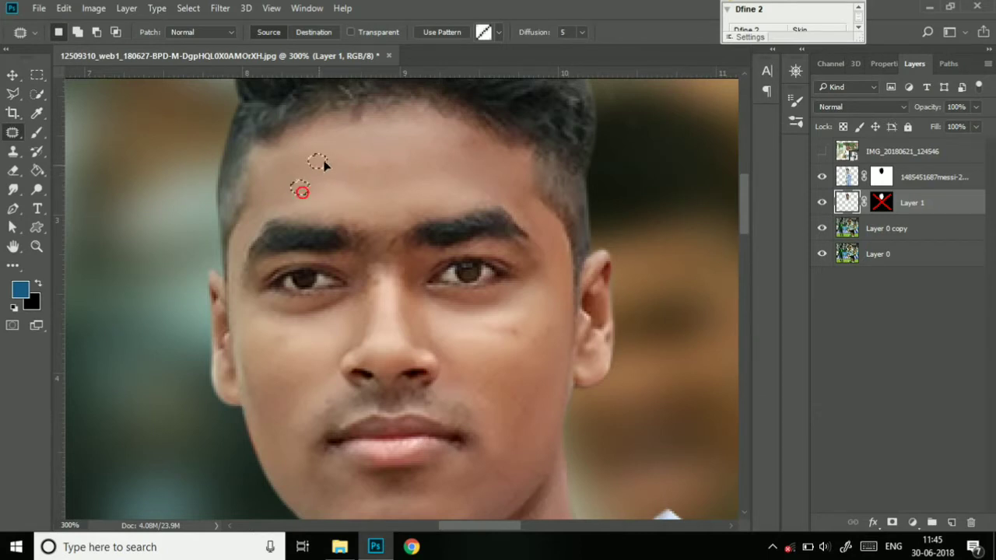
- Patch the mark on the cheek with nearby clean skin
{"action": "scroll", "coordinate": [514, 288], "scroll_direction": "down", "scroll_amount": 1}
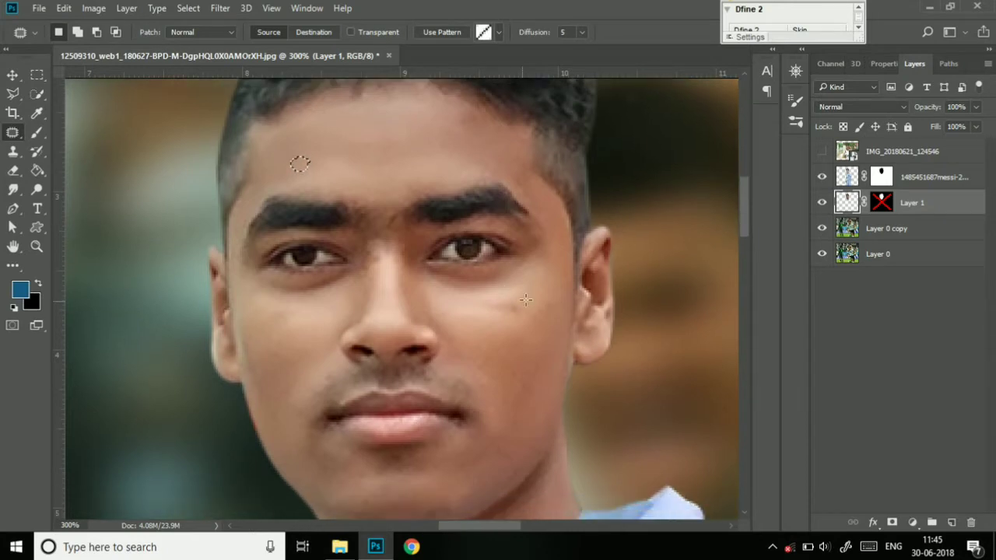
{"action": "left_click_drag", "start_coordinate": [527, 301], "coordinate": [462, 302]}
{"action": "mouse_move", "coordinate": [502, 316]}
{"action": "left_mouse_down"}
{"action": "mouse_move", "coordinate": [526, 302]}
{"action": "mouse_move", "coordinate": [496, 328]}
{"action": "mouse_move", "coordinate": [524, 294]}
{"action": "left_mouse_up"}
{"action": "scroll", "coordinate": [501, 376], "scroll_direction": "down", "scroll_amount": 1}
{"action": "scroll", "coordinate": [498, 376], "scroll_direction": "down", "scroll_amount": 1}
{"action": "scroll", "coordinate": [491, 378], "scroll_direction": "down", "scroll_amount": 2}
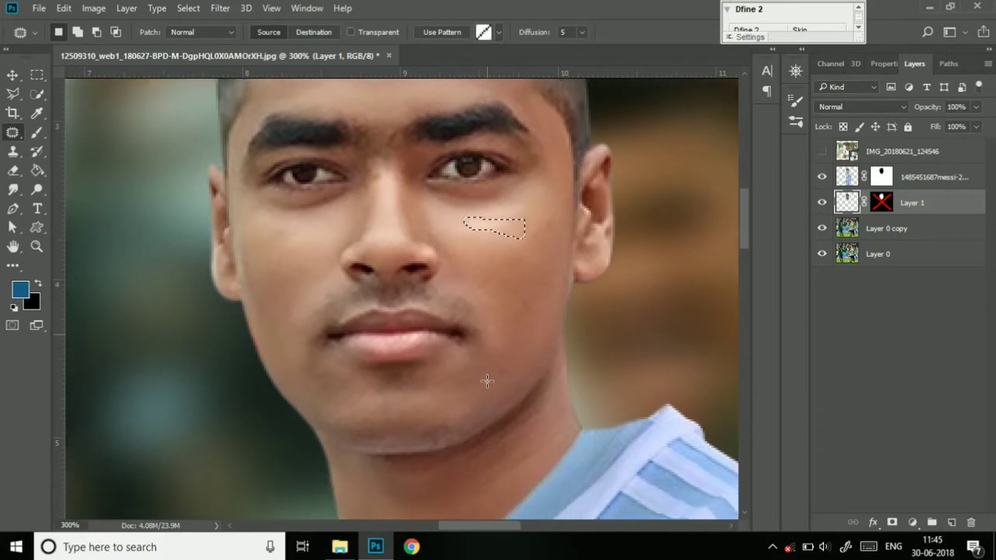
{"action": "scroll", "coordinate": [487, 381], "scroll_direction": "down", "scroll_amount": 1}
{"action": "scroll", "coordinate": [486, 369], "scroll_direction": "up", "scroll_amount": 1}
{"action": "scroll", "coordinate": [485, 350], "scroll_direction": "up", "scroll_amount": 1}
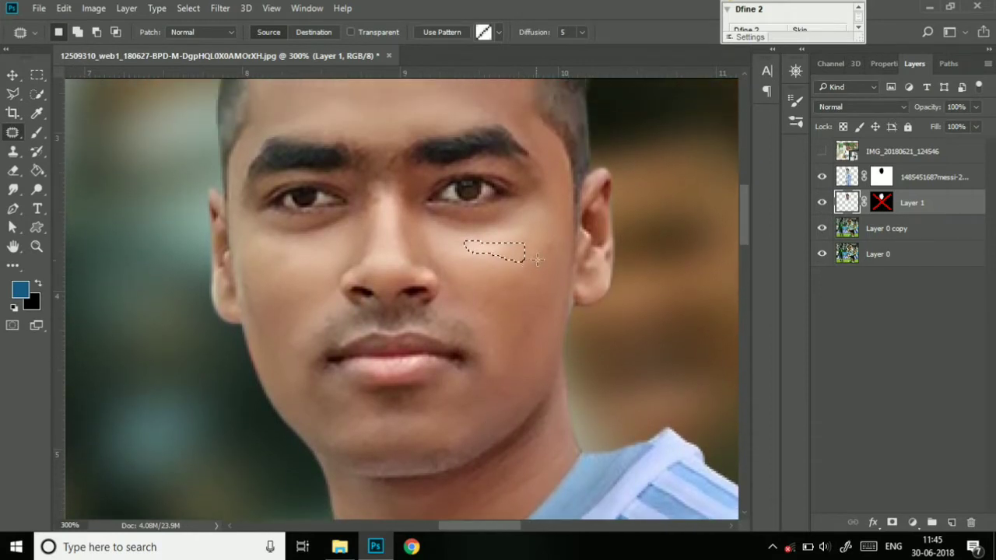
{"action": "mouse_move", "coordinate": [542, 251]}
{"action": "left_mouse_down"}
{"action": "mouse_move", "coordinate": [536, 263]}
{"action": "mouse_move", "coordinate": [554, 253]}
{"action": "left_mouse_up"}
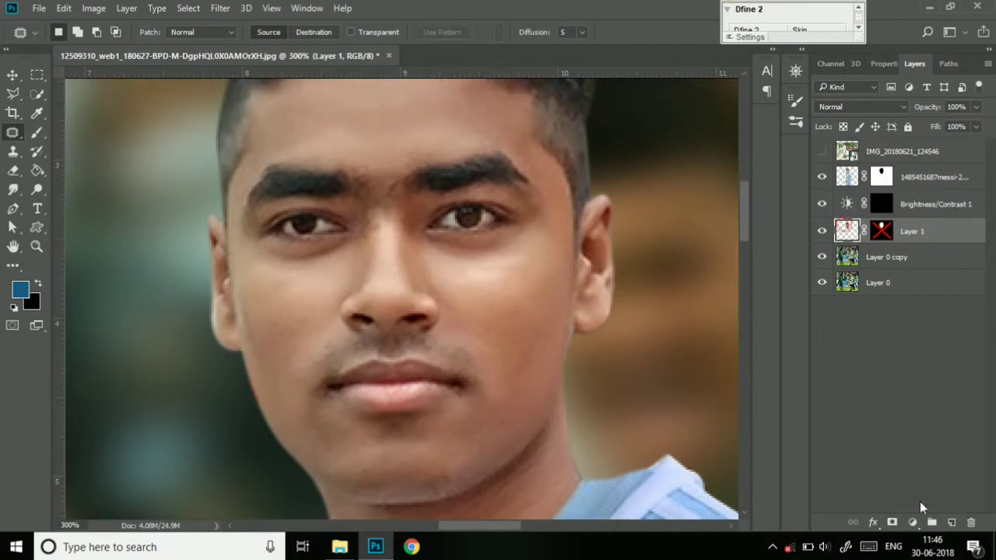
- Add a Brightness/Contrast adjustment at brightness 34 and place it above Layer 1
{"action": "left_click", "coordinate": [915, 521]}
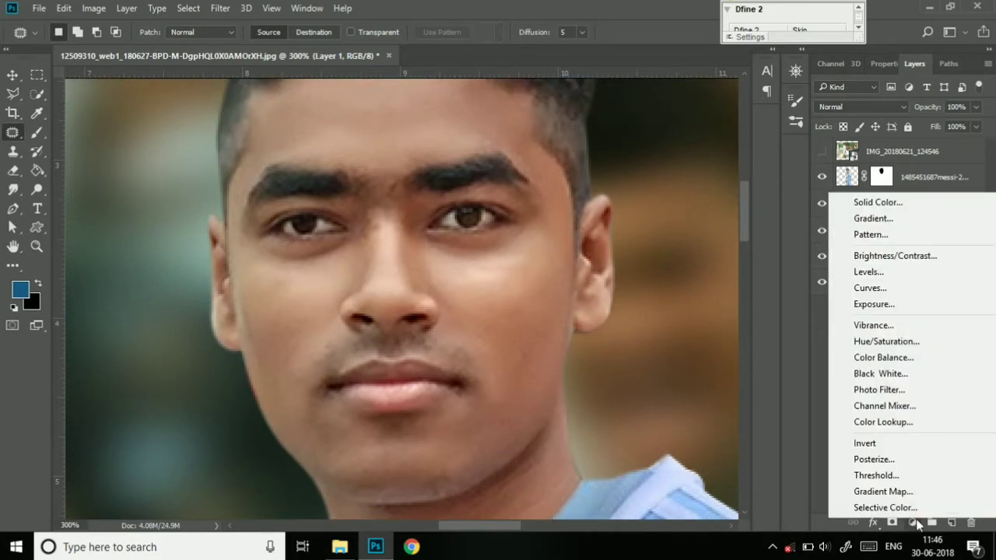
{"action": "left_click", "coordinate": [878, 260]}
{"action": "left_click_drag", "start_coordinate": [899, 146], "coordinate": [915, 149]}
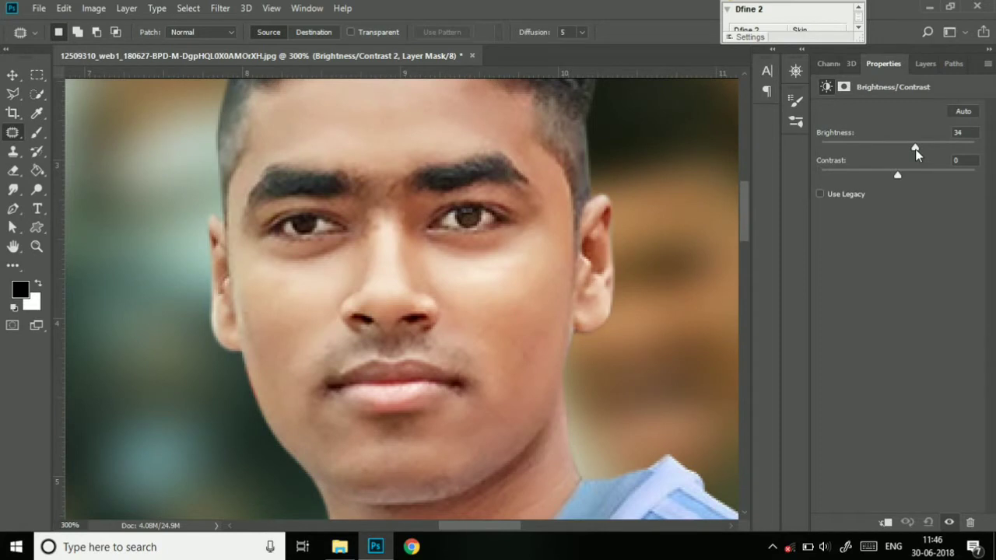
{"action": "left_click", "coordinate": [921, 65]}
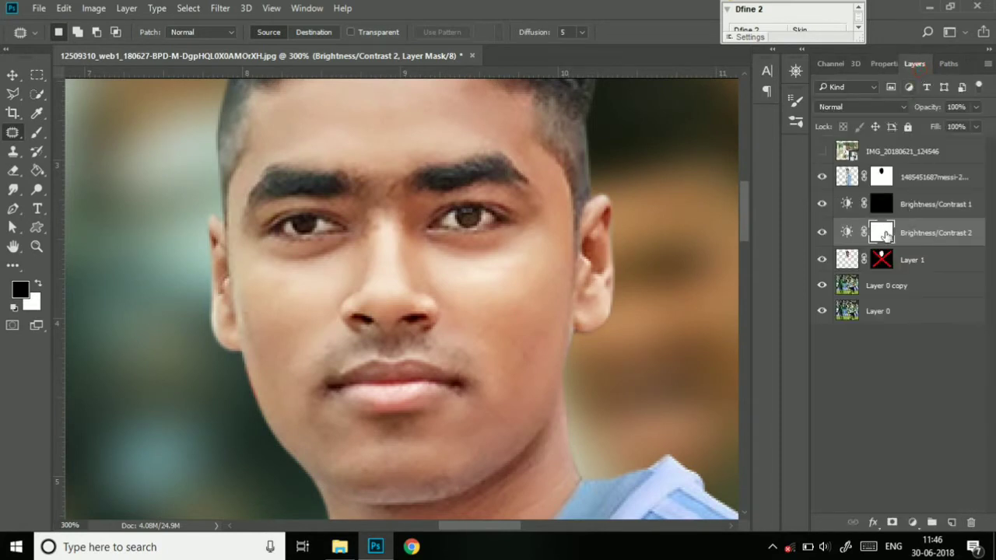
{"action": "left_click_drag", "start_coordinate": [850, 236], "coordinate": [891, 261]}
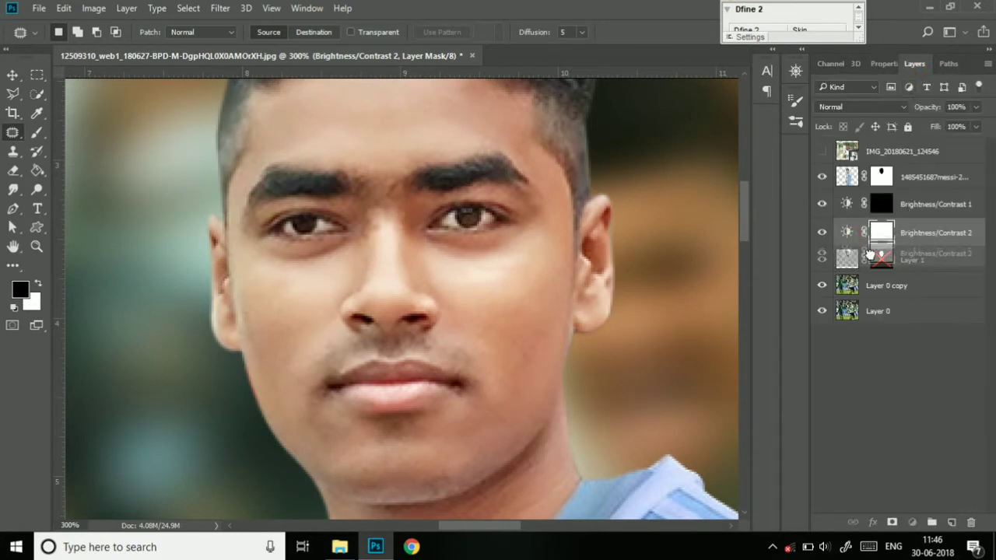
- Clip Brightness/Contrast 2 to the face layer and hide Brightness/Contrast 1
{"action": "right_click", "coordinate": [883, 239]}
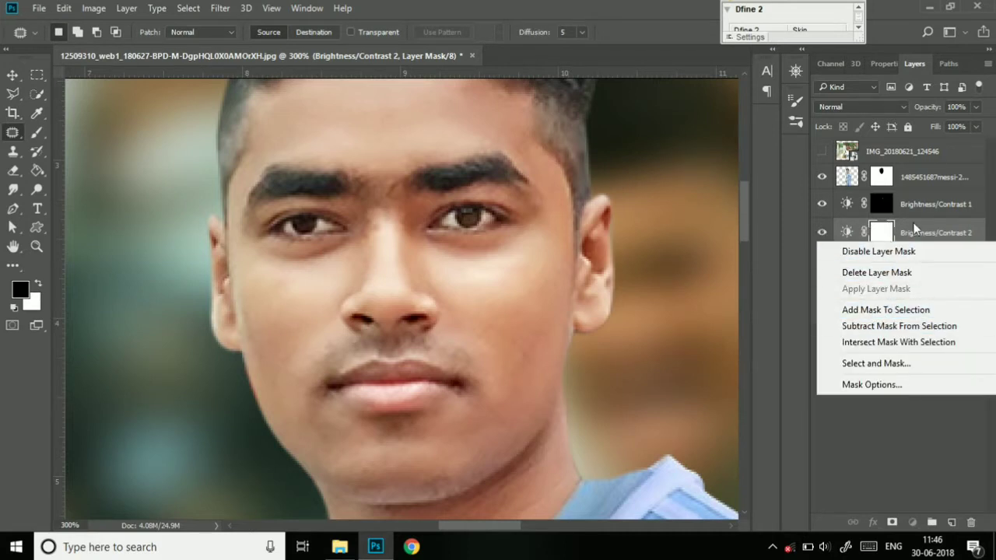
{"action": "left_click", "coordinate": [917, 227]}
{"action": "right_click", "coordinate": [924, 237]}
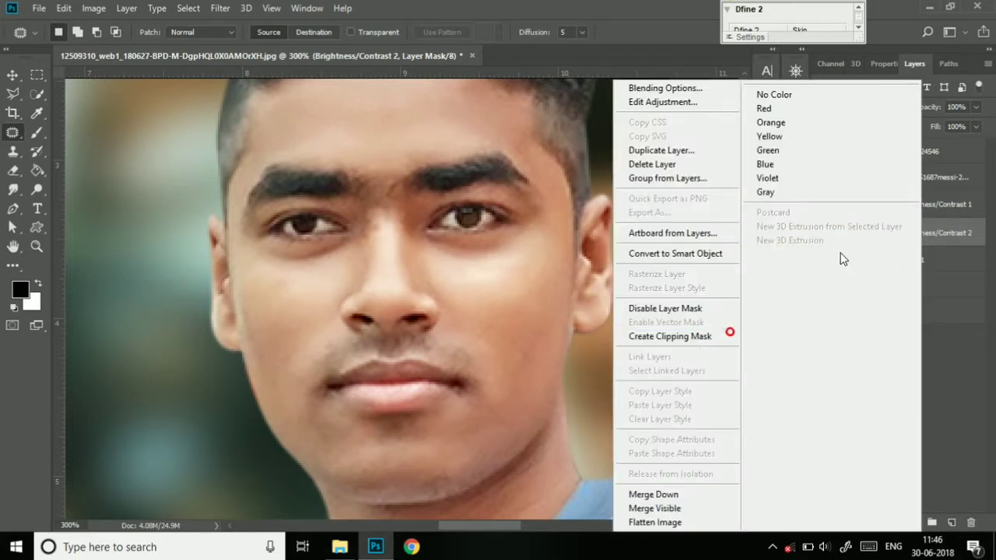
{"action": "left_click", "coordinate": [646, 336]}
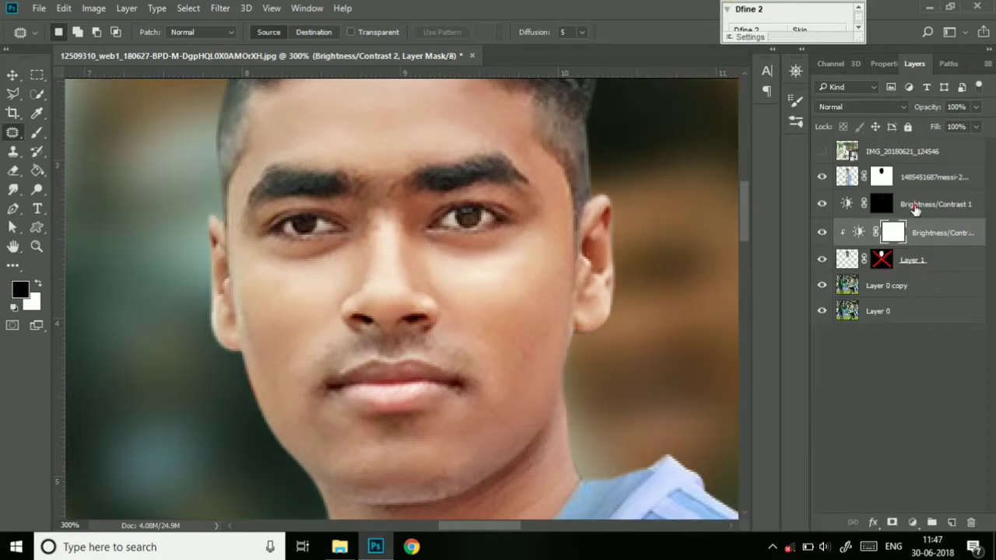
{"action": "left_click", "coordinate": [914, 204]}
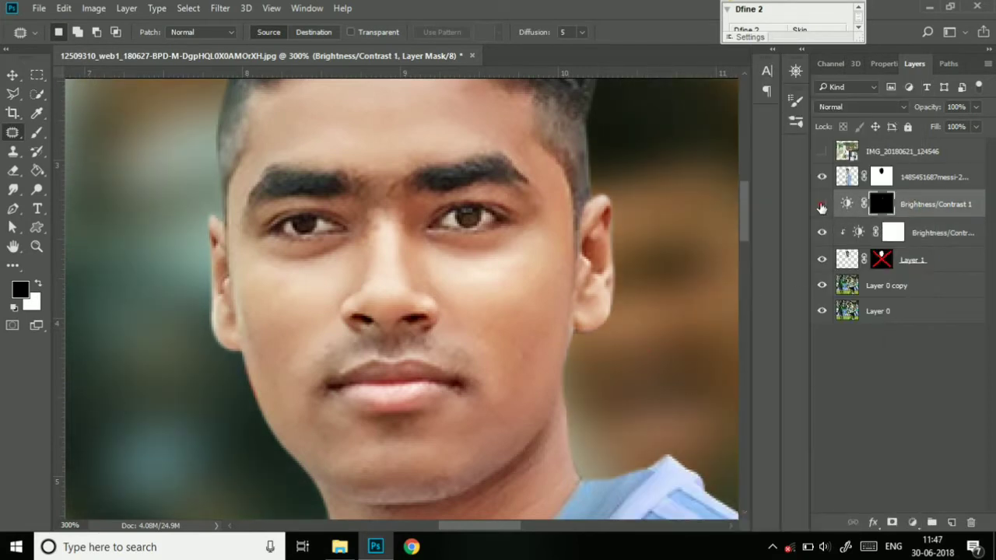
{"action": "left_click", "coordinate": [822, 206]}
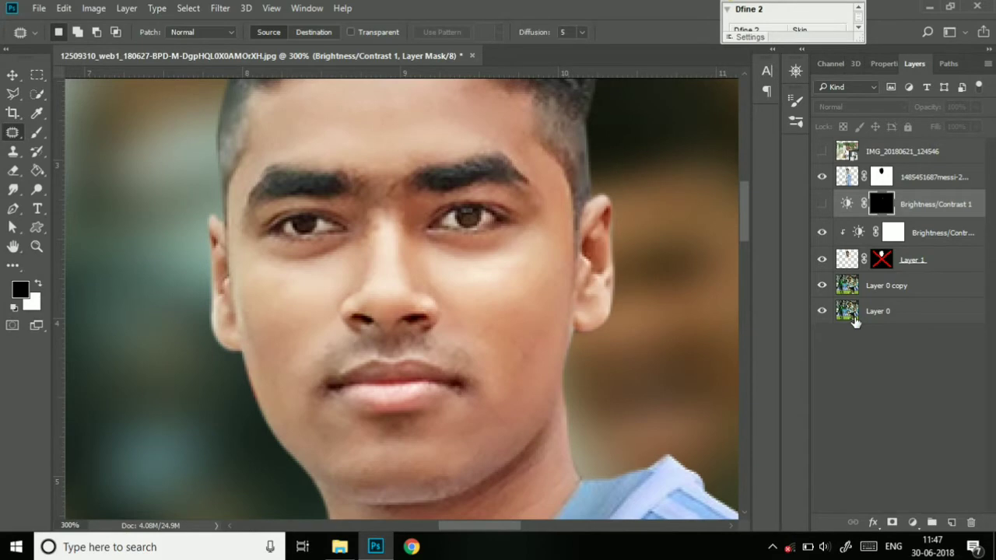
{"action": "key", "text": "ctrl+minus"}
{"action": "key", "text": "ctrl+minus"}
{"action": "key", "text": "ctrl+minus"}
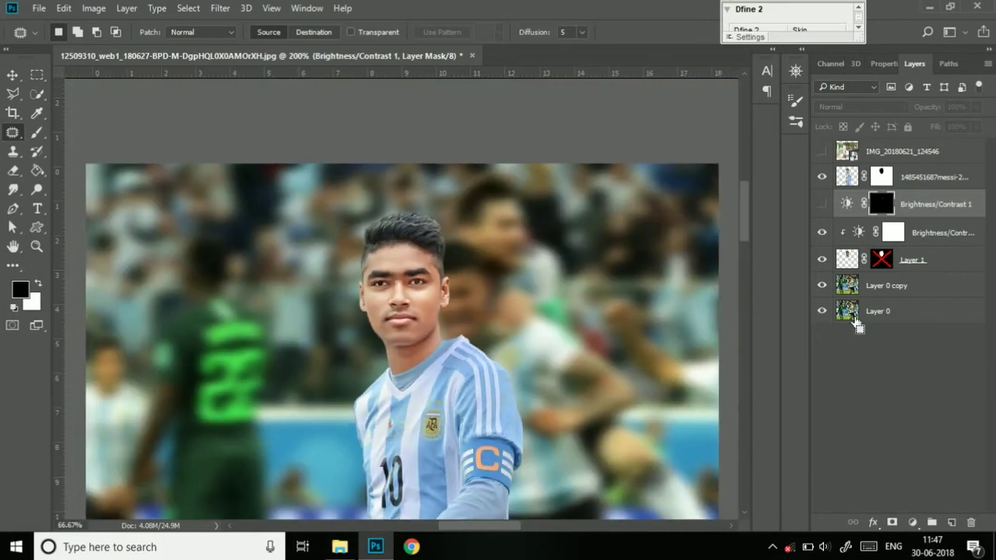
{"action": "key", "text": "ctrl+minus"}
{"action": "key", "text": "ctrl+minus"}
{"action": "key", "text": "ctrl+plus"}
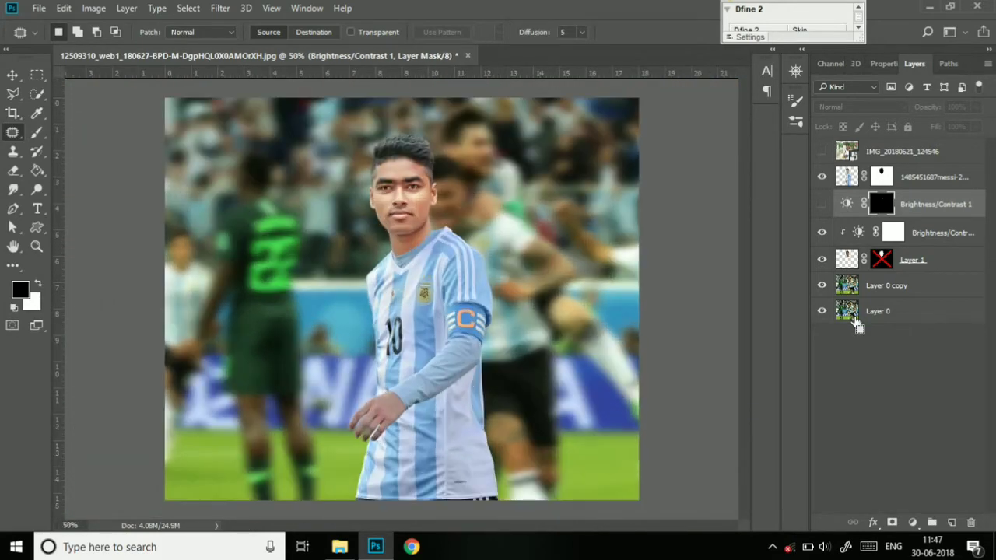
{"action": "key", "text": "ctrl+plus"}
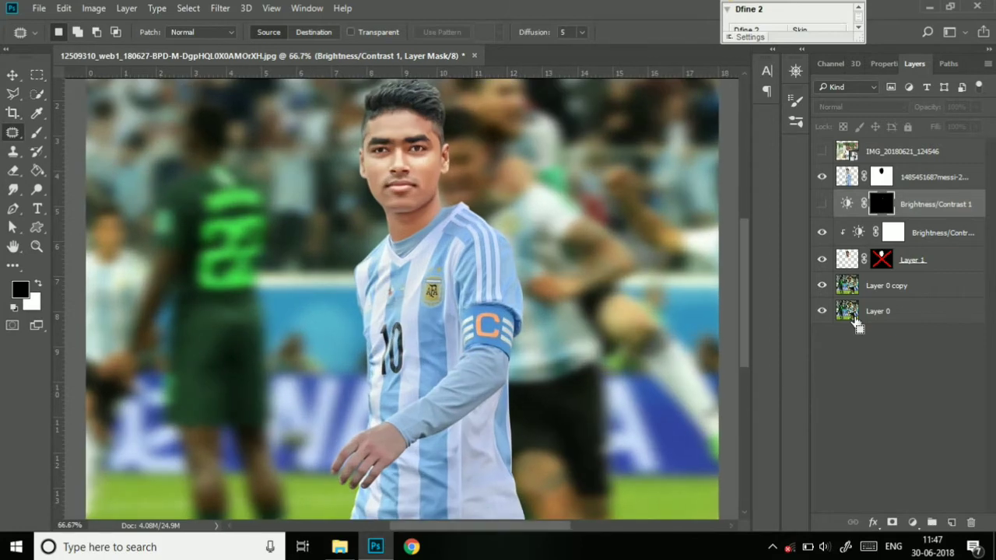
{"action": "key", "text": "ctrl+plus"}
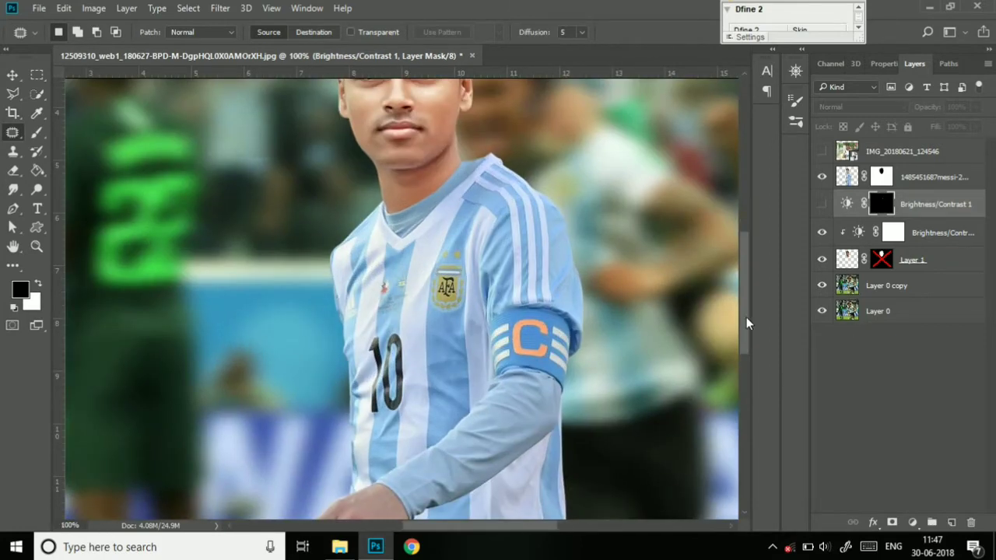
{"action": "left_click_drag", "start_coordinate": [746, 317], "coordinate": [747, 357]}
- Quick-select the player's hand on the Argentina player layer
{"action": "left_click", "coordinate": [841, 176]}
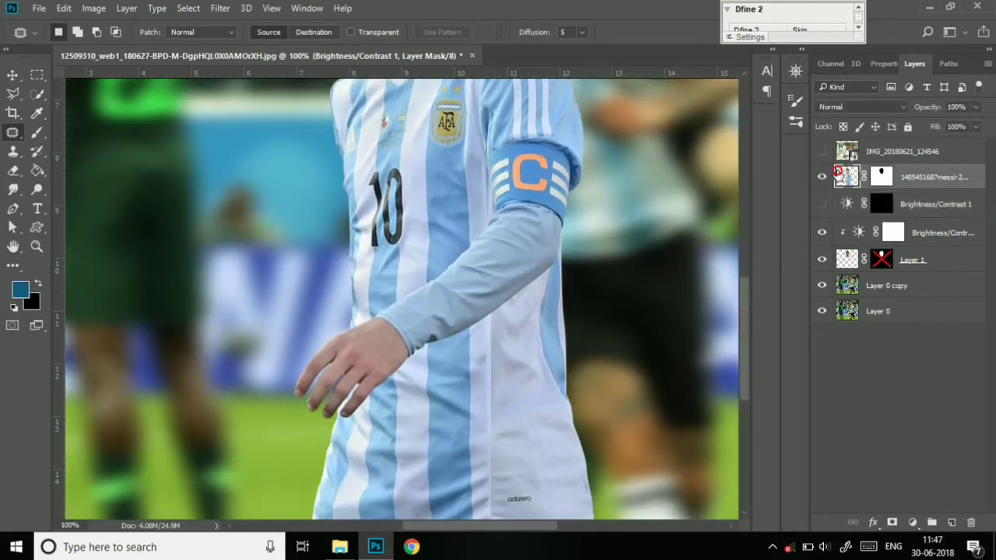
{"action": "left_click", "coordinate": [37, 93]}
{"action": "mouse_move", "coordinate": [349, 394]}
{"action": "left_mouse_down"}
{"action": "mouse_move", "coordinate": [363, 345]}
{"action": "mouse_move", "coordinate": [366, 355]}
{"action": "left_mouse_up"}
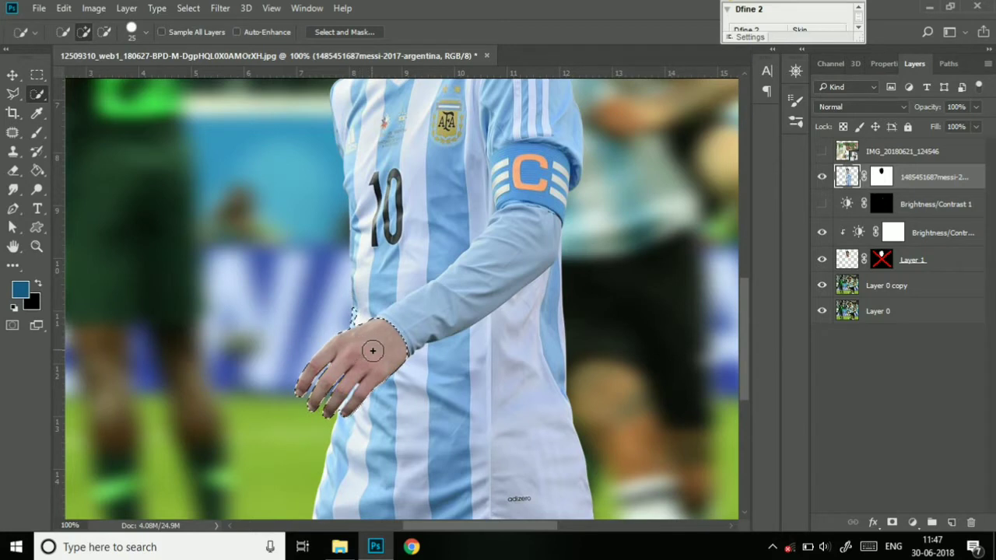
{"action": "left_click", "coordinate": [351, 316], "text": "alt"}
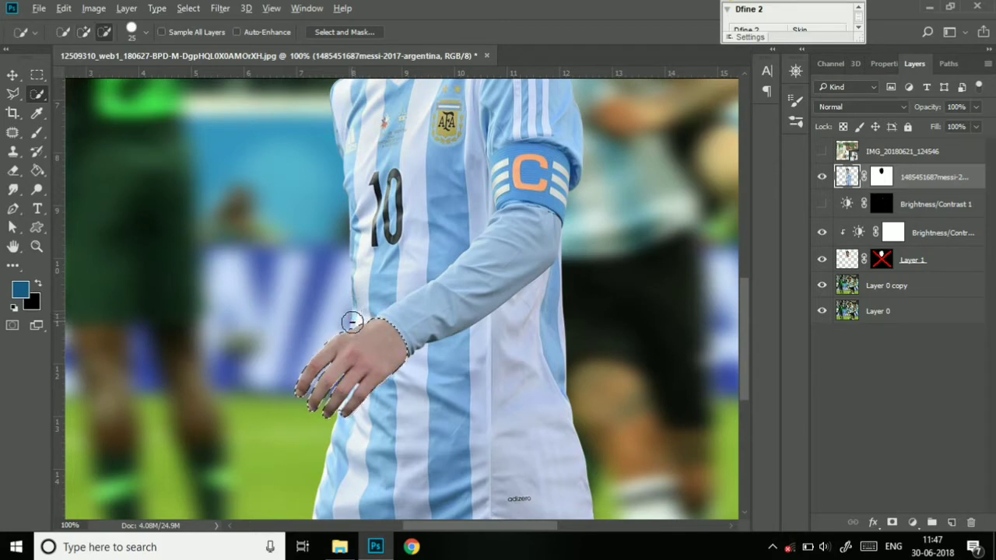
{"action": "left_click_drag", "start_coordinate": [385, 363], "coordinate": [359, 413]}
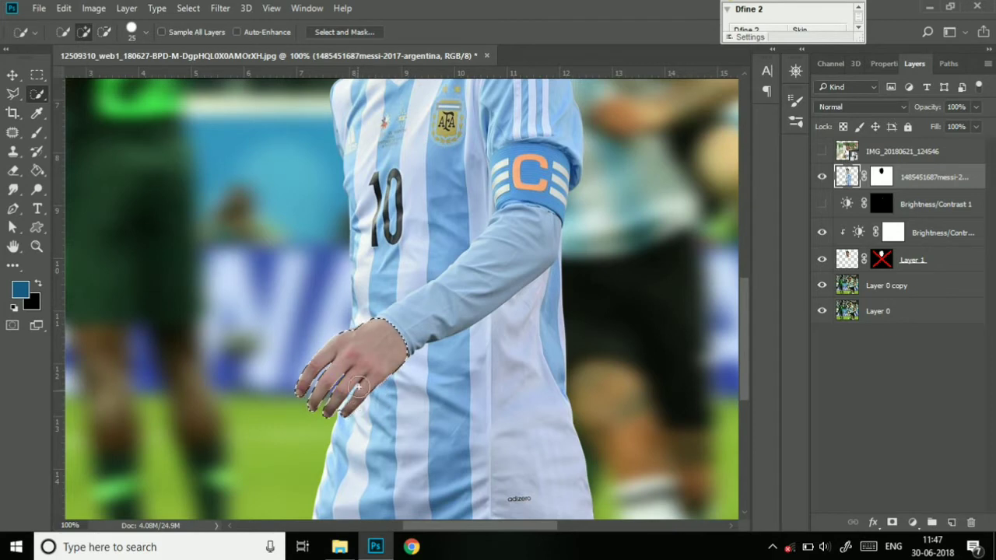
- Try Levels on the selected hand, then dismiss it without changes
{"action": "left_click", "coordinate": [93, 7]}
{"action": "left_click", "coordinate": [274, 59]}
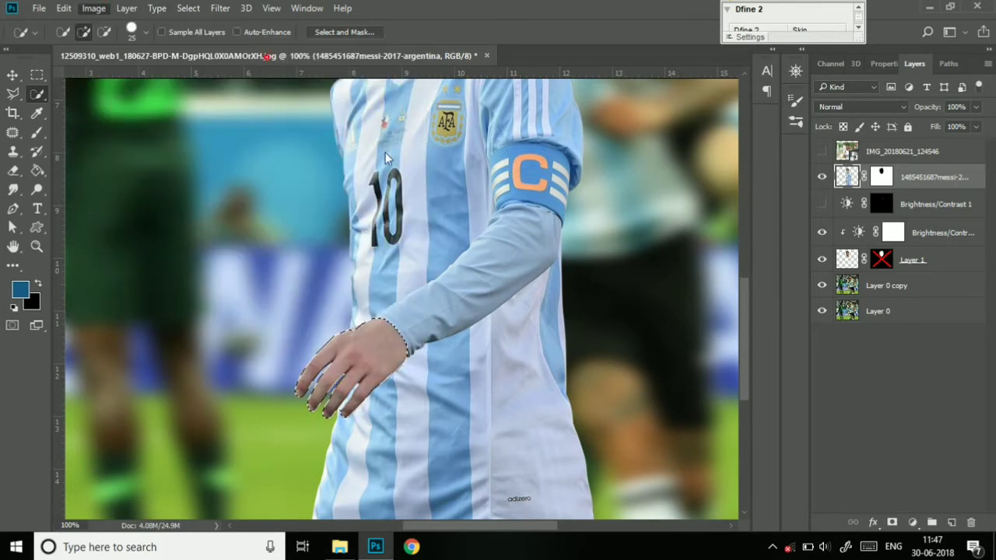
{"action": "left_click", "coordinate": [802, 138]}
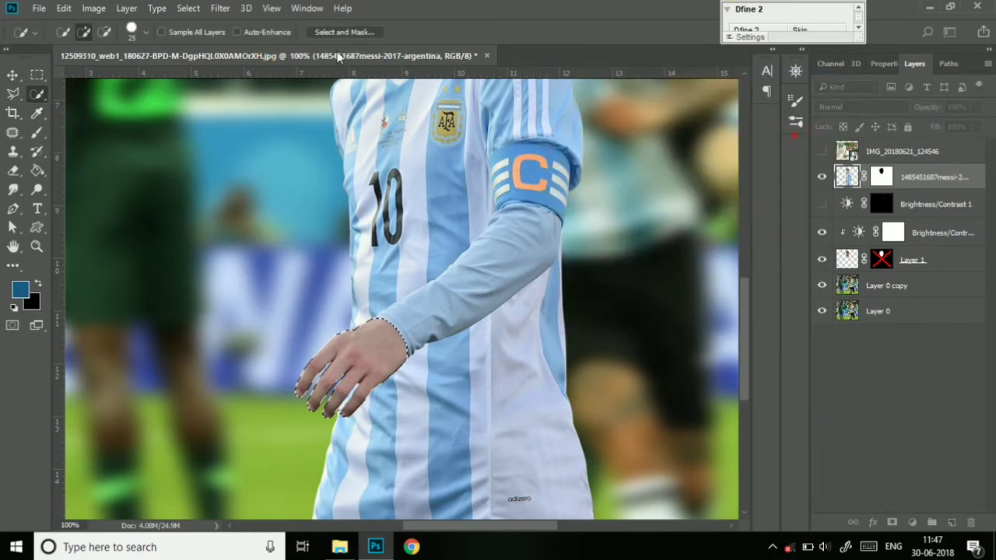
- Lower the hand's brightness to about -11, then deselect and zoom out
{"action": "left_click", "coordinate": [94, 8]}
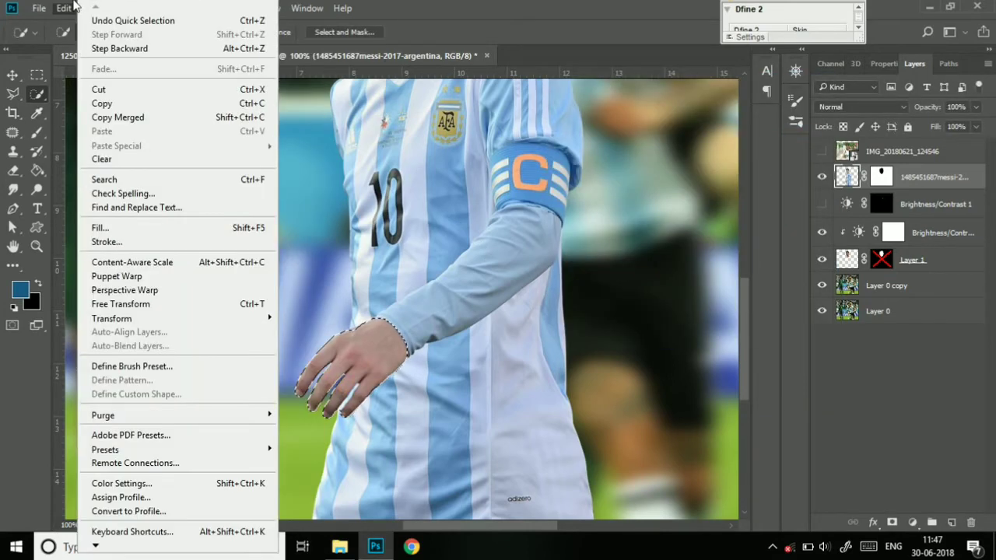
{"action": "left_click", "coordinate": [63, 8]}
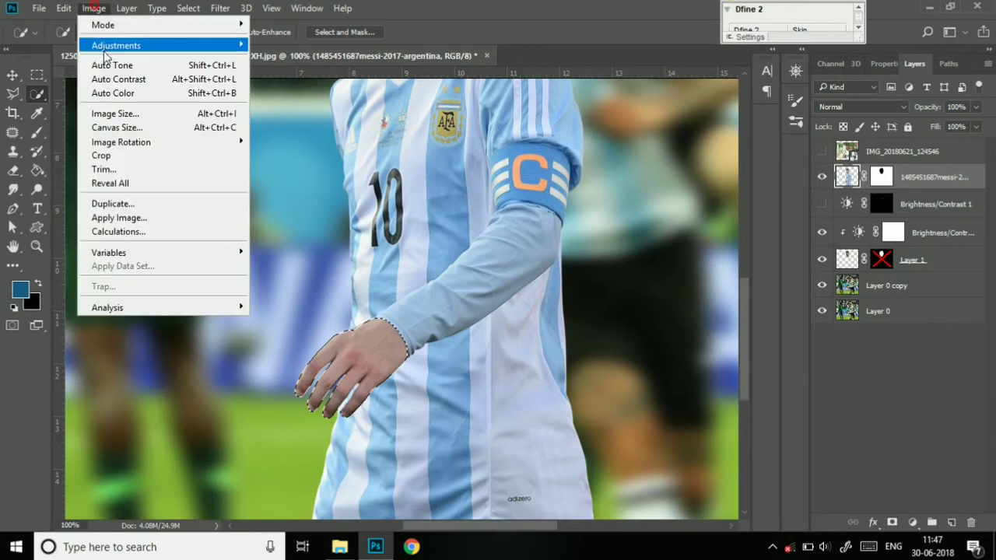
{"action": "mouse_move", "coordinate": [116, 45]}
{"action": "left_click", "coordinate": [276, 45]}
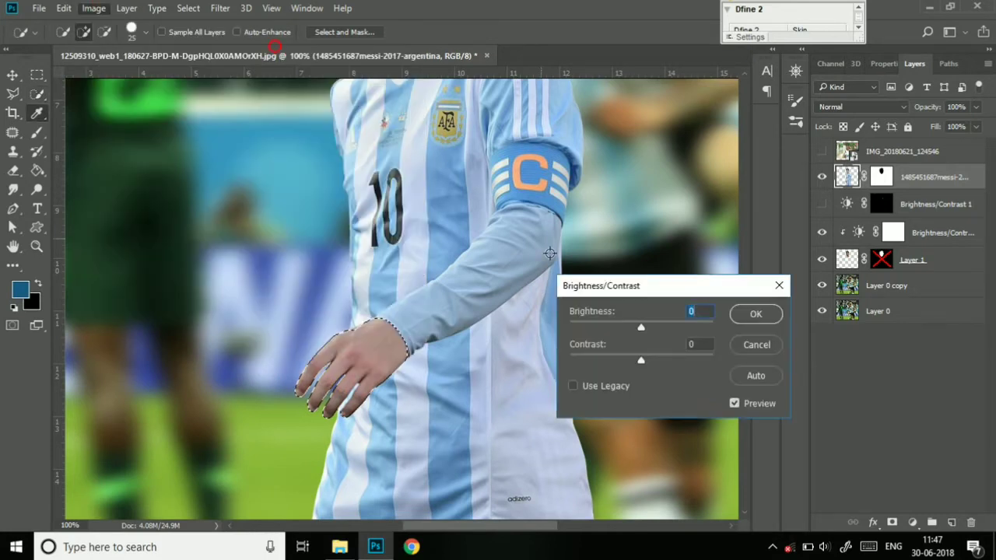
{"action": "left_click_drag", "start_coordinate": [641, 328], "coordinate": [636, 331]}
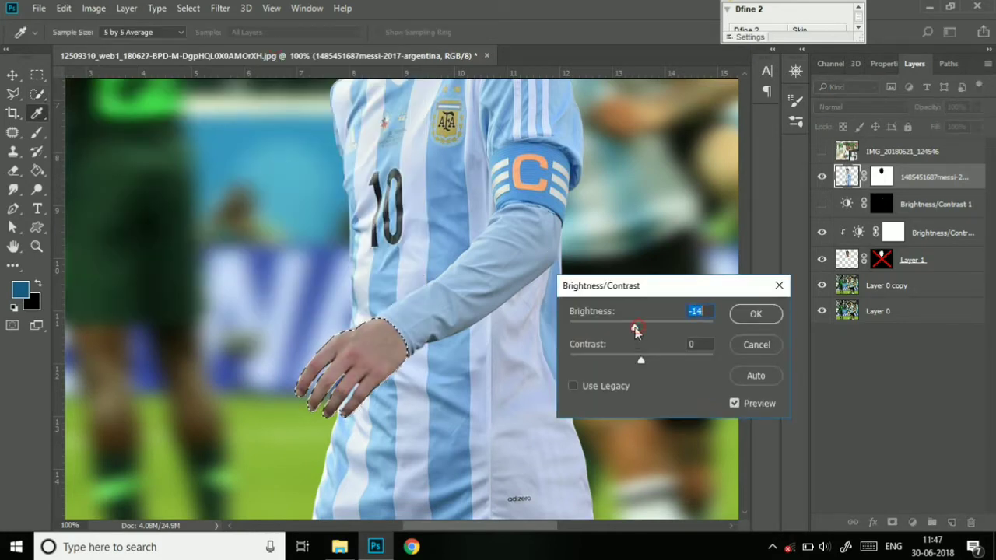
{"action": "left_click", "coordinate": [756, 314]}
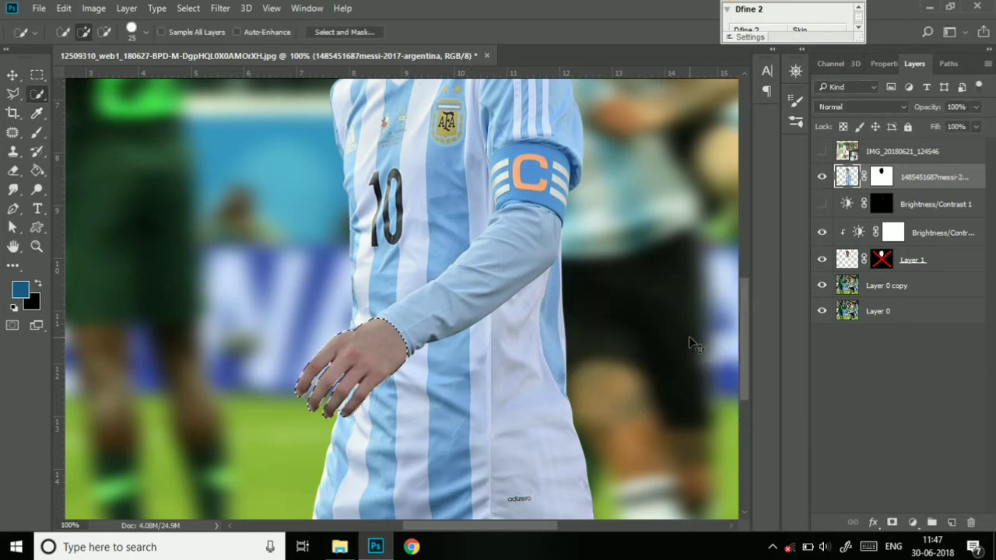
{"action": "key", "text": "ctrl+d"}
{"action": "key", "text": "ctrl+minus"}
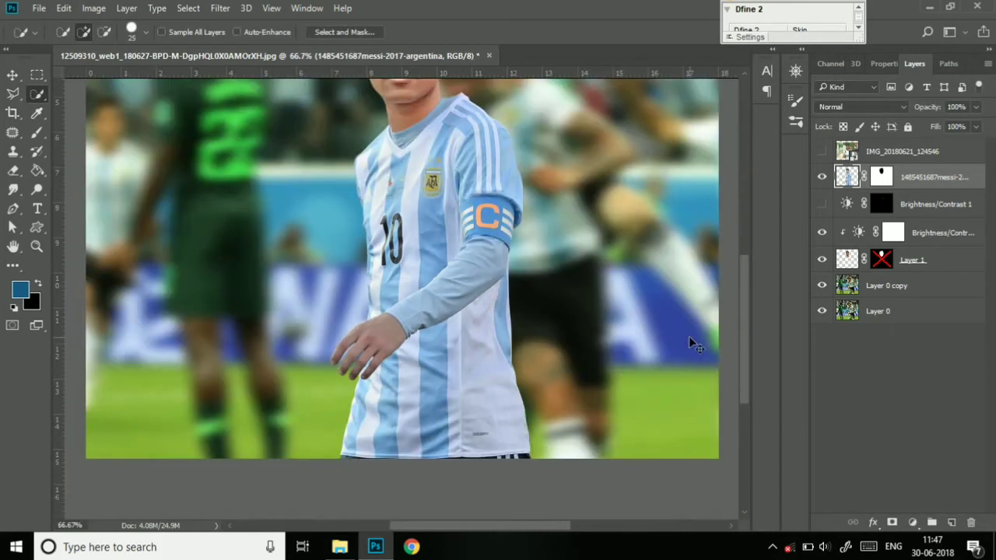
- Reapply the last Gaussian Blur to the Layer 0 copy background
{"action": "key", "text": "ctrl+minus"}
{"action": "key", "text": "ctrl+minus"}
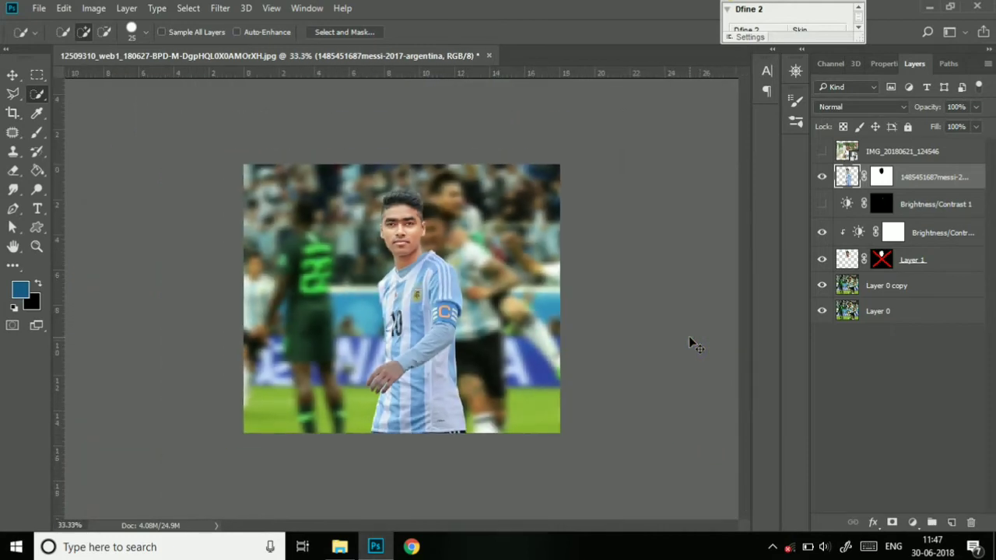
{"action": "key", "text": "ctrl+plus"}
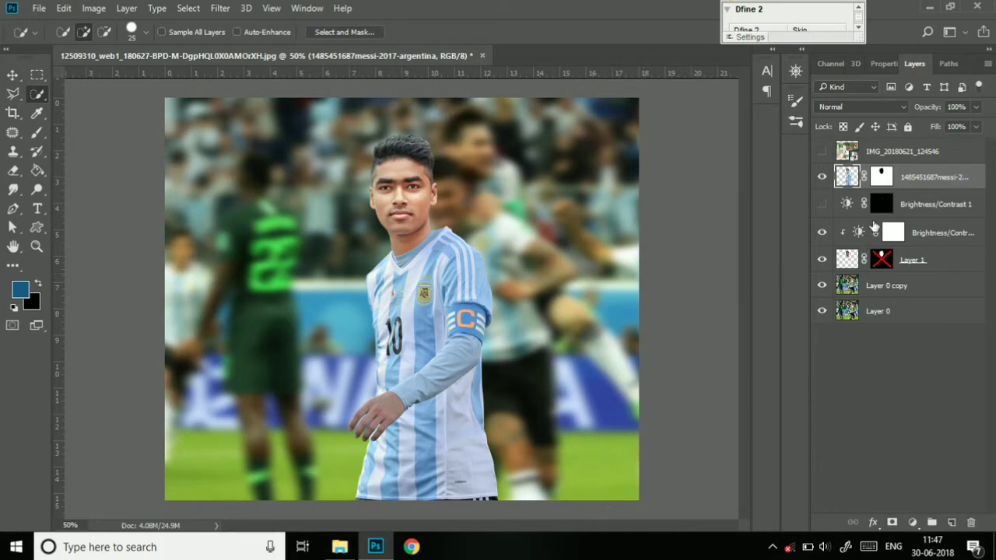
{"action": "left_click", "coordinate": [872, 287]}
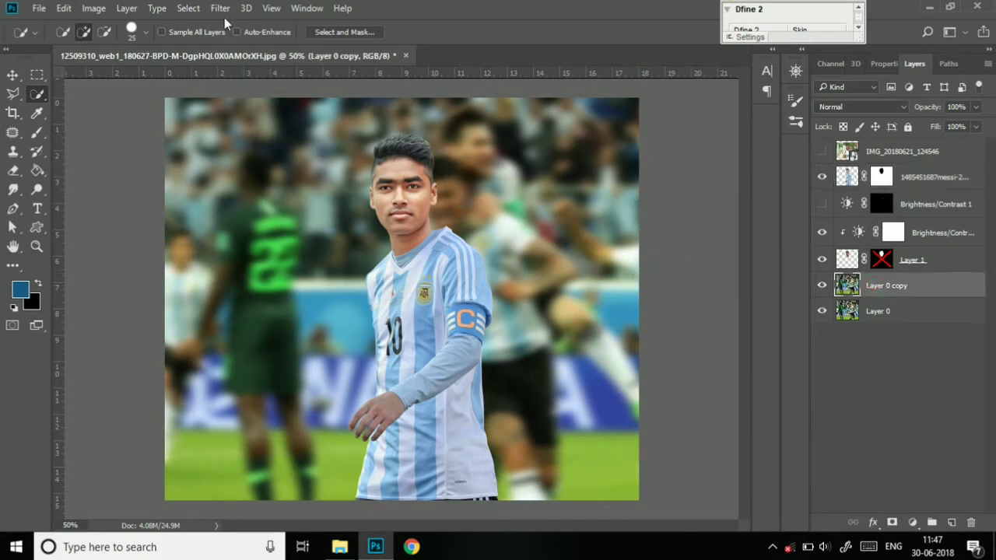
{"action": "left_click", "coordinate": [222, 8]}
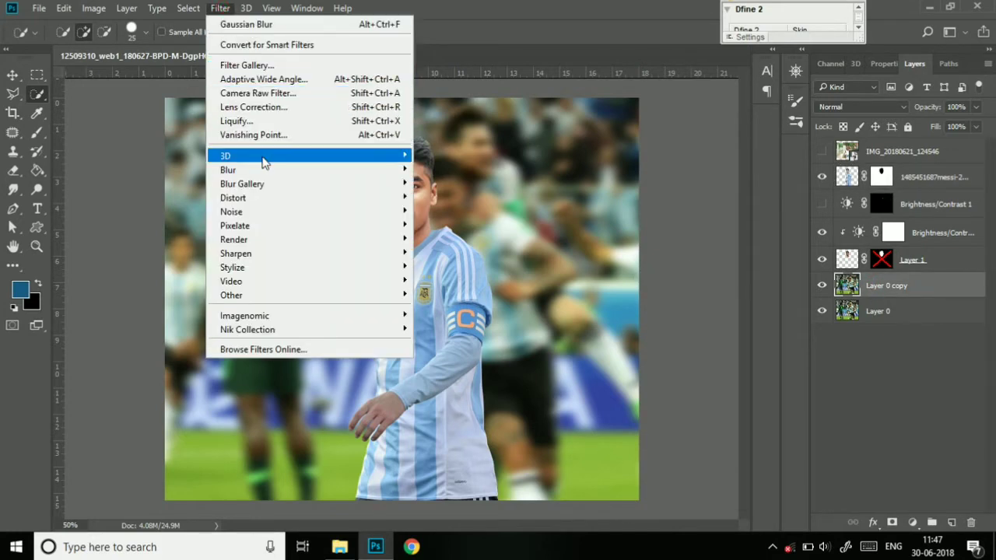
{"action": "left_click", "coordinate": [270, 26]}
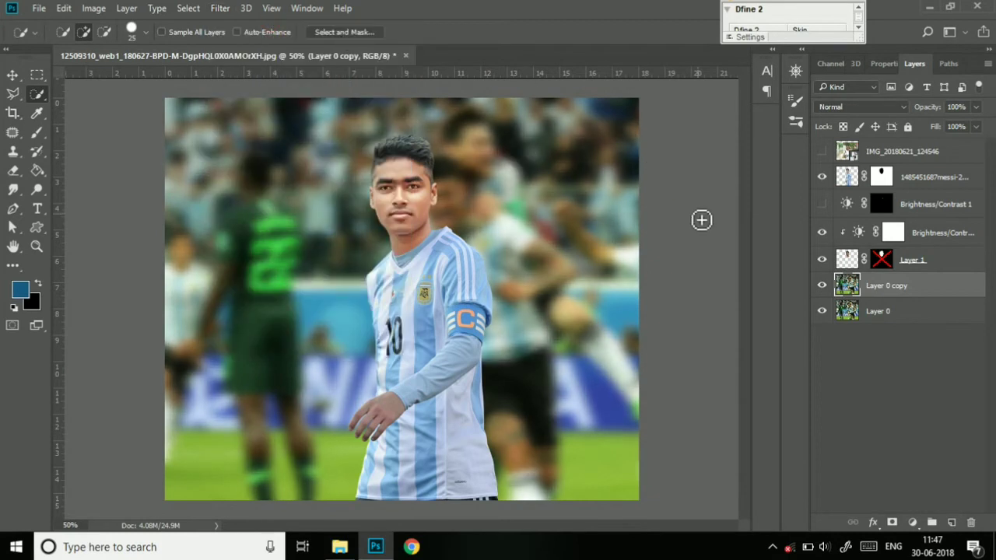
- Blur Layer 0 copy further with a Gaussian Blur radius of about 30 pixels
{"action": "left_click", "coordinate": [221, 8]}
{"action": "mouse_move", "coordinate": [228, 170]}
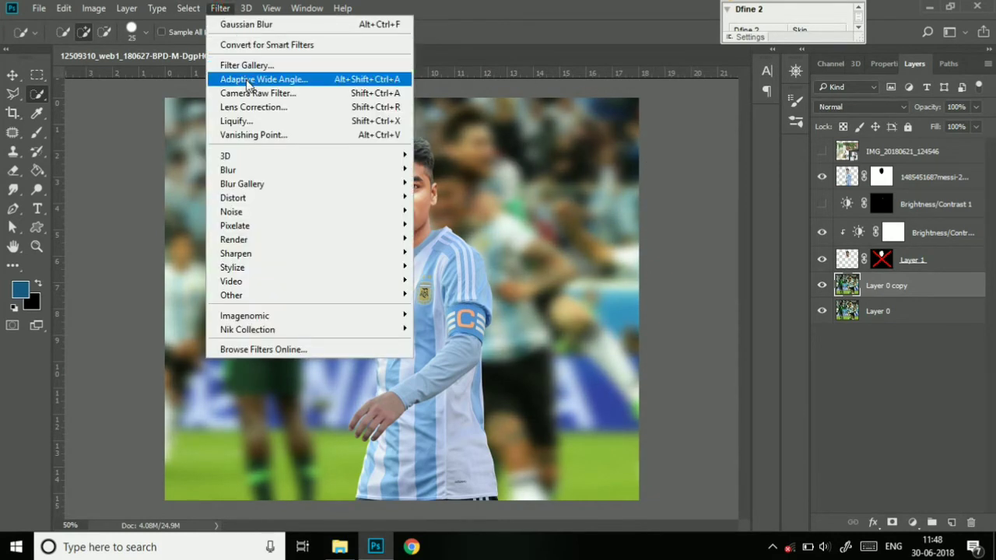
{"action": "left_click", "coordinate": [264, 169]}
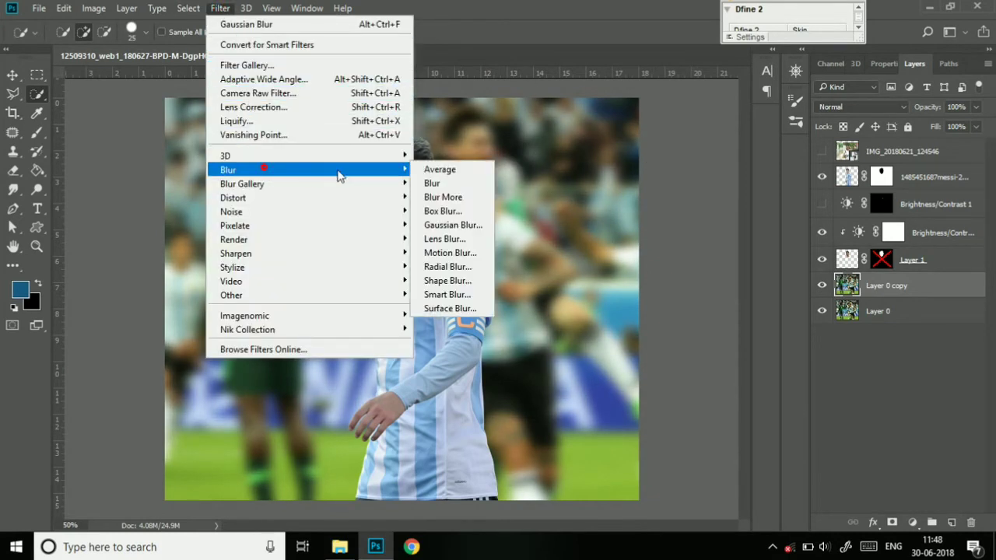
{"action": "left_click", "coordinate": [442, 225]}
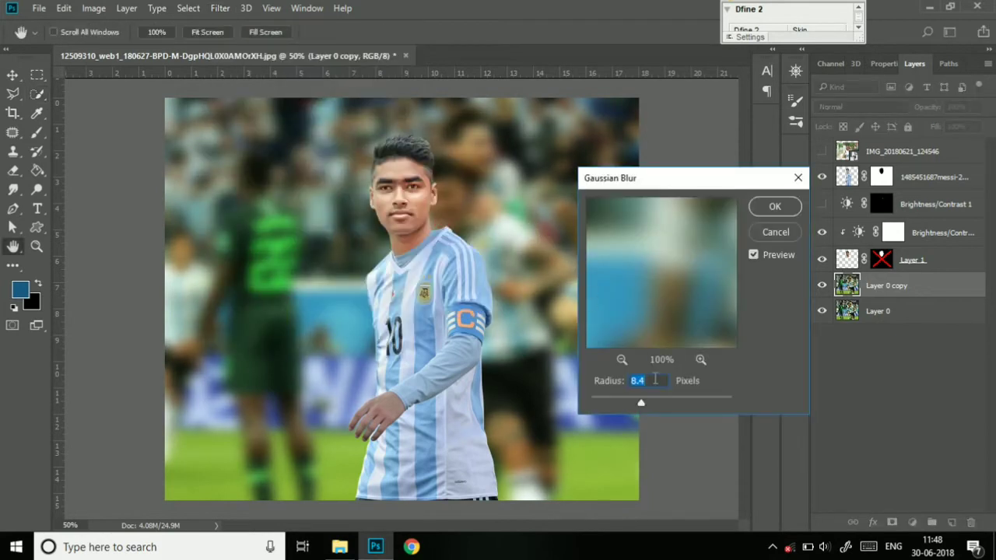
{"action": "mouse_move", "coordinate": [644, 403]}
{"action": "left_mouse_down"}
{"action": "mouse_move", "coordinate": [658, 402]}
{"action": "mouse_move", "coordinate": [644, 404]}
{"action": "left_mouse_up"}
{"action": "left_click", "coordinate": [763, 212]}
{"action": "key", "text": "w"}
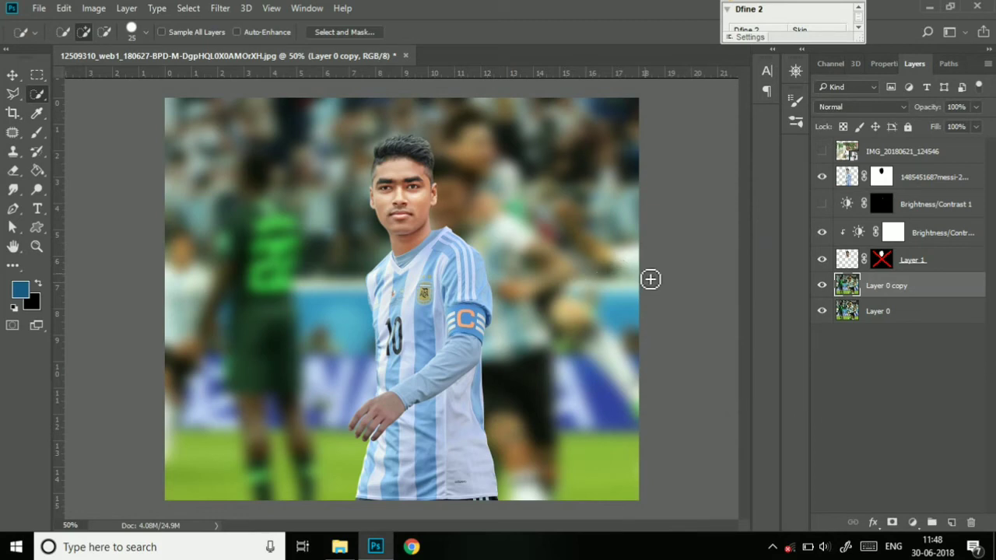
{"action": "key", "text": "ctrl+plus"}
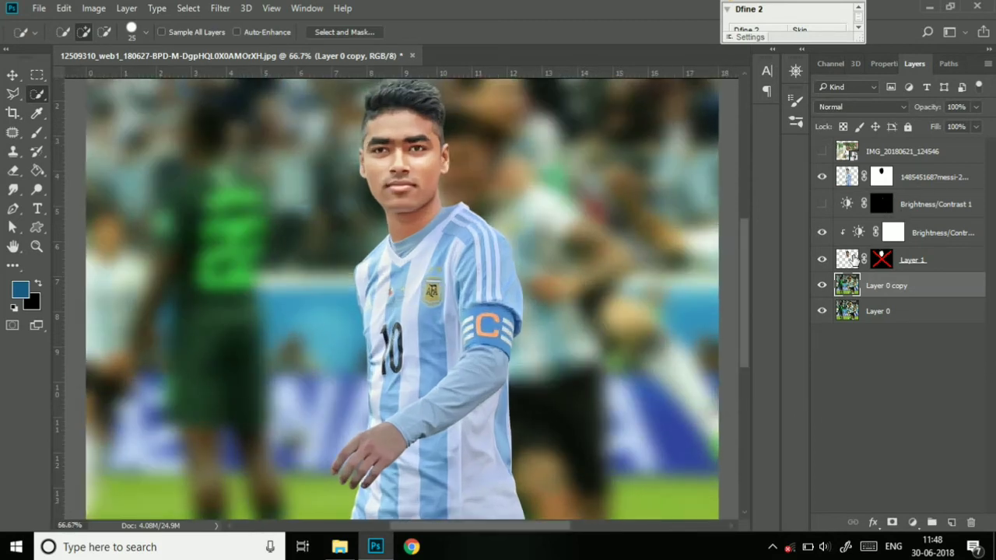
- On Layer 1, set up the Smudge tool with the Skin smooth smudge brush 1 preset
{"action": "left_click", "coordinate": [854, 260]}
{"action": "key", "text": "ctrl+plus"}
{"action": "key", "text": "ctrl+plus"}
{"action": "key", "text": "ctrl+plus"}
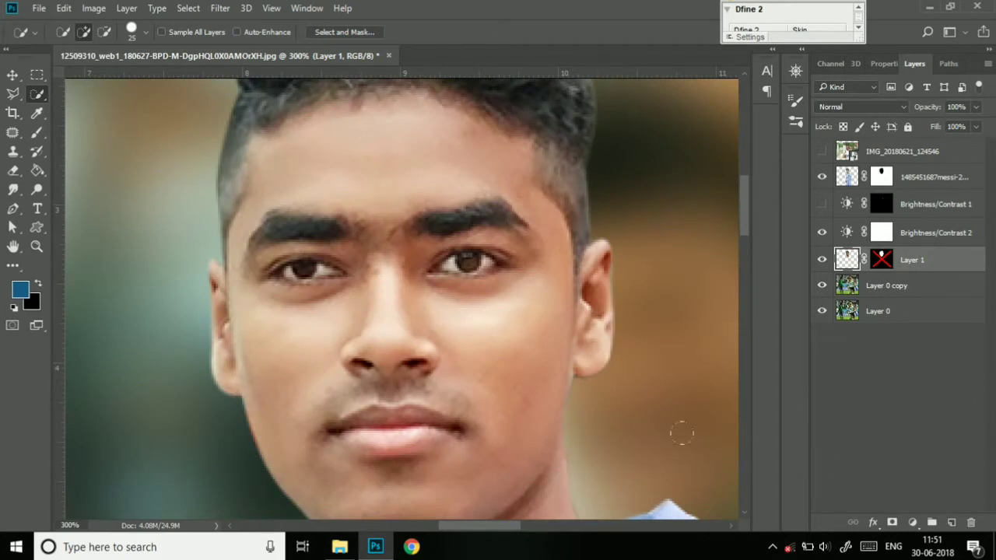
{"action": "left_click", "coordinate": [12, 189]}
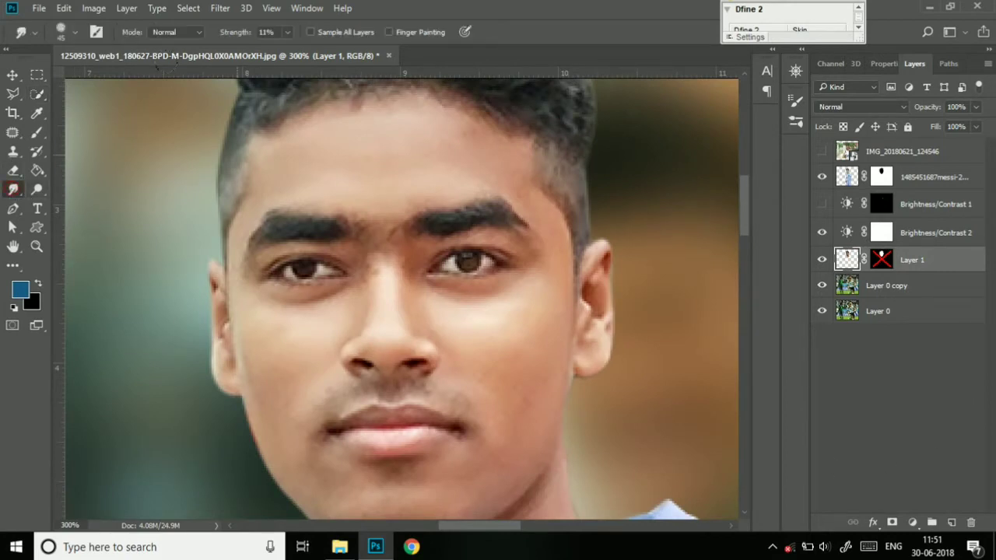
{"action": "left_click", "coordinate": [76, 34]}
{"action": "left_click", "coordinate": [116, 325]}
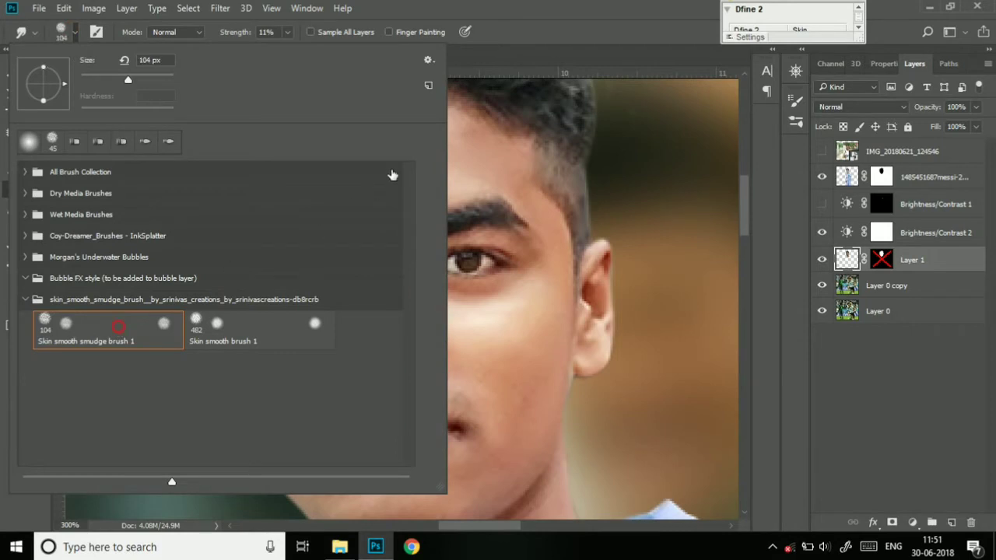
{"action": "left_click", "coordinate": [499, 55]}
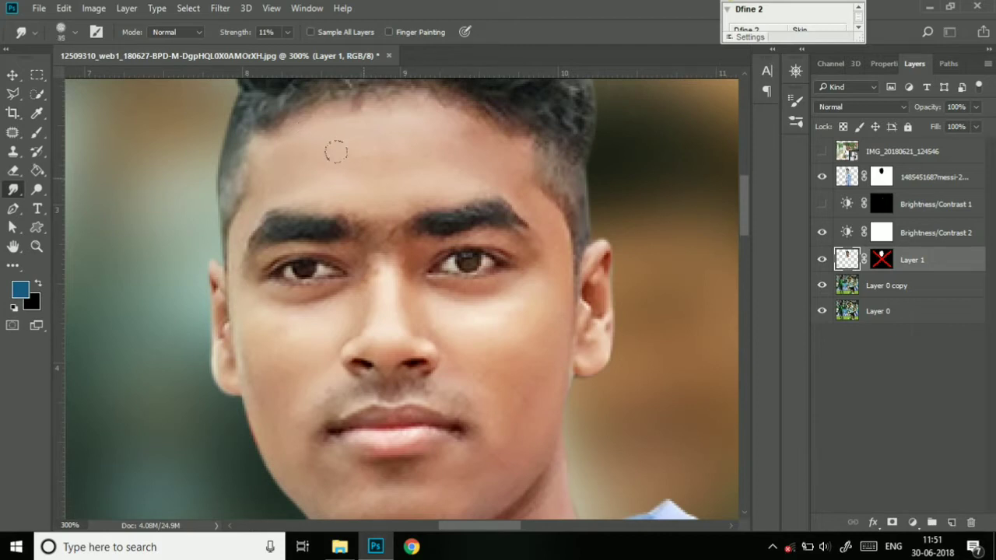
{"action": "key", "text": "bracketleft"}
{"action": "key", "text": "bracketright"}
{"action": "key", "text": "bracketright"}
{"action": "key", "text": "bracketright"}
- Smudge the forehead and hairline skin with a size-25 brush
{"action": "left_click_drag", "start_coordinate": [360, 158], "coordinate": [332, 167]}
{"action": "key", "text": "bracketright"}
{"action": "key", "text": "bracketright"}
{"action": "mouse_move", "coordinate": [338, 164]}
{"action": "left_mouse_down"}
{"action": "mouse_move", "coordinate": [374, 151]}
{"action": "mouse_move", "coordinate": [483, 148]}
{"action": "left_mouse_up"}
{"action": "left_click_drag", "start_coordinate": [426, 130], "coordinate": [348, 128]}
{"action": "mouse_move", "coordinate": [271, 146]}
{"action": "left_mouse_down"}
{"action": "mouse_move", "coordinate": [380, 176]}
{"action": "mouse_move", "coordinate": [348, 178]}
{"action": "left_mouse_up"}
- Smooth the nose-to-cheek, jaw, chin and ear-edge skin with a size-15 brush
{"action": "key", "text": "bracketleft"}
{"action": "left_click_drag", "start_coordinate": [331, 325], "coordinate": [282, 336]}
{"action": "scroll", "coordinate": [544, 363], "scroll_direction": "down", "scroll_amount": 2}
{"action": "left_click_drag", "start_coordinate": [488, 420], "coordinate": [526, 355]}
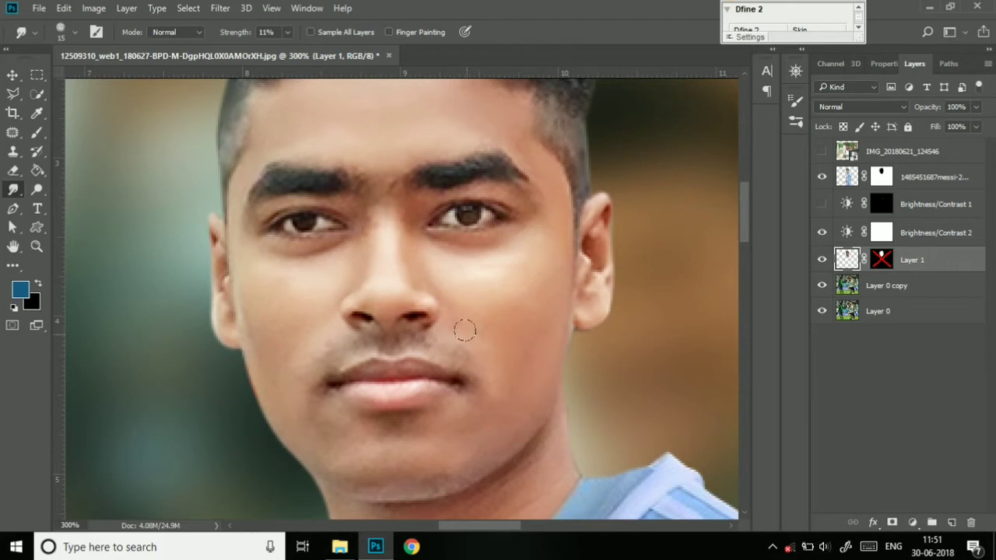
{"action": "left_click_drag", "start_coordinate": [378, 433], "coordinate": [329, 428]}
{"action": "left_click_drag", "start_coordinate": [594, 248], "coordinate": [590, 258]}
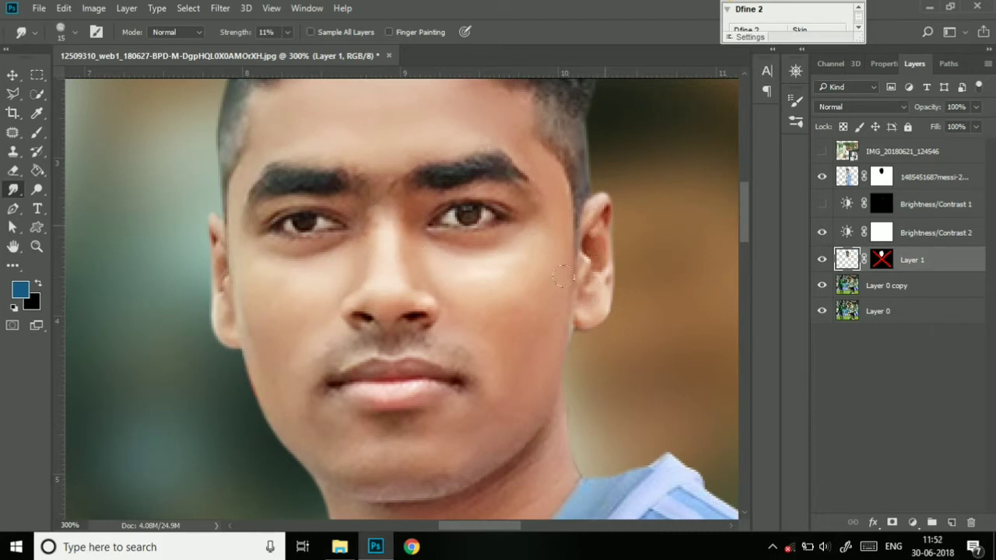
- Smooth the skin along the chin and neck
{"action": "scroll", "coordinate": [463, 444], "scroll_direction": "down", "scroll_amount": 3}
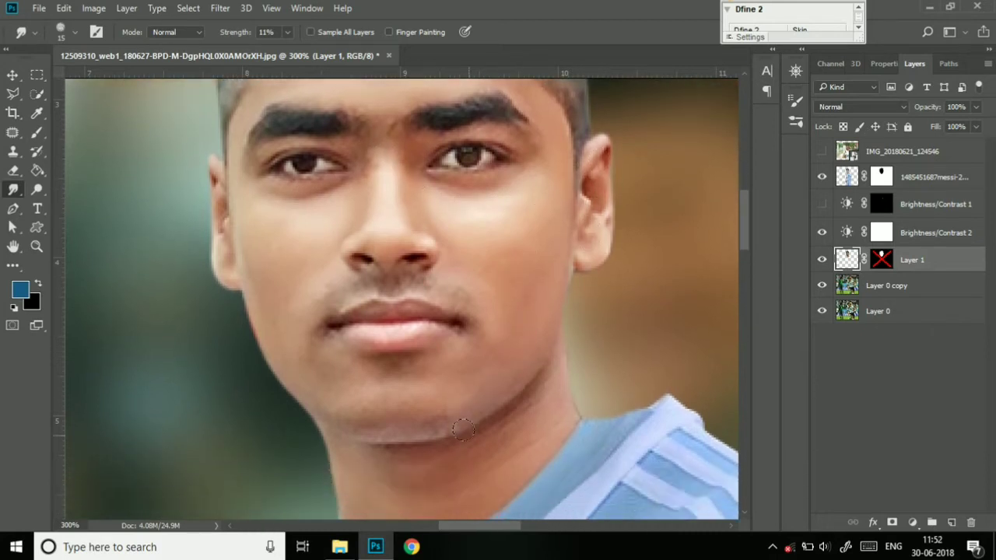
{"action": "scroll", "coordinate": [463, 430], "scroll_direction": "down", "scroll_amount": 2}
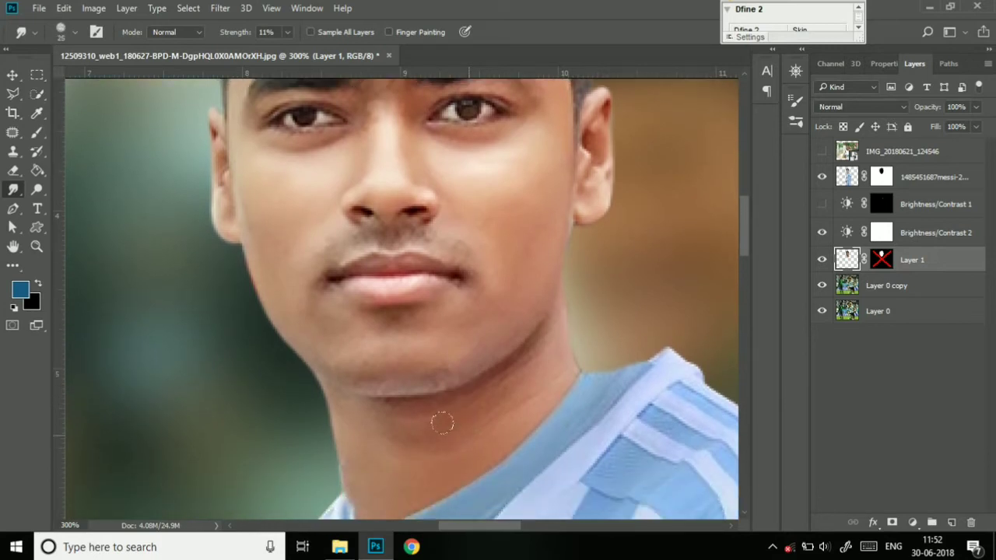
{"action": "left_click_drag", "start_coordinate": [442, 423], "coordinate": [378, 414]}
{"action": "left_click_drag", "start_coordinate": [347, 472], "coordinate": [412, 397]}
{"action": "scroll", "coordinate": [315, 288], "scroll_direction": "up", "scroll_amount": 3}
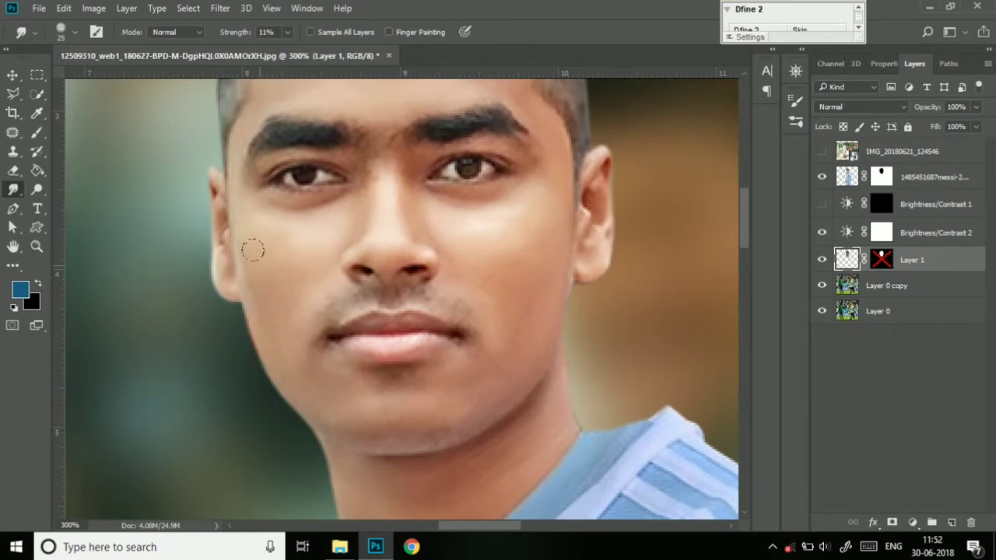
{"action": "scroll", "coordinate": [257, 253], "scroll_direction": "up", "scroll_amount": 2}
{"action": "scroll", "coordinate": [257, 253], "scroll_direction": "up", "scroll_amount": 3}
{"action": "scroll", "coordinate": [313, 212], "scroll_direction": "up", "scroll_amount": 2}
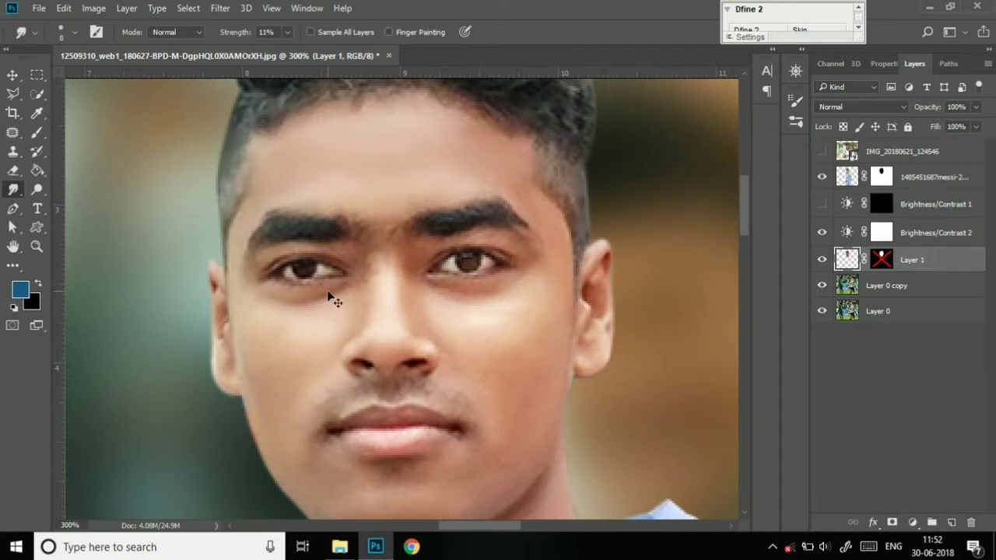
{"action": "key", "text": "ctrl+minus"}
{"action": "key", "text": "ctrl+minus"}
{"action": "key", "text": "ctrl+minus"}
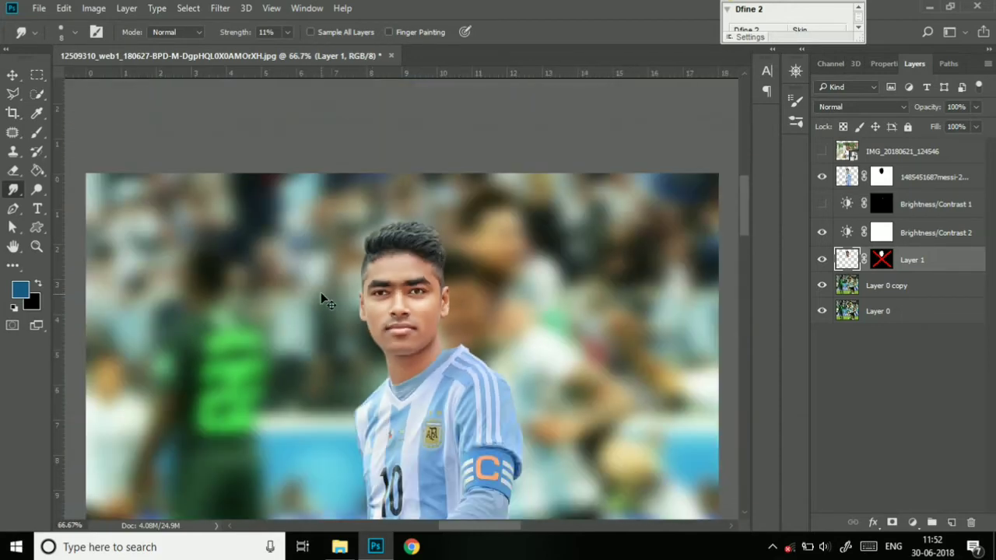
{"action": "key", "text": "ctrl+minus"}
{"action": "key", "text": "ctrl+plus"}
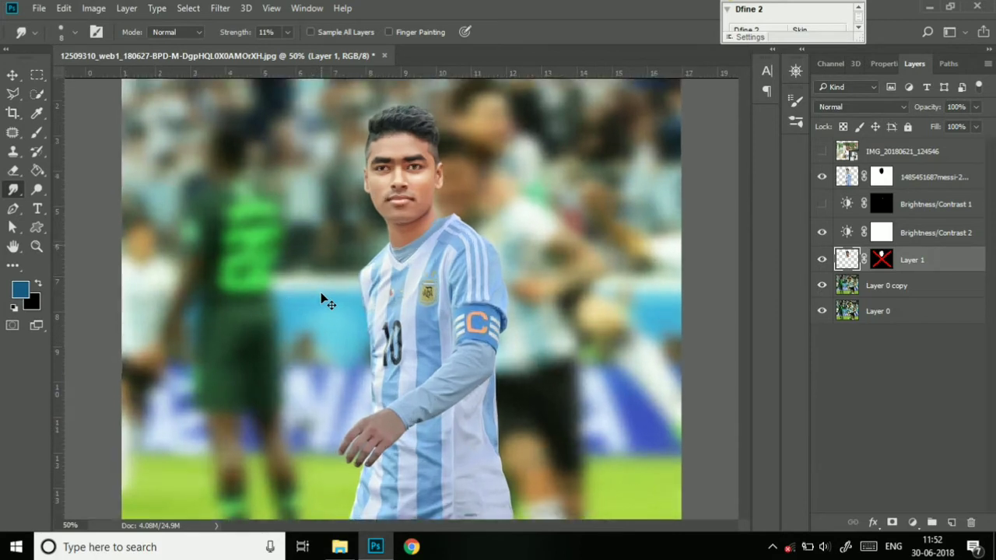
{"action": "key", "text": "ctrl+plus"}
{"action": "scroll", "coordinate": [756, 242], "scroll_direction": "down", "scroll_amount": 1}
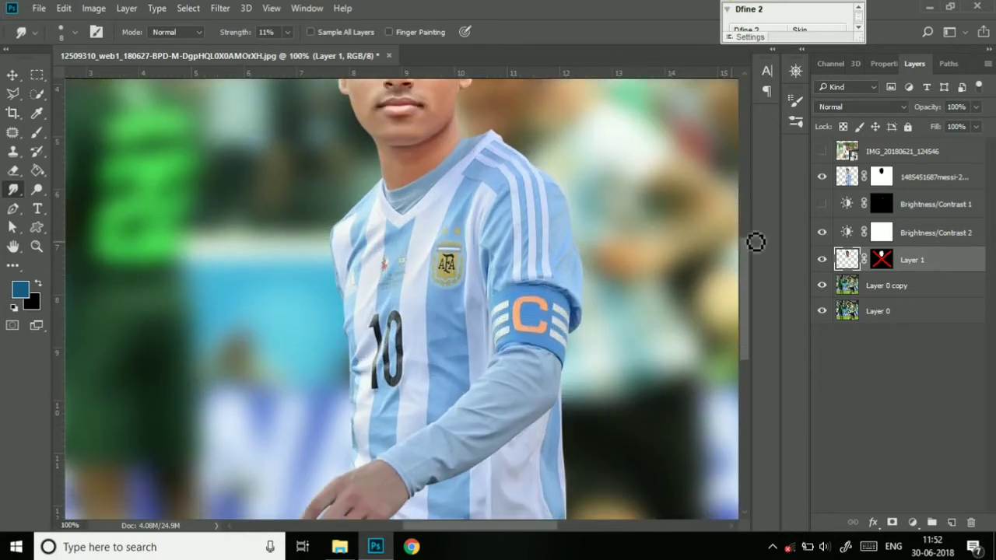
{"action": "left_click", "coordinate": [848, 179]}
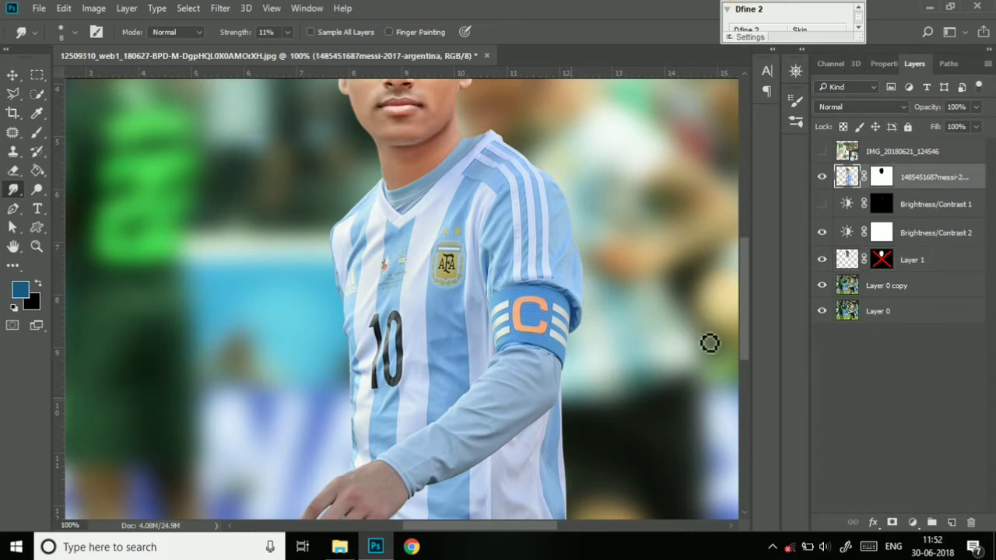
{"action": "left_click_drag", "start_coordinate": [744, 316], "coordinate": [747, 335]}
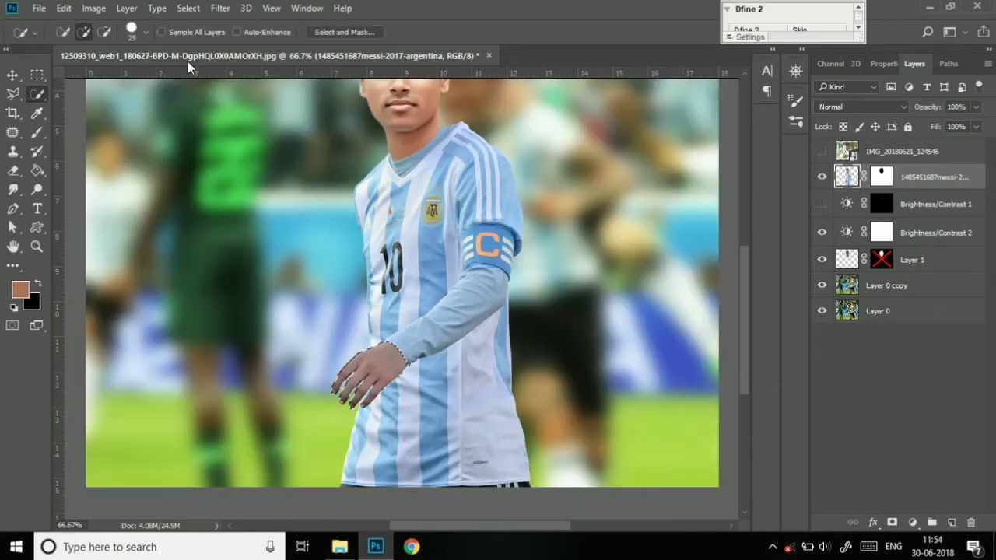
- Apply Curves to the hand, lifting points 48→62 and 132→157
{"action": "left_click", "coordinate": [126, 8]}
{"action": "left_click", "coordinate": [100, 9]}
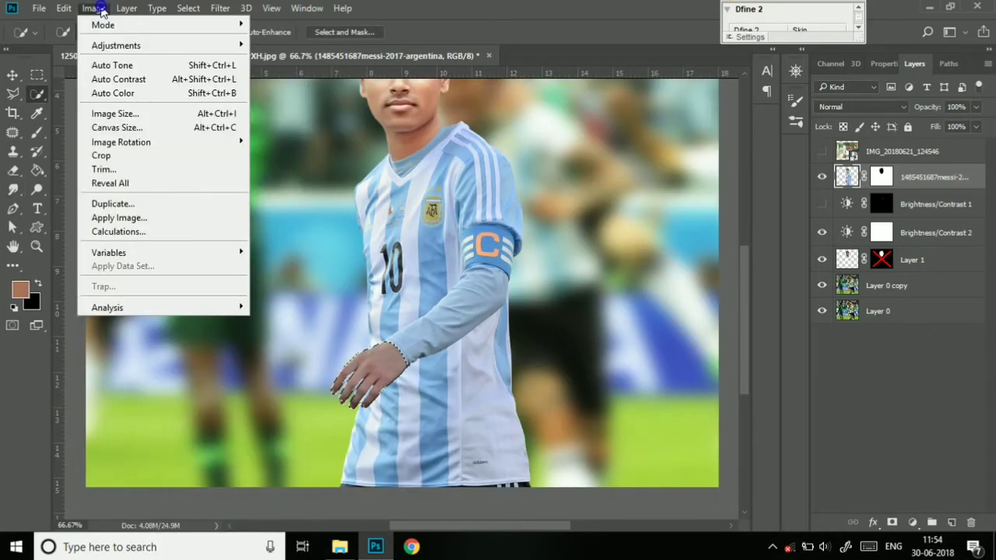
{"action": "mouse_move", "coordinate": [116, 45]}
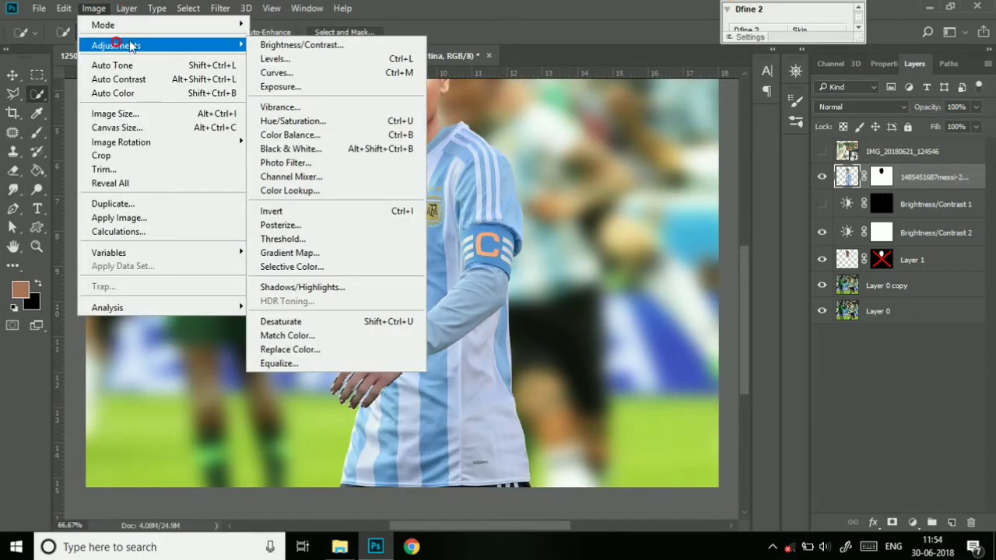
{"action": "left_click", "coordinate": [542, 200]}
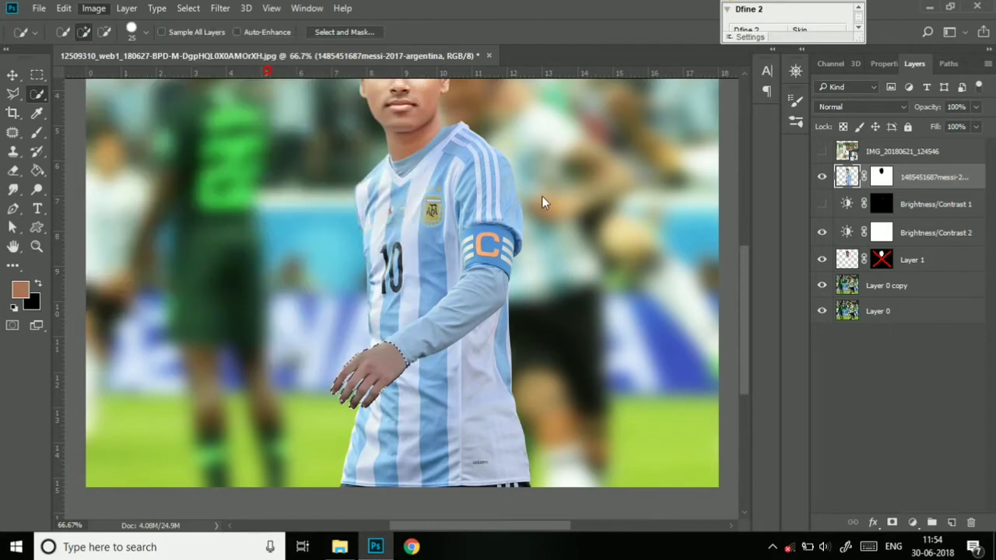
{"action": "left_click_drag", "start_coordinate": [545, 145], "coordinate": [766, 139]}
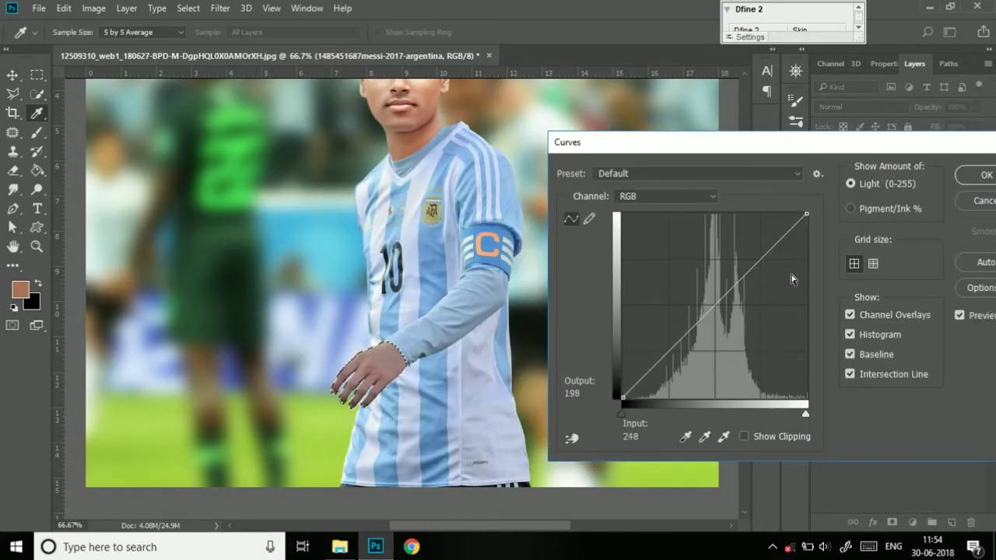
{"action": "left_click", "coordinate": [661, 356]}
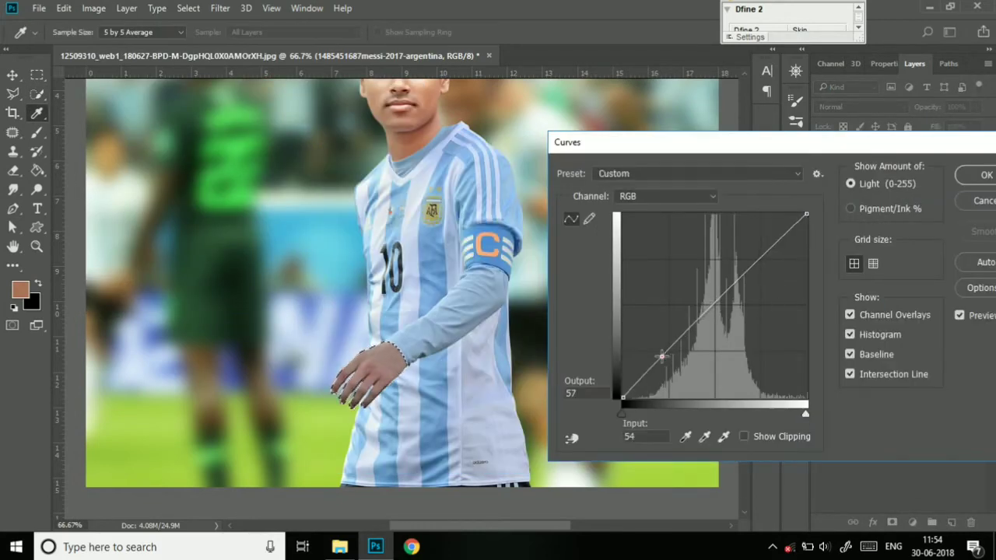
{"action": "left_click_drag", "start_coordinate": [660, 355], "coordinate": [658, 352]}
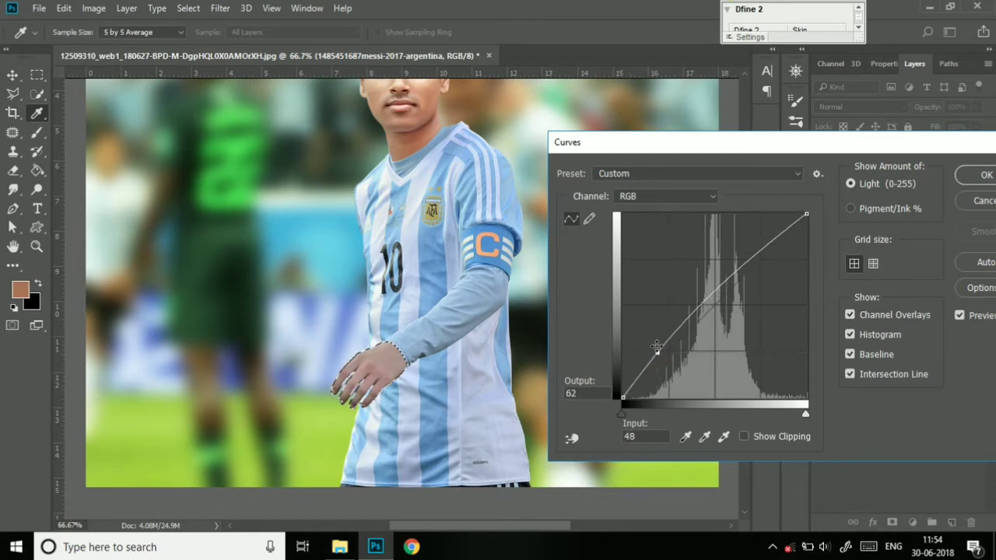
{"action": "left_click_drag", "start_coordinate": [833, 148], "coordinate": [829, 169]}
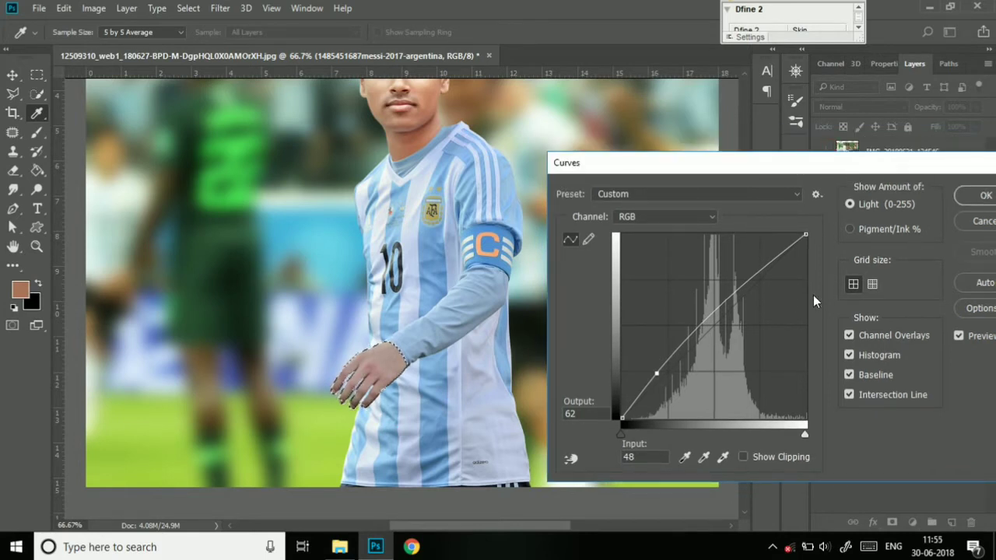
{"action": "left_click_drag", "start_coordinate": [725, 303], "coordinate": [717, 303]}
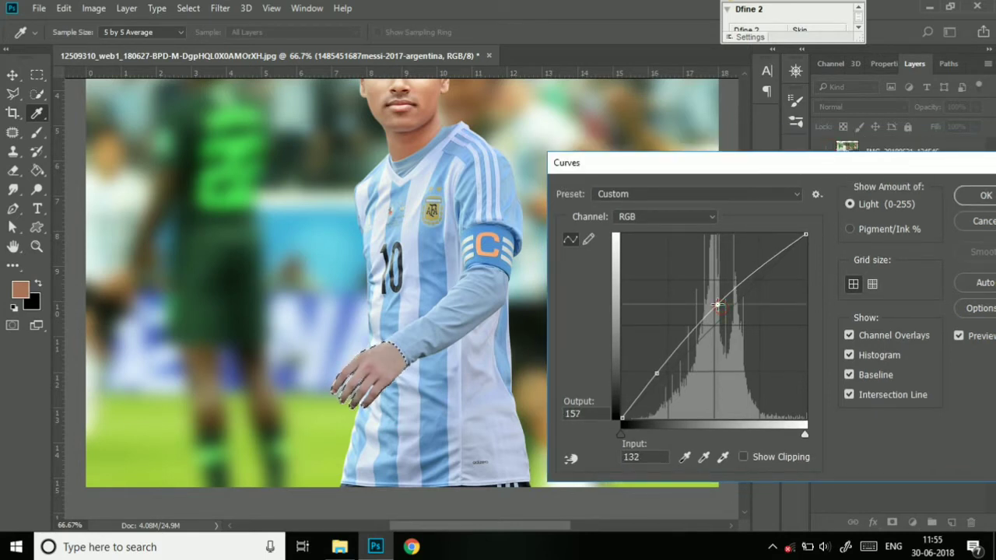
{"action": "left_click", "coordinate": [982, 195]}
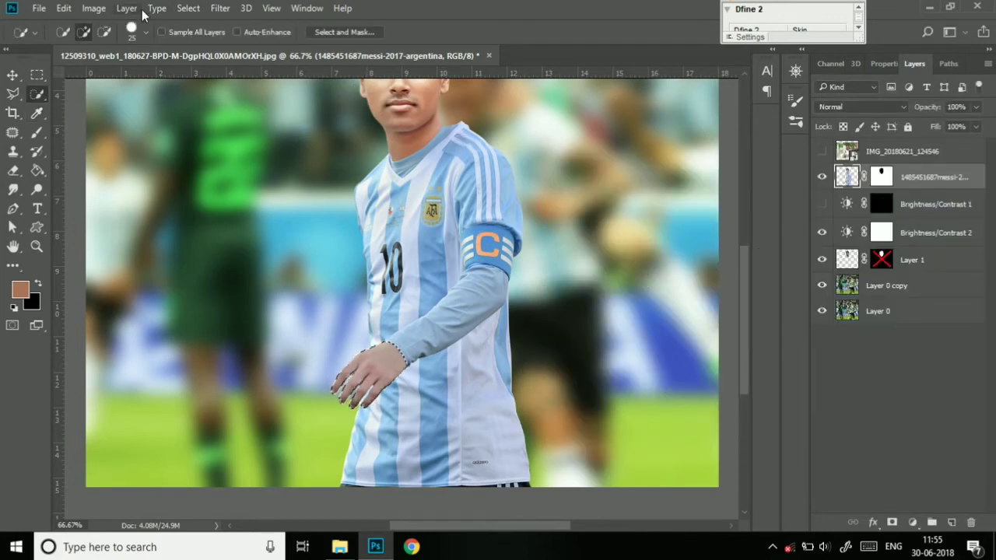
- Apply a Vibrance adjustment of +46 vibrance and +46 saturation to the hand
{"action": "left_click", "coordinate": [95, 9]}
{"action": "mouse_move", "coordinate": [116, 46]}
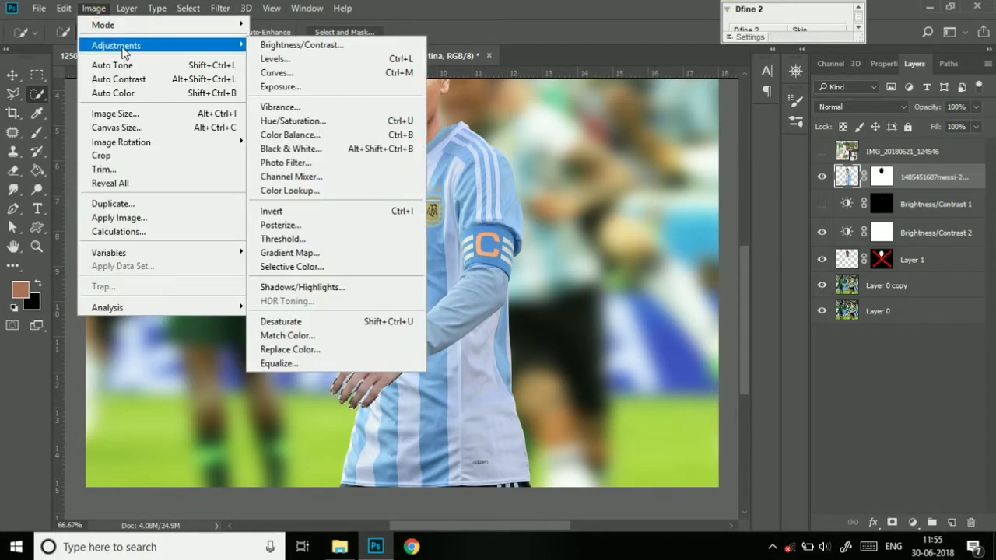
{"action": "left_click", "coordinate": [284, 110]}
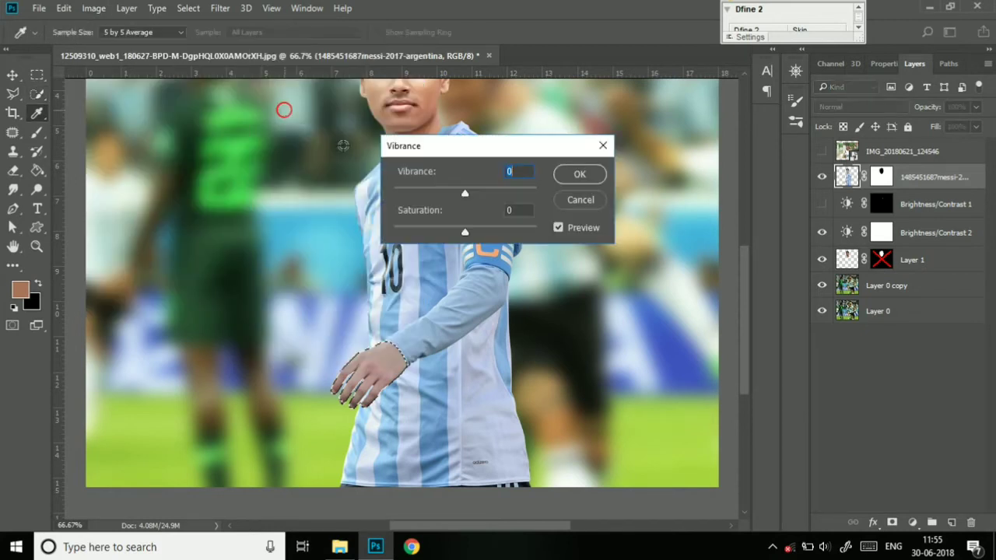
{"action": "left_click_drag", "start_coordinate": [400, 150], "coordinate": [556, 144]}
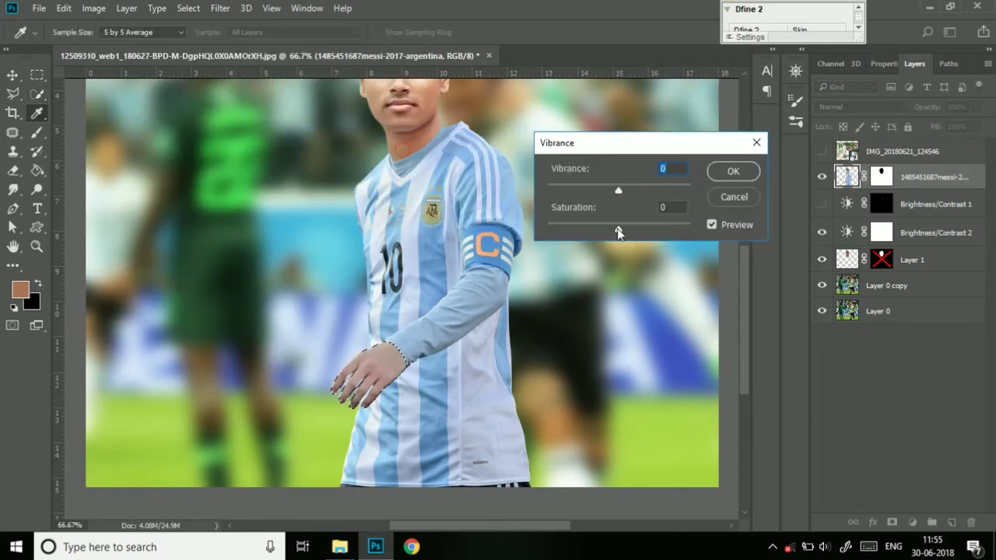
{"action": "left_click_drag", "start_coordinate": [637, 230], "coordinate": [641, 229]}
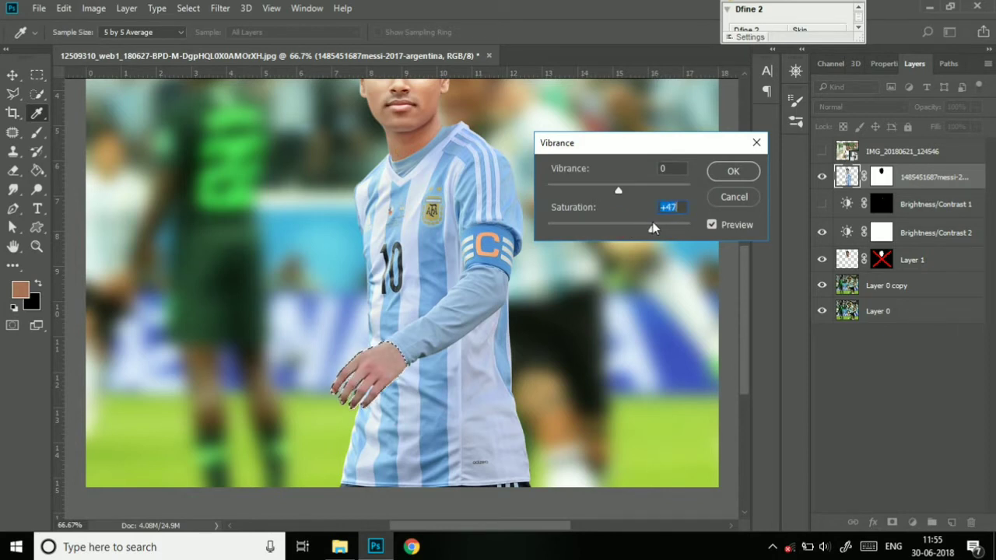
{"action": "left_click_drag", "start_coordinate": [654, 228], "coordinate": [651, 227]}
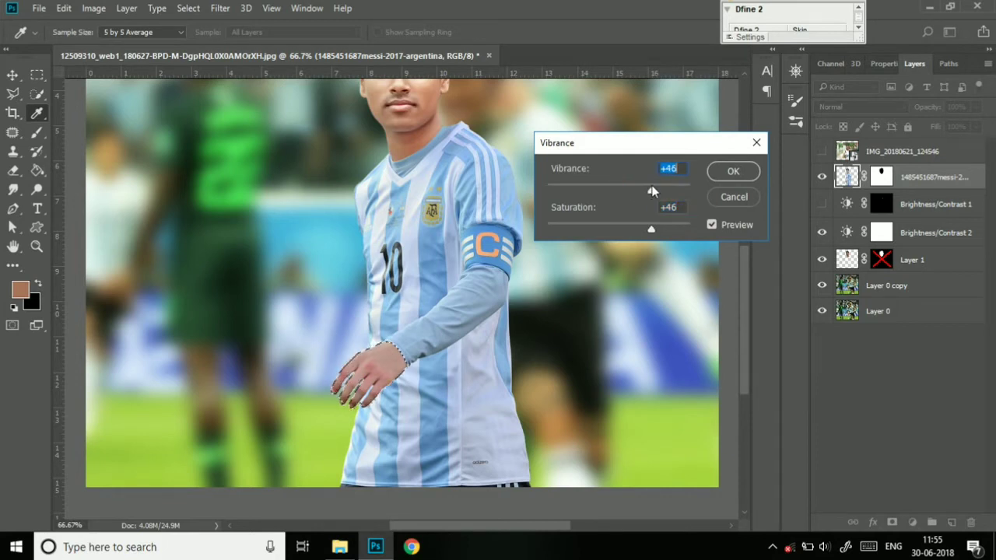
{"action": "left_click", "coordinate": [736, 171]}
- Deselect the hand, zoom in, and select Layer 1 to view the hair
{"action": "key", "text": "w"}
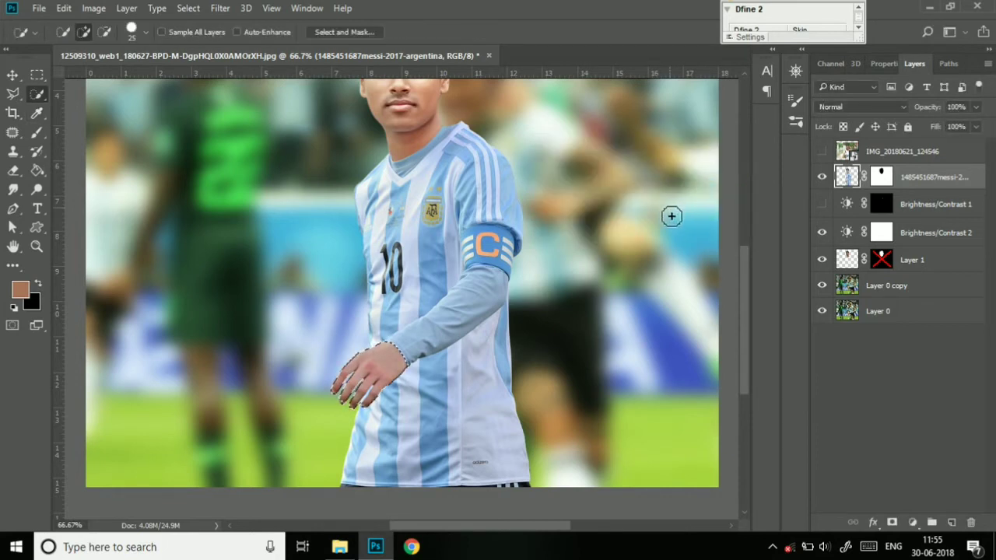
{"action": "key", "text": "ctrl+d"}
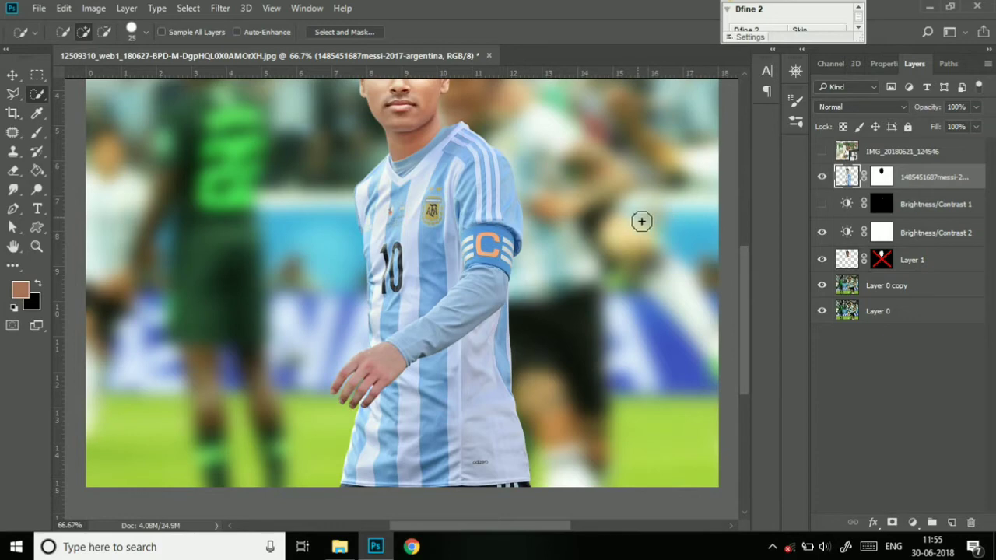
{"action": "key", "text": "ctrl+minus"}
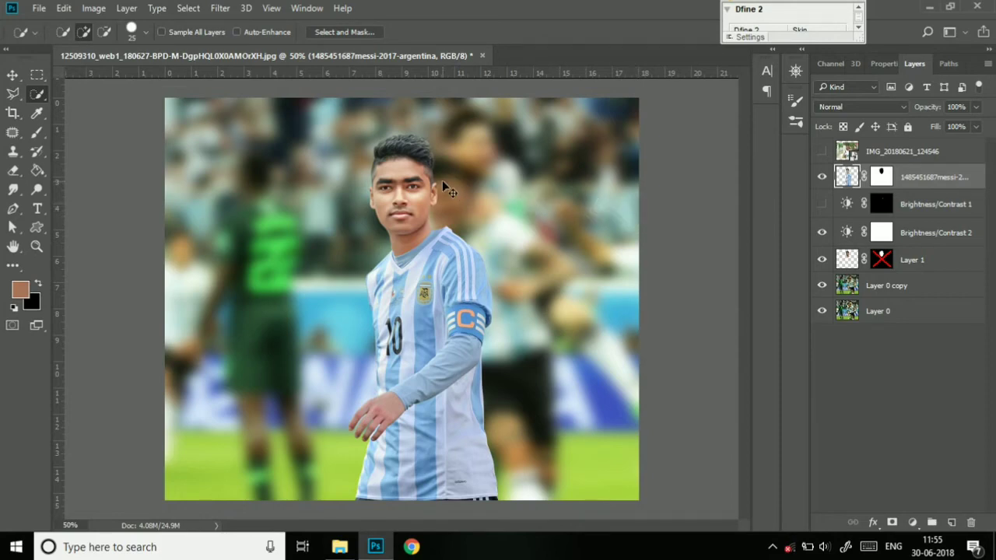
{"action": "key", "text": "ctrl+plus"}
{"action": "key", "text": "ctrl+plus"}
{"action": "key", "text": "ctrl+plus"}
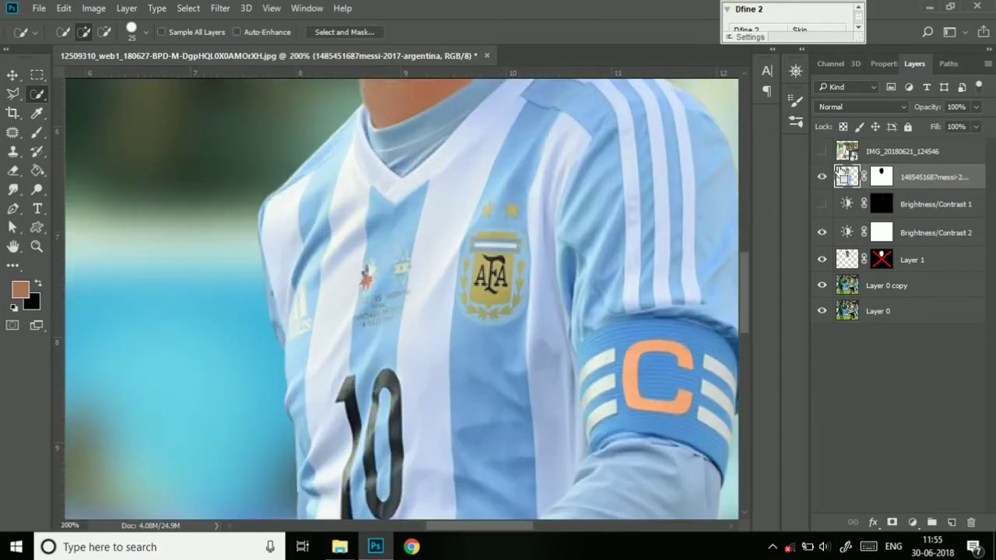
{"action": "key", "text": "ctrl+plus"}
{"action": "left_click", "coordinate": [847, 258]}
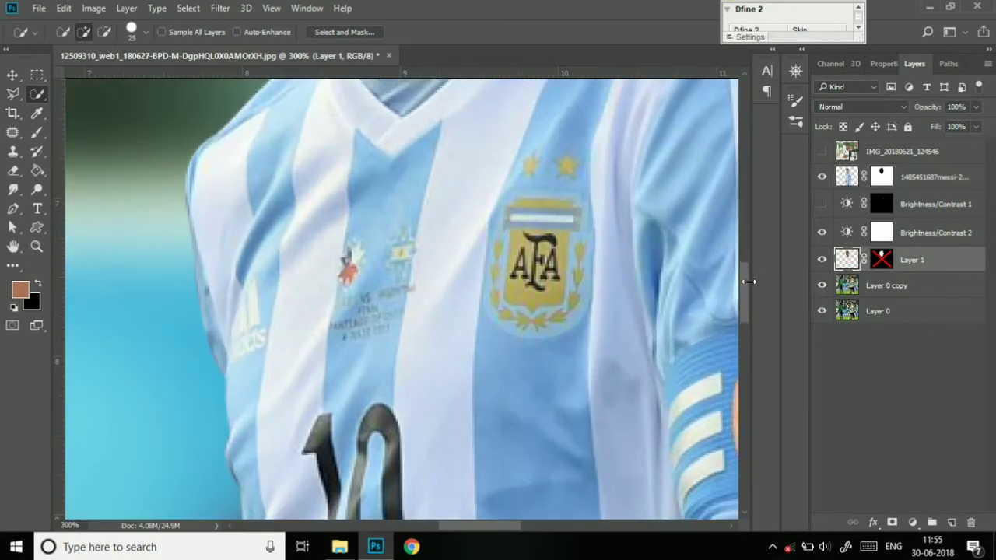
{"action": "left_click_drag", "start_coordinate": [743, 267], "coordinate": [729, 171]}
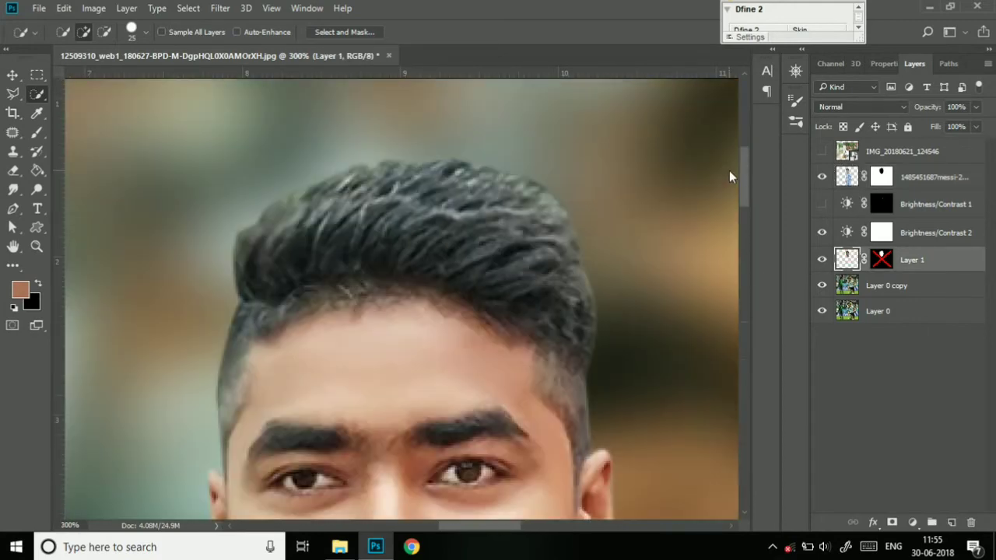
- Set the Smudge tool to the Round Curve Low Bristle Percent tip at 62% strength
{"action": "left_click", "coordinate": [12, 189]}
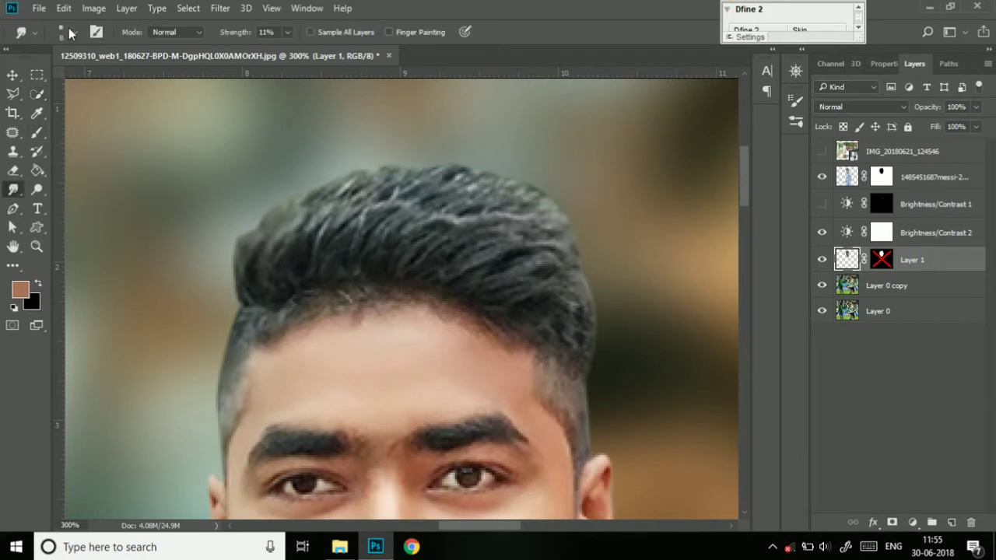
{"action": "left_click", "coordinate": [70, 33]}
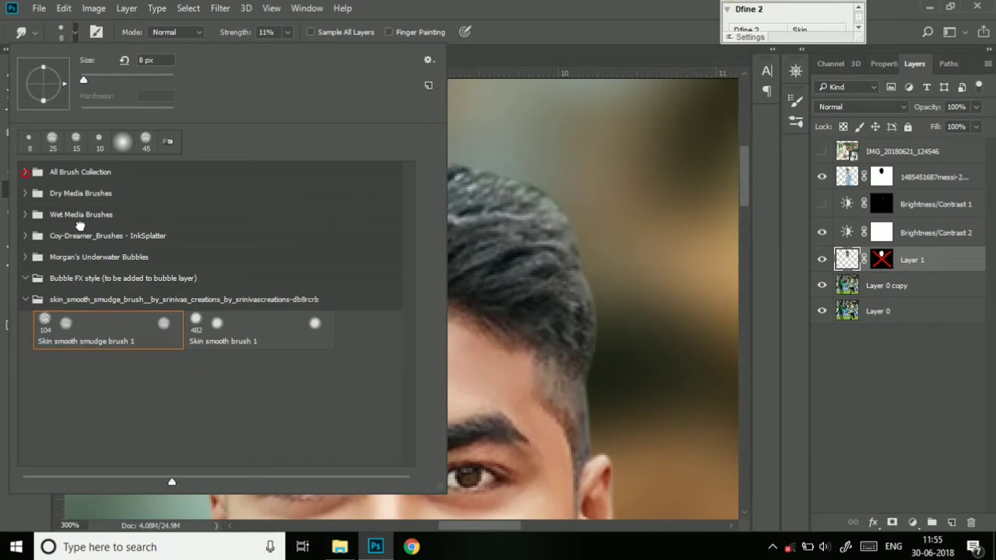
{"action": "left_click", "coordinate": [63, 172]}
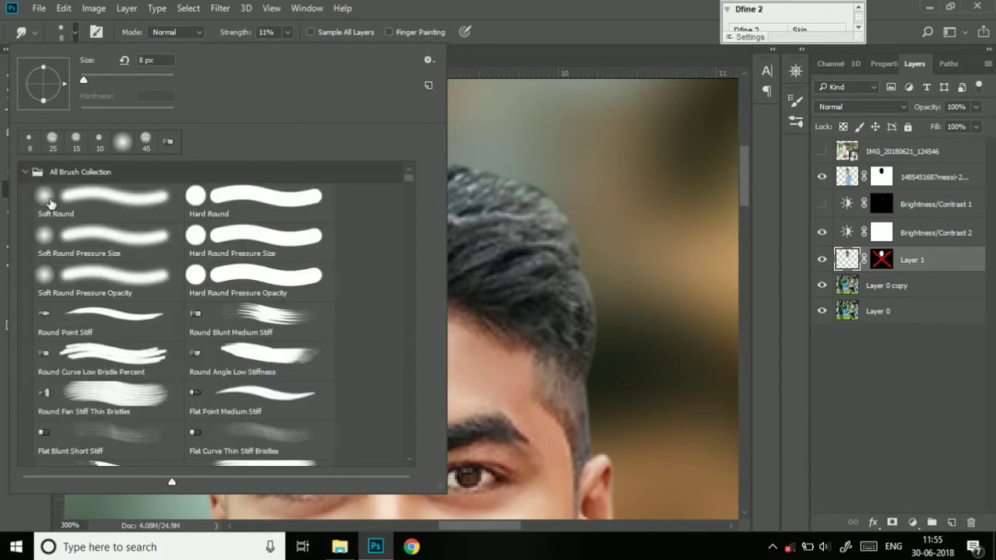
{"action": "left_click", "coordinate": [95, 343]}
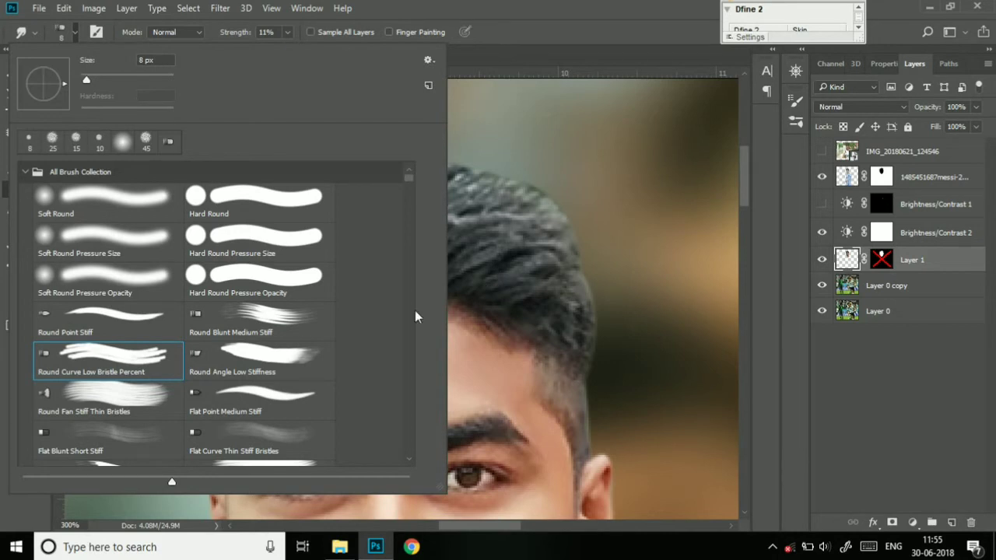
{"action": "double_click", "coordinate": [114, 363]}
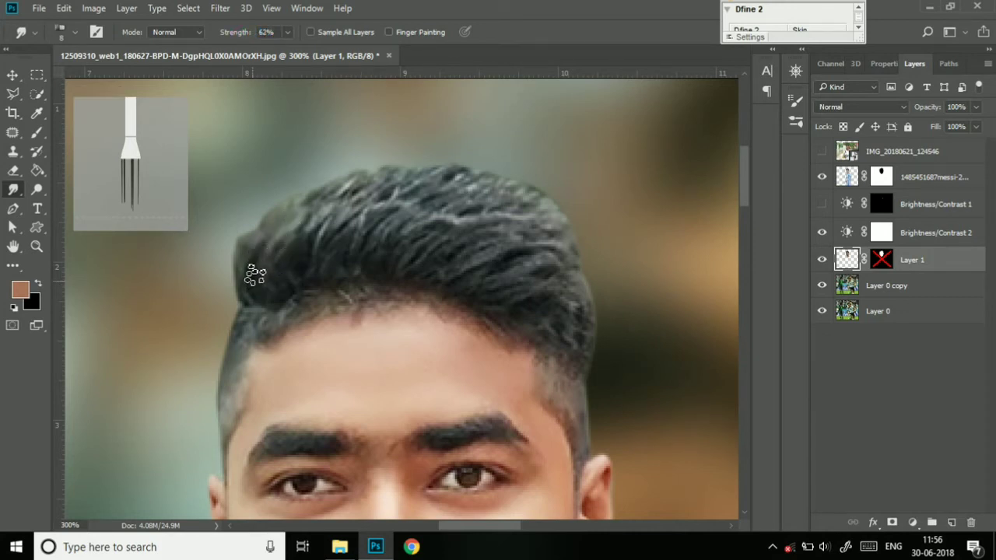
- Smudge the left edge of the hair upward into spiky strands
{"action": "left_click_drag", "start_coordinate": [252, 278], "coordinate": [257, 229]}
{"action": "left_click_drag", "start_coordinate": [245, 267], "coordinate": [260, 231]}
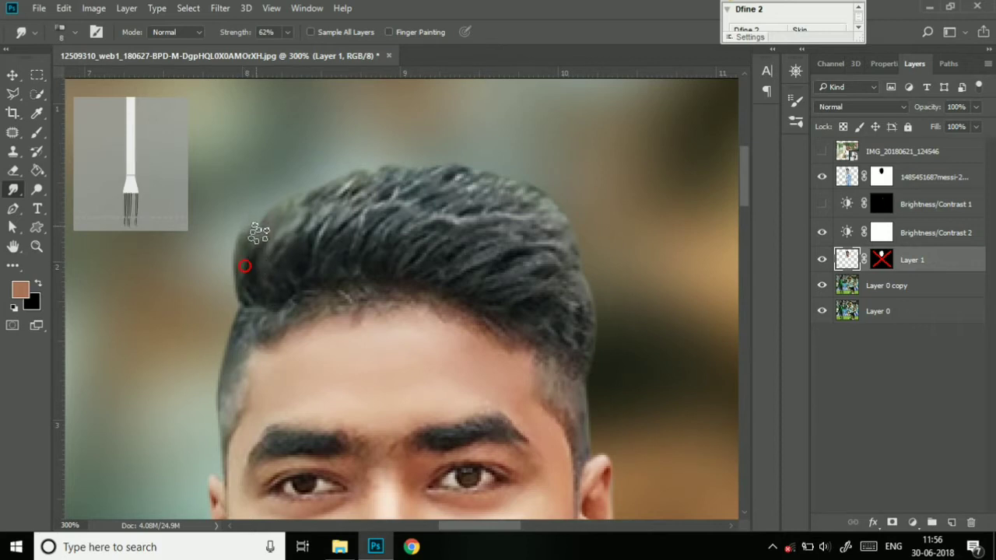
{"action": "left_click_drag", "start_coordinate": [260, 266], "coordinate": [274, 218]}
{"action": "left_click_drag", "start_coordinate": [286, 284], "coordinate": [307, 205]}
{"action": "left_click_drag", "start_coordinate": [269, 272], "coordinate": [296, 226]}
{"action": "left_click_drag", "start_coordinate": [294, 261], "coordinate": [341, 182]}
{"action": "mouse_move", "coordinate": [309, 231]}
{"action": "left_mouse_down"}
{"action": "mouse_move", "coordinate": [336, 177]}
{"action": "mouse_move", "coordinate": [322, 172]}
{"action": "left_mouse_up"}
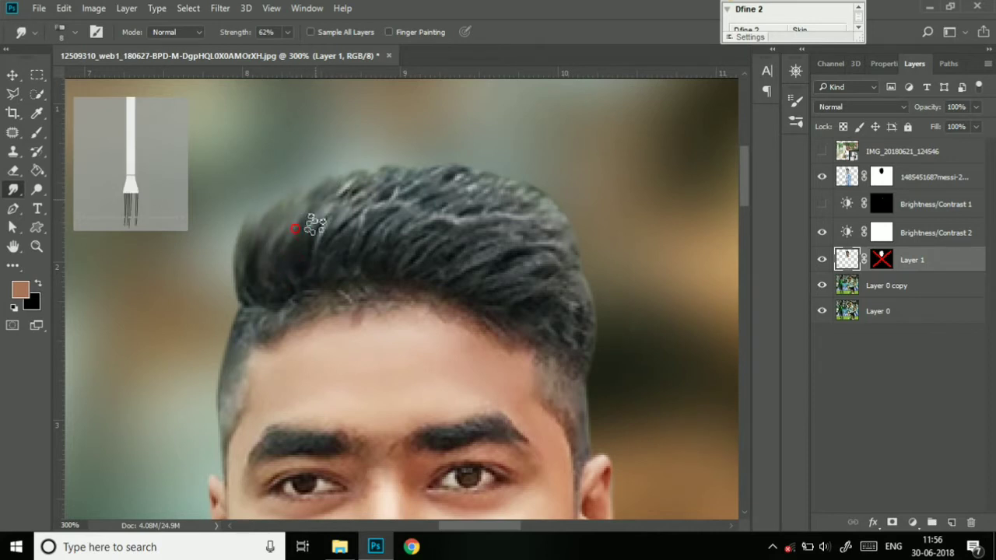
{"action": "left_click_drag", "start_coordinate": [312, 249], "coordinate": [353, 174]}
{"action": "mouse_move", "coordinate": [327, 269]}
{"action": "left_mouse_down"}
{"action": "mouse_move", "coordinate": [366, 195]}
{"action": "mouse_move", "coordinate": [358, 243]}
{"action": "mouse_move", "coordinate": [386, 188]}
{"action": "left_mouse_up"}
{"action": "mouse_move", "coordinate": [358, 271]}
{"action": "left_mouse_down"}
{"action": "mouse_move", "coordinate": [399, 210]}
{"action": "mouse_move", "coordinate": [397, 192]}
{"action": "mouse_move", "coordinate": [374, 198]}
{"action": "left_mouse_up"}
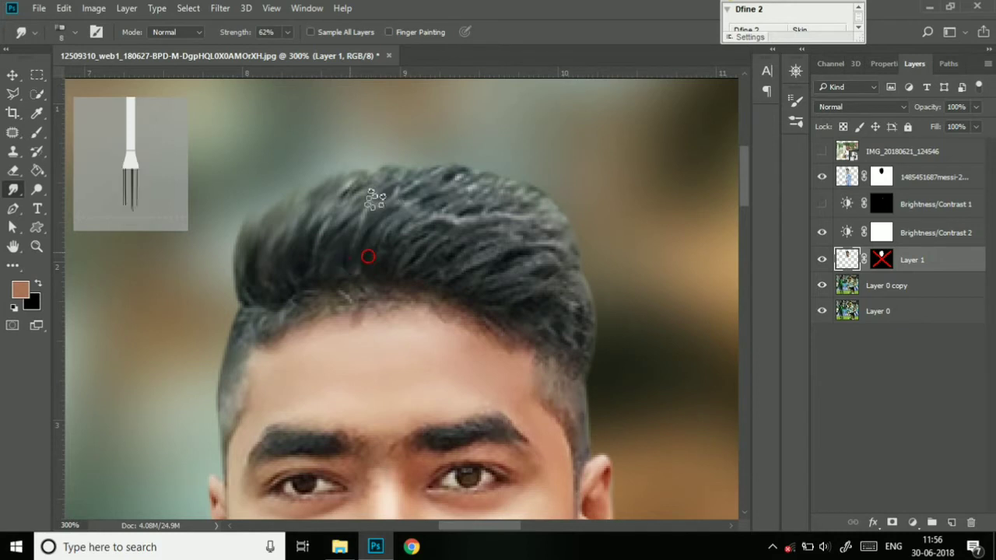
{"action": "left_click_drag", "start_coordinate": [322, 272], "coordinate": [366, 174]}
{"action": "left_click_drag", "start_coordinate": [310, 256], "coordinate": [362, 171]}
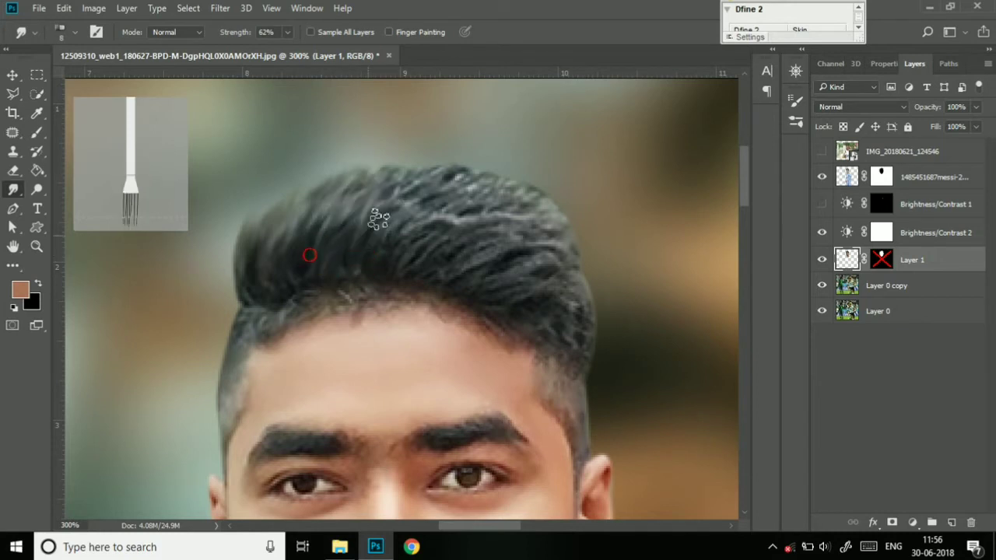
{"action": "left_click_drag", "start_coordinate": [356, 239], "coordinate": [407, 222]}
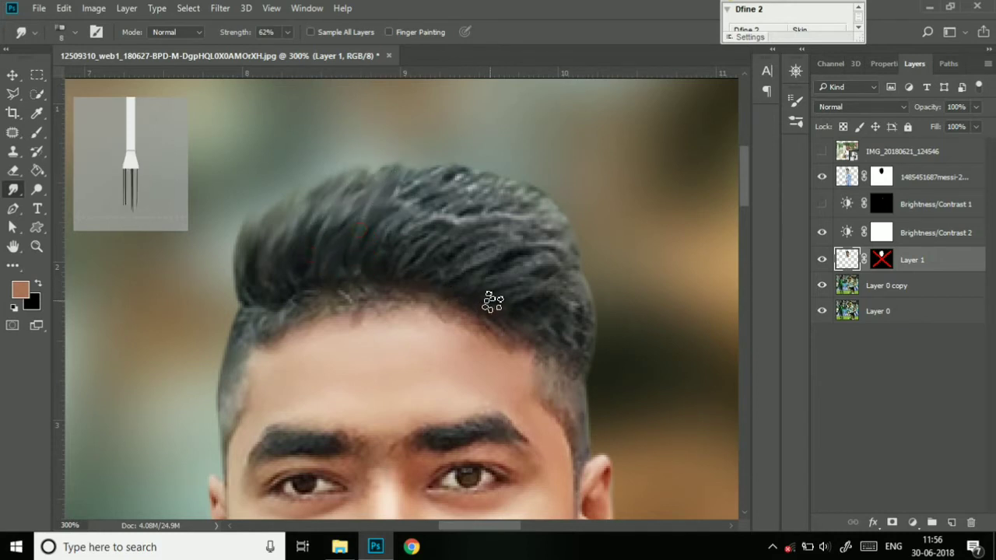
- Smudge upward strands across the crown and right side of the hair
{"action": "mouse_move", "coordinate": [489, 298]}
{"action": "left_mouse_down"}
{"action": "mouse_move", "coordinate": [538, 267]}
{"action": "mouse_move", "coordinate": [549, 273]}
{"action": "left_mouse_up"}
{"action": "mouse_move", "coordinate": [496, 288]}
{"action": "left_mouse_down"}
{"action": "mouse_move", "coordinate": [525, 251]}
{"action": "mouse_move", "coordinate": [521, 222]}
{"action": "left_mouse_up"}
{"action": "mouse_move", "coordinate": [469, 278]}
{"action": "left_mouse_down"}
{"action": "mouse_move", "coordinate": [503, 226]}
{"action": "mouse_move", "coordinate": [456, 230]}
{"action": "left_mouse_up"}
{"action": "mouse_move", "coordinate": [427, 271]}
{"action": "left_mouse_down"}
{"action": "mouse_move", "coordinate": [463, 205]}
{"action": "mouse_move", "coordinate": [449, 201]}
{"action": "mouse_move", "coordinate": [420, 227]}
{"action": "mouse_move", "coordinate": [428, 191]}
{"action": "left_mouse_up"}
{"action": "mouse_move", "coordinate": [387, 246]}
{"action": "left_mouse_down"}
{"action": "mouse_move", "coordinate": [418, 181]}
{"action": "mouse_move", "coordinate": [433, 199]}
{"action": "left_mouse_up"}
{"action": "left_click_drag", "start_coordinate": [418, 252], "coordinate": [483, 181]}
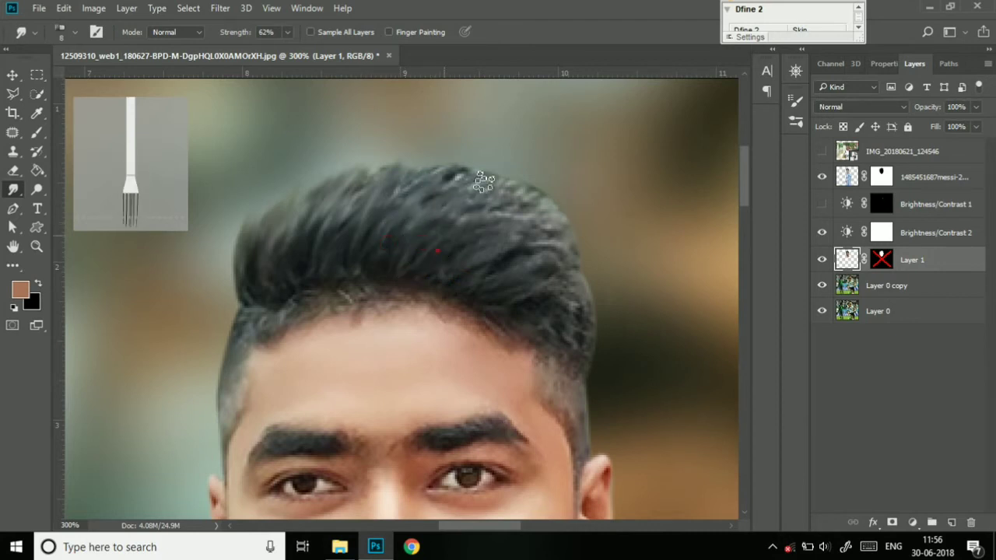
{"action": "left_click_drag", "start_coordinate": [423, 232], "coordinate": [433, 193]}
{"action": "left_click_drag", "start_coordinate": [436, 250], "coordinate": [451, 181]}
{"action": "mouse_move", "coordinate": [401, 245]}
{"action": "left_mouse_down"}
{"action": "mouse_move", "coordinate": [454, 172]}
{"action": "mouse_move", "coordinate": [379, 221]}
{"action": "mouse_move", "coordinate": [406, 172]}
{"action": "left_mouse_up"}
{"action": "left_click_drag", "start_coordinate": [392, 218], "coordinate": [429, 155]}
{"action": "left_click_drag", "start_coordinate": [398, 205], "coordinate": [440, 156]}
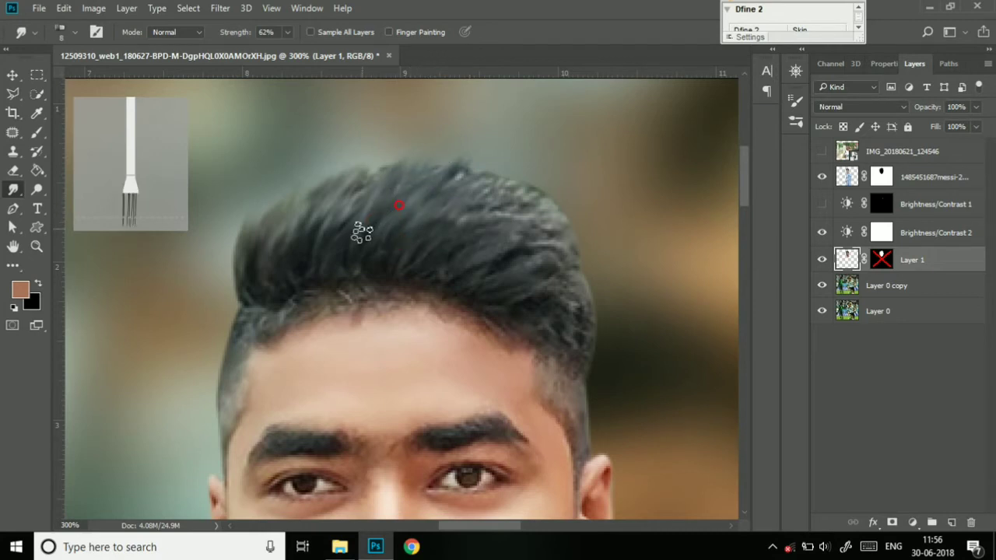
{"action": "left_click_drag", "start_coordinate": [362, 232], "coordinate": [366, 160]}
{"action": "left_click_drag", "start_coordinate": [329, 232], "coordinate": [350, 173]}
{"action": "mouse_move", "coordinate": [320, 231]}
{"action": "left_mouse_down"}
{"action": "mouse_move", "coordinate": [308, 238]}
{"action": "mouse_move", "coordinate": [322, 161]}
{"action": "mouse_move", "coordinate": [285, 257]}
{"action": "mouse_move", "coordinate": [316, 176]}
{"action": "left_mouse_up"}
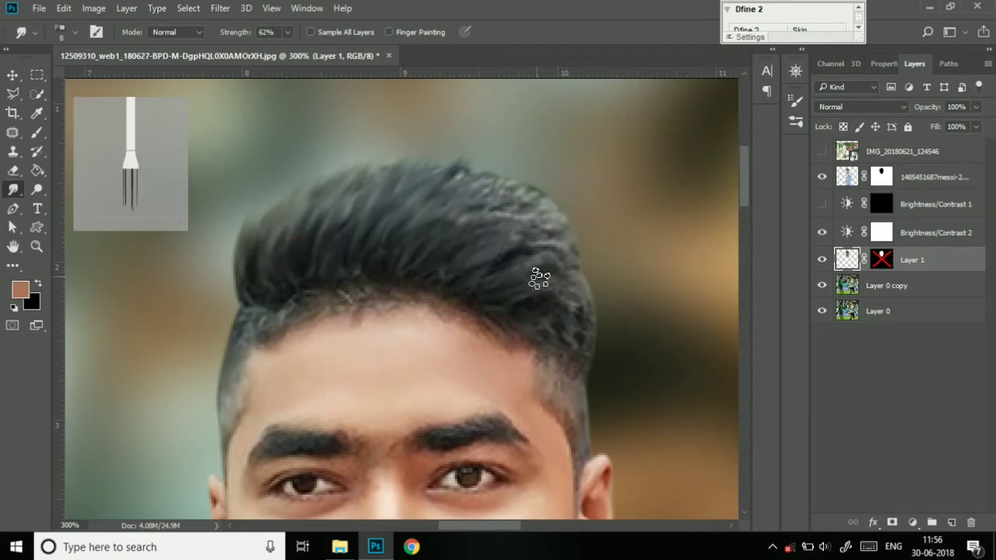
{"action": "mouse_move", "coordinate": [540, 274]}
{"action": "left_mouse_down"}
{"action": "mouse_move", "coordinate": [583, 249]}
{"action": "mouse_move", "coordinate": [581, 218]}
{"action": "mouse_move", "coordinate": [545, 259]}
{"action": "mouse_move", "coordinate": [565, 195]}
{"action": "left_mouse_up"}
{"action": "left_click_drag", "start_coordinate": [541, 245], "coordinate": [567, 201]}
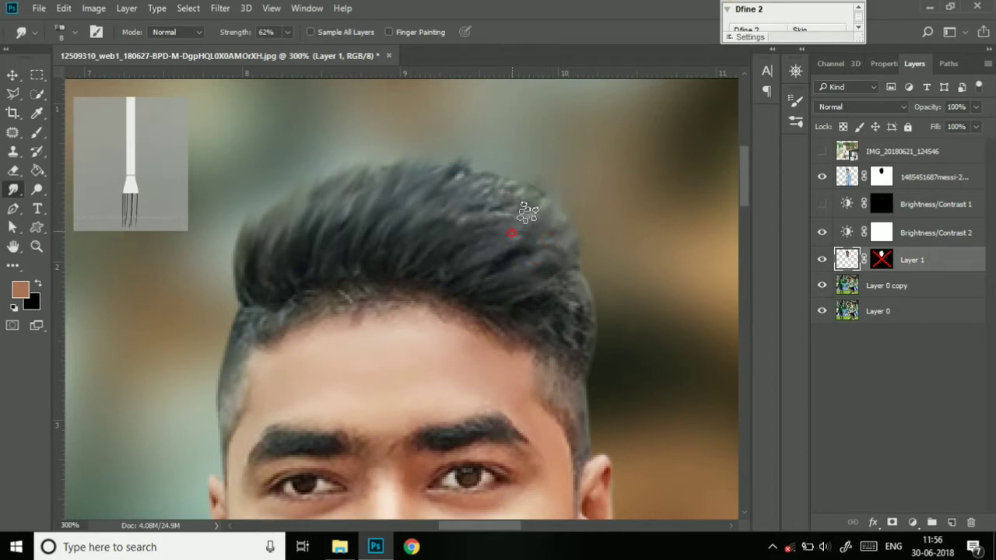
{"action": "mouse_move", "coordinate": [512, 234]}
{"action": "left_mouse_down"}
{"action": "mouse_move", "coordinate": [539, 177]}
{"action": "mouse_move", "coordinate": [508, 196]}
{"action": "mouse_move", "coordinate": [517, 179]}
{"action": "left_mouse_up"}
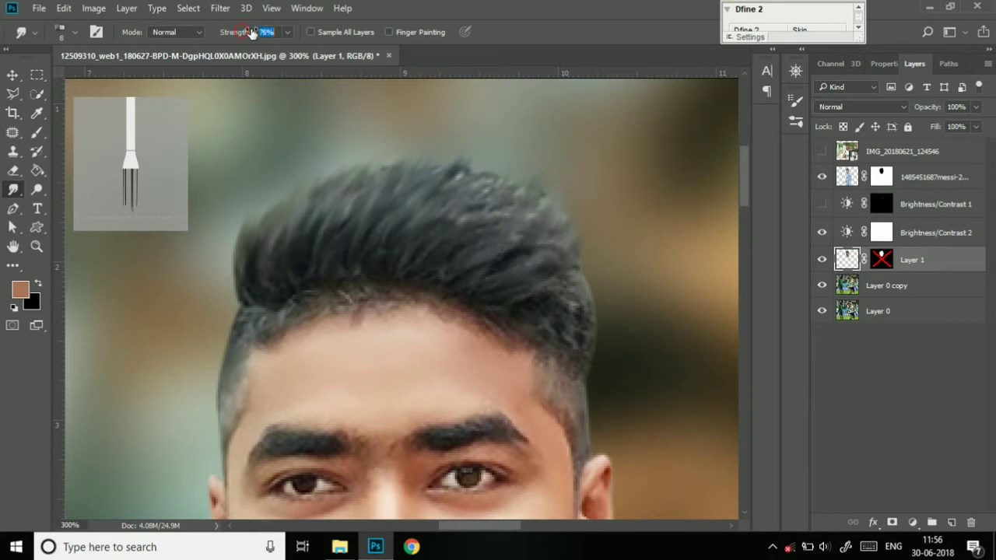
- Roughen the upper-left and upper-right hair edges into more upward strands
{"action": "mouse_move", "coordinate": [495, 228]}
{"action": "left_mouse_down"}
{"action": "mouse_move", "coordinate": [509, 195]}
{"action": "mouse_move", "coordinate": [489, 155]}
{"action": "left_mouse_up"}
{"action": "mouse_move", "coordinate": [473, 201]}
{"action": "left_mouse_down"}
{"action": "mouse_move", "coordinate": [499, 167]}
{"action": "mouse_move", "coordinate": [460, 175]}
{"action": "mouse_move", "coordinate": [405, 152]}
{"action": "left_mouse_up"}
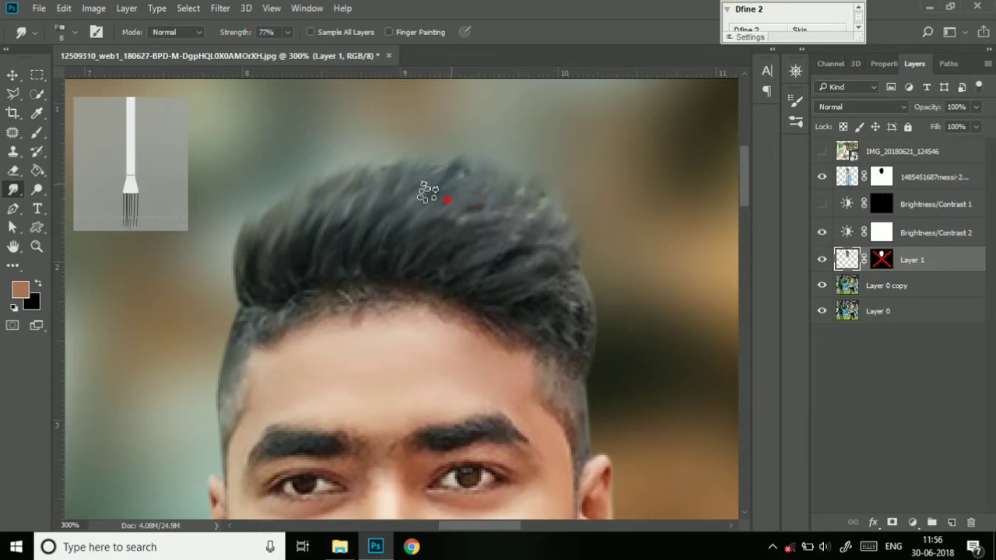
{"action": "left_click_drag", "start_coordinate": [391, 204], "coordinate": [450, 159]}
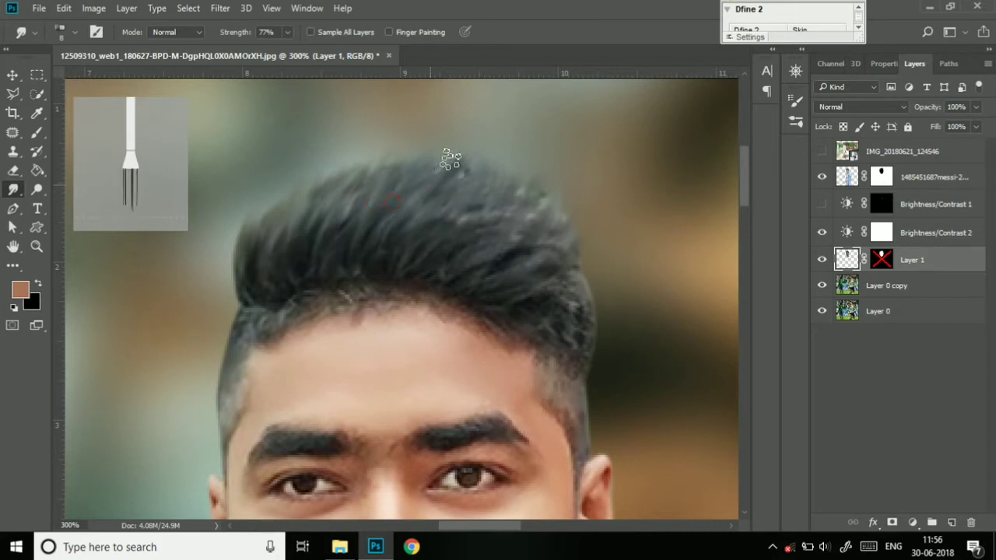
{"action": "left_click", "coordinate": [552, 269]}
{"action": "left_click_drag", "start_coordinate": [254, 257], "coordinate": [272, 196]}
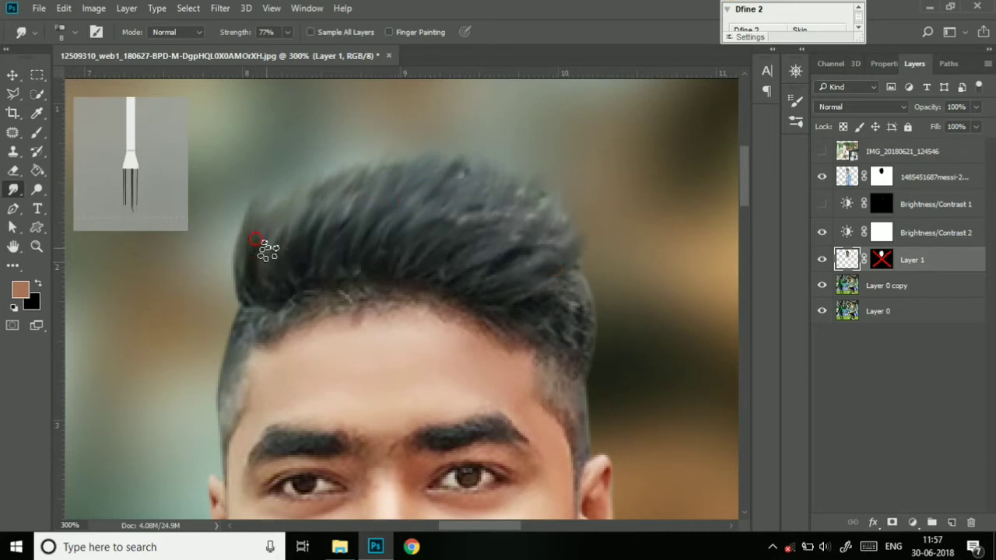
{"action": "left_click_drag", "start_coordinate": [266, 245], "coordinate": [275, 197]}
{"action": "left_click_drag", "start_coordinate": [288, 231], "coordinate": [293, 182]}
{"action": "left_click_drag", "start_coordinate": [269, 243], "coordinate": [298, 174]}
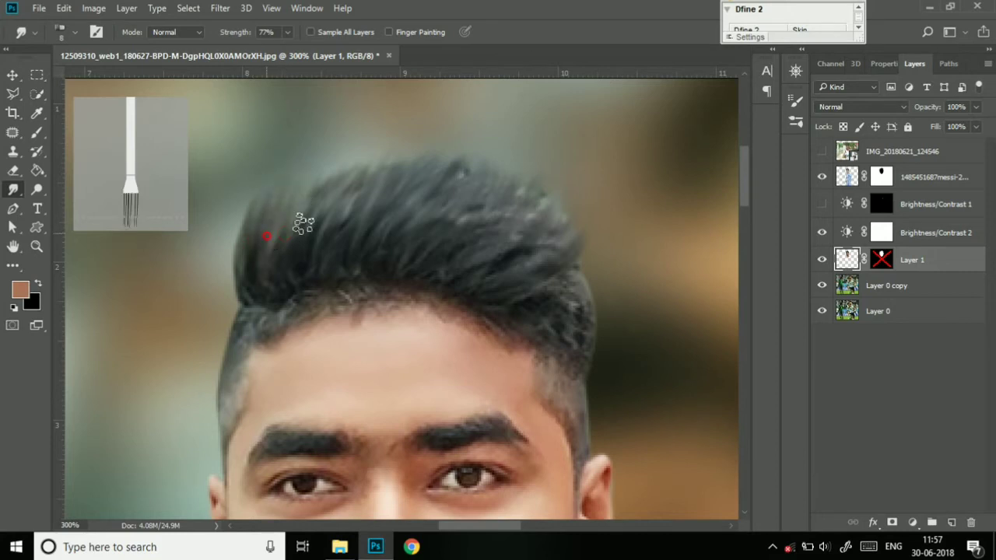
{"action": "left_click_drag", "start_coordinate": [308, 222], "coordinate": [329, 165]}
{"action": "left_click_drag", "start_coordinate": [329, 209], "coordinate": [349, 168]}
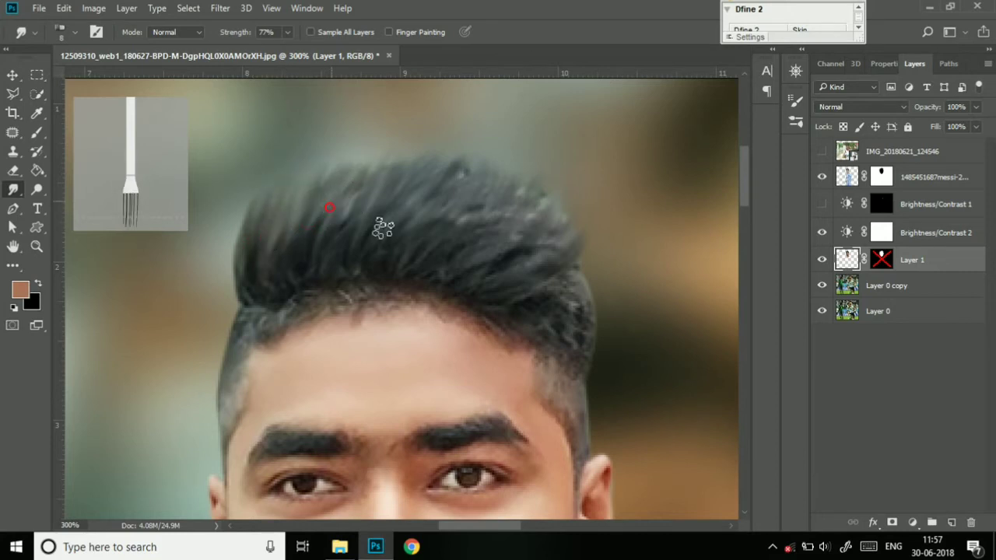
{"action": "left_click_drag", "start_coordinate": [559, 255], "coordinate": [569, 212]}
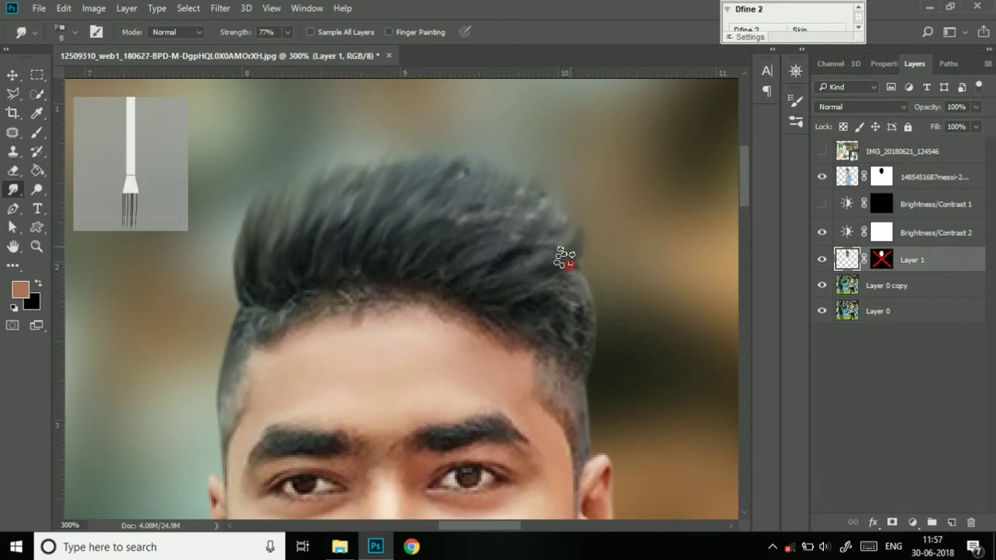
{"action": "left_click_drag", "start_coordinate": [554, 256], "coordinate": [561, 192]}
{"action": "left_click_drag", "start_coordinate": [528, 232], "coordinate": [518, 203]}
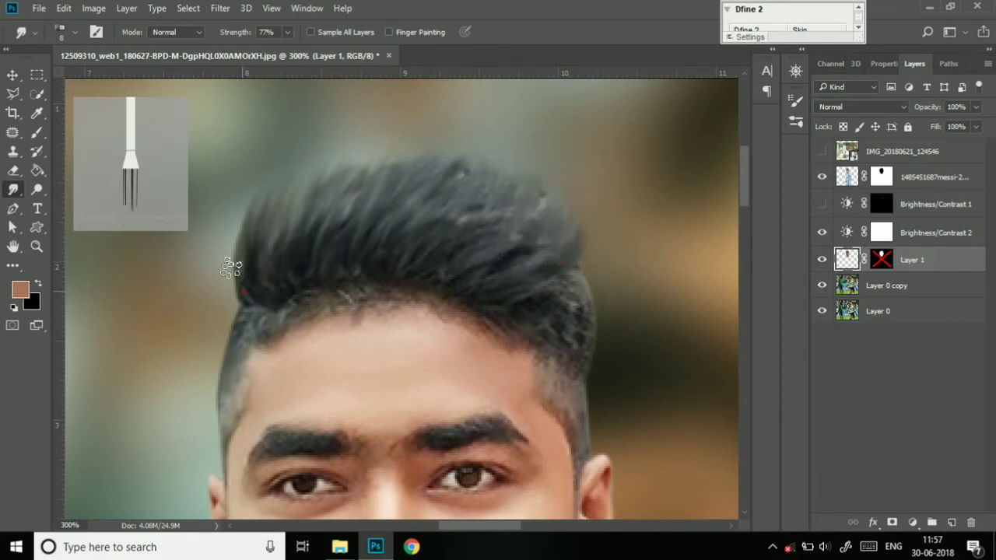
- Blend the hair into the forehead along the left and right hairlines
{"action": "mouse_move", "coordinate": [242, 291]}
{"action": "left_mouse_down"}
{"action": "mouse_move", "coordinate": [255, 288]}
{"action": "mouse_move", "coordinate": [223, 262]}
{"action": "mouse_move", "coordinate": [251, 249]}
{"action": "mouse_move", "coordinate": [249, 211]}
{"action": "left_mouse_up"}
{"action": "left_click_drag", "start_coordinate": [246, 246], "coordinate": [259, 223]}
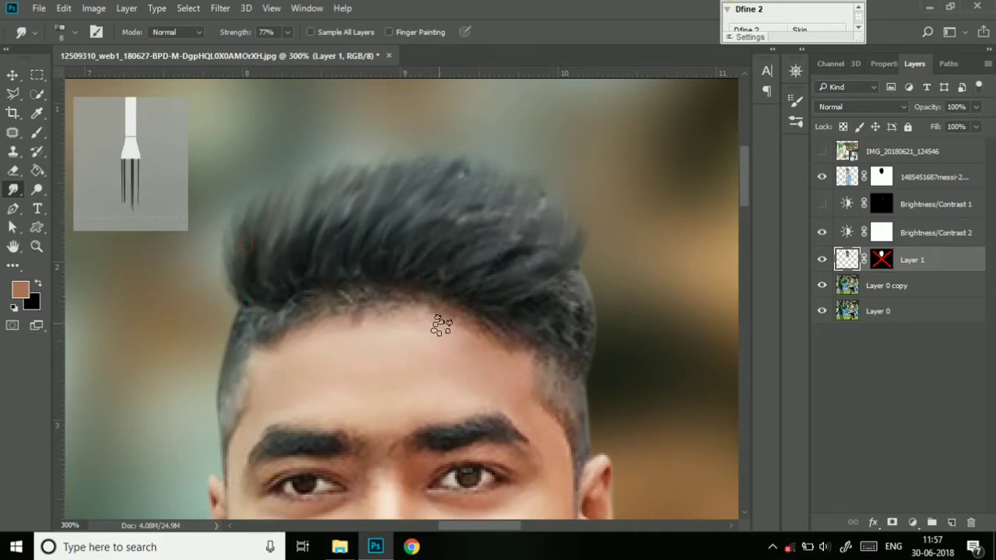
{"action": "scroll", "coordinate": [434, 327], "scroll_direction": "down", "scroll_amount": 2}
{"action": "scroll", "coordinate": [434, 327], "scroll_direction": "down", "scroll_amount": 1}
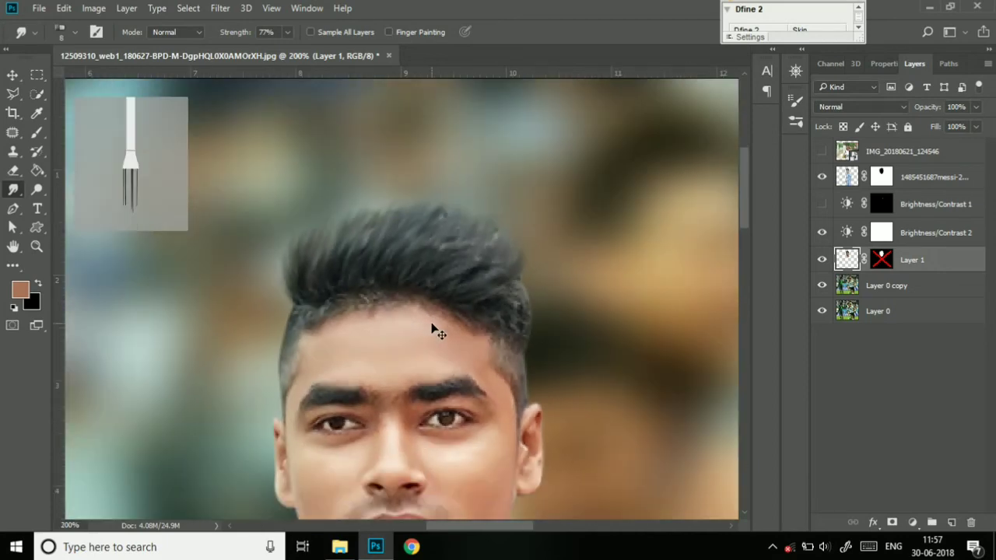
{"action": "scroll", "coordinate": [434, 328], "scroll_direction": "down", "scroll_amount": 2}
{"action": "scroll", "coordinate": [434, 328], "scroll_direction": "up", "scroll_amount": 2}
{"action": "scroll", "coordinate": [433, 329], "scroll_direction": "up", "scroll_amount": 1}
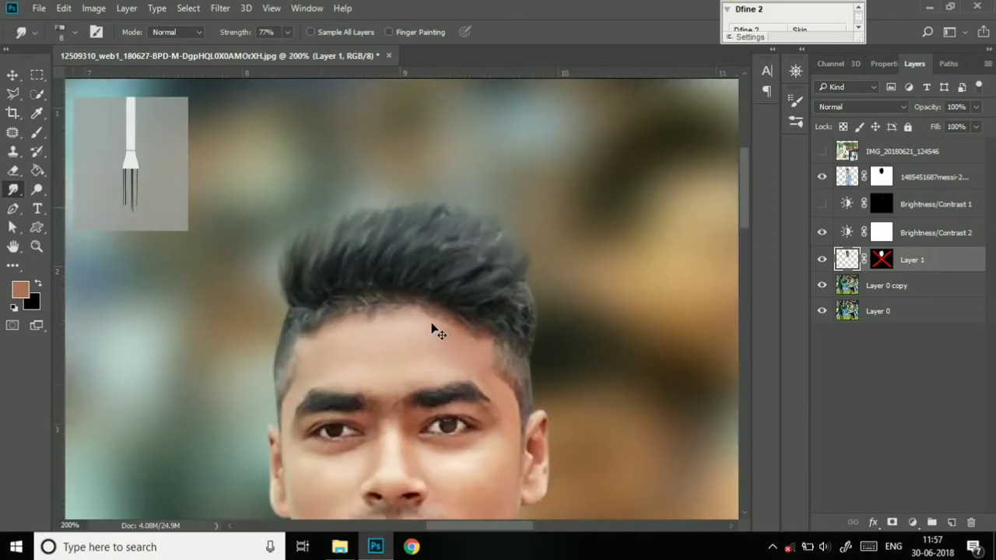
{"action": "scroll", "coordinate": [428, 330], "scroll_direction": "up", "scroll_amount": 2}
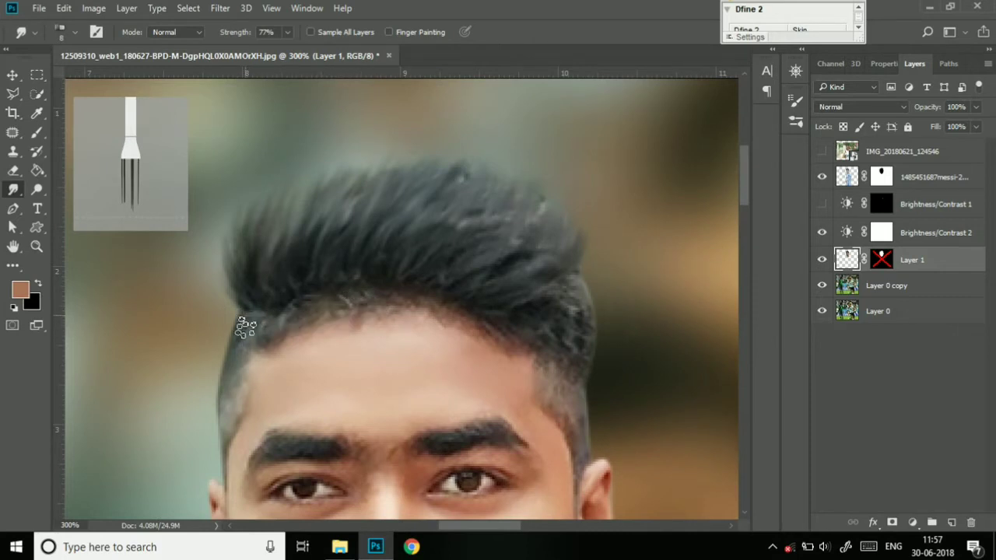
{"action": "mouse_move", "coordinate": [244, 322]}
{"action": "left_mouse_down"}
{"action": "mouse_move", "coordinate": [231, 344]}
{"action": "mouse_move", "coordinate": [230, 393]}
{"action": "left_mouse_up"}
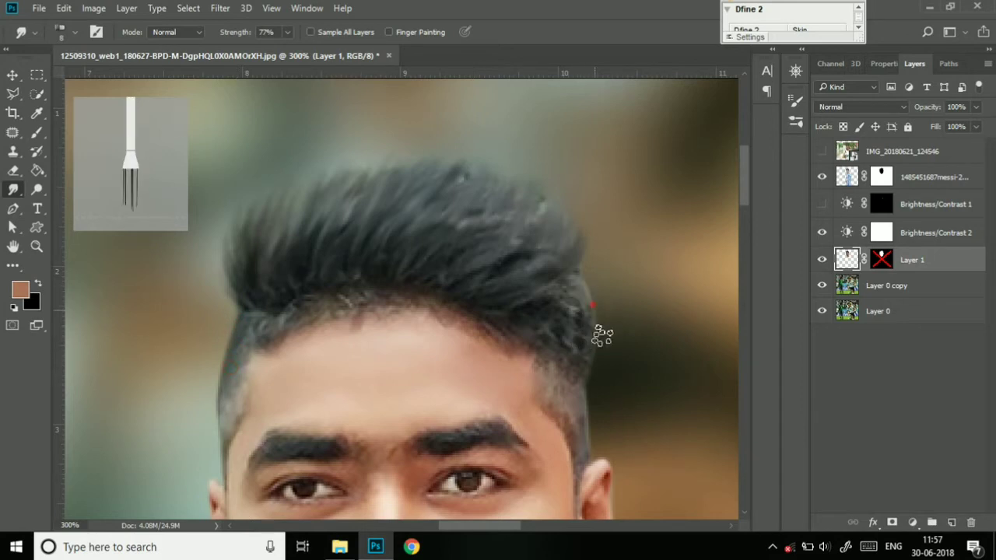
{"action": "mouse_move", "coordinate": [602, 335]}
{"action": "left_mouse_down"}
{"action": "mouse_move", "coordinate": [582, 288]}
{"action": "mouse_move", "coordinate": [586, 316]}
{"action": "left_mouse_up"}
{"action": "left_click_drag", "start_coordinate": [557, 323], "coordinate": [537, 366]}
{"action": "key", "text": "ctrl+minus"}
{"action": "key", "text": "ctrl+minus"}
{"action": "key", "text": "ctrl+minus"}
{"action": "key", "text": "ctrl+minus"}
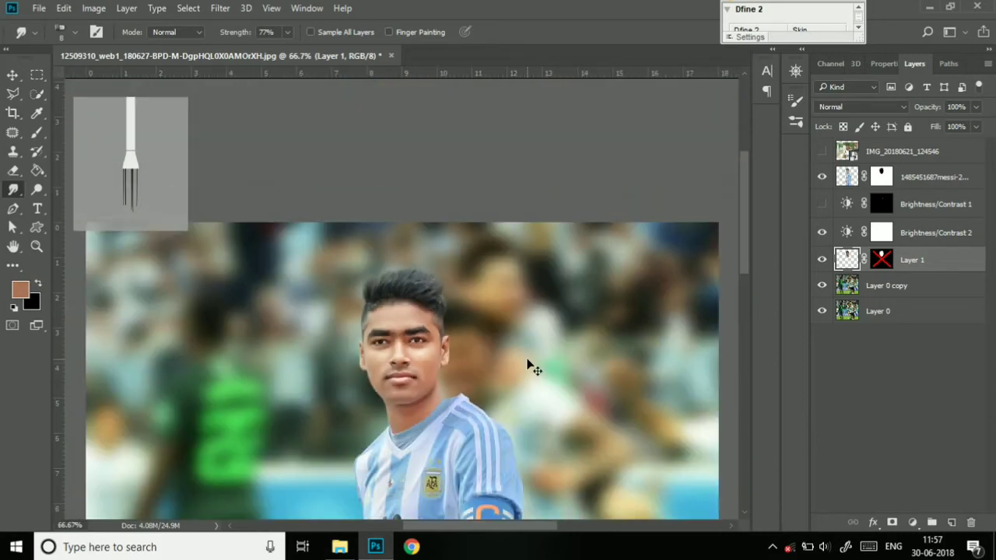
{"action": "key", "text": "ctrl+minus"}
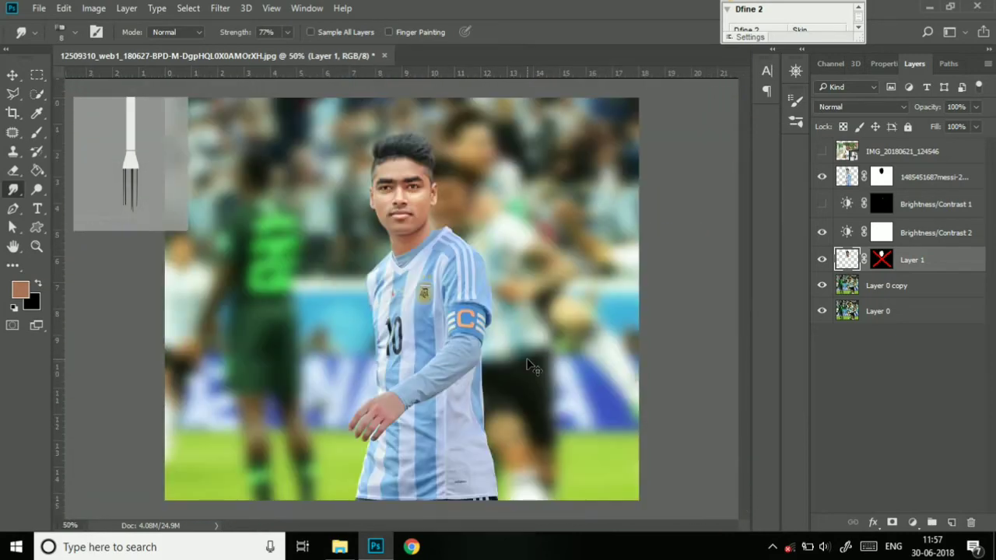
{"action": "key", "text": "ctrl+plus"}
{"action": "key", "text": "ctrl+plus"}
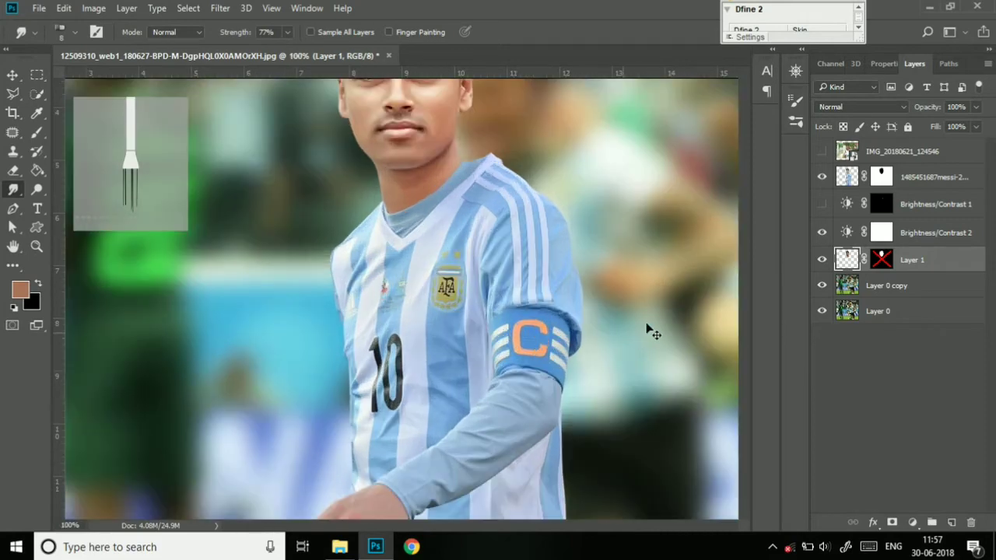
{"action": "key", "text": "ctrl+plus"}
{"action": "mouse_move", "coordinate": [746, 291]}
{"action": "left_mouse_down"}
{"action": "mouse_move", "coordinate": [760, 399]}
{"action": "mouse_move", "coordinate": [756, 359]}
{"action": "left_mouse_up"}
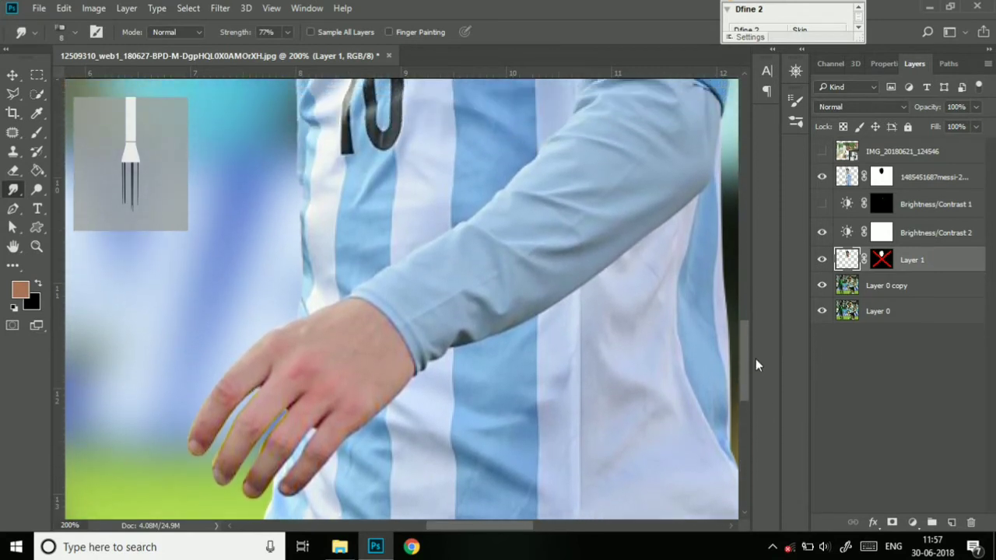
{"action": "left_click", "coordinate": [847, 177]}
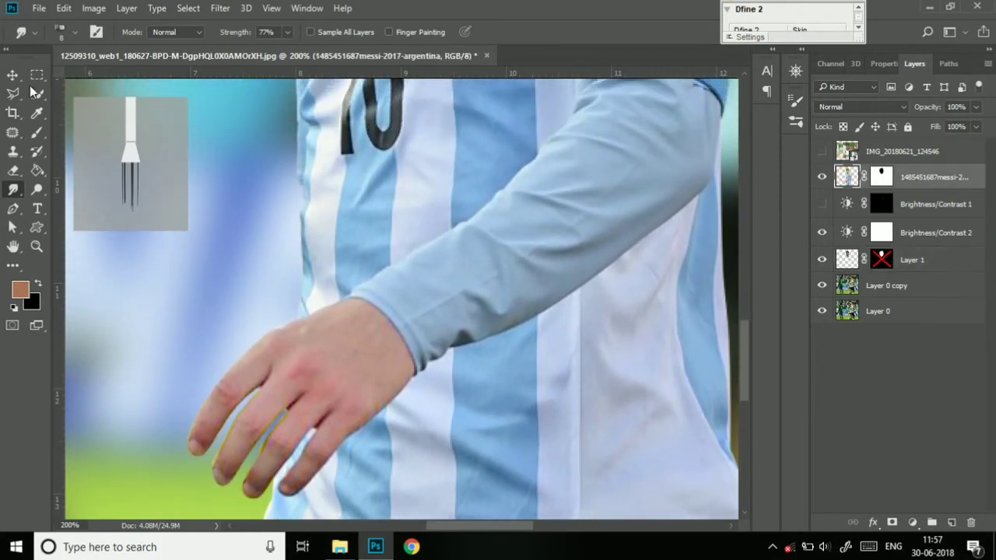
- Switch to the Skin smooth smudge brush 1 preset at about 9% strength
{"action": "right_click", "coordinate": [109, 232]}
{"action": "left_click", "coordinate": [24, 172]}
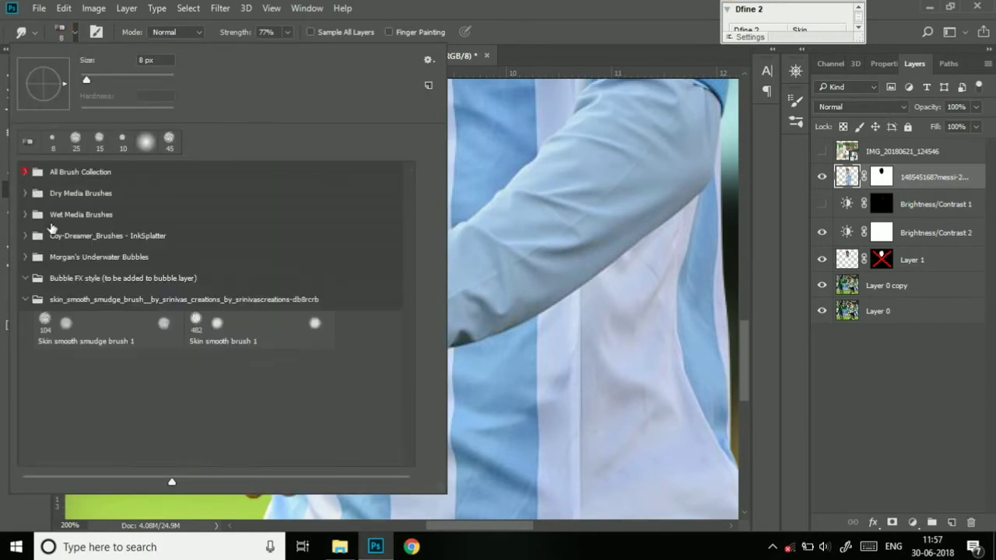
{"action": "left_click", "coordinate": [45, 322]}
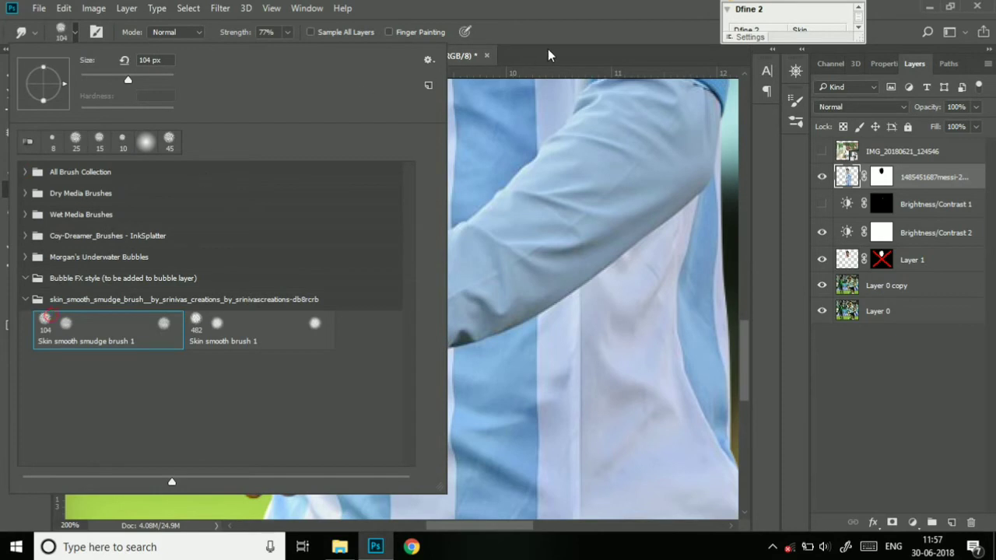
{"action": "left_click", "coordinate": [524, 53]}
{"action": "left_click_drag", "start_coordinate": [234, 32], "coordinate": [198, 37]}
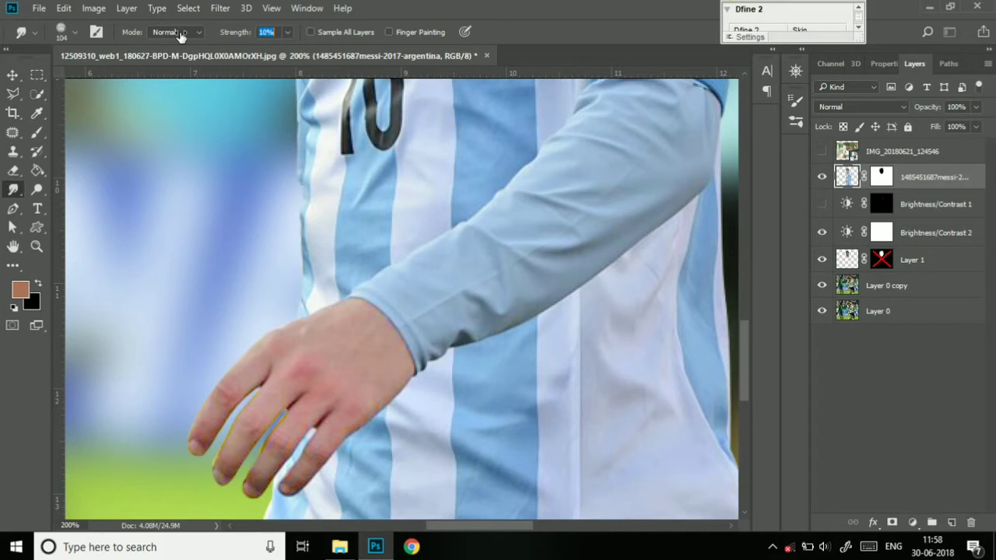
{"action": "left_click_drag", "start_coordinate": [180, 36], "coordinate": [177, 36]}
- Smooth the skin on the back of the hand and fingers, then zoom out
{"action": "left_click_drag", "start_coordinate": [296, 333], "coordinate": [326, 323]}
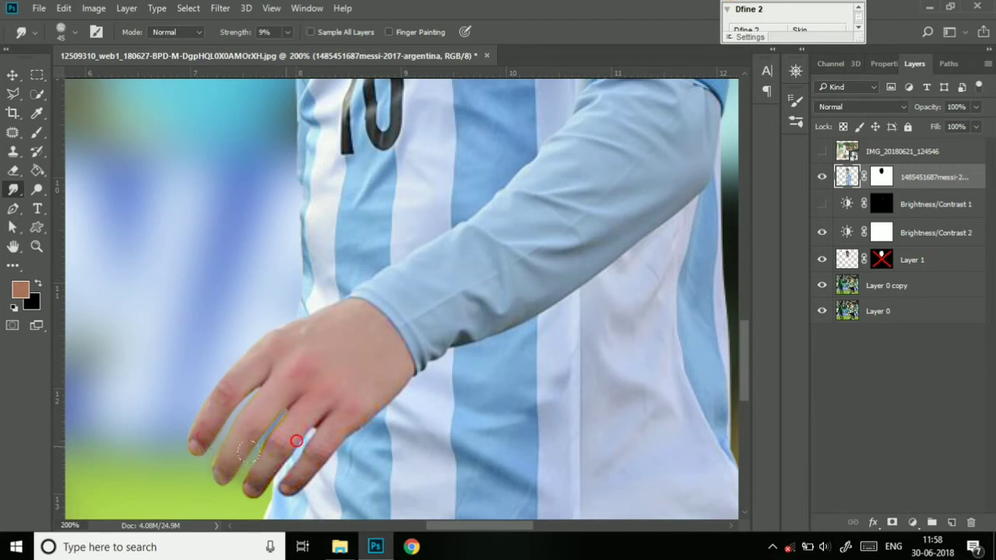
{"action": "left_click", "coordinate": [337, 434]}
{"action": "left_click_drag", "start_coordinate": [350, 399], "coordinate": [341, 324]}
{"action": "left_click_drag", "start_coordinate": [296, 445], "coordinate": [217, 444]}
{"action": "key", "text": "ctrl+minus"}
{"action": "key", "text": "ctrl+minus"}
{"action": "key", "text": "ctrl+minus"}
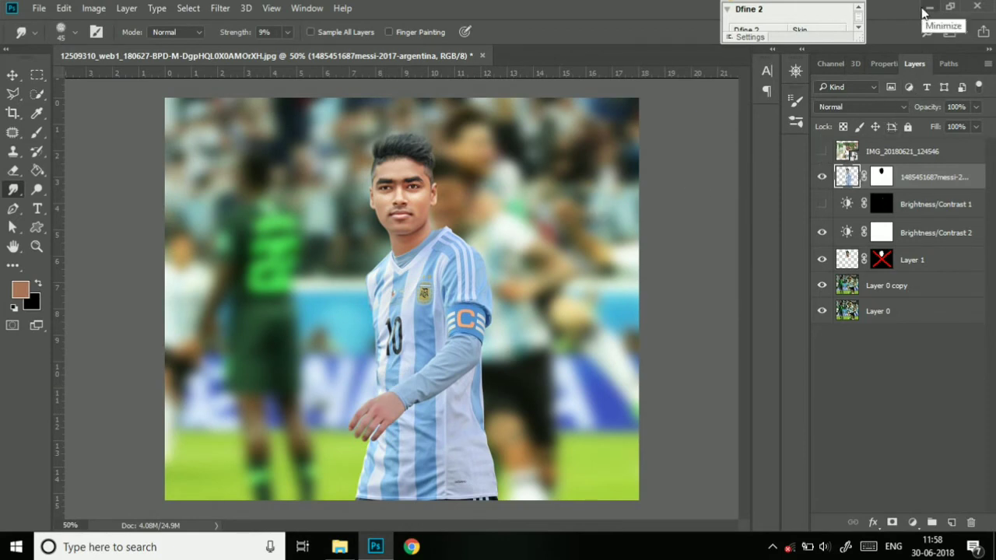
- Place Embedded 1200px-2018_FIFA_World_Cup.svg.png from EDITING MATERIALS > Football
{"action": "left_click", "coordinate": [38, 8]}
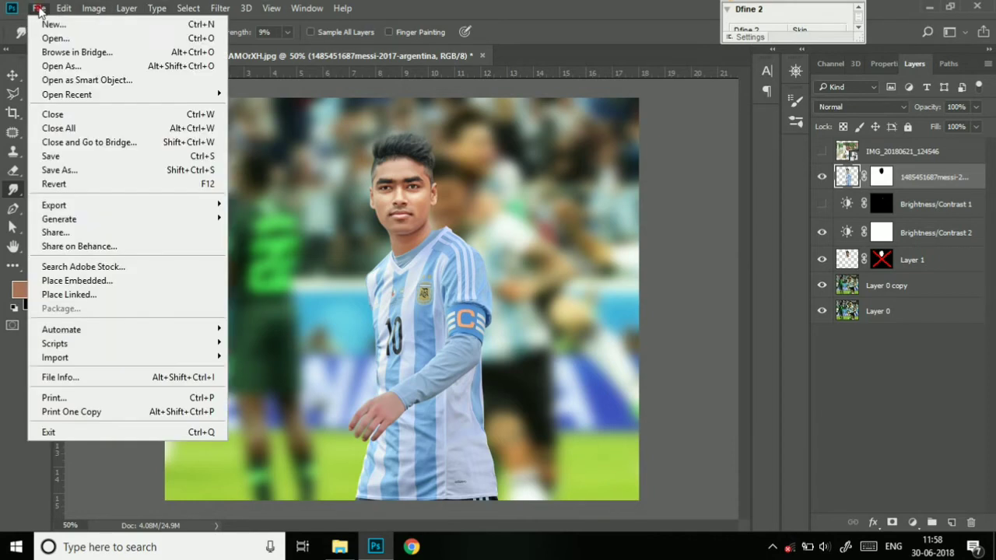
{"action": "left_click", "coordinate": [75, 280]}
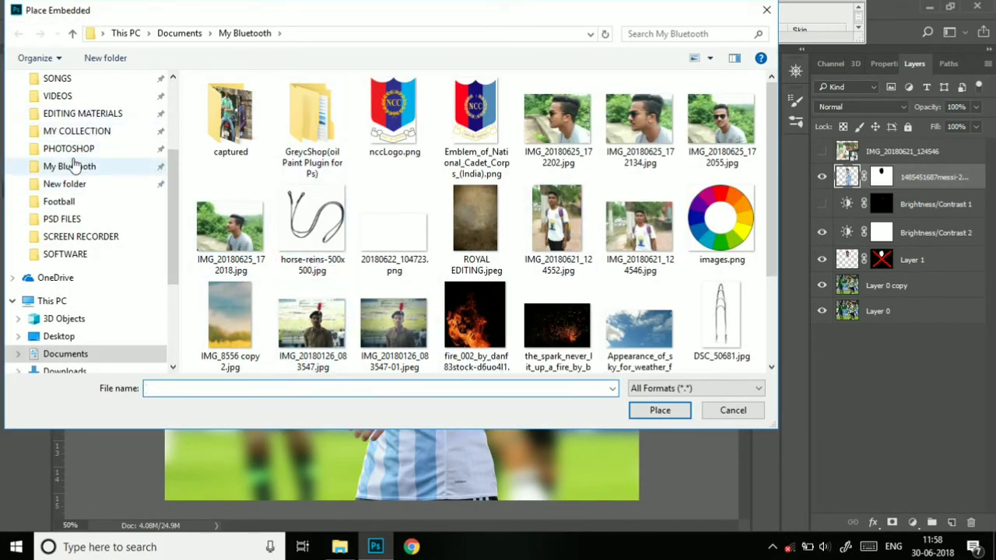
{"action": "left_click", "coordinate": [78, 115]}
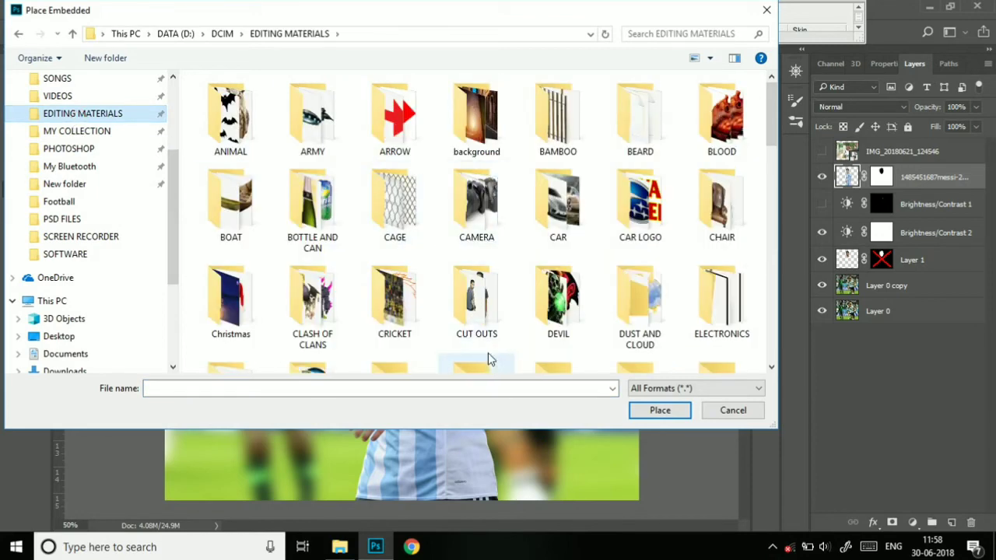
{"action": "scroll", "coordinate": [551, 333], "scroll_direction": "down", "scroll_amount": 2}
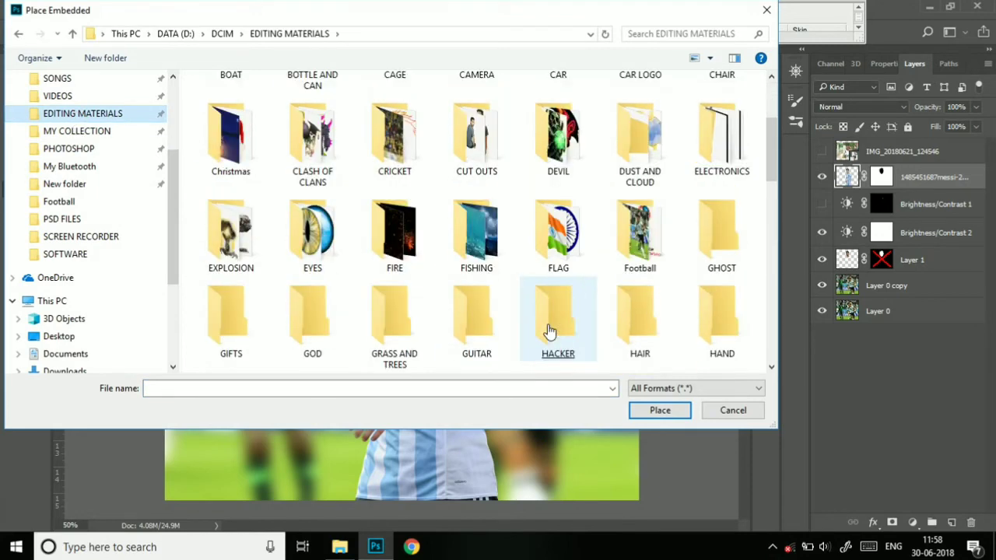
{"action": "left_click", "coordinate": [648, 224]}
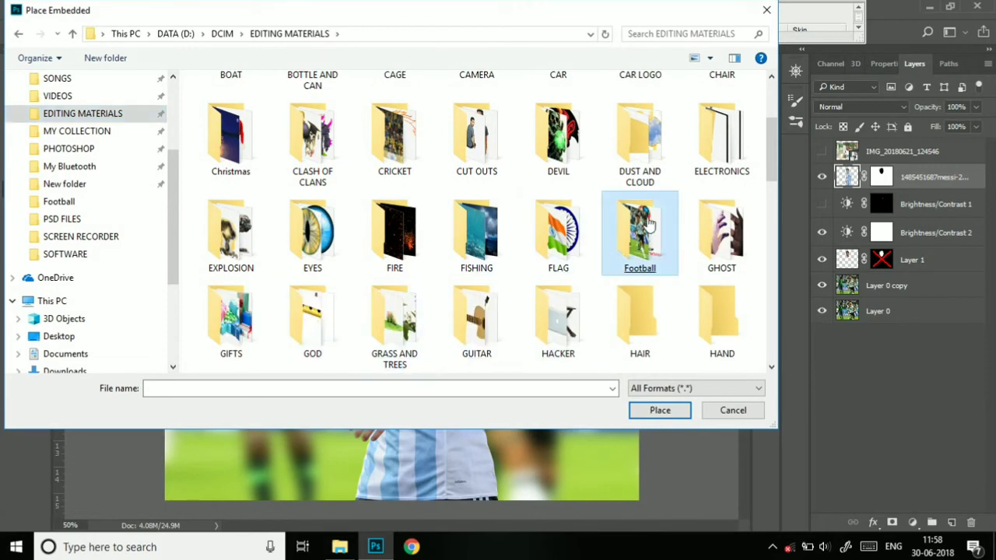
{"action": "double_click", "coordinate": [649, 225]}
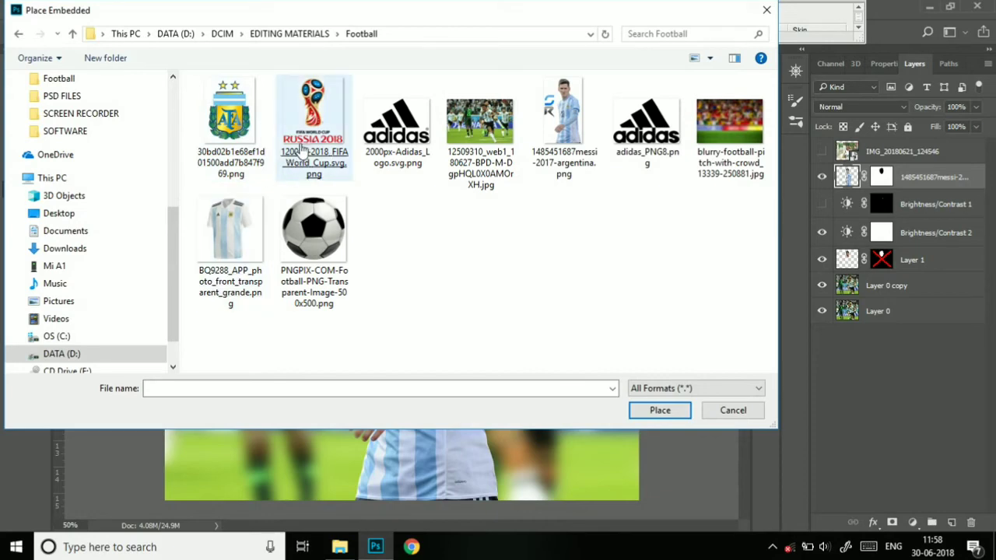
{"action": "left_click", "coordinate": [300, 152]}
{"action": "double_click", "coordinate": [301, 153]}
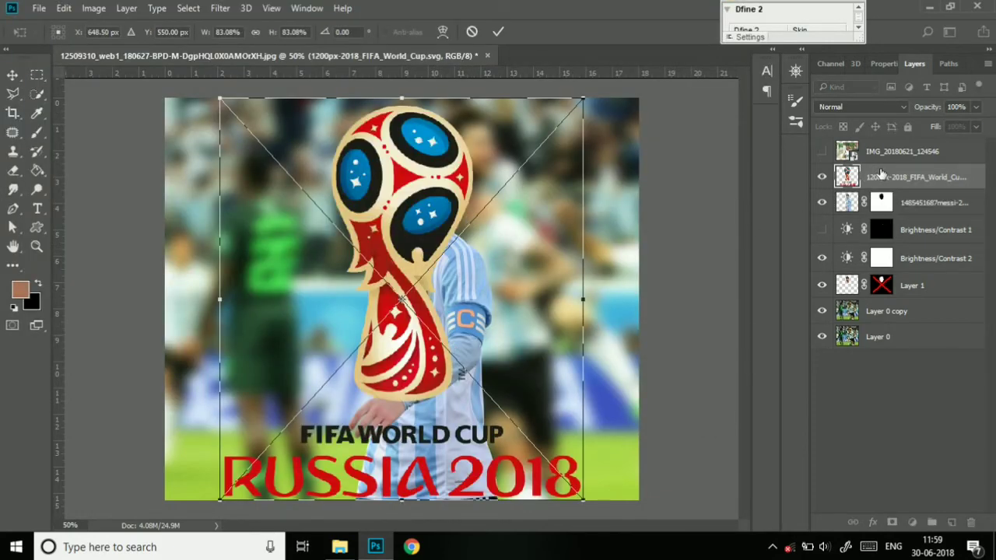
- Commit the placed logo and move its layer below Layer 1
{"action": "left_click", "coordinate": [880, 177]}
{"action": "key", "text": "Return"}
{"action": "key", "text": "r"}
{"action": "left_click", "coordinate": [908, 177]}
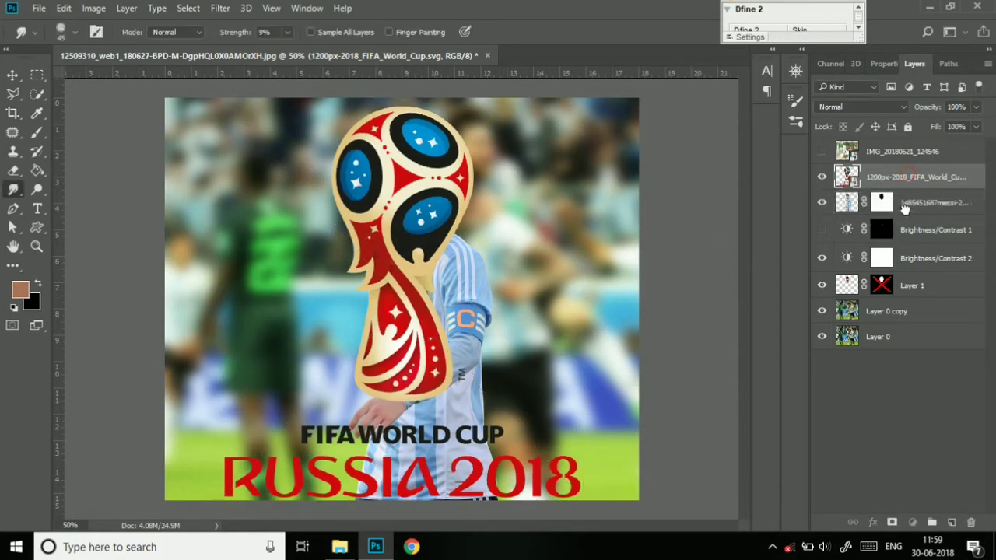
{"action": "left_click_drag", "start_coordinate": [905, 209], "coordinate": [906, 167]}
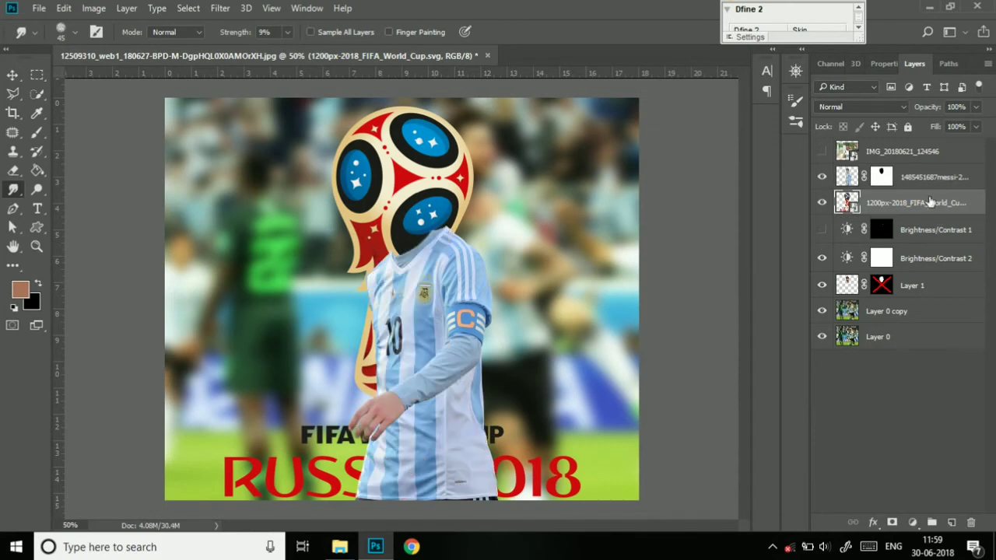
{"action": "left_click_drag", "start_coordinate": [931, 203], "coordinate": [938, 294]}
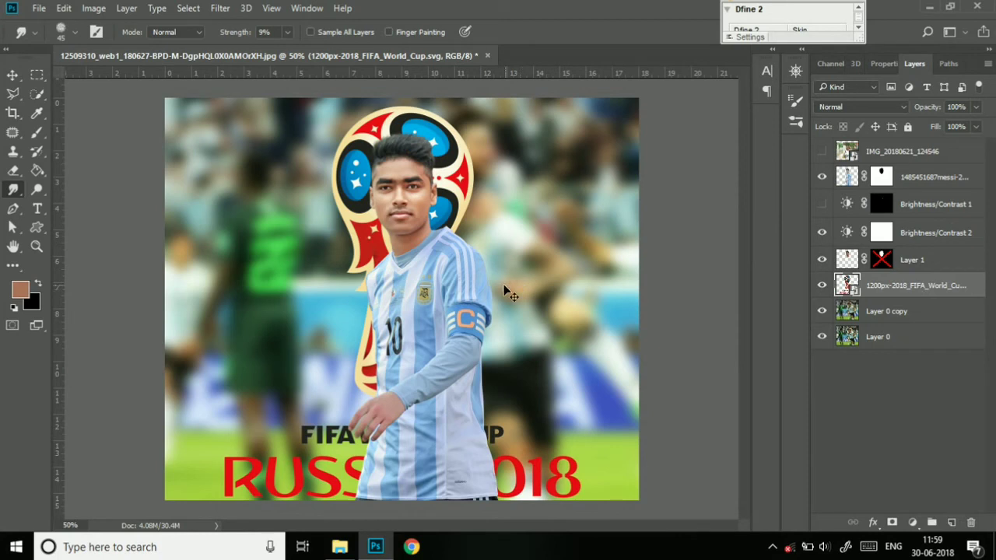
- Scale the logo to about 35% in the top-right corner at 56% opacity
{"action": "key", "text": "ctrl+t"}
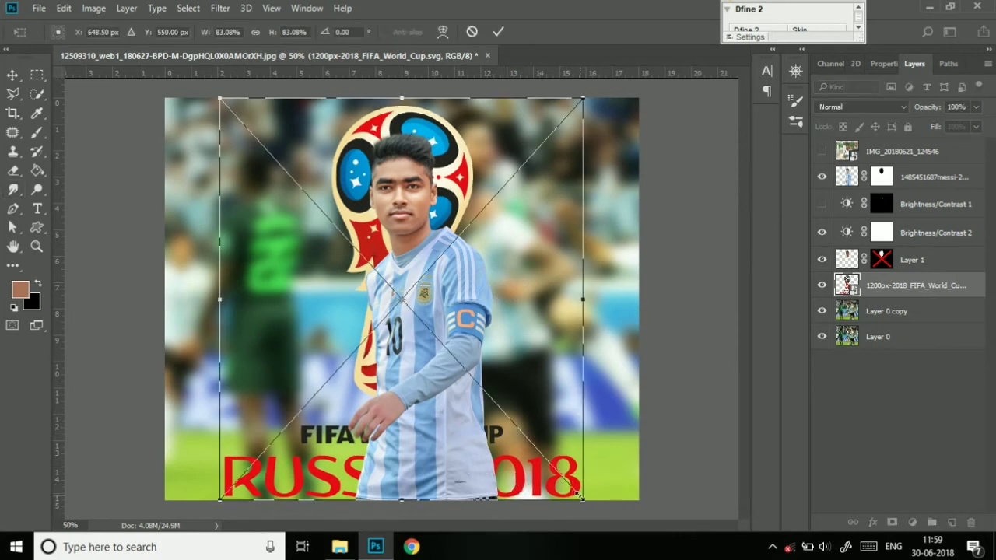
{"action": "left_click_drag", "start_coordinate": [583, 502], "coordinate": [543, 454]}
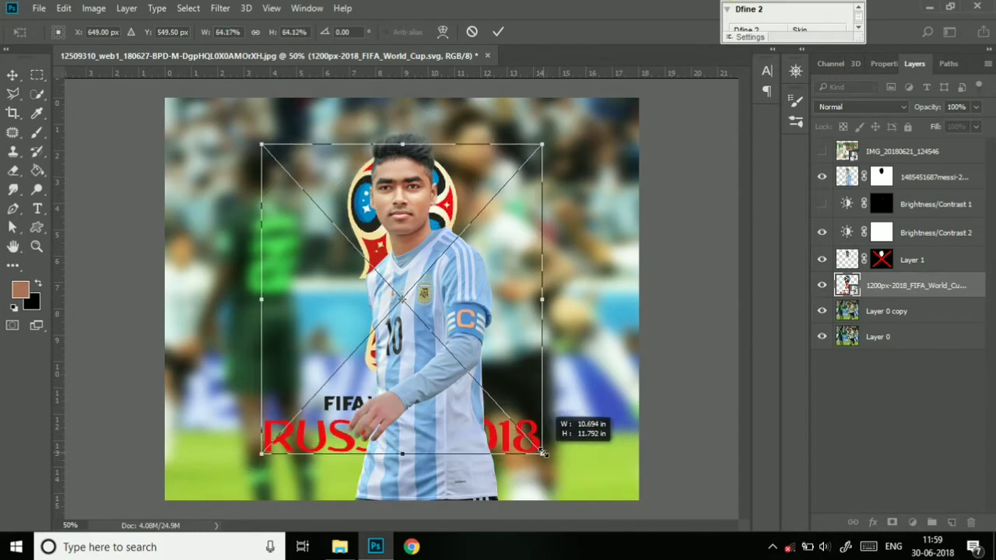
{"action": "left_click_drag", "start_coordinate": [430, 396], "coordinate": [345, 352]}
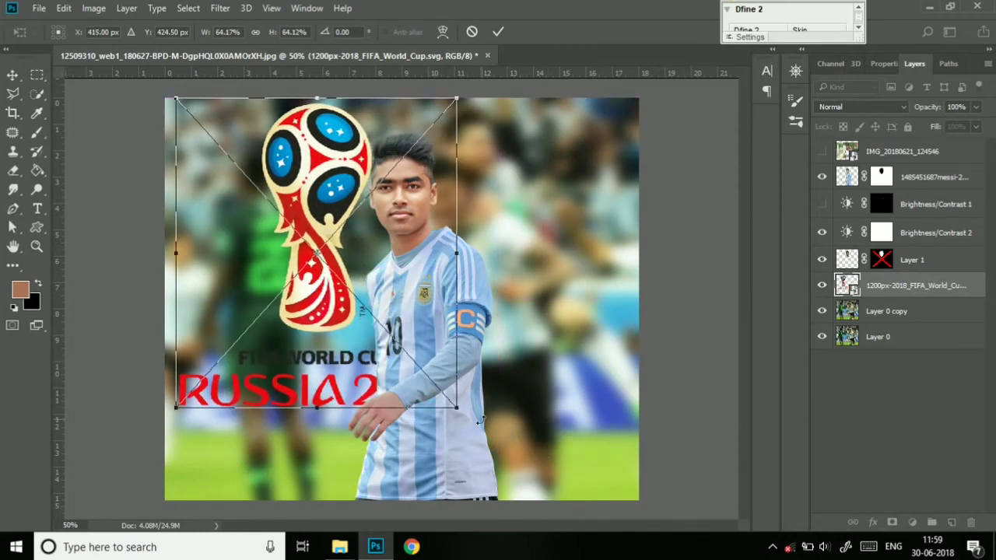
{"action": "left_click_drag", "start_coordinate": [456, 406], "coordinate": [404, 362]}
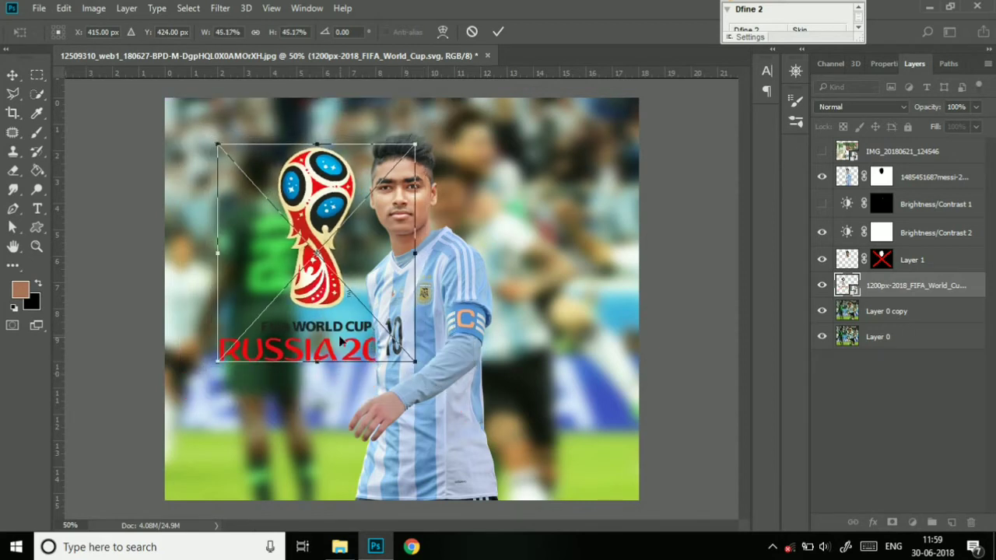
{"action": "left_click_drag", "start_coordinate": [325, 329], "coordinate": [274, 287]}
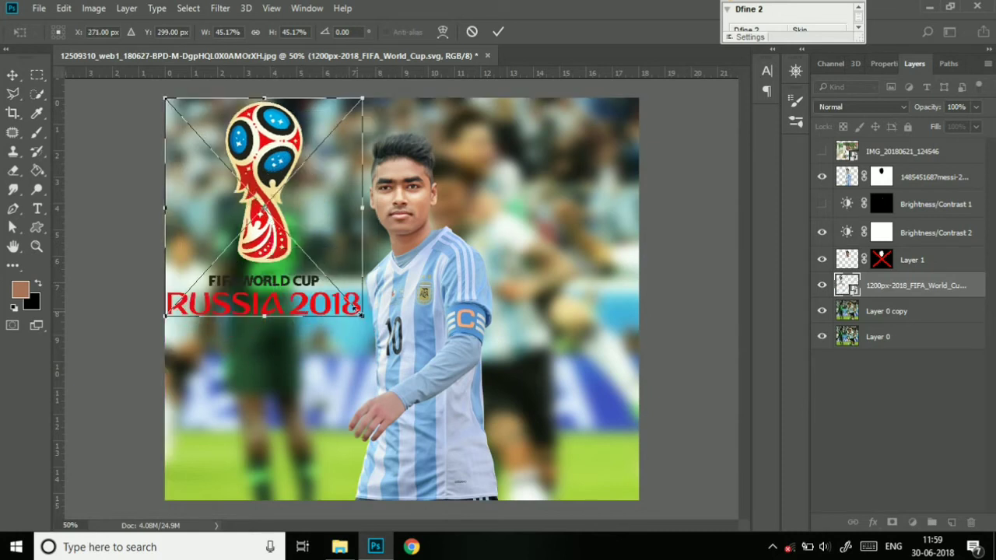
{"action": "left_click_drag", "start_coordinate": [360, 315], "coordinate": [304, 271]}
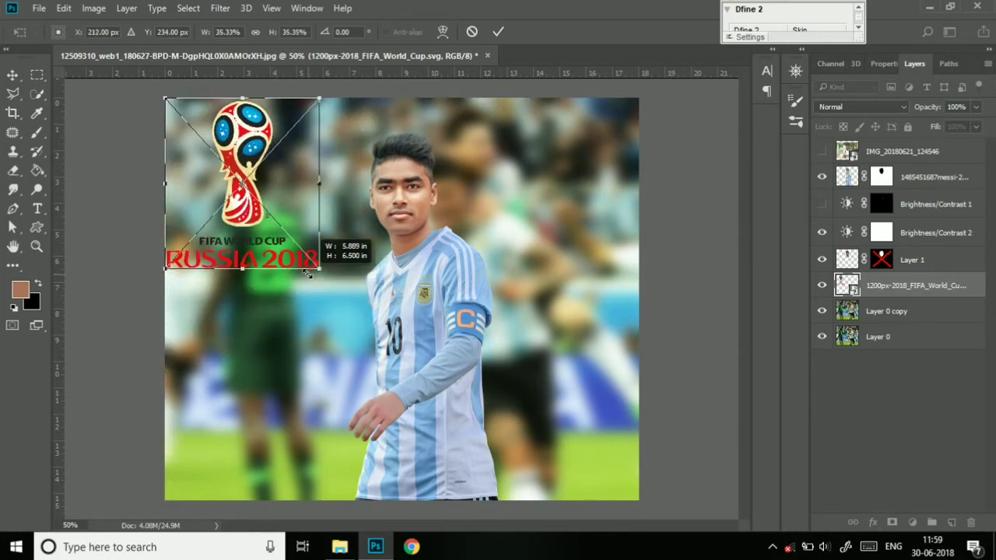
{"action": "left_click_drag", "start_coordinate": [258, 242], "coordinate": [553, 243]}
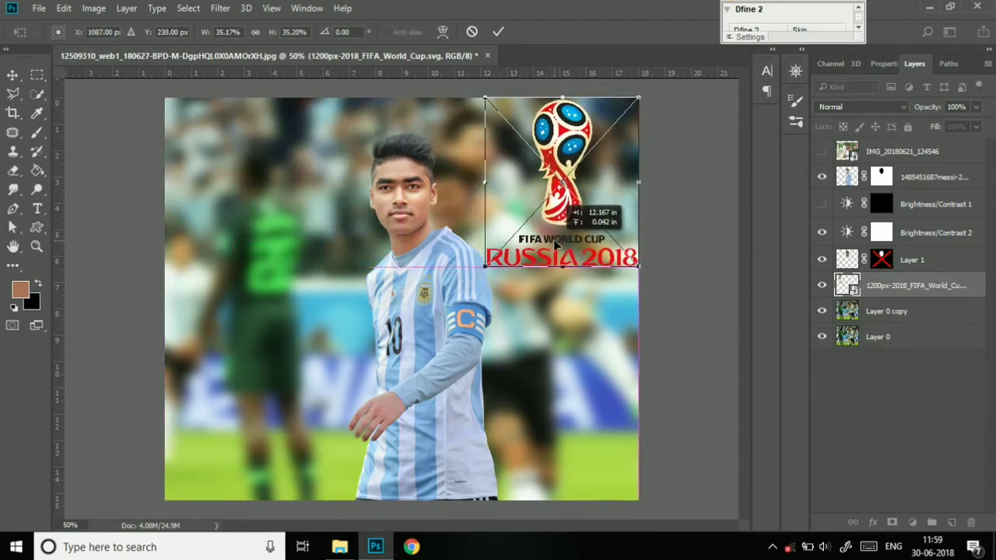
{"action": "key", "text": "Return"}
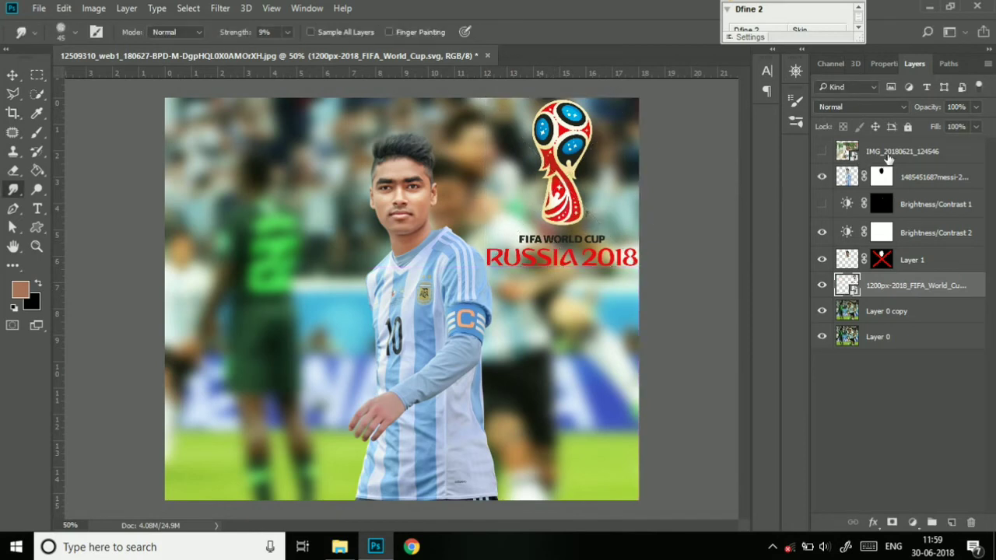
{"action": "left_click_drag", "start_coordinate": [937, 109], "coordinate": [904, 106]}
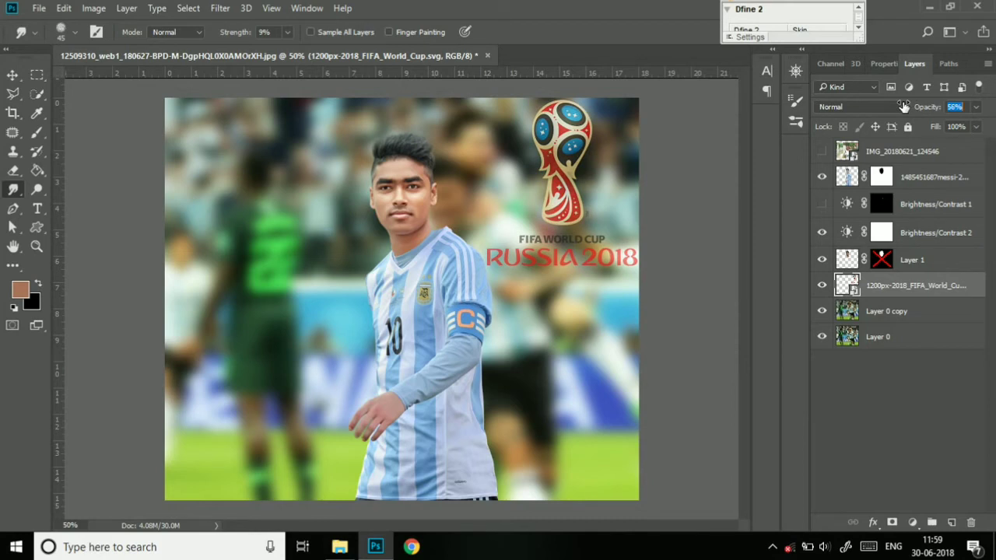
- Place the AFA crest PNG, scale it to about 79% and position it at the top-left
{"action": "left_click", "coordinate": [38, 8]}
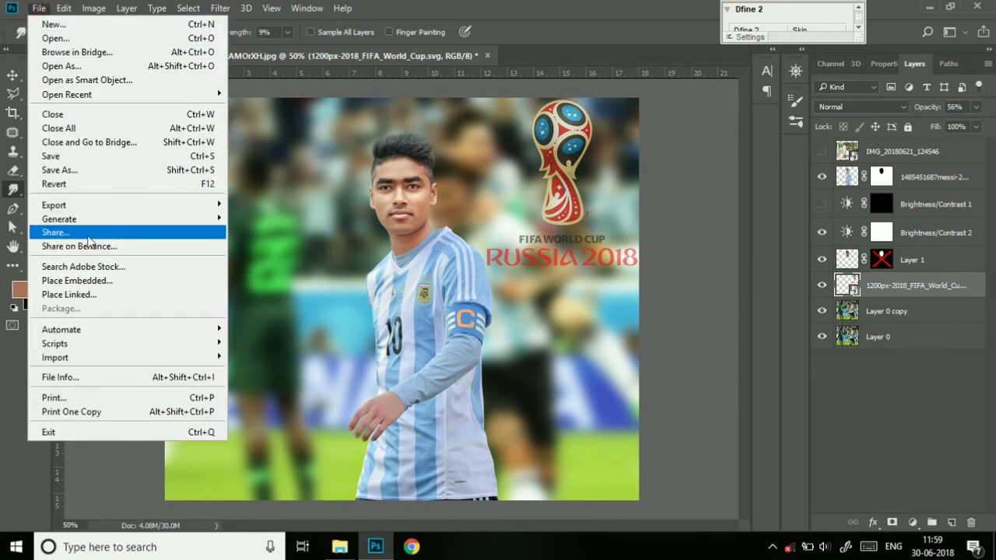
{"action": "left_click", "coordinate": [90, 285]}
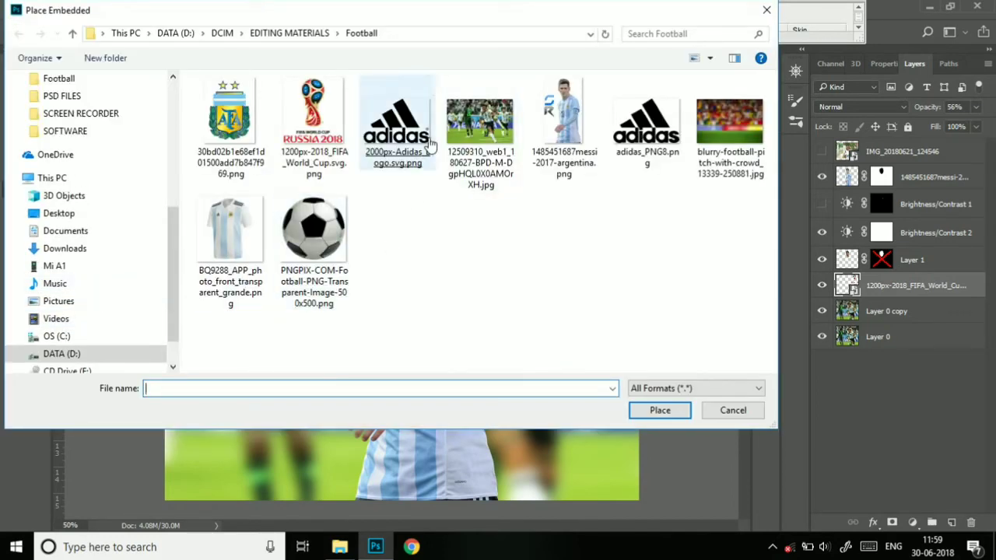
{"action": "key", "text": "Escape"}
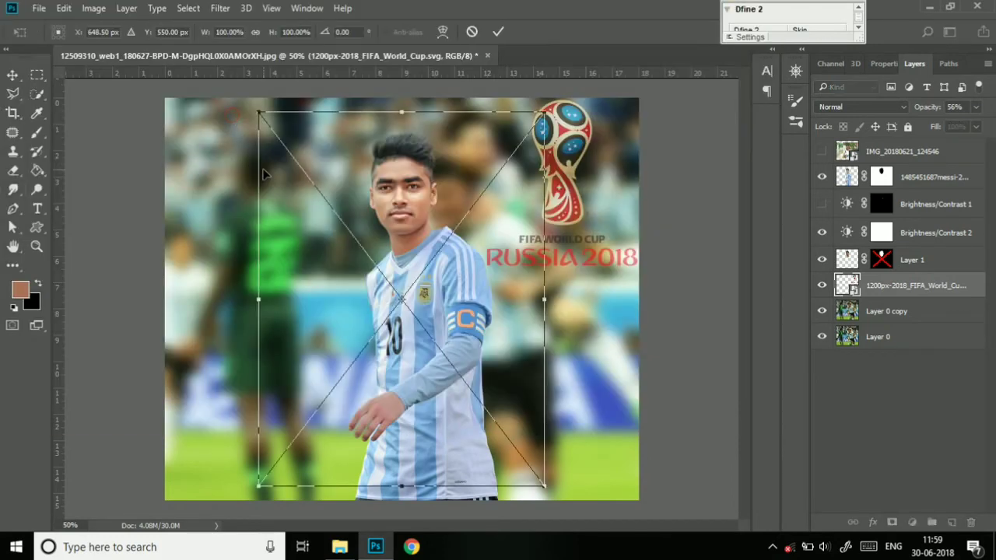
{"action": "left_click_drag", "start_coordinate": [276, 262], "coordinate": [235, 250]}
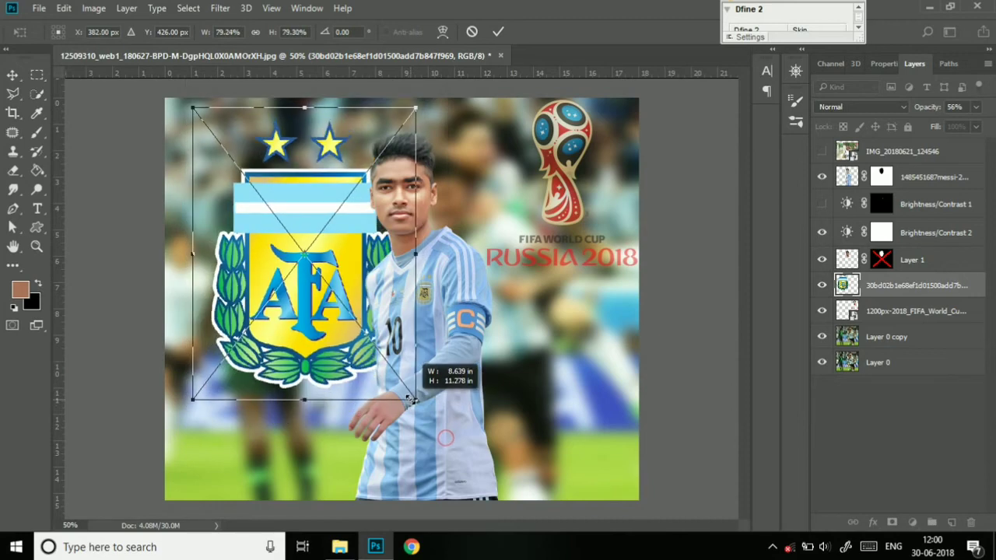
{"action": "left_click_drag", "start_coordinate": [444, 438], "coordinate": [417, 400]}
{"action": "left_click_drag", "start_coordinate": [348, 372], "coordinate": [319, 354]}
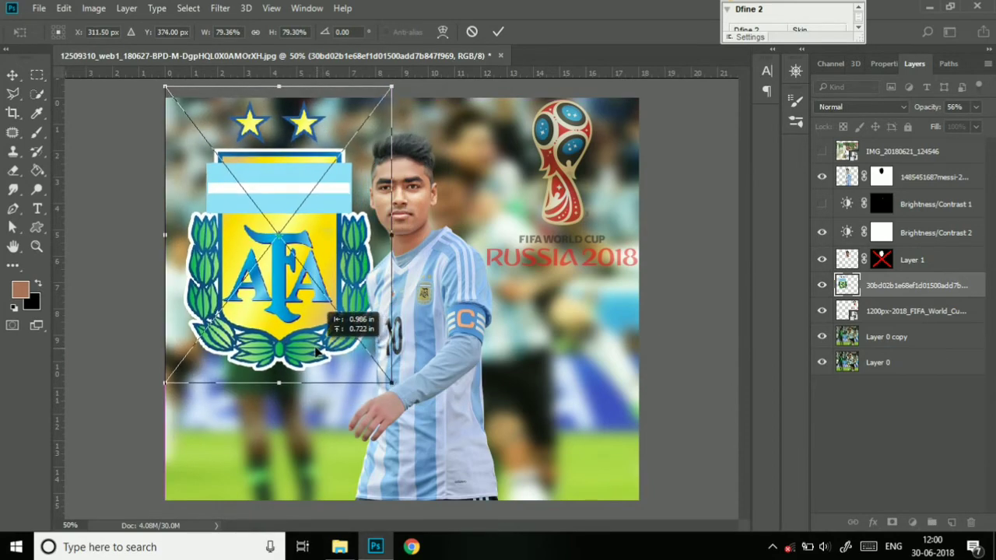
{"action": "left_click_drag", "start_coordinate": [321, 354], "coordinate": [314, 351]}
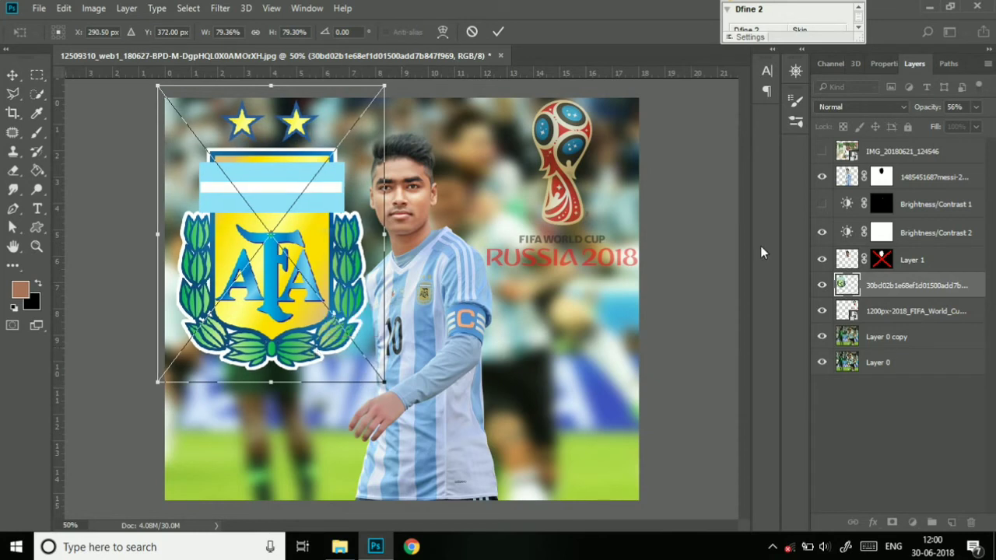
{"action": "key", "text": "Return"}
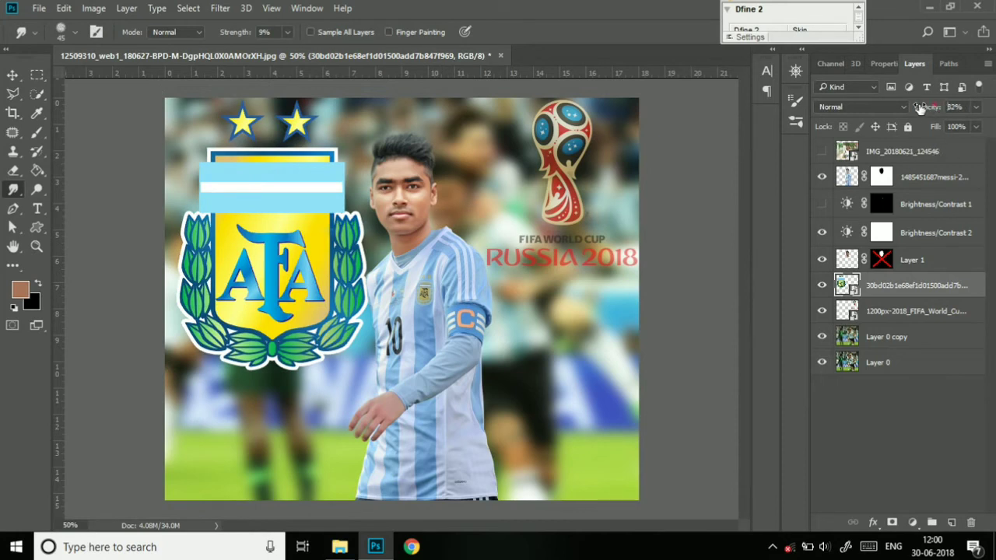
- Lower the crest's opacity, then enlarge it to about 93% and shift it left
{"action": "left_click_drag", "start_coordinate": [938, 107], "coordinate": [897, 115]}
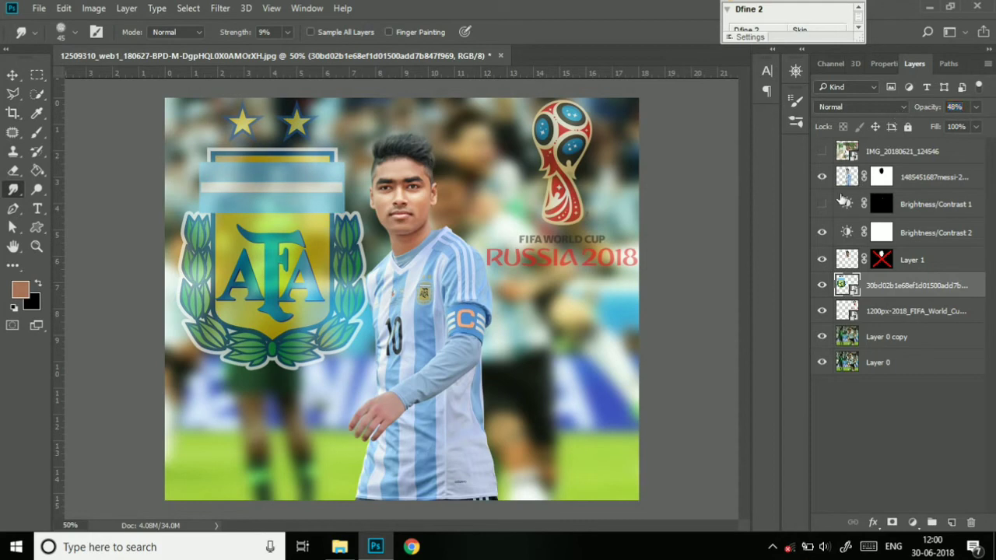
{"action": "key", "text": "ctrl+t"}
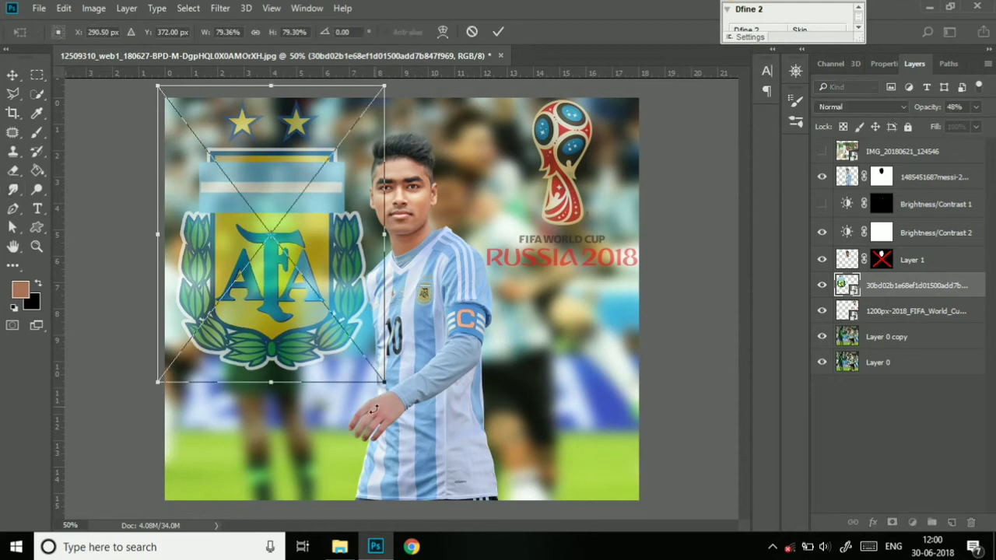
{"action": "left_click_drag", "start_coordinate": [381, 381], "coordinate": [439, 414]}
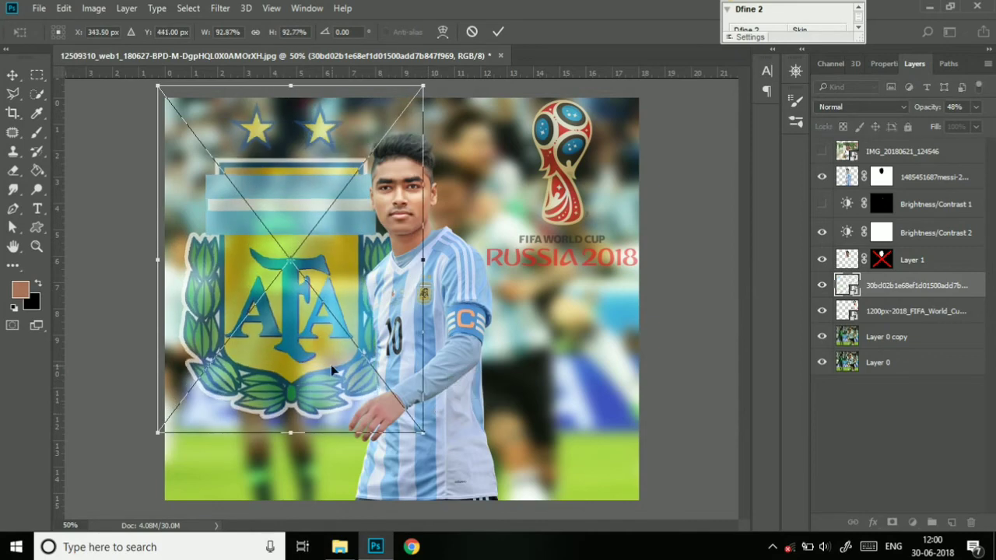
{"action": "left_click_drag", "start_coordinate": [337, 368], "coordinate": [321, 368]}
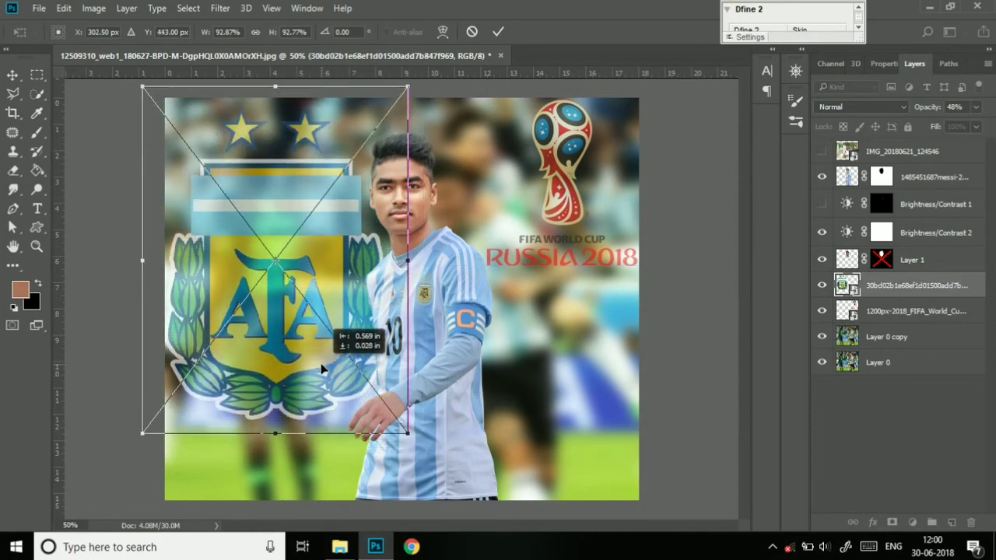
{"action": "key", "text": "Return"}
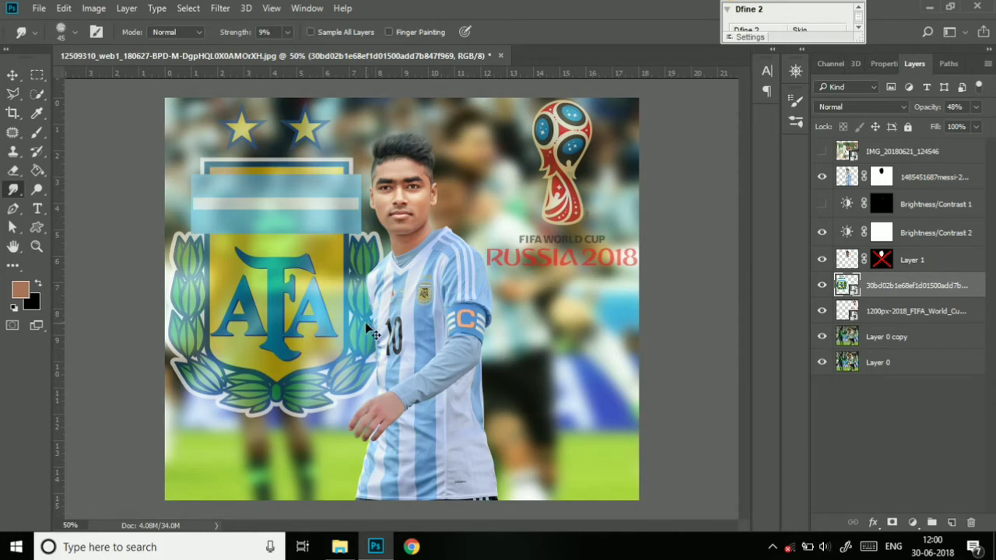
- Enlarge the crest to about 114% and make it more transparent
{"action": "key", "text": "ctrl+t"}
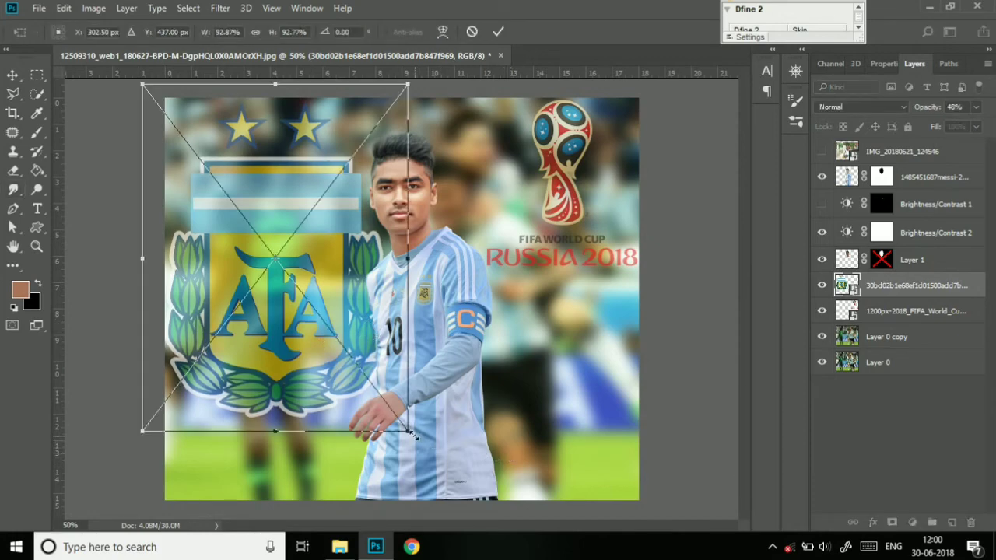
{"action": "left_click_drag", "start_coordinate": [429, 447], "coordinate": [489, 499]}
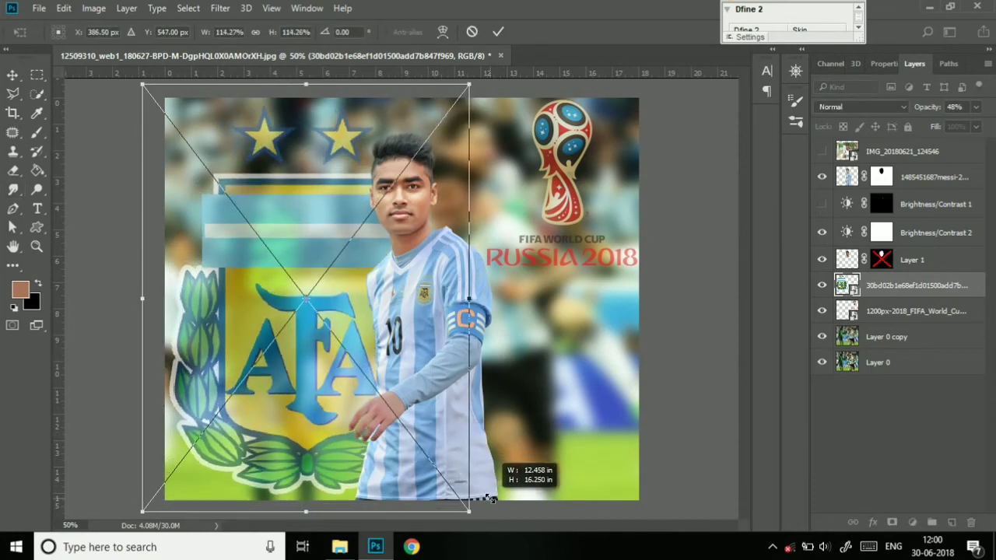
{"action": "left_click_drag", "start_coordinate": [337, 433], "coordinate": [339, 429]}
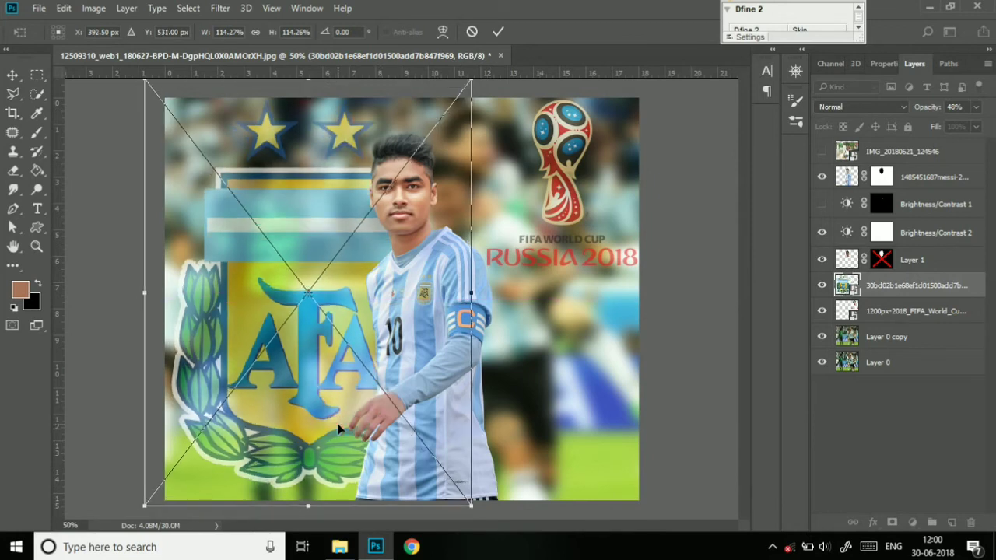
{"action": "key", "text": "Return"}
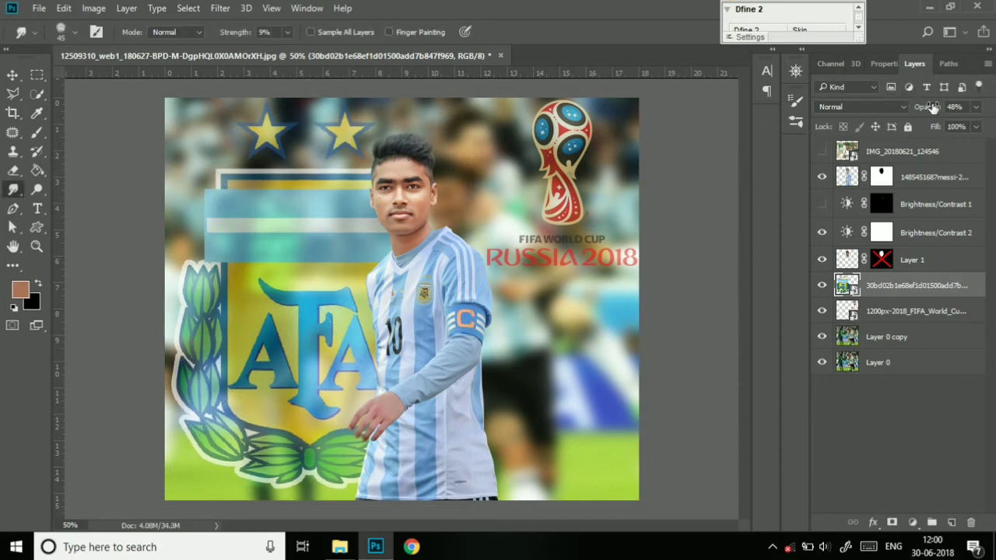
{"action": "left_click_drag", "start_coordinate": [919, 108], "coordinate": [927, 106]}
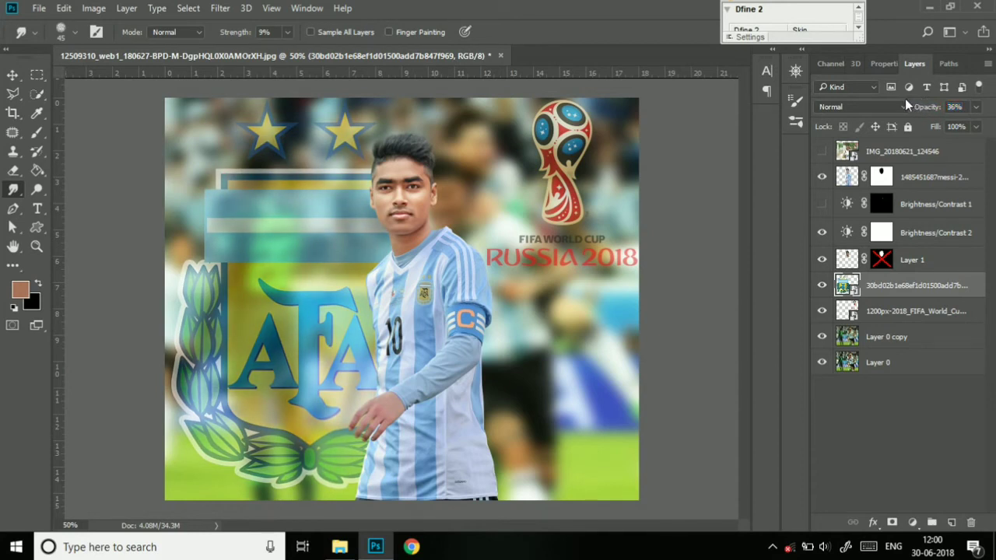
- Shrink the crest to about 56% and move it into the top-left corner
{"action": "key", "text": "ctrl+t"}
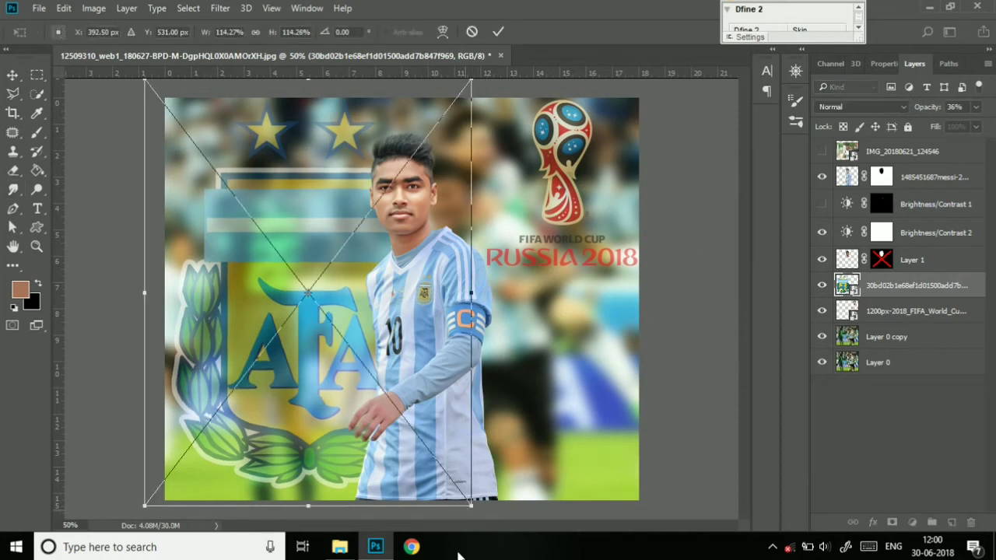
{"action": "left_click_drag", "start_coordinate": [467, 505], "coordinate": [404, 459]}
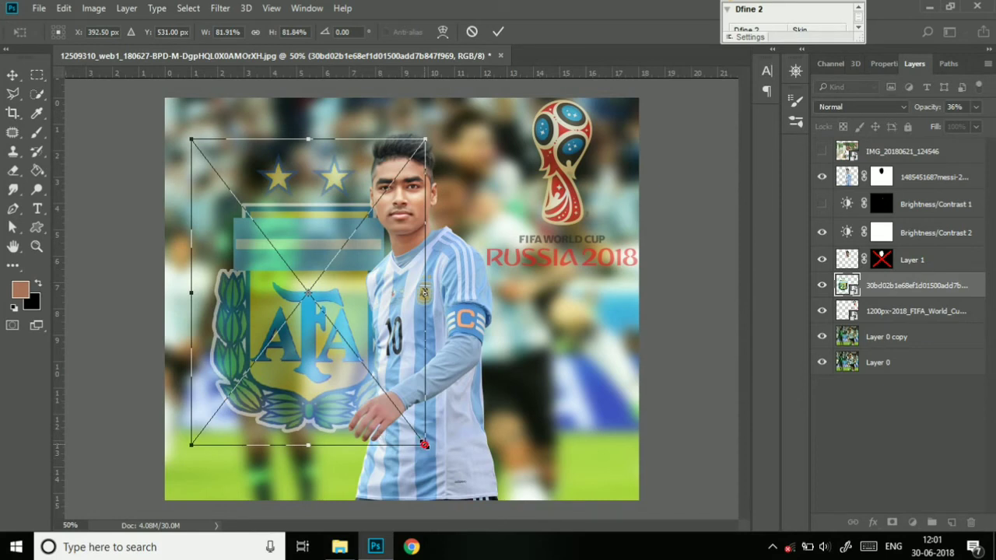
{"action": "left_click_drag", "start_coordinate": [425, 444], "coordinate": [399, 416]}
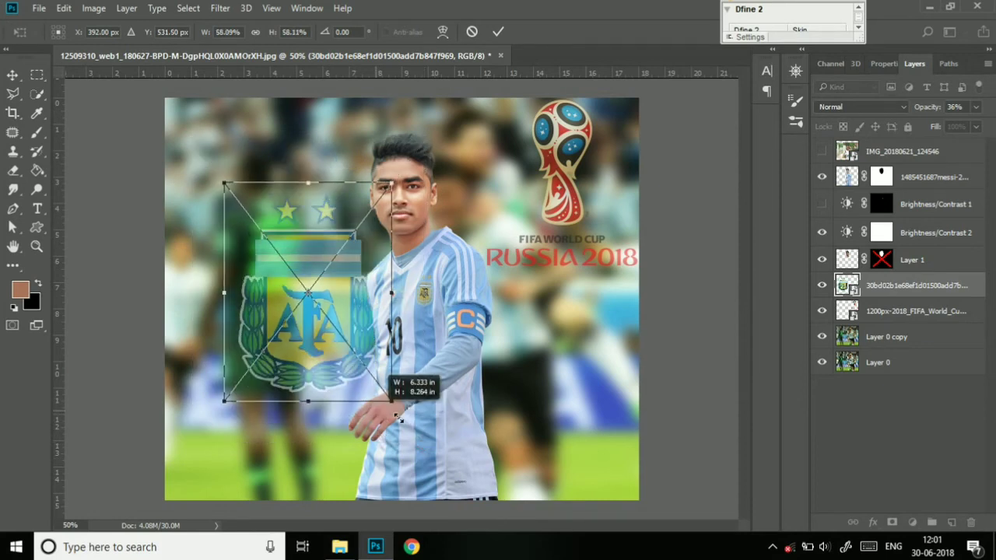
{"action": "left_click_drag", "start_coordinate": [345, 381], "coordinate": [296, 289]}
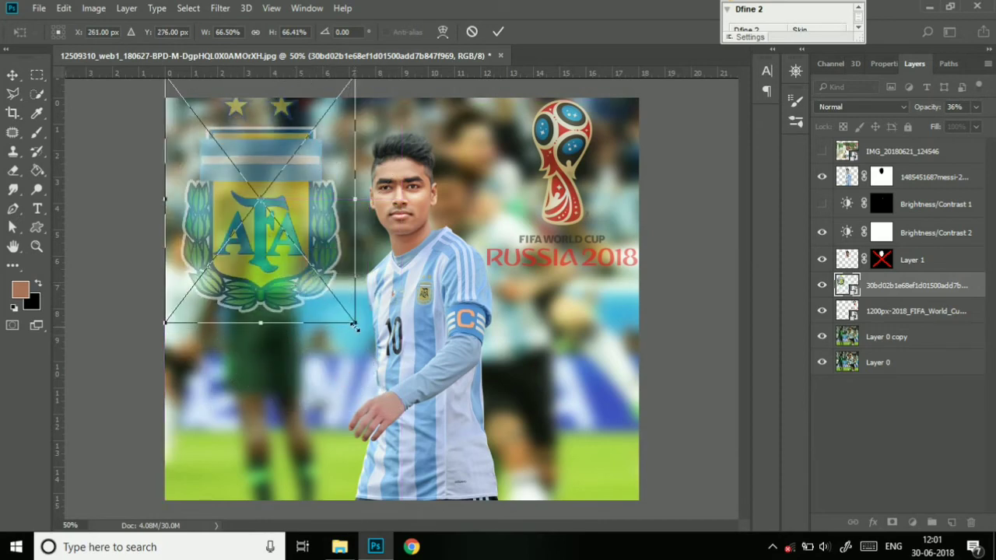
{"action": "left_click_drag", "start_coordinate": [352, 323], "coordinate": [338, 317]}
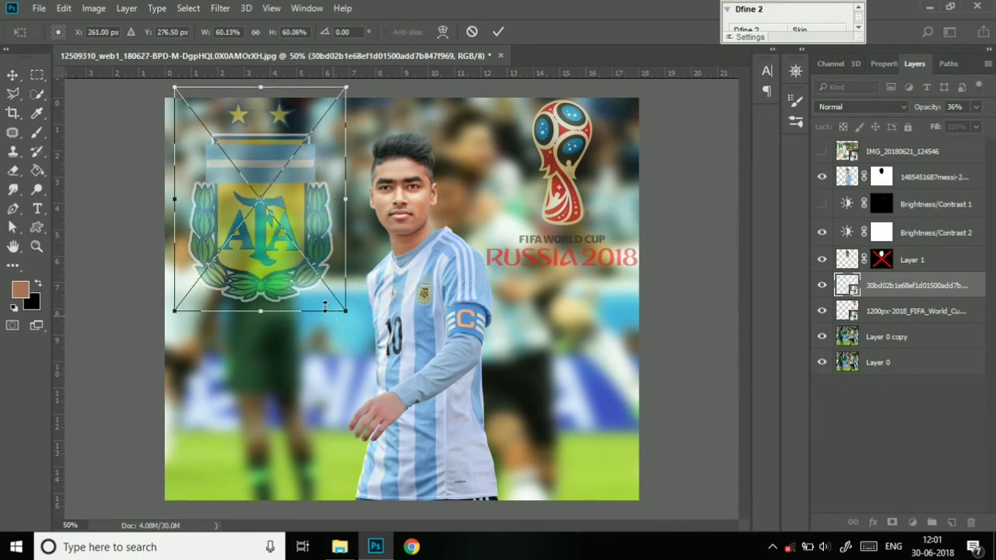
{"action": "left_click_drag", "start_coordinate": [339, 317], "coordinate": [327, 307]}
{"action": "left_click_drag", "start_coordinate": [290, 268], "coordinate": [286, 267]}
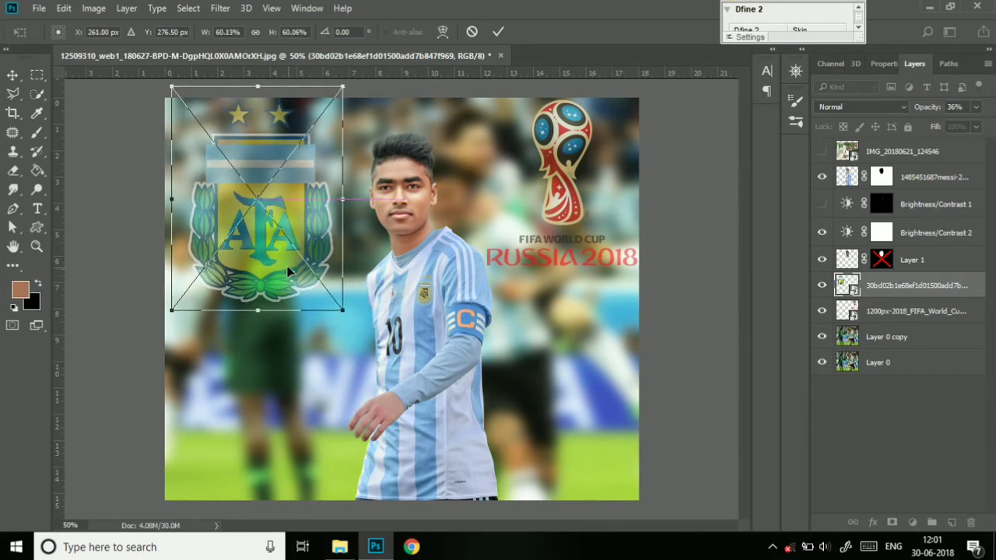
{"action": "left_click_drag", "start_coordinate": [339, 308], "coordinate": [337, 302]}
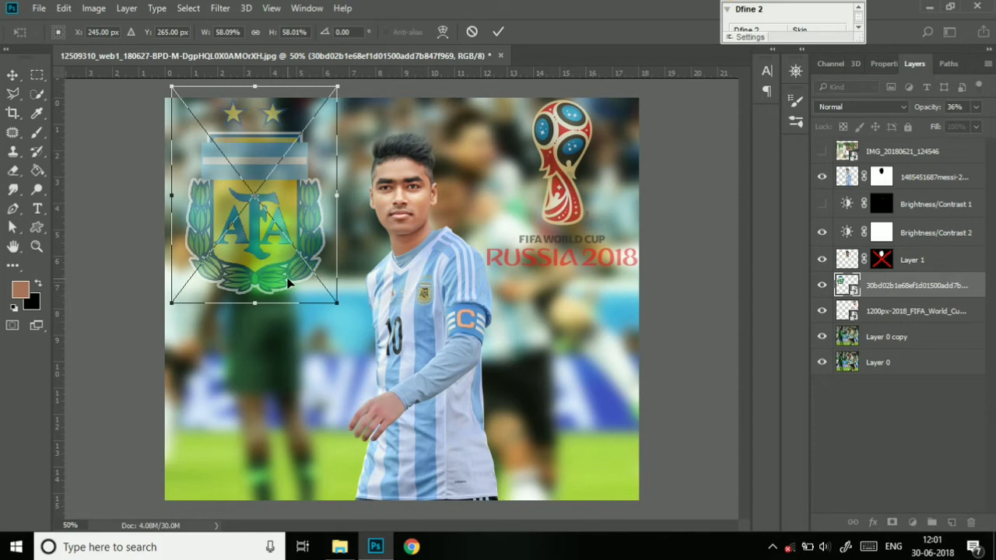
{"action": "left_click", "coordinate": [13, 189]}
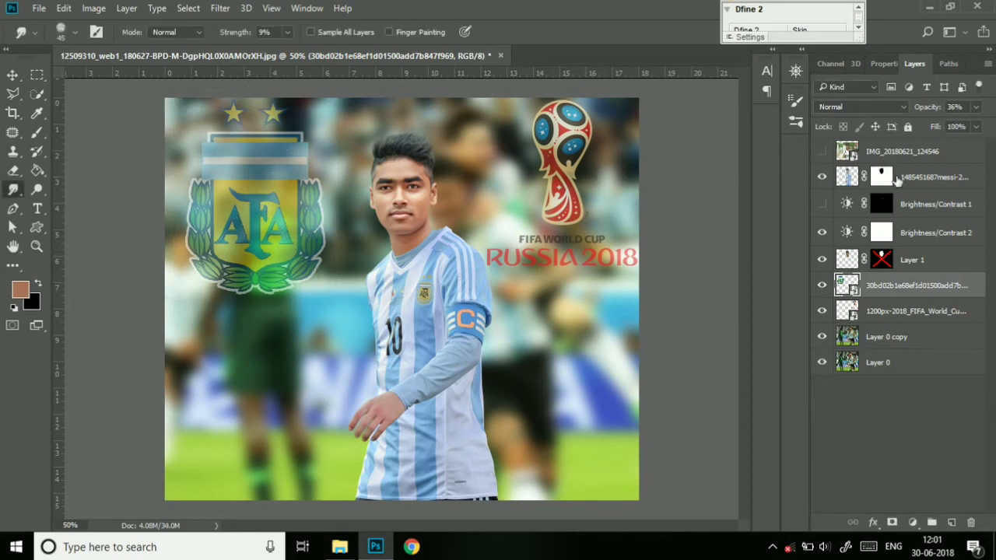
- Set the AFA crest layer's opacity to 56%
{"action": "left_click", "coordinate": [937, 302]}
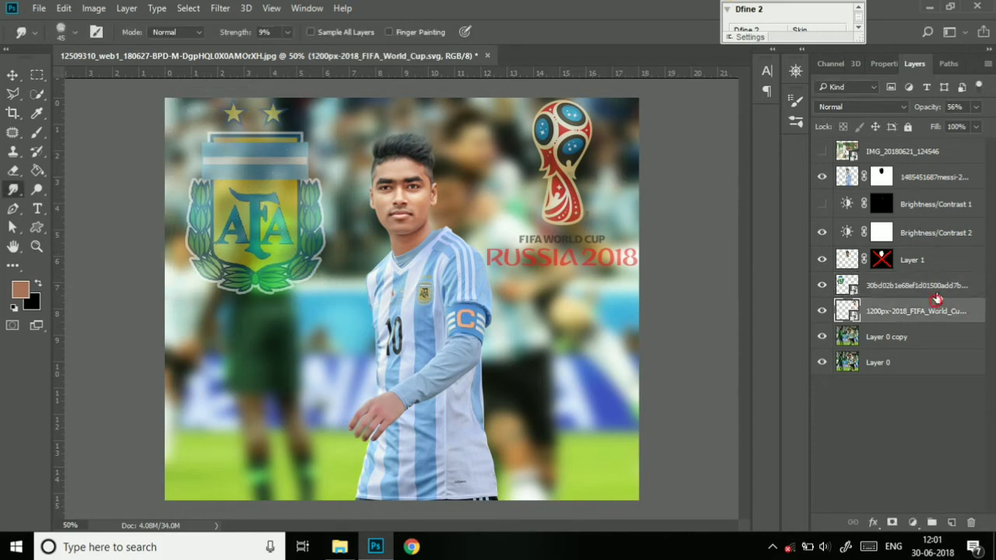
{"action": "left_click", "coordinate": [938, 288]}
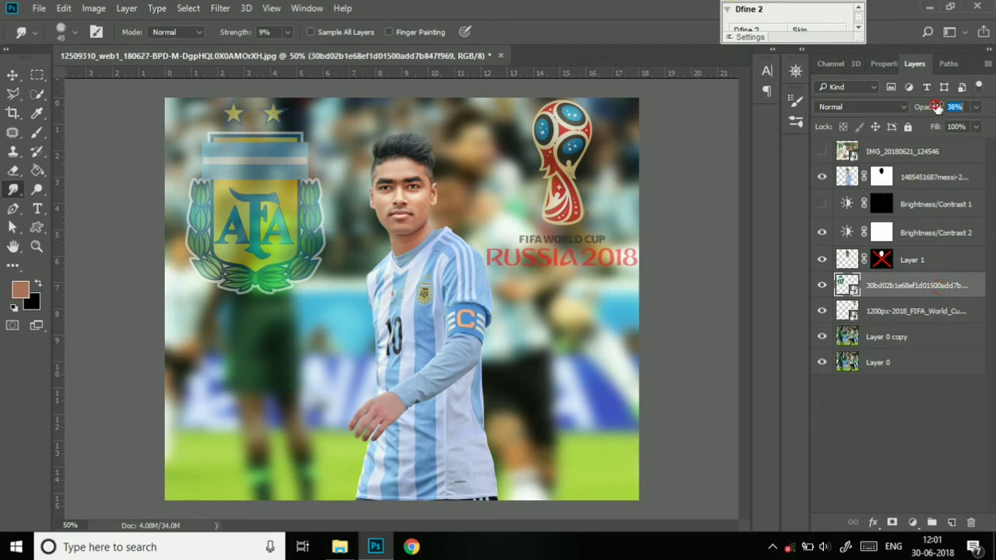
{"action": "left_click_drag", "start_coordinate": [936, 107], "coordinate": [951, 108]}
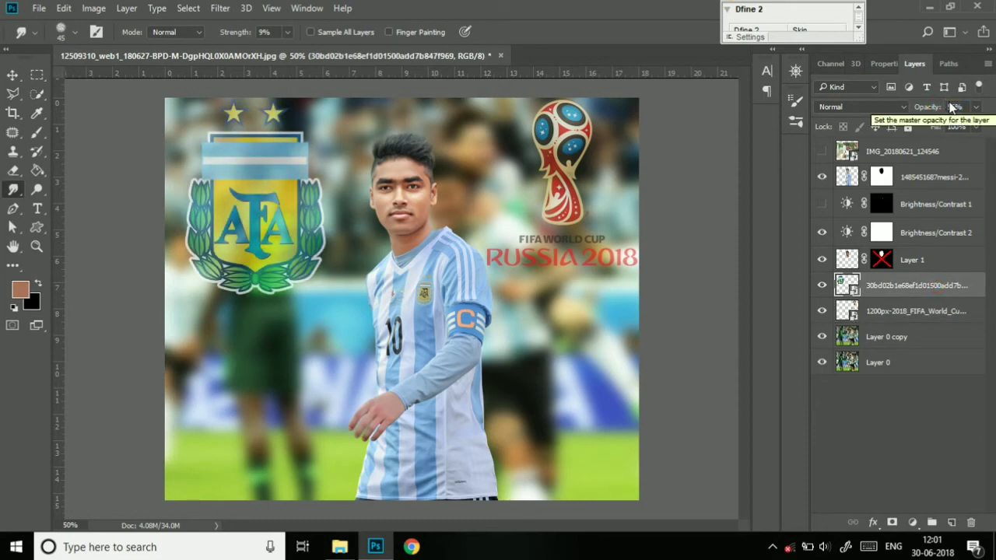
- Place the football PNG and scale it to about 138.8% in the poster's lower-left
{"action": "left_click", "coordinate": [39, 9]}
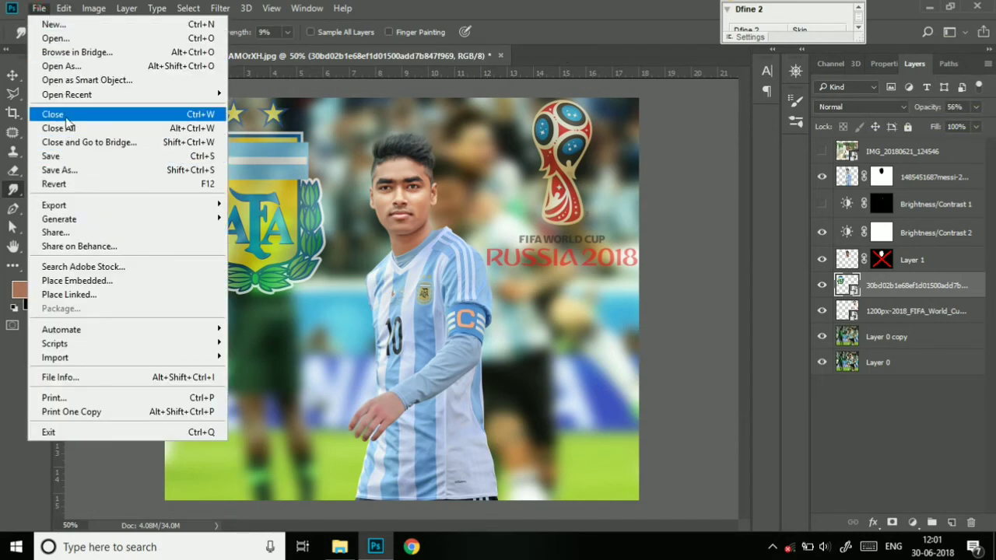
{"action": "left_click", "coordinate": [88, 277]}
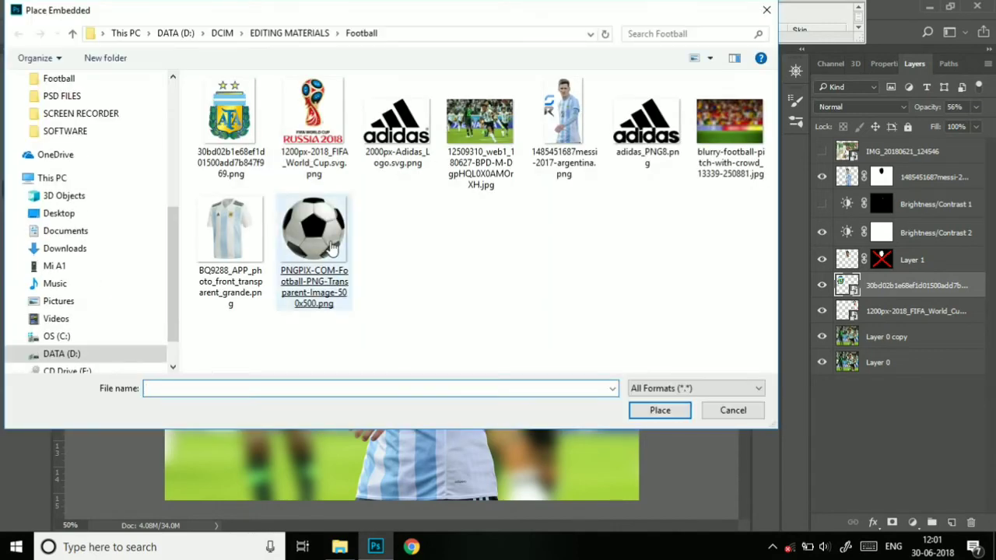
{"action": "double_click", "coordinate": [314, 229]}
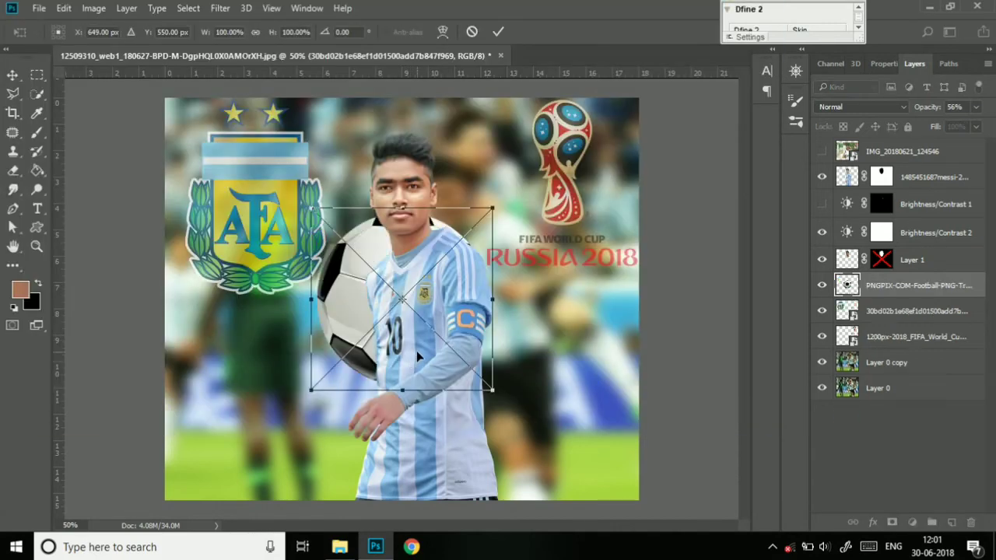
{"action": "left_click_drag", "start_coordinate": [372, 348], "coordinate": [225, 458]}
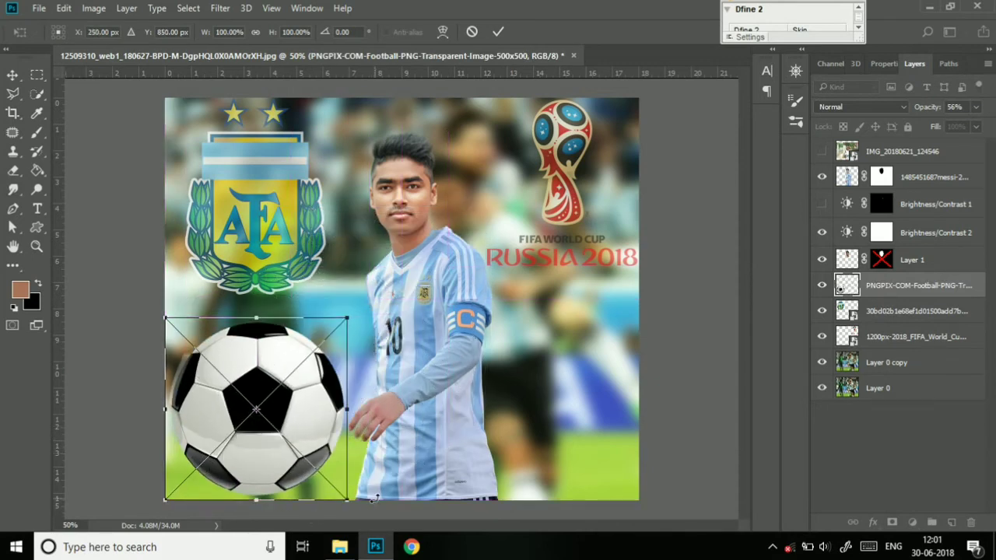
{"action": "left_click_drag", "start_coordinate": [348, 499], "coordinate": [401, 515]}
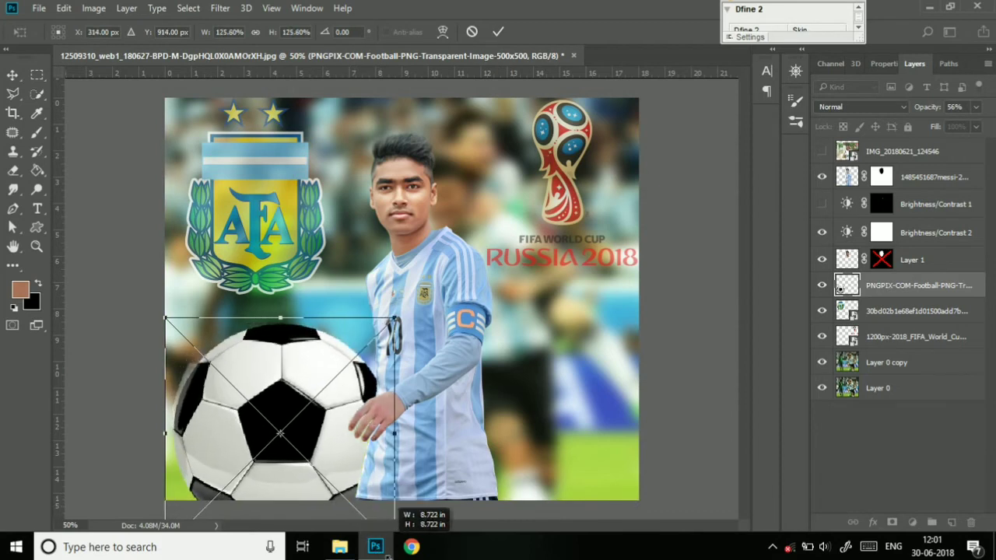
{"action": "mouse_move", "coordinate": [397, 557]}
{"action": "left_mouse_down"}
{"action": "mouse_move", "coordinate": [382, 558]}
{"action": "mouse_move", "coordinate": [388, 504]}
{"action": "left_mouse_up"}
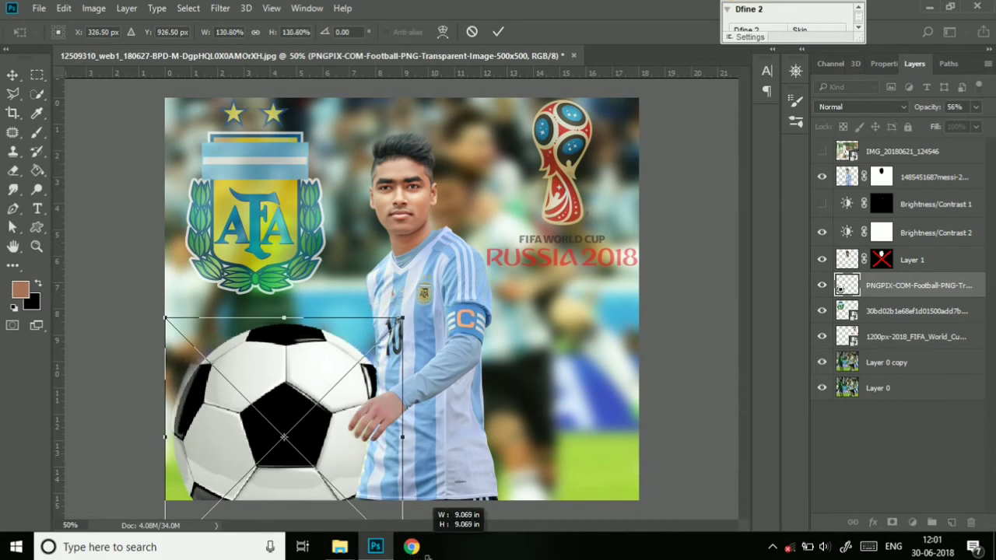
{"action": "left_click_drag", "start_coordinate": [348, 469], "coordinate": [352, 458]}
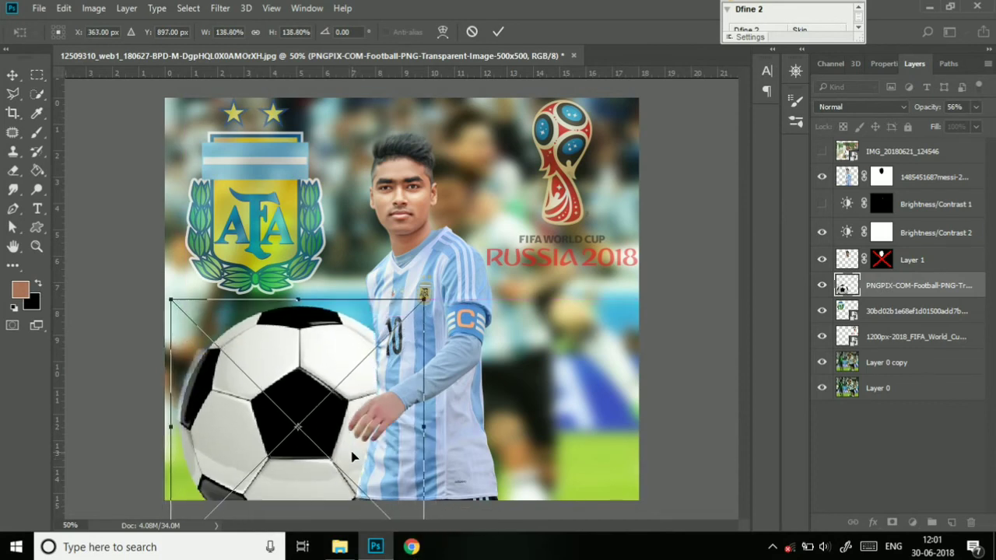
{"action": "left_click", "coordinate": [13, 189]}
- Apply a Motion Blur of about 33 pixels to the football
{"action": "left_click", "coordinate": [218, 9]}
{"action": "mouse_move", "coordinate": [228, 169]}
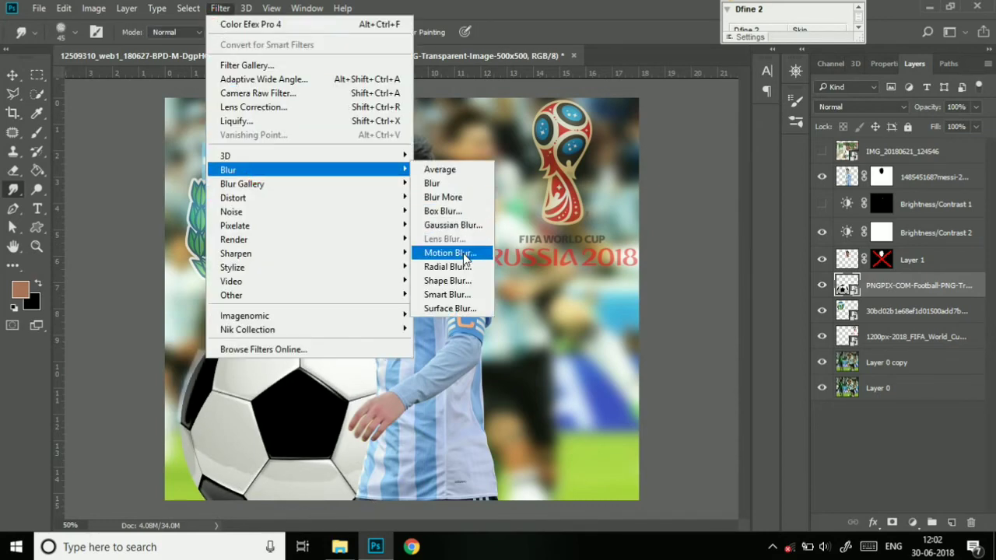
{"action": "left_click", "coordinate": [460, 253]}
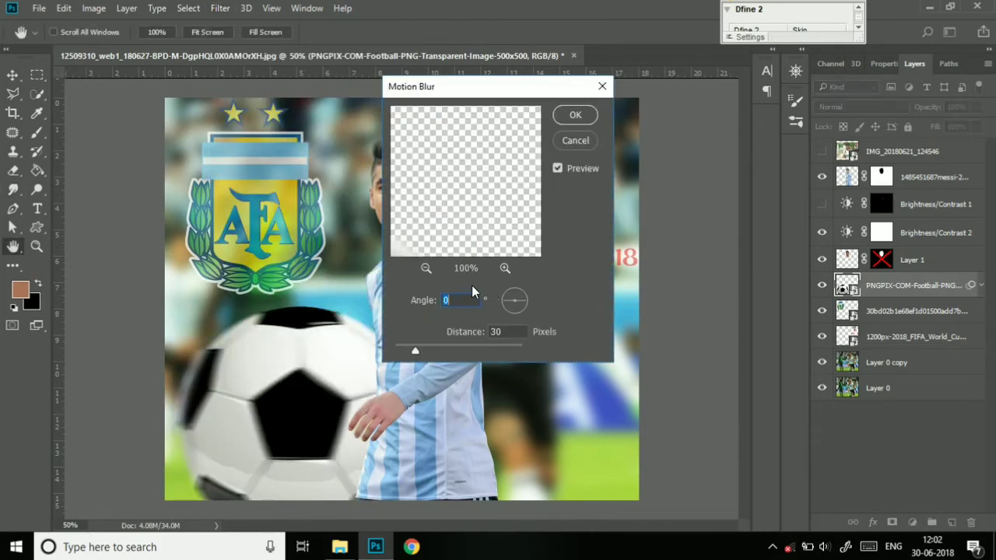
{"action": "left_click_drag", "start_coordinate": [415, 354], "coordinate": [418, 354]}
{"action": "left_click", "coordinate": [418, 354]}
{"action": "left_click", "coordinate": [574, 118]}
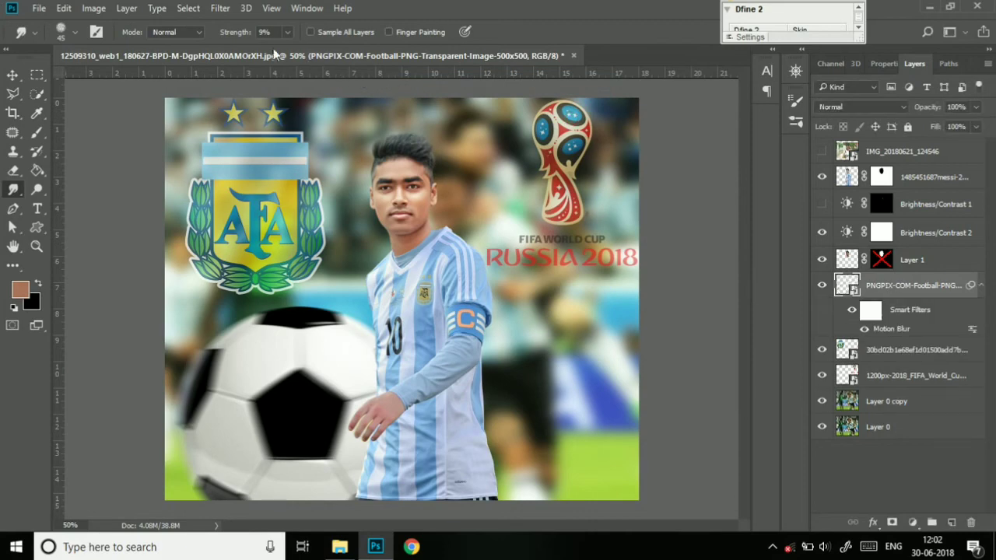
- Add a Gaussian Blur with radius 6.8 to the football
{"action": "left_click", "coordinate": [217, 9]}
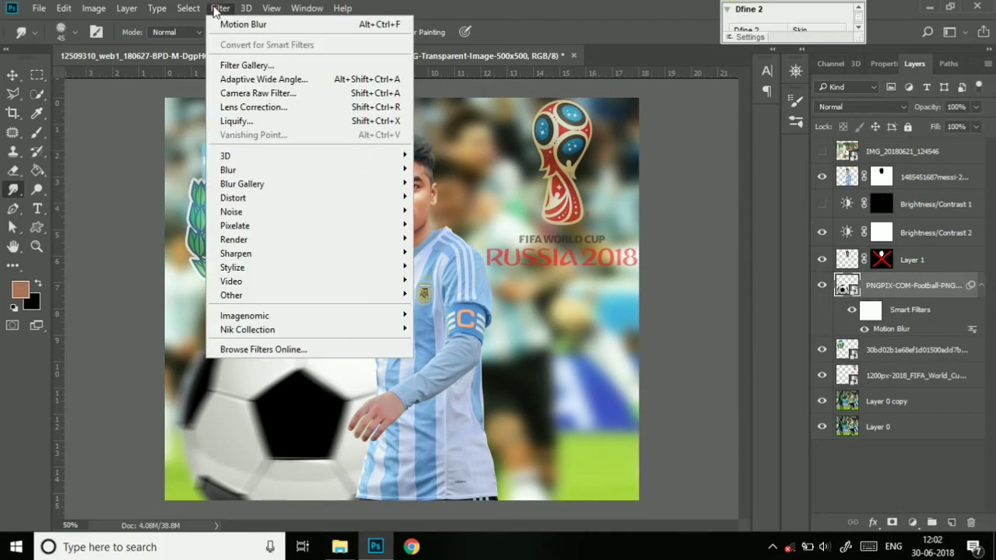
{"action": "left_click", "coordinate": [259, 172]}
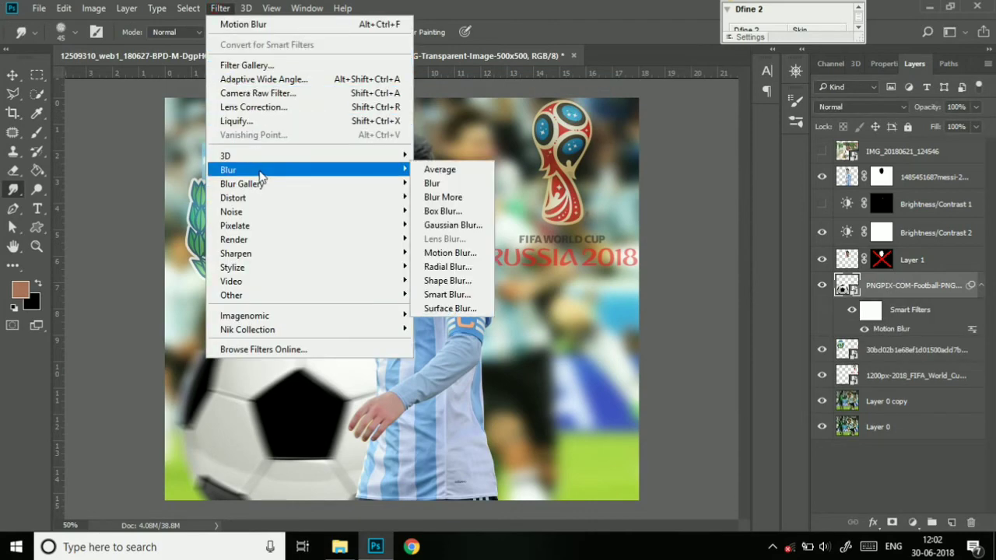
{"action": "left_click", "coordinate": [448, 225]}
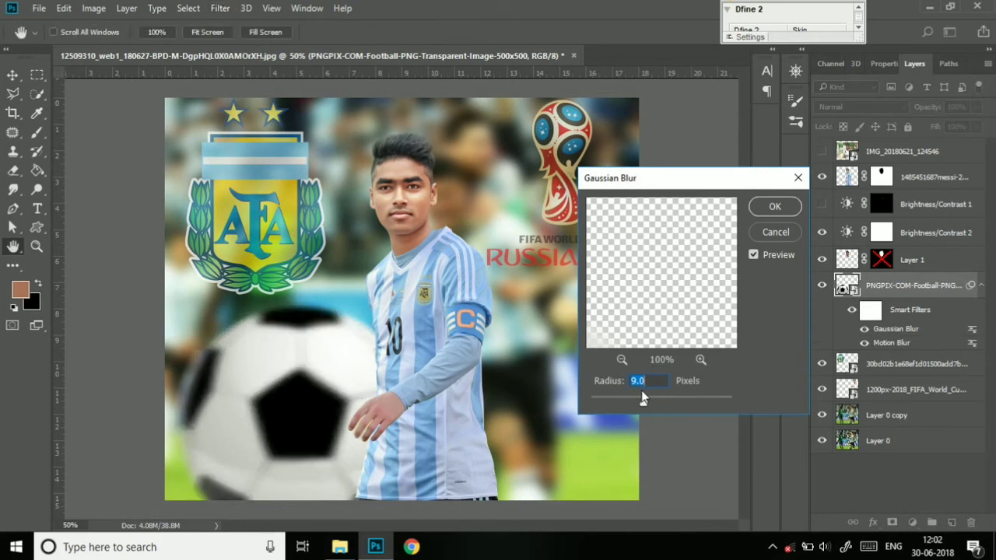
{"action": "left_click_drag", "start_coordinate": [642, 397], "coordinate": [635, 398]}
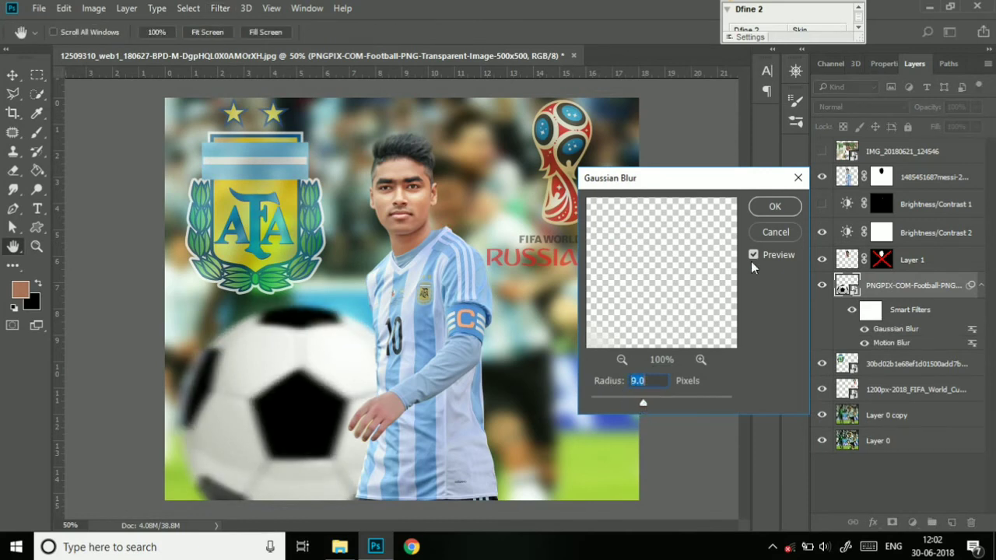
{"action": "left_click", "coordinate": [764, 208]}
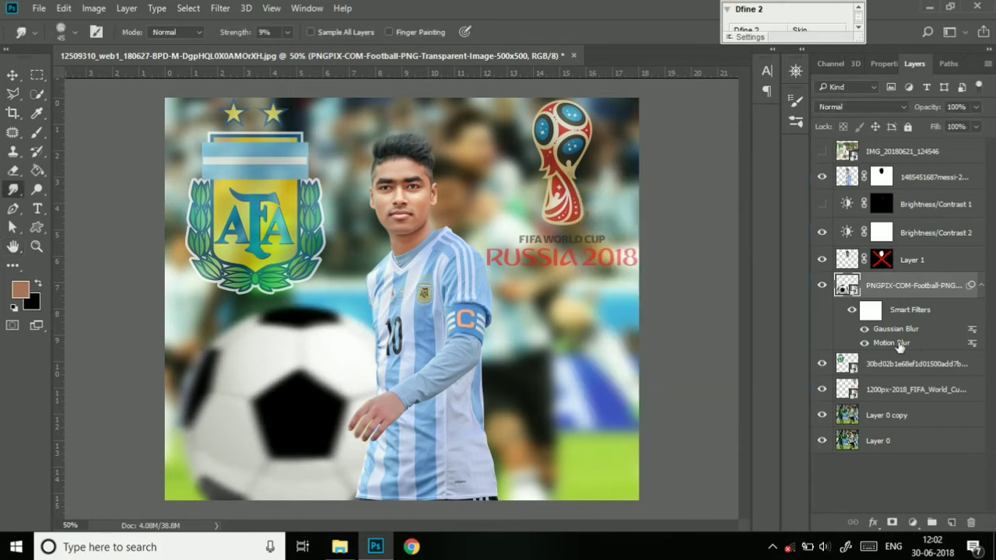
- Raise the football's Motion Blur distance to 41 pixels
{"action": "double_click", "coordinate": [899, 342]}
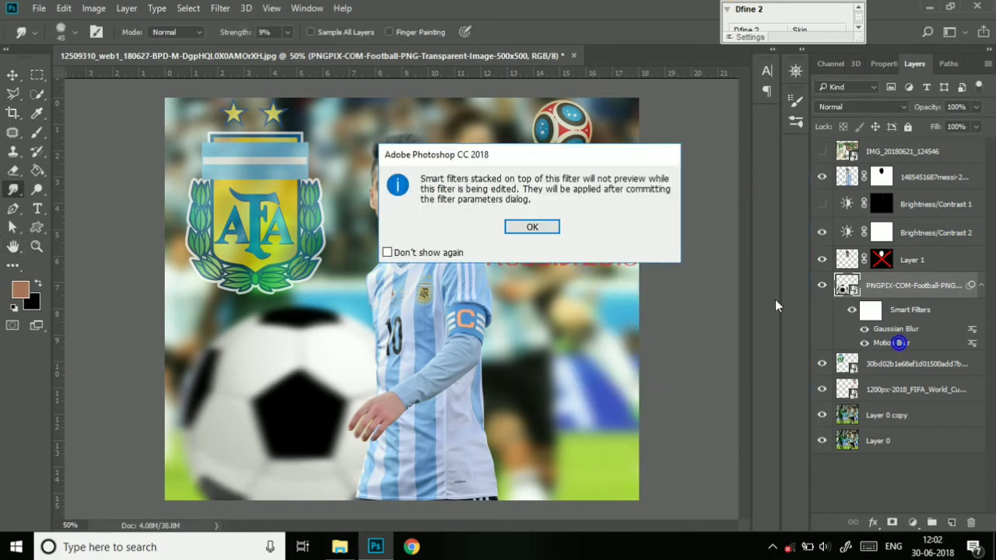
{"action": "left_click", "coordinate": [551, 229]}
{"action": "left_click_drag", "start_coordinate": [419, 354], "coordinate": [423, 354]}
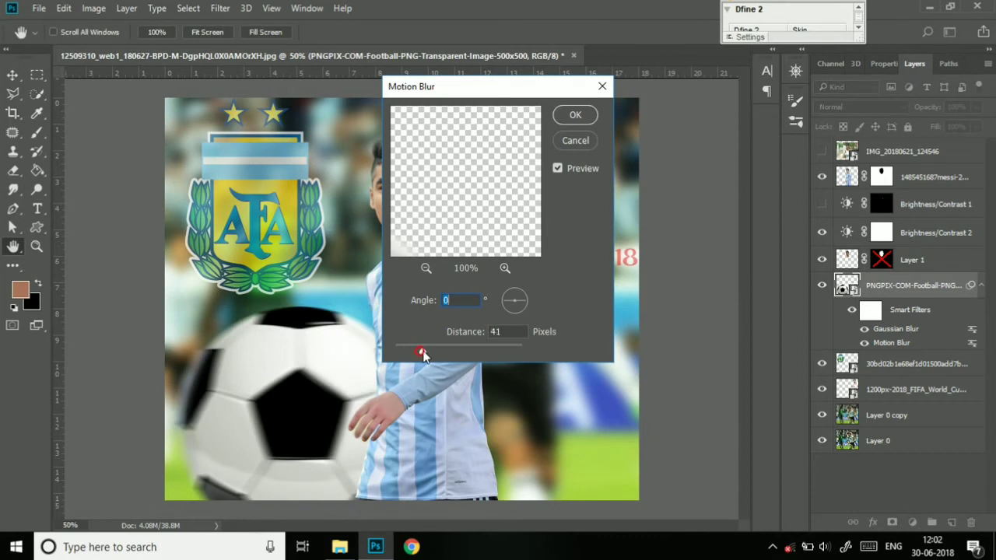
{"action": "left_click", "coordinate": [557, 117]}
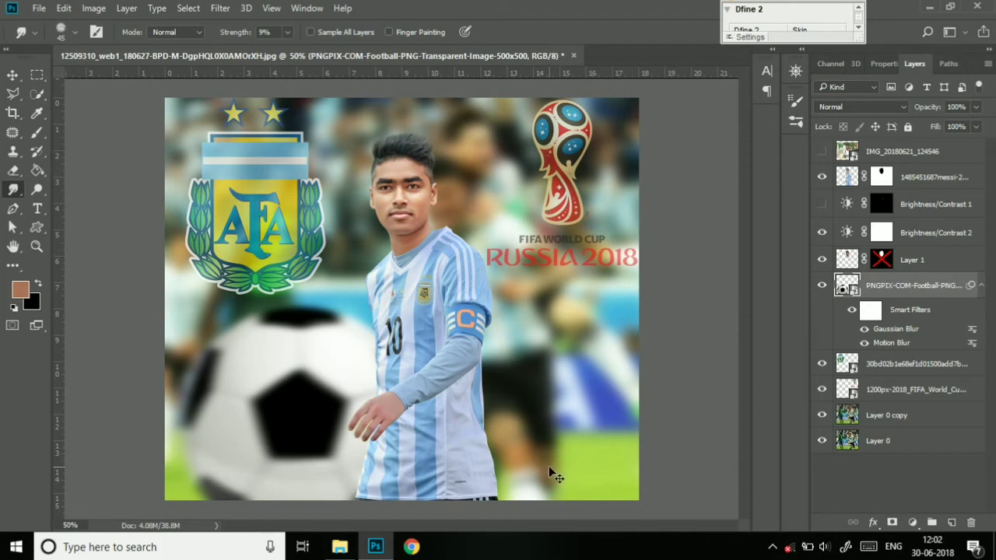
- Shrink the football to about 82% and move it toward the lower-left
{"action": "key", "text": "ctrl+t"}
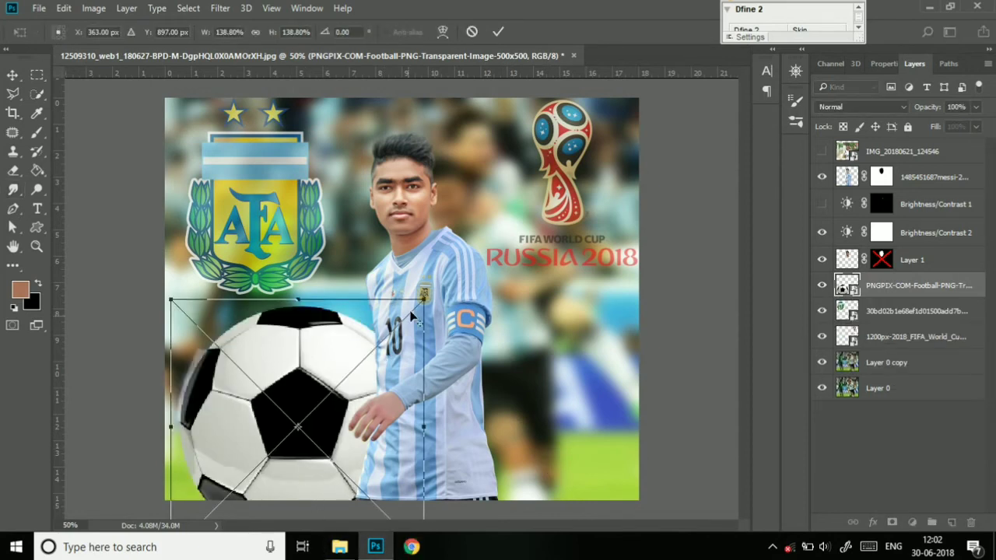
{"action": "left_click_drag", "start_coordinate": [424, 297], "coordinate": [360, 361]}
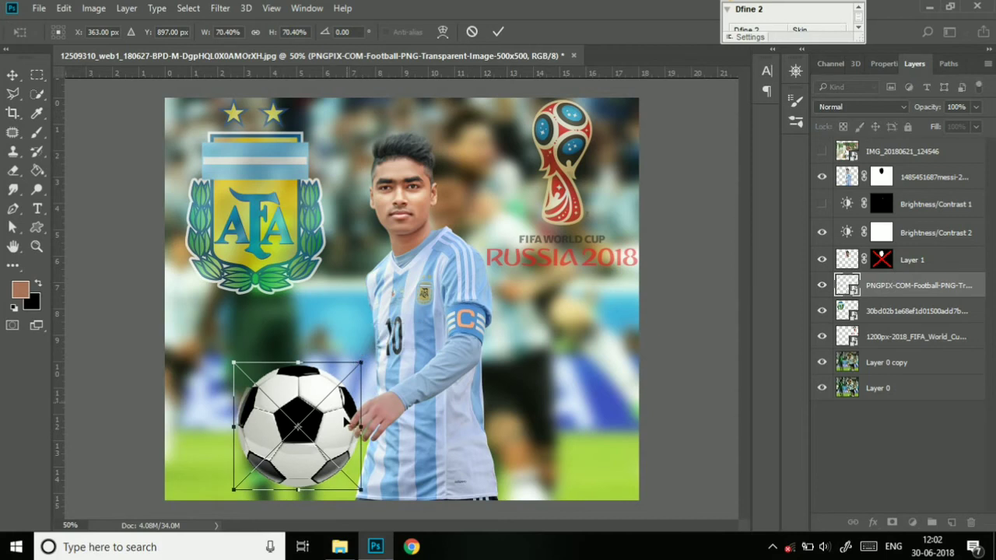
{"action": "left_click_drag", "start_coordinate": [342, 422], "coordinate": [291, 455]}
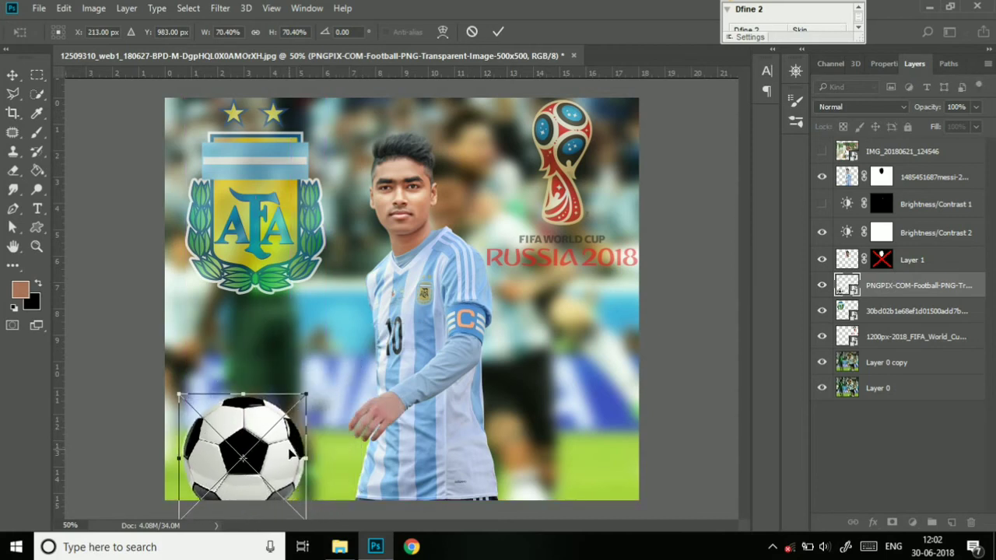
{"action": "key", "text": "Return"}
{"action": "key", "text": "r"}
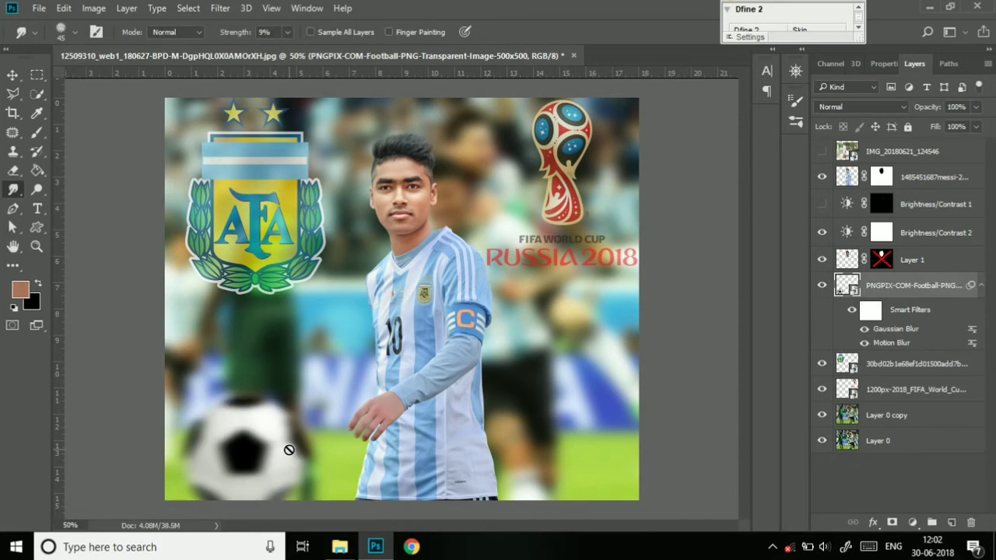
- Move the football right beside the player's hand and scale it to about 52%
{"action": "left_click", "coordinate": [261, 456]}
{"action": "mouse_move", "coordinate": [283, 462]}
{"action": "left_mouse_down"}
{"action": "mouse_move", "coordinate": [361, 481]}
{"action": "mouse_move", "coordinate": [445, 420]}
{"action": "mouse_move", "coordinate": [556, 477]}
{"action": "mouse_move", "coordinate": [585, 472]}
{"action": "left_mouse_up"}
{"action": "key", "text": "ctrl+t"}
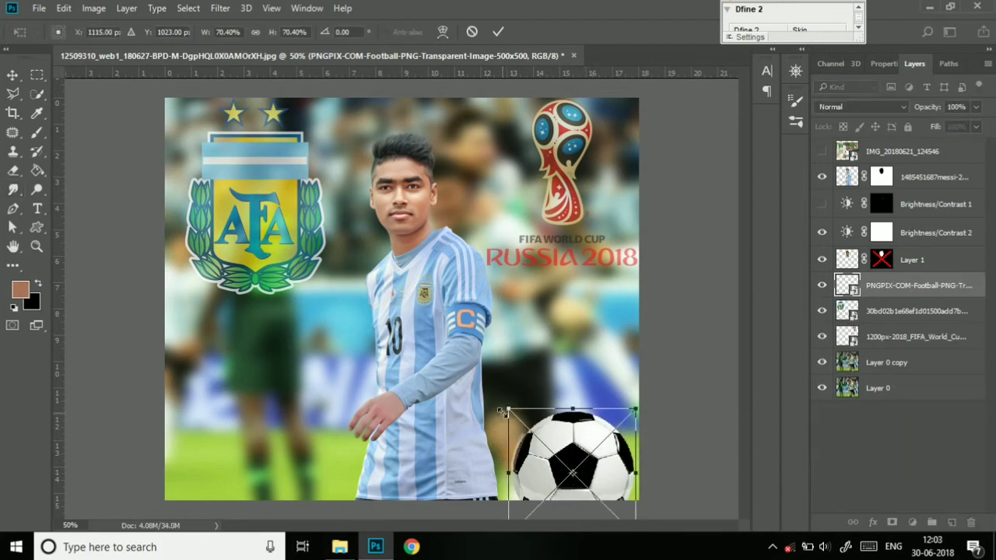
{"action": "left_click_drag", "start_coordinate": [507, 410], "coordinate": [518, 426]}
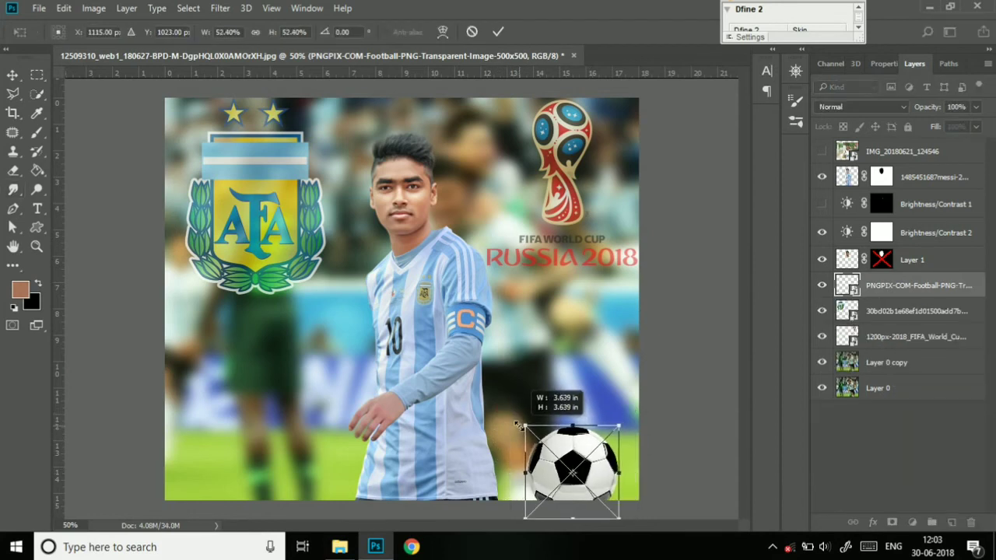
{"action": "key", "text": "Return"}
{"action": "key", "text": "r"}
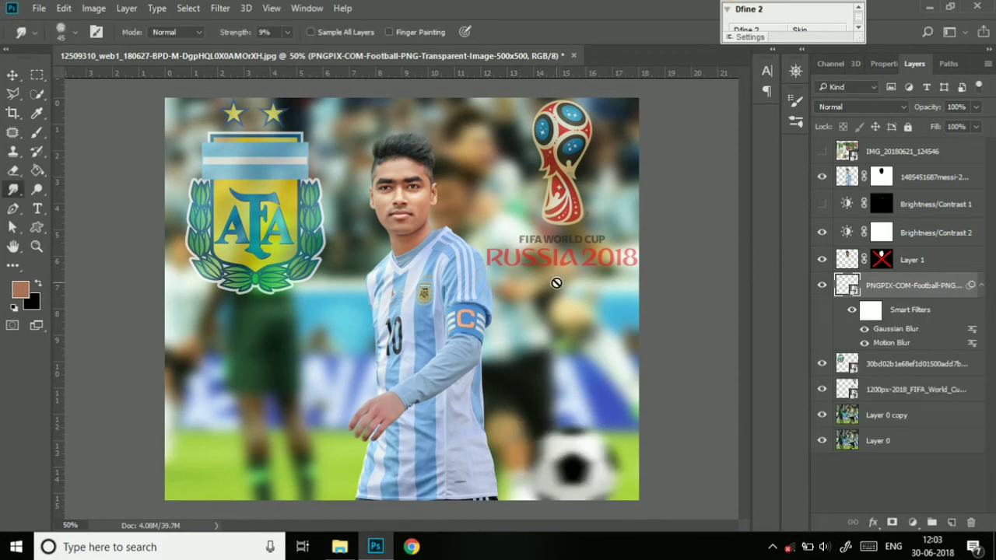
- Select the AFA crest layer and pull a horizontal guide down to its base
{"action": "left_click", "coordinate": [251, 456], "text": "ctrl"}
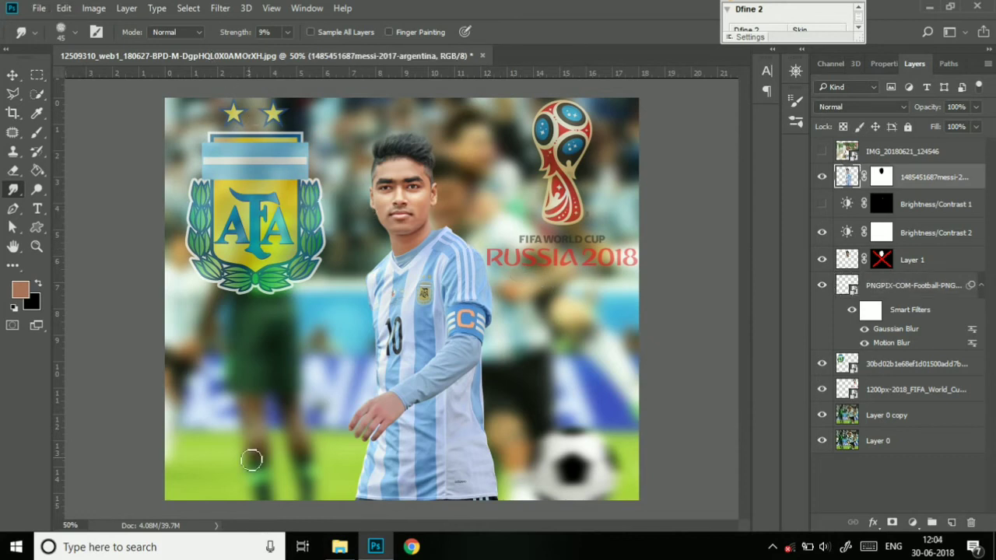
{"action": "left_click", "coordinate": [875, 367]}
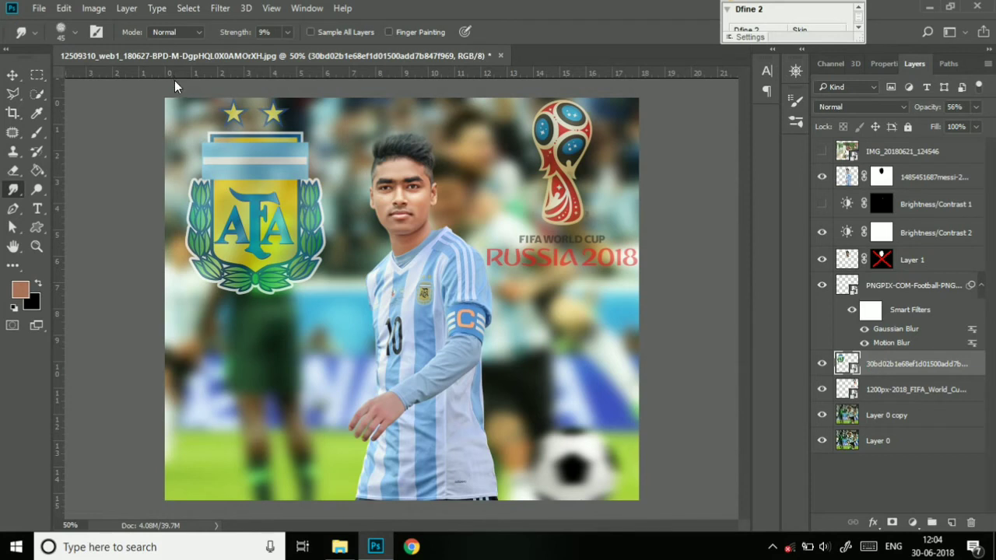
{"action": "mouse_move", "coordinate": [174, 75]}
{"action": "left_mouse_down"}
{"action": "mouse_move", "coordinate": [192, 293]}
{"action": "mouse_move", "coordinate": [195, 267]}
{"action": "left_mouse_up"}
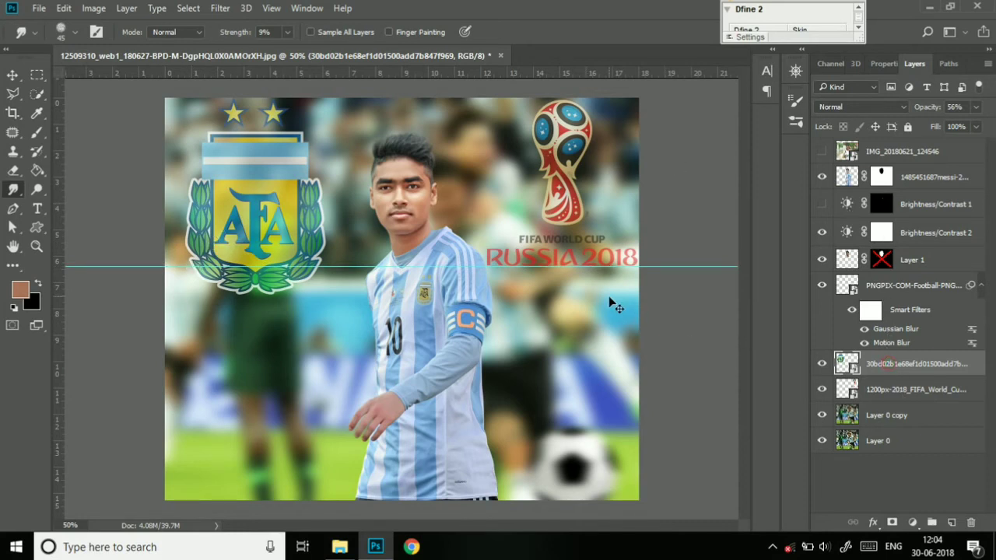
{"action": "left_click", "coordinate": [892, 388]}
{"action": "left_click", "coordinate": [889, 371]}
- Scale the AFA crest to about 50%, shift it up and right, then remove the guide
{"action": "key", "text": "ctrl+t"}
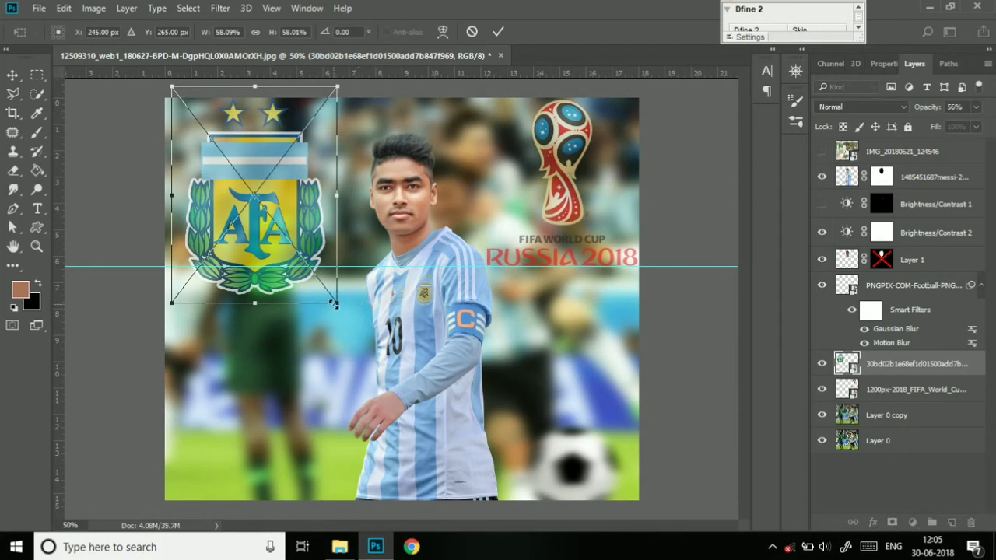
{"action": "left_click_drag", "start_coordinate": [335, 302], "coordinate": [311, 274]}
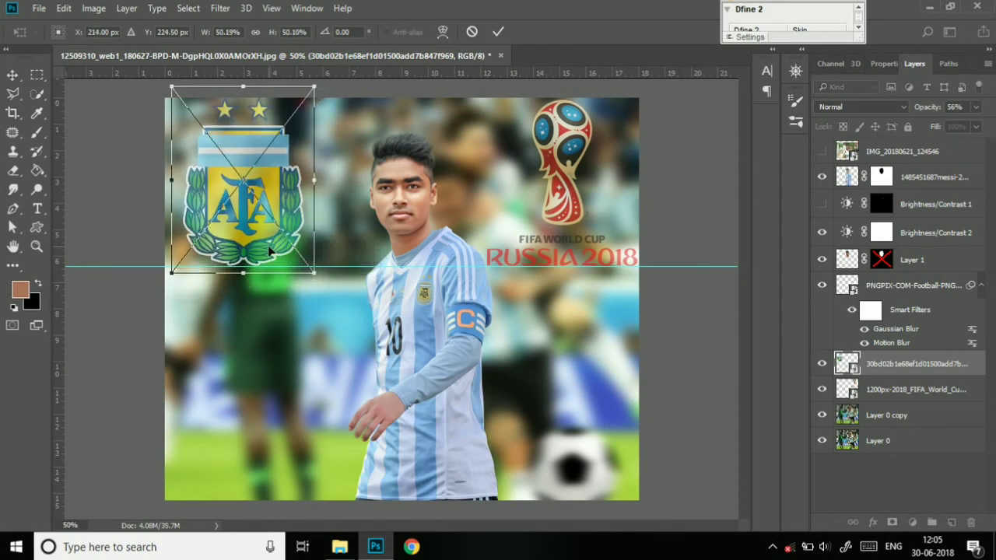
{"action": "left_click_drag", "start_coordinate": [269, 250], "coordinate": [287, 251]}
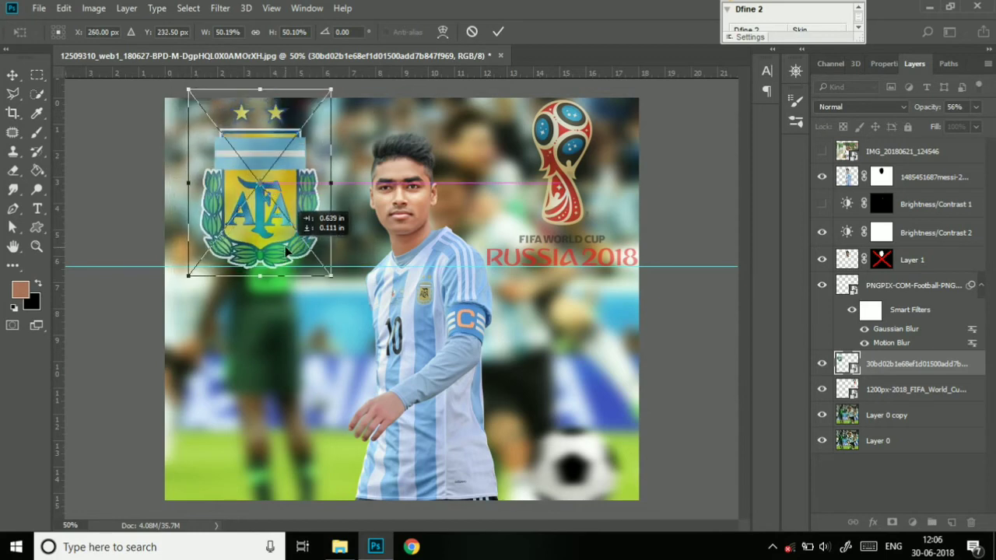
{"action": "key", "text": "Up"}
{"action": "key", "text": "Up"}
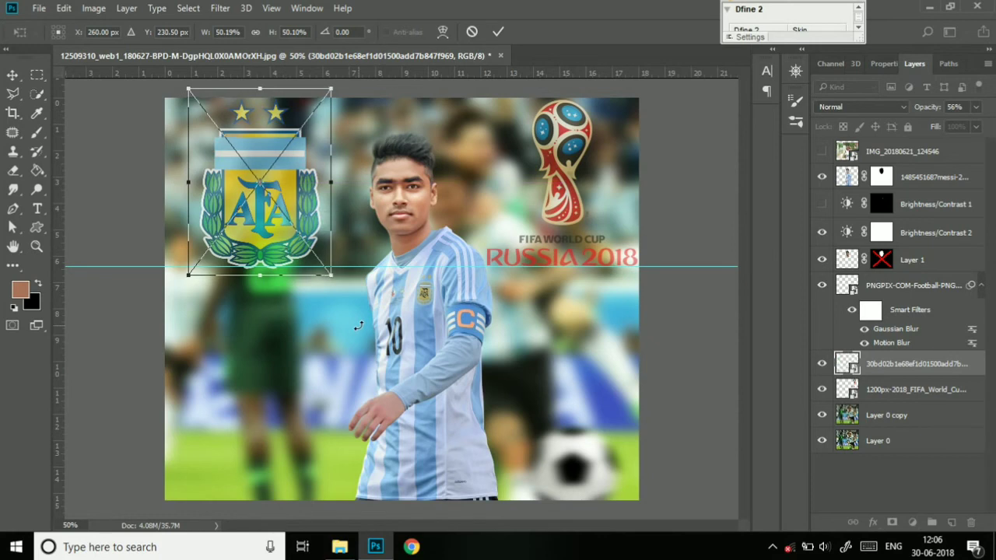
{"action": "key", "text": "Up"}
{"action": "key", "text": "Up"}
{"action": "key", "text": "Up"}
{"action": "key", "text": "Up"}
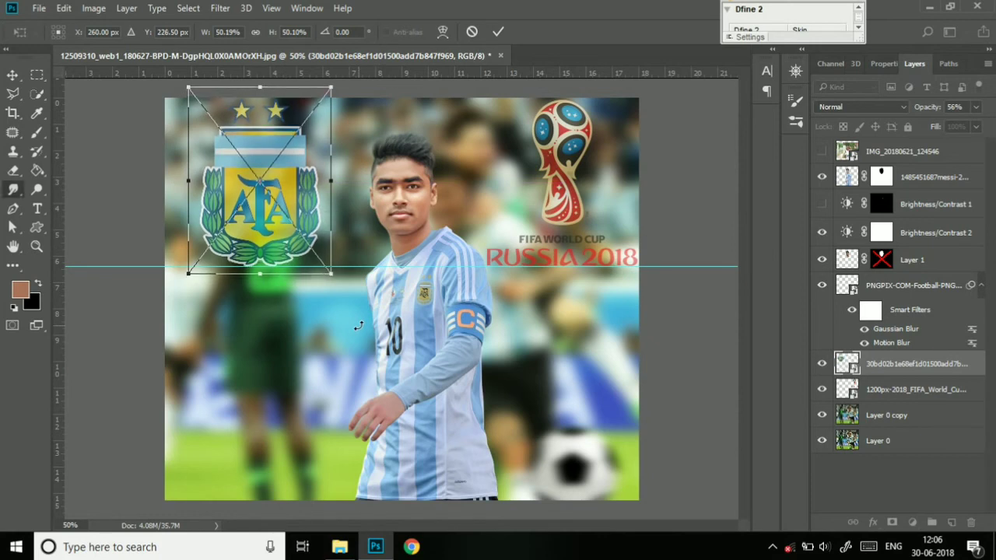
{"action": "key", "text": "Return"}
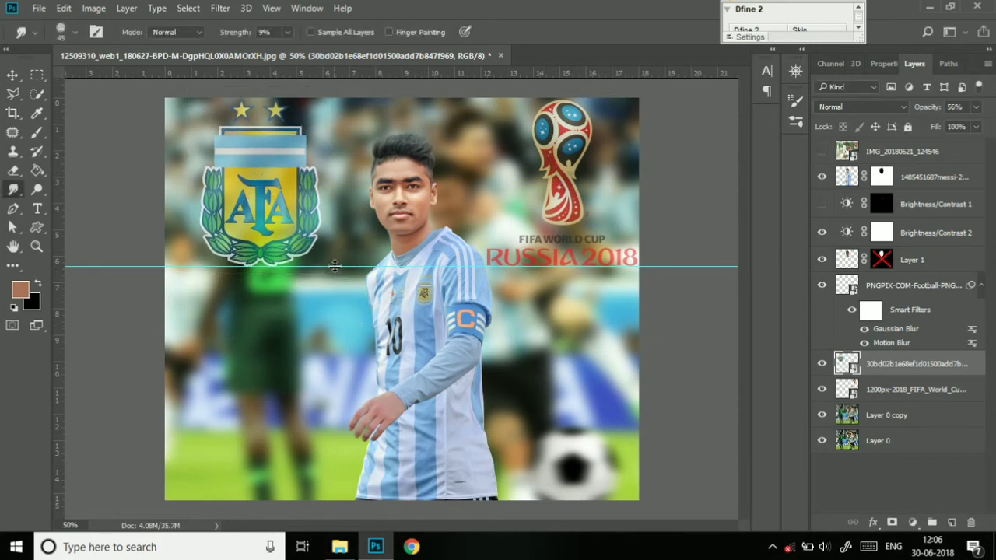
{"action": "left_click_drag", "start_coordinate": [337, 255], "coordinate": [342, 80]}
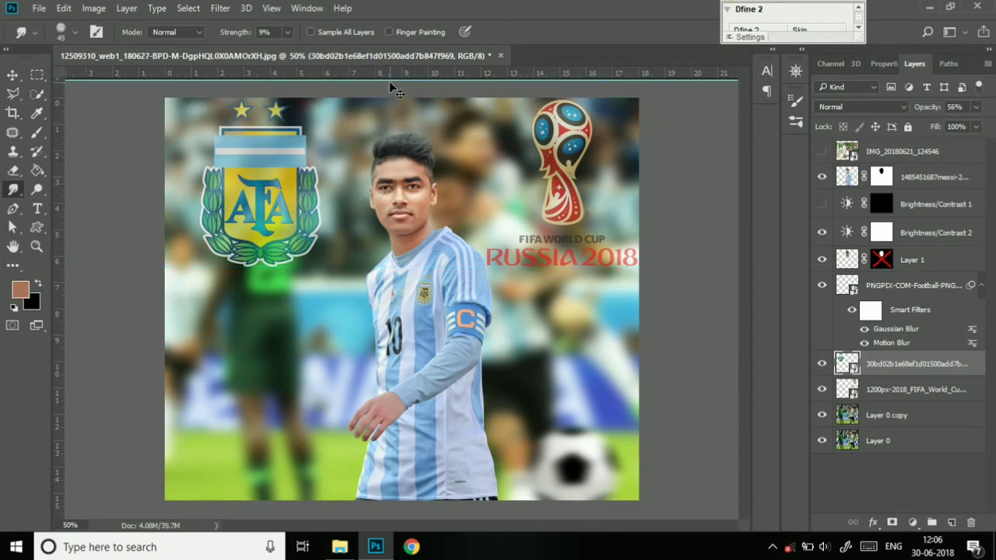
{"action": "mouse_move", "coordinate": [390, 80]}
{"action": "left_mouse_down"}
{"action": "mouse_move", "coordinate": [392, 67]}
{"action": "mouse_move", "coordinate": [481, 539]}
{"action": "left_mouse_up"}
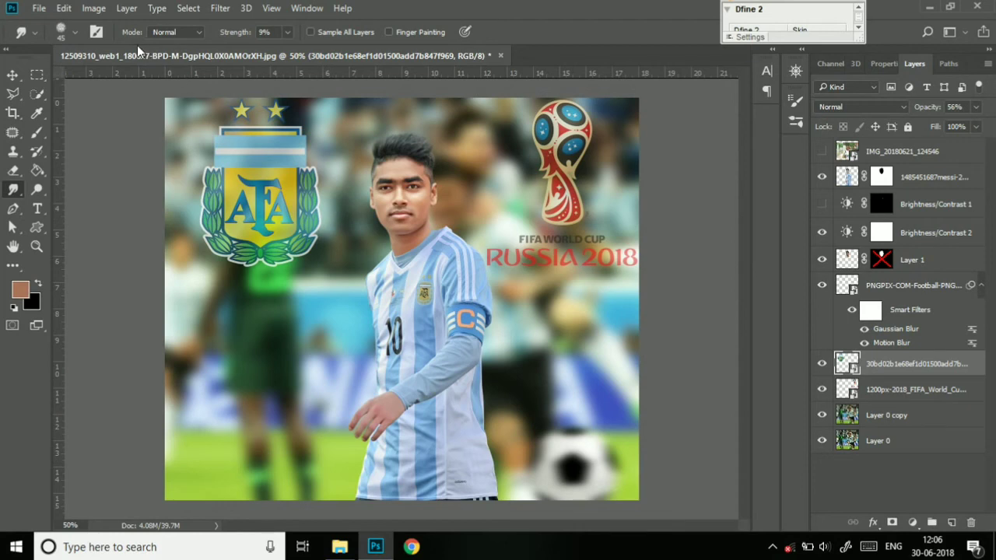
- Stamp all visible layers into a new Layer 2 and launch the Camera Raw Filter on it
{"action": "left_click", "coordinate": [942, 178]}
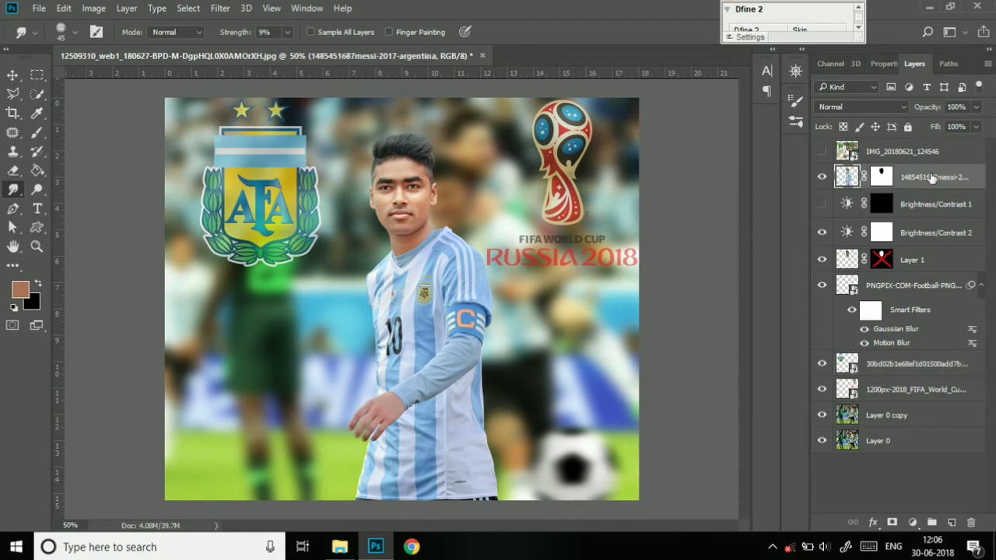
{"action": "key", "text": "ctrl+shift+alt+e"}
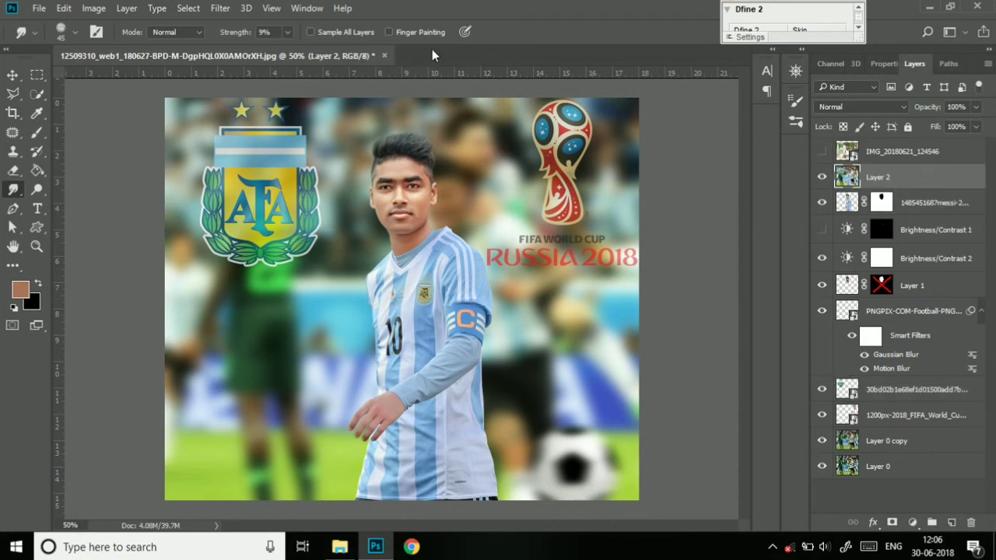
{"action": "left_click", "coordinate": [218, 9]}
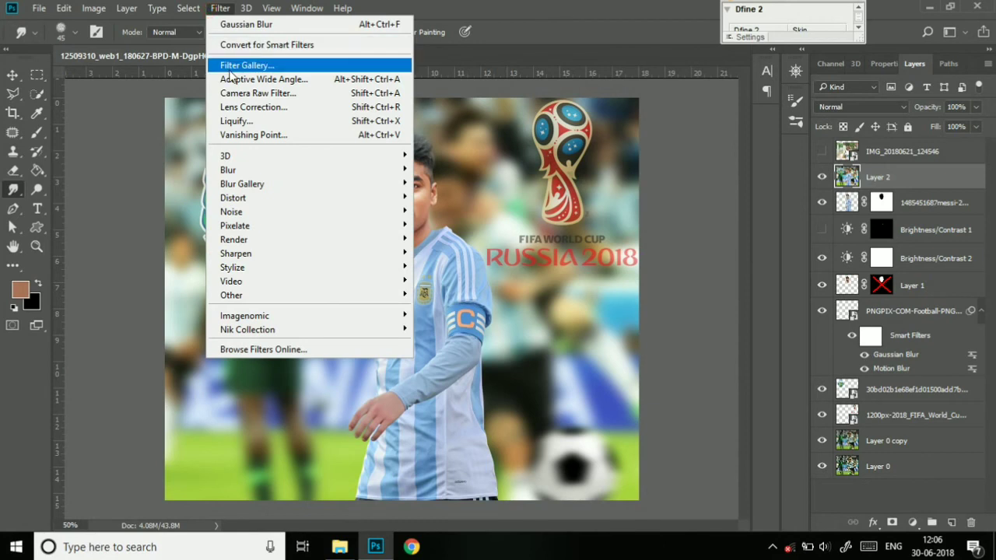
{"action": "left_click", "coordinate": [270, 92]}
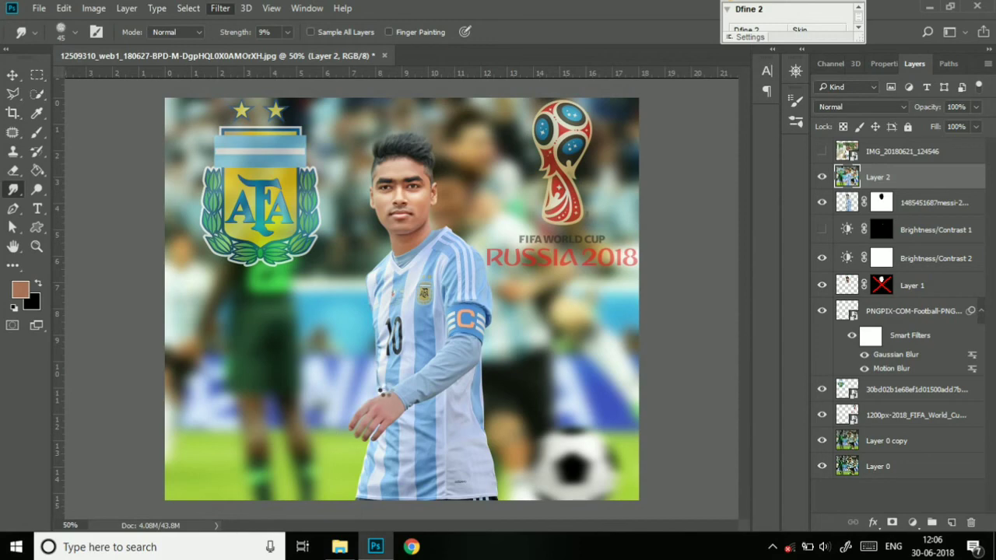
{"action": "key", "text": "ctrl+shift+a"}
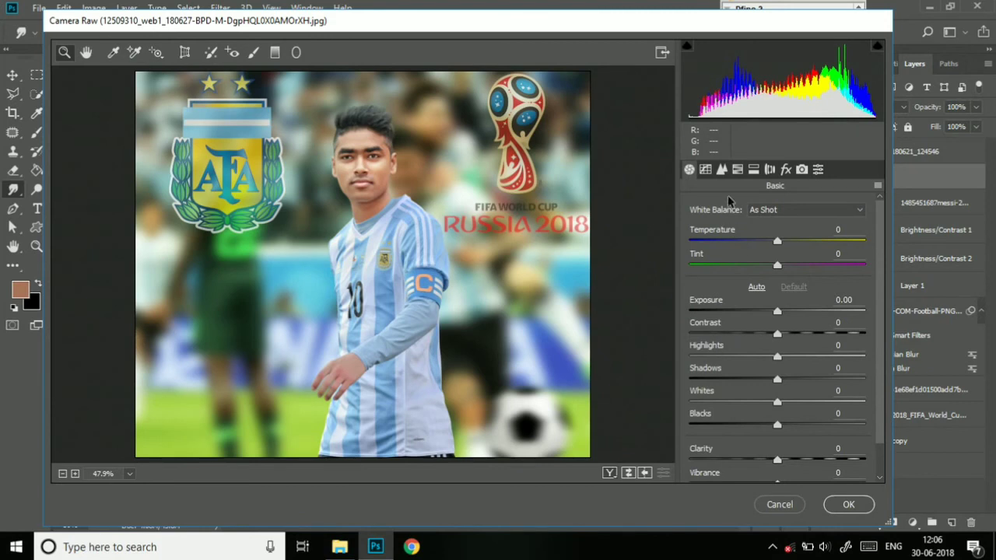
- In Camera Raw, raise clarity to +8 and adjust the shadows slightly
{"action": "scroll", "coordinate": [780, 381], "scroll_direction": "down", "scroll_amount": 1}
{"action": "mouse_move", "coordinate": [777, 422]}
{"action": "left_mouse_down"}
{"action": "mouse_move", "coordinate": [786, 424]}
{"action": "mouse_move", "coordinate": [779, 471]}
{"action": "left_mouse_up"}
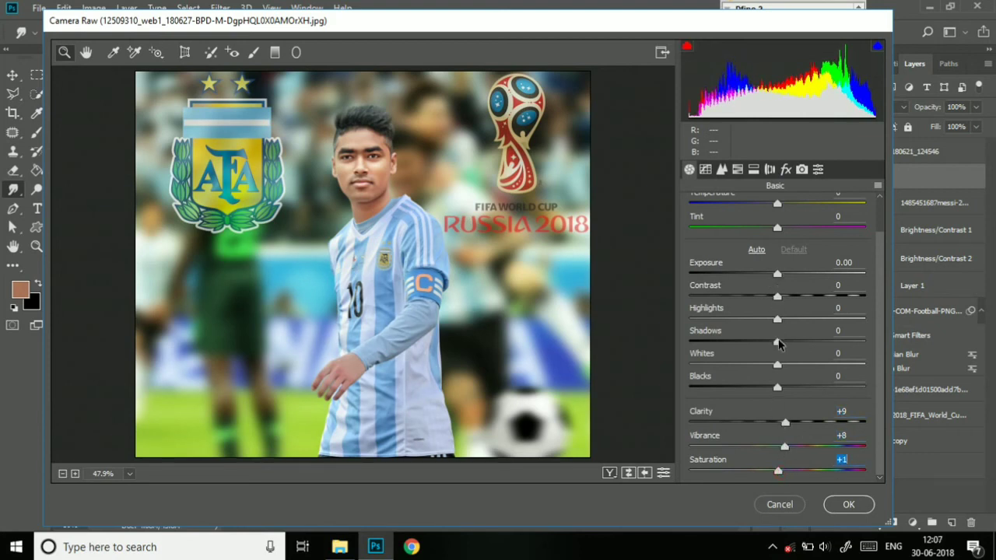
{"action": "left_click_drag", "start_coordinate": [779, 344], "coordinate": [787, 319]}
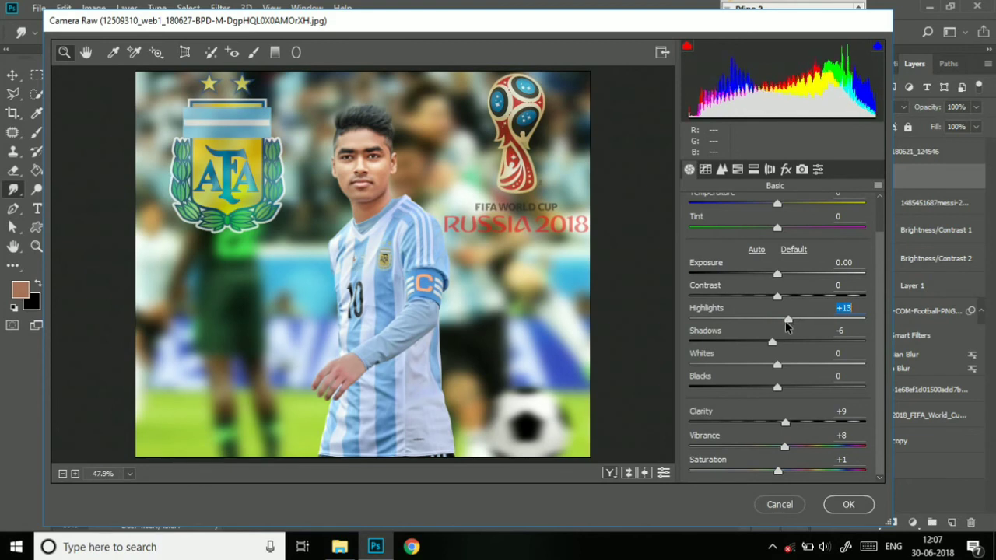
- Boost yellow saturation and tone down the greens in the HSL panel
{"action": "left_click", "coordinate": [723, 171]}
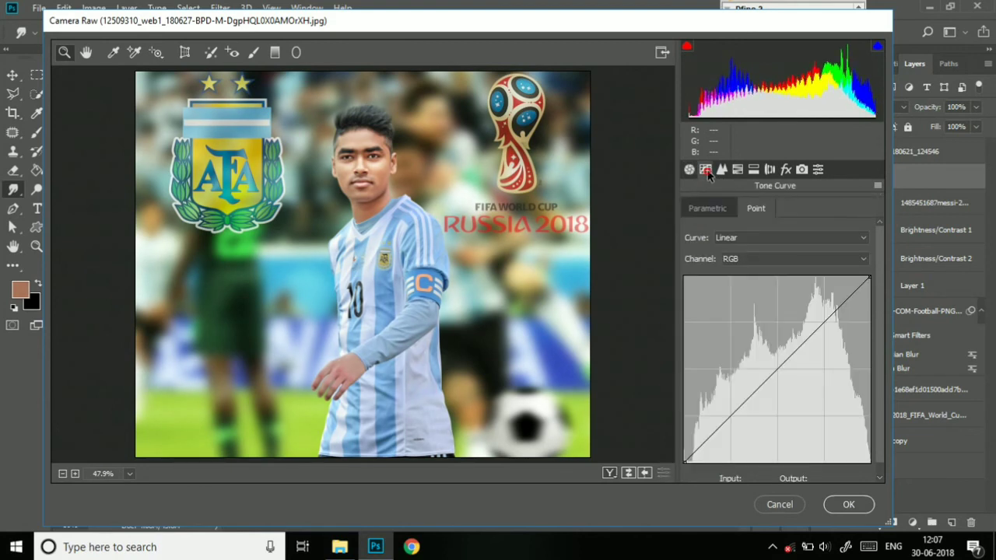
{"action": "left_click", "coordinate": [722, 169]}
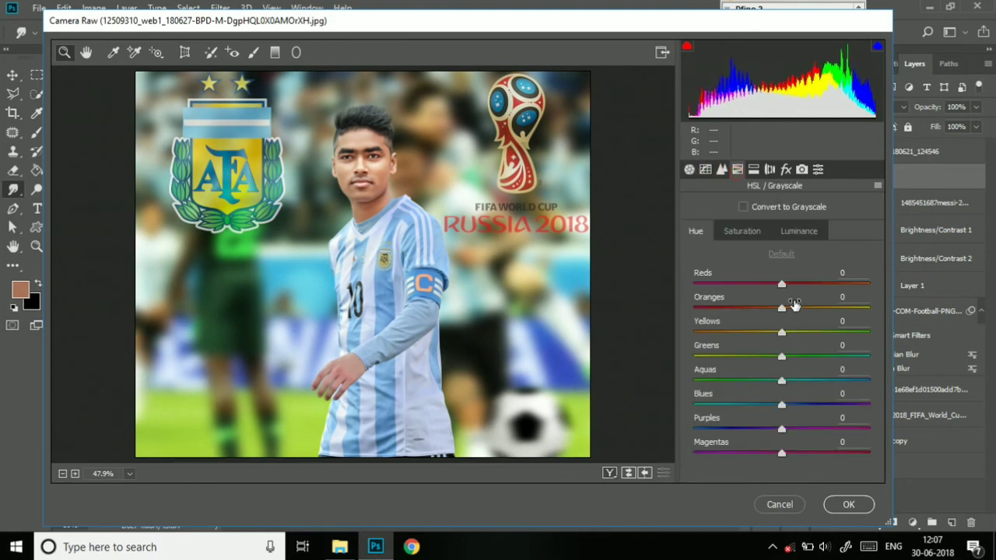
{"action": "left_click", "coordinate": [746, 232]}
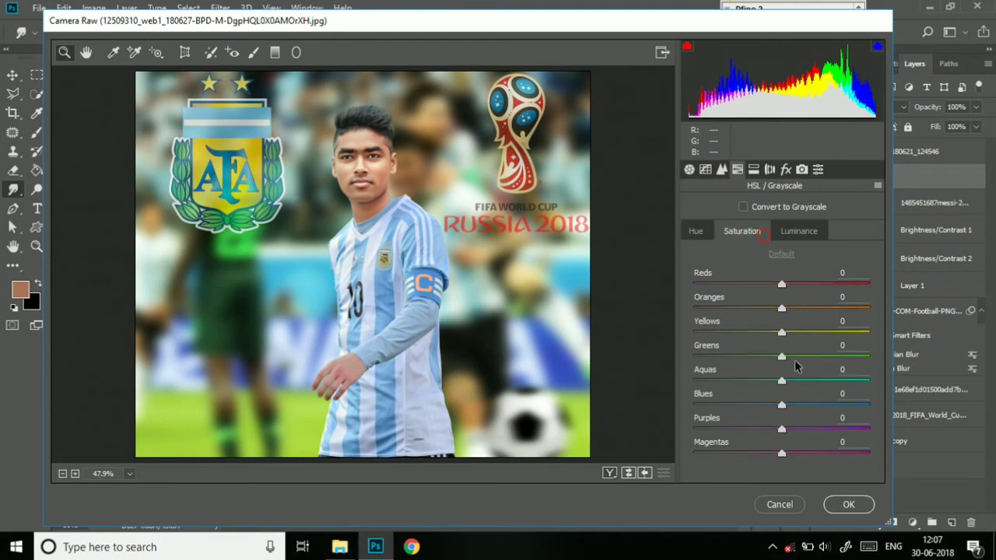
{"action": "left_click_drag", "start_coordinate": [783, 357], "coordinate": [812, 355]}
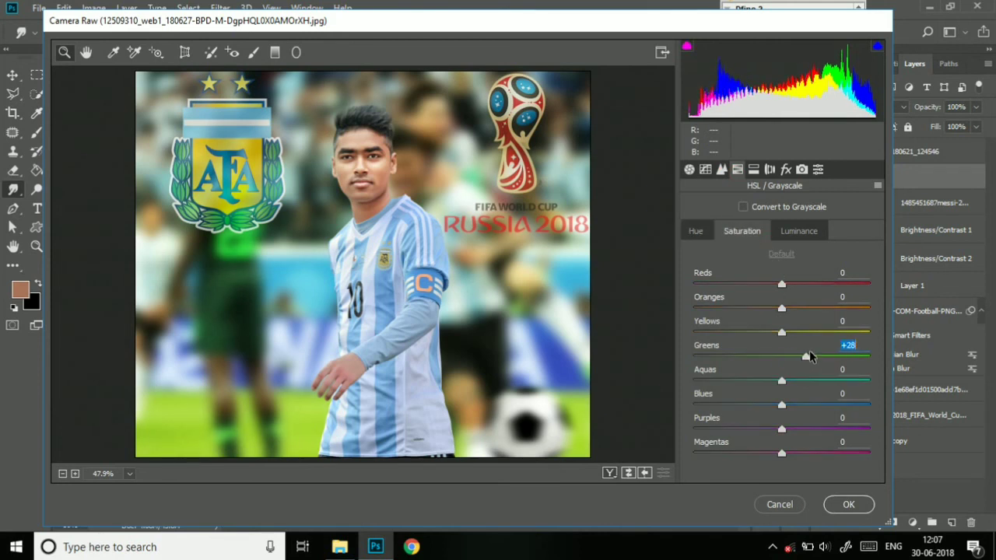
{"action": "left_click_drag", "start_coordinate": [812, 355], "coordinate": [775, 310]}
- Add slight sharpening and a -24 post-crop vignette, then apply the grade
{"action": "left_click", "coordinate": [769, 170]}
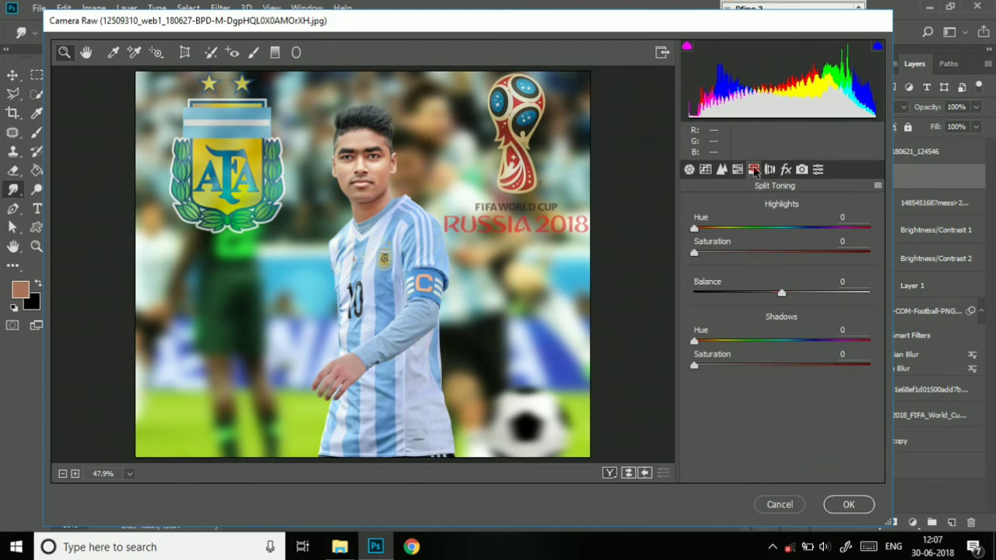
{"action": "left_click", "coordinate": [722, 169]}
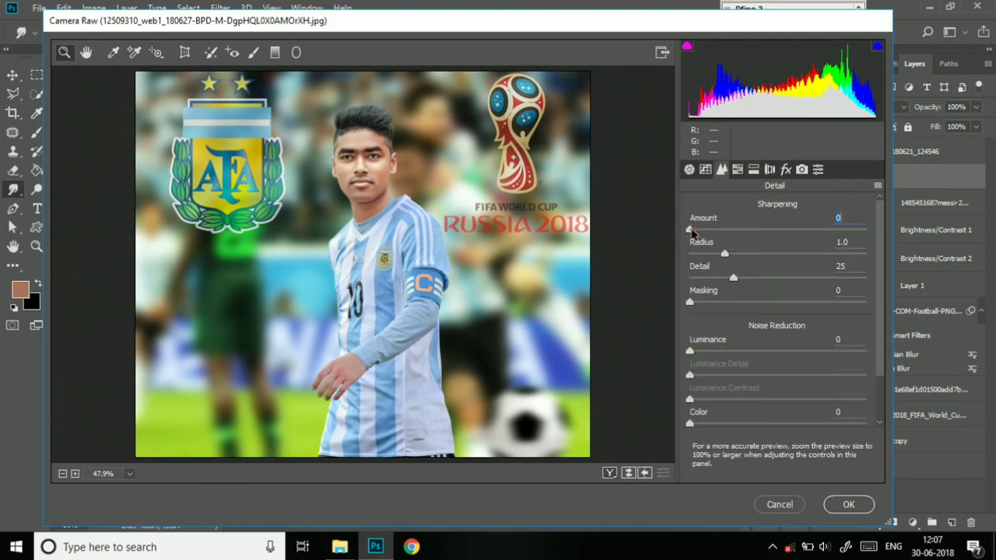
{"action": "left_click_drag", "start_coordinate": [690, 230], "coordinate": [699, 231]}
{"action": "left_click", "coordinate": [785, 170]}
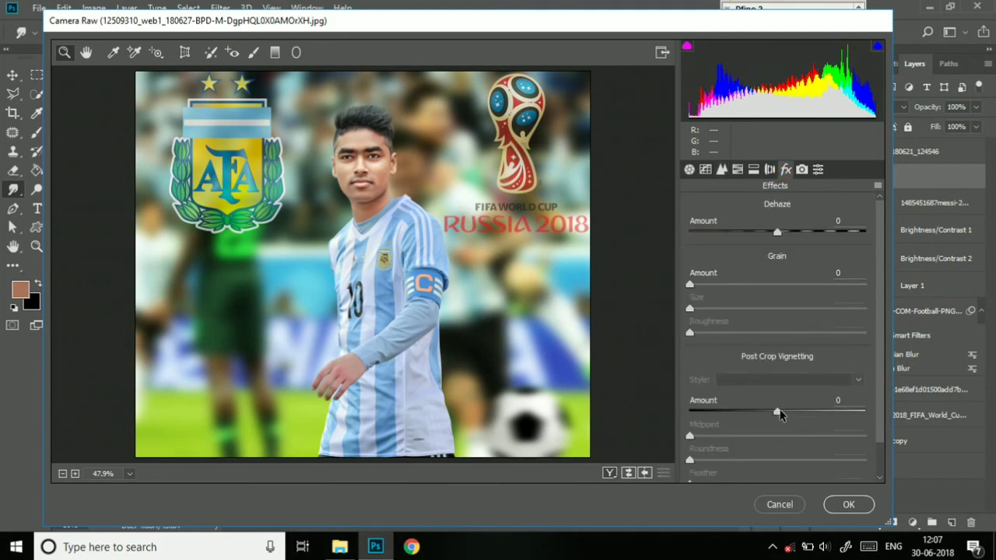
{"action": "left_click_drag", "start_coordinate": [778, 414], "coordinate": [758, 418]}
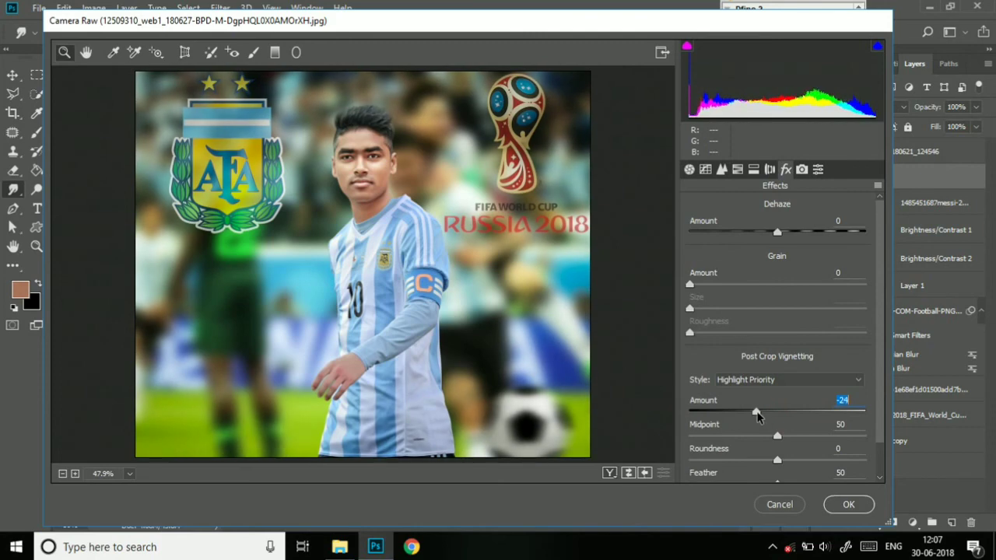
{"action": "left_click", "coordinate": [846, 505]}
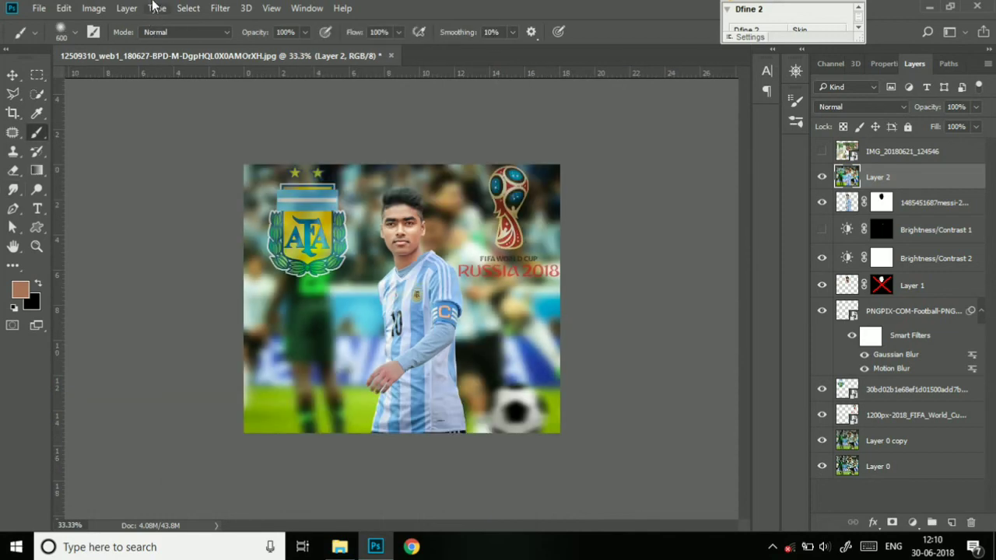
- Reopen Camera Raw and deepen the Highlight Priority post-crop vignette to -38
{"action": "left_click", "coordinate": [188, 7]}
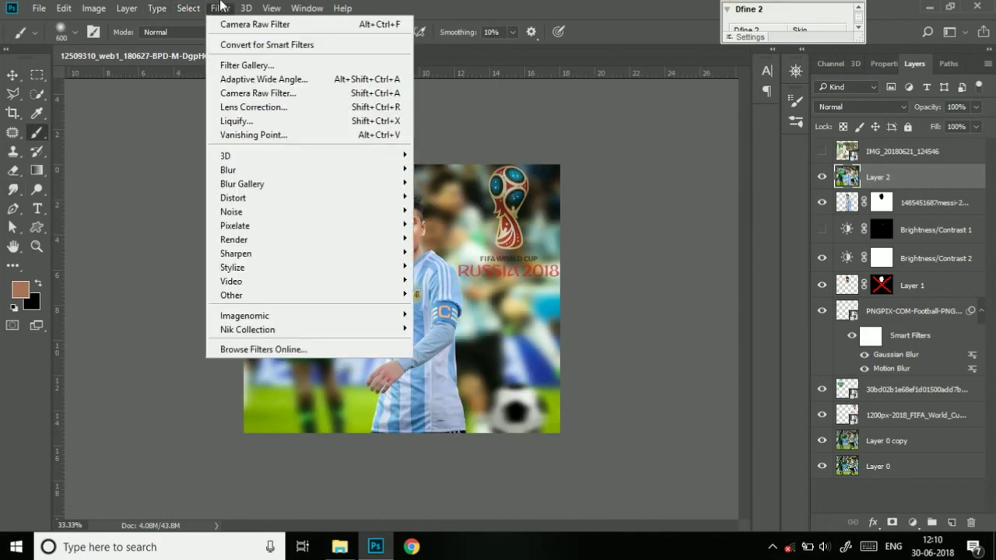
{"action": "left_click", "coordinate": [255, 93]}
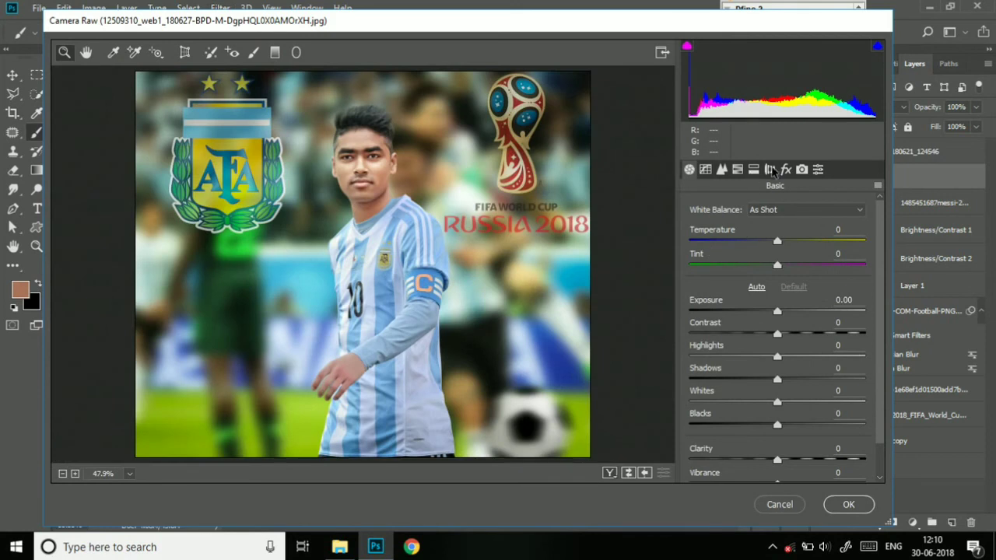
{"action": "left_click", "coordinate": [785, 169]}
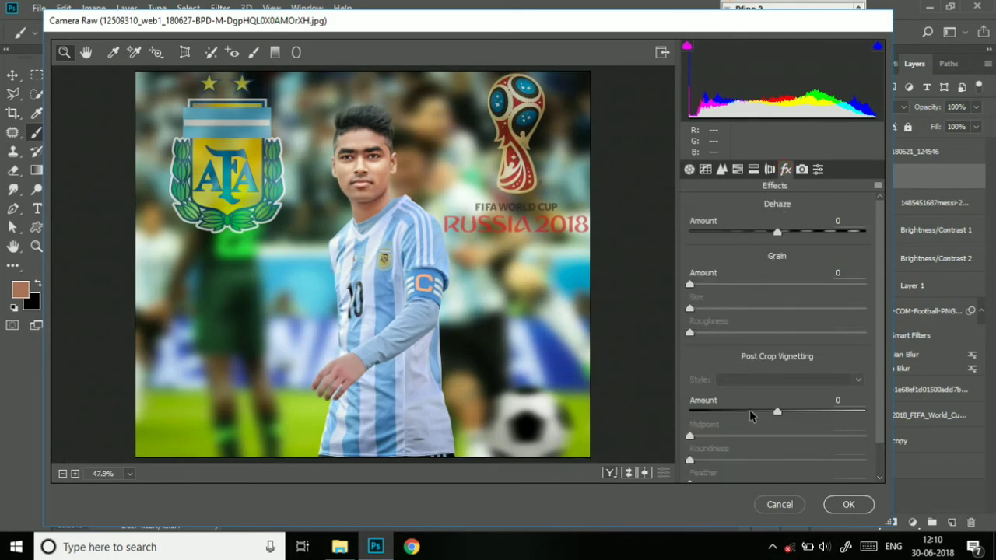
{"action": "left_click", "coordinate": [749, 410]}
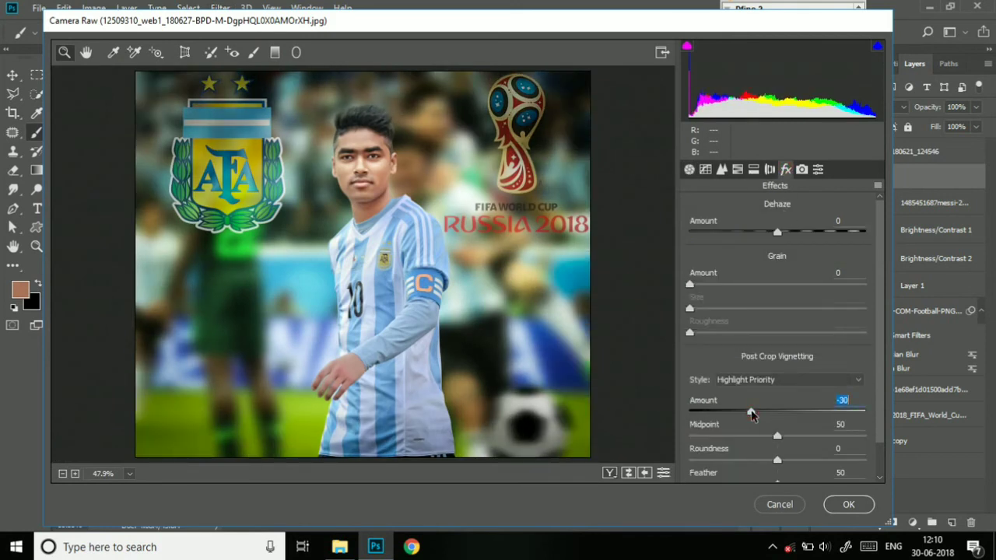
{"action": "left_click_drag", "start_coordinate": [752, 413], "coordinate": [745, 412]}
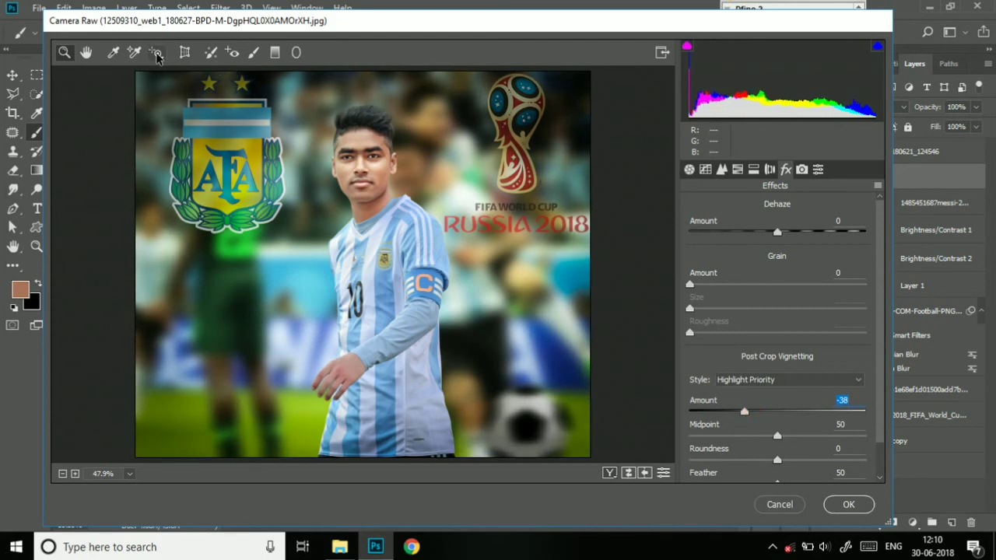
{"action": "left_click", "coordinate": [156, 53]}
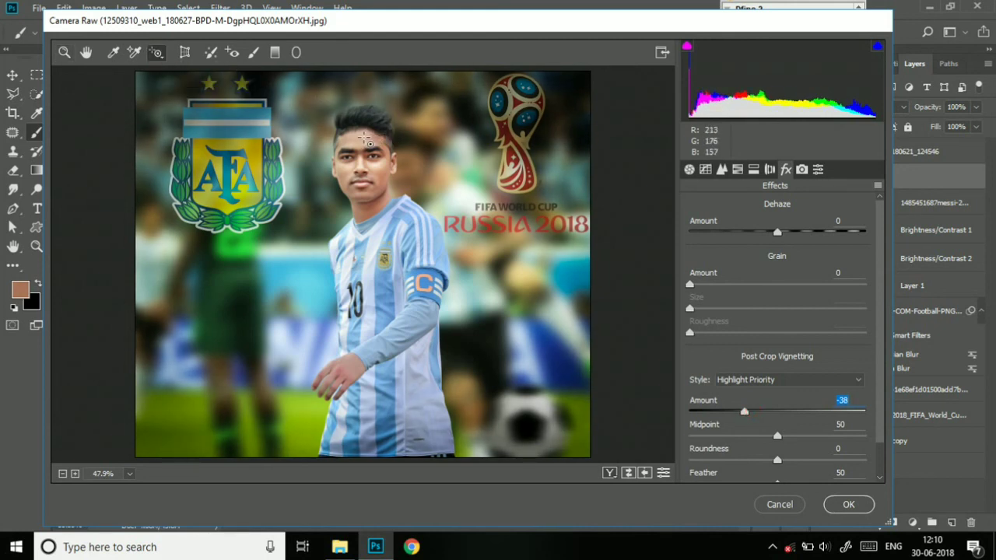
{"action": "left_click", "coordinate": [366, 142]}
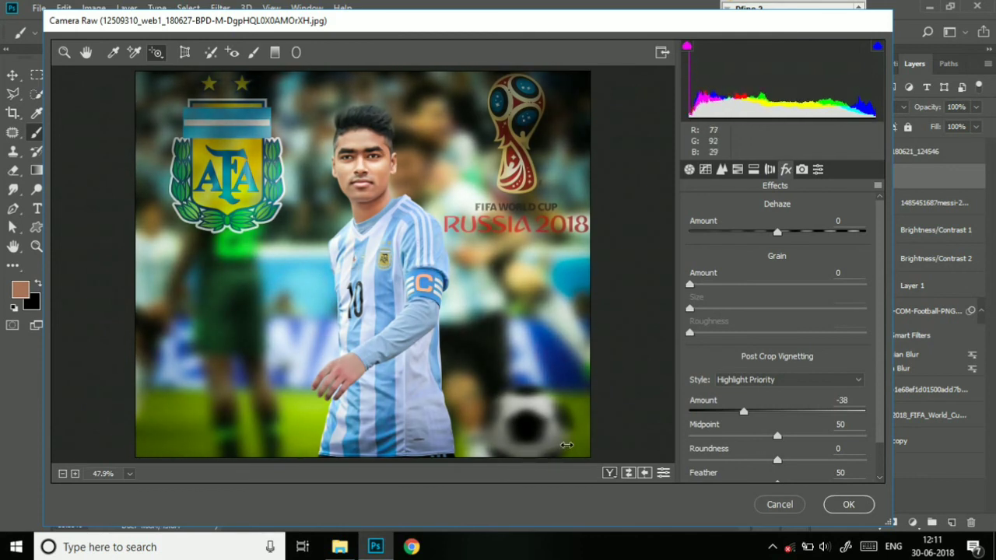
{"action": "left_click", "coordinate": [847, 504]}
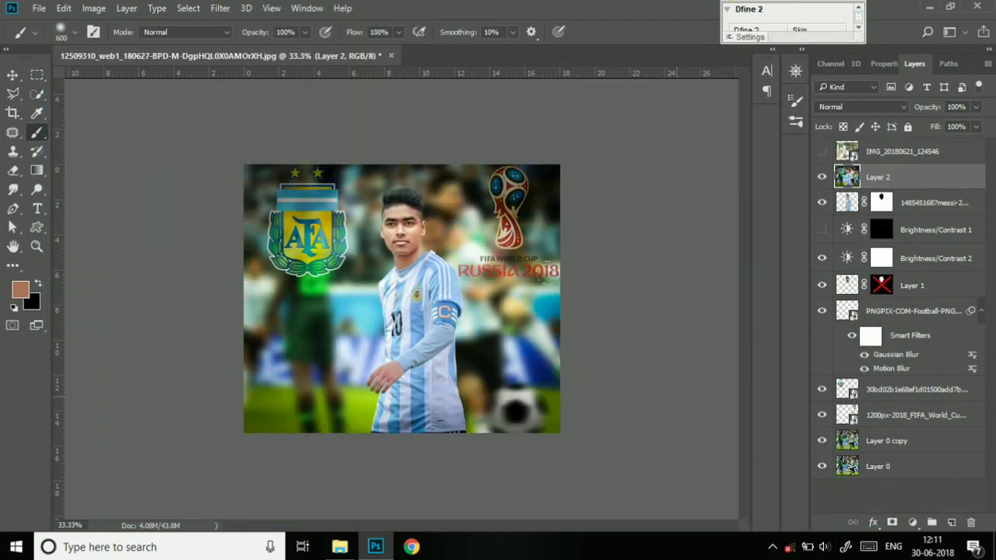
- Place the 20180622_104723.png watermark image from the My Bluetooth folder
{"action": "left_click", "coordinate": [38, 8]}
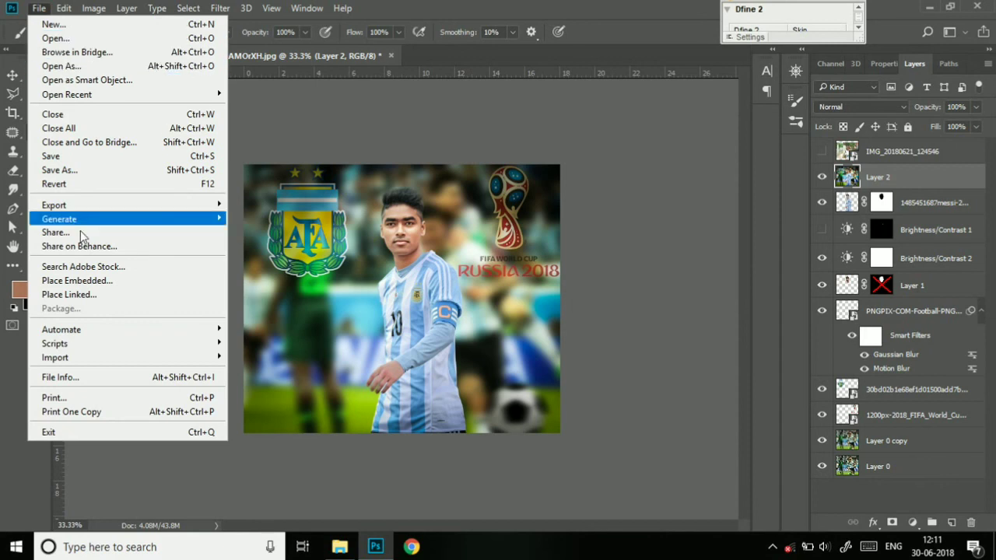
{"action": "left_click", "coordinate": [90, 280]}
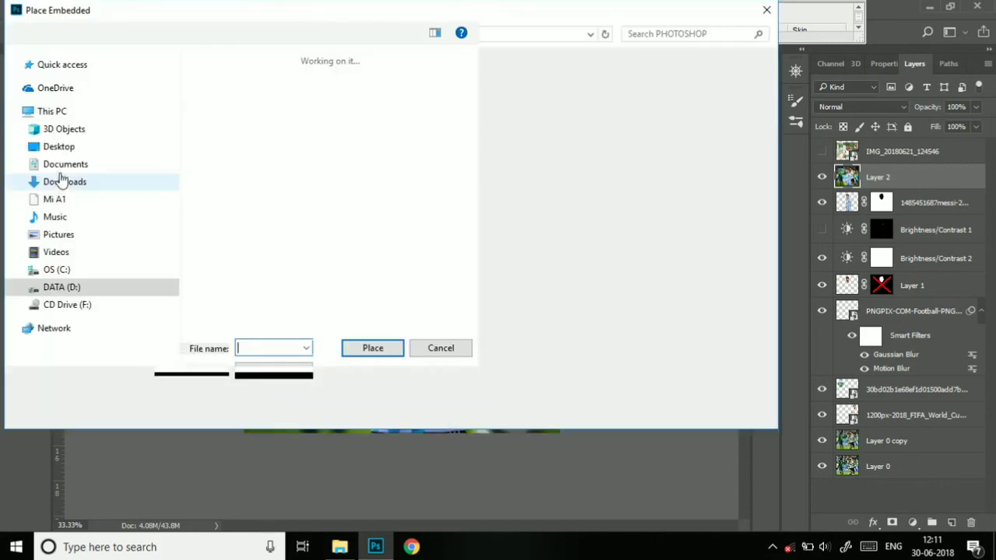
{"action": "scroll", "coordinate": [79, 161], "scroll_direction": "up", "scroll_amount": 1}
{"action": "scroll", "coordinate": [79, 161], "scroll_direction": "up", "scroll_amount": 1}
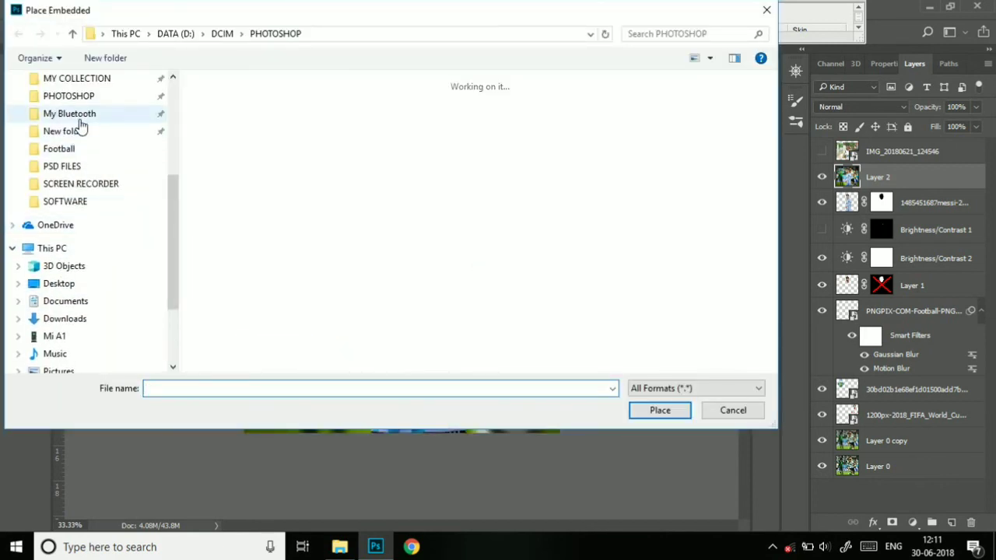
{"action": "left_click", "coordinate": [81, 117]}
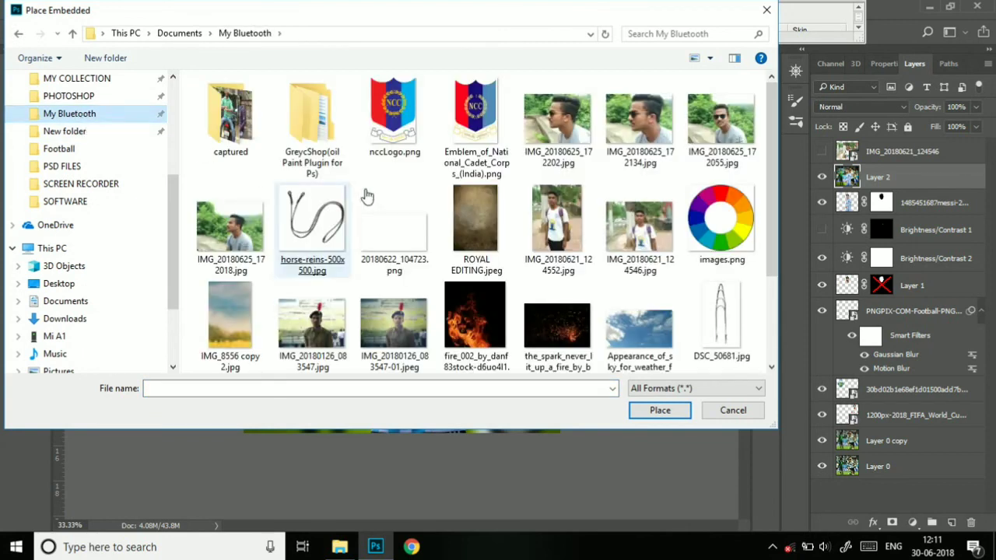
{"action": "double_click", "coordinate": [404, 232]}
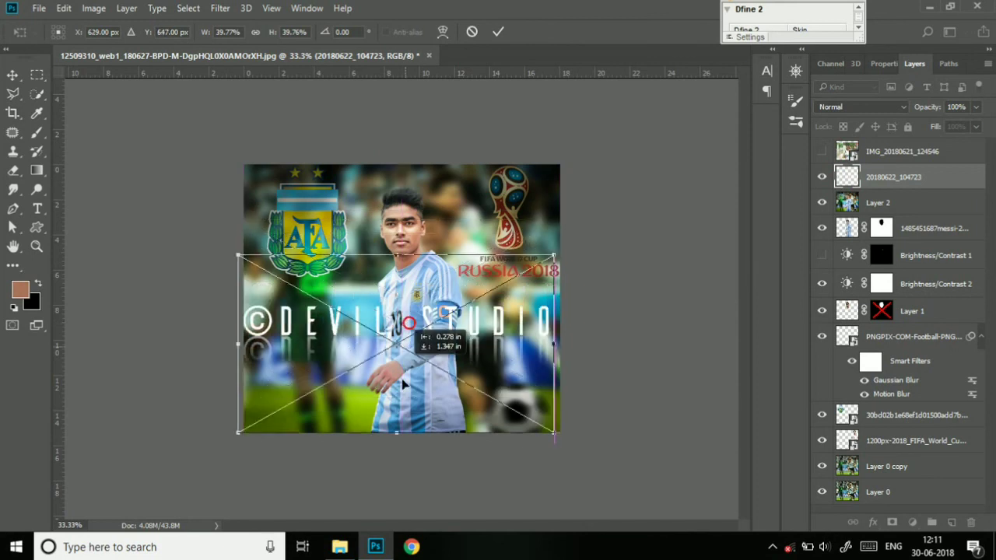
- Scale the ©DEVIL STUDIO watermark to about 13.7% in the bottom-left corner
{"action": "left_click_drag", "start_coordinate": [410, 333], "coordinate": [405, 422]}
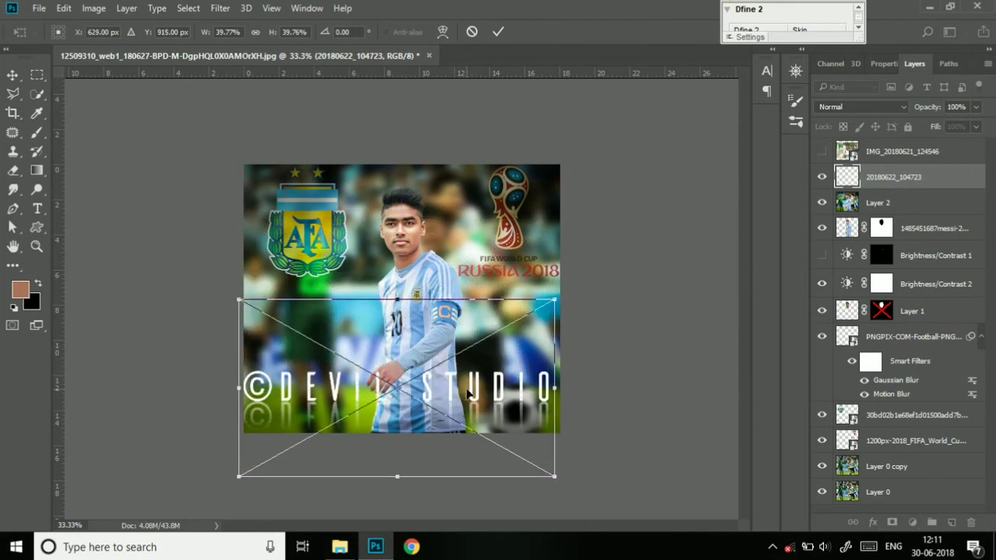
{"action": "mouse_move", "coordinate": [554, 300]}
{"action": "left_mouse_down"}
{"action": "mouse_move", "coordinate": [483, 363]}
{"action": "mouse_move", "coordinate": [466, 352]}
{"action": "left_mouse_up"}
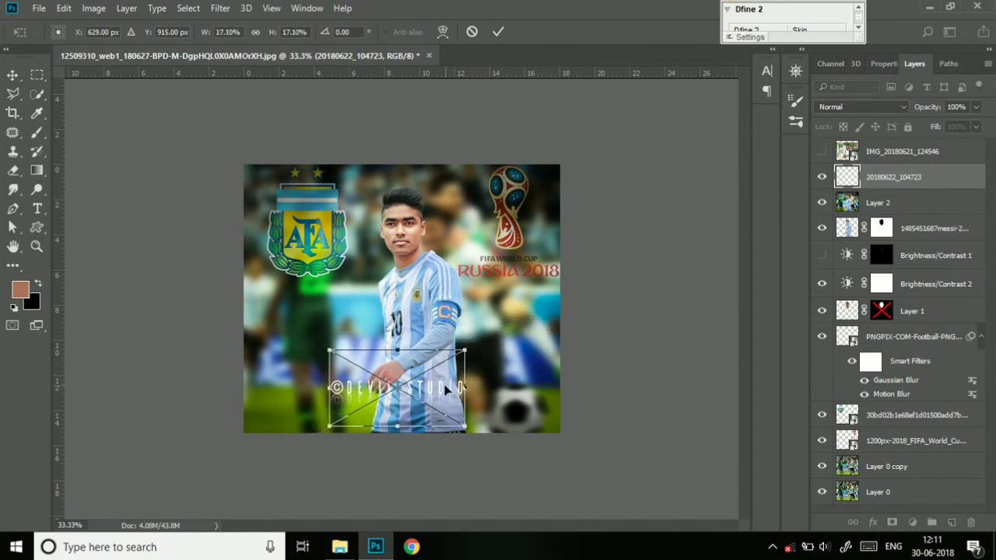
{"action": "left_click_drag", "start_coordinate": [448, 389], "coordinate": [365, 421]}
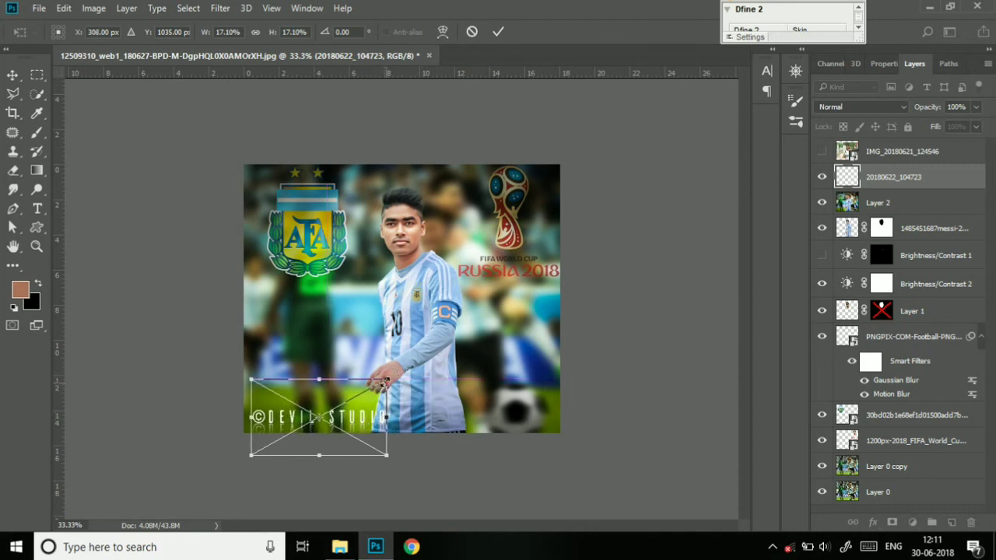
{"action": "left_click_drag", "start_coordinate": [384, 380], "coordinate": [372, 388]}
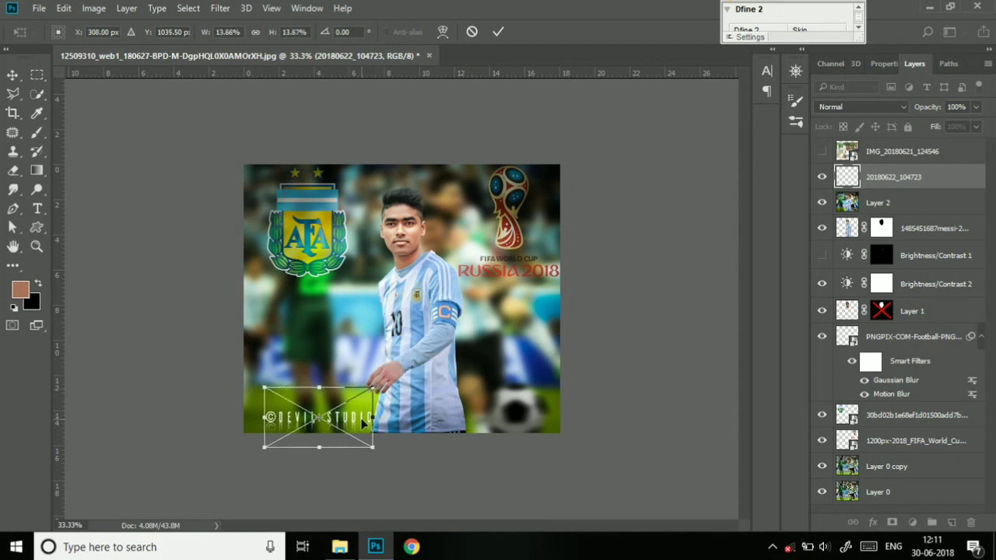
{"action": "left_click_drag", "start_coordinate": [359, 425], "coordinate": [343, 426]}
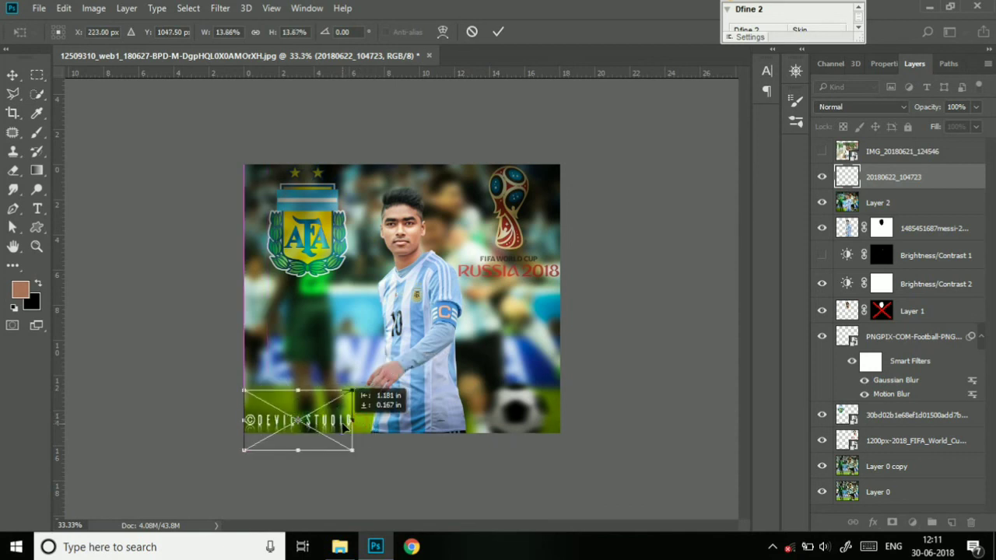
{"action": "key", "text": "Return"}
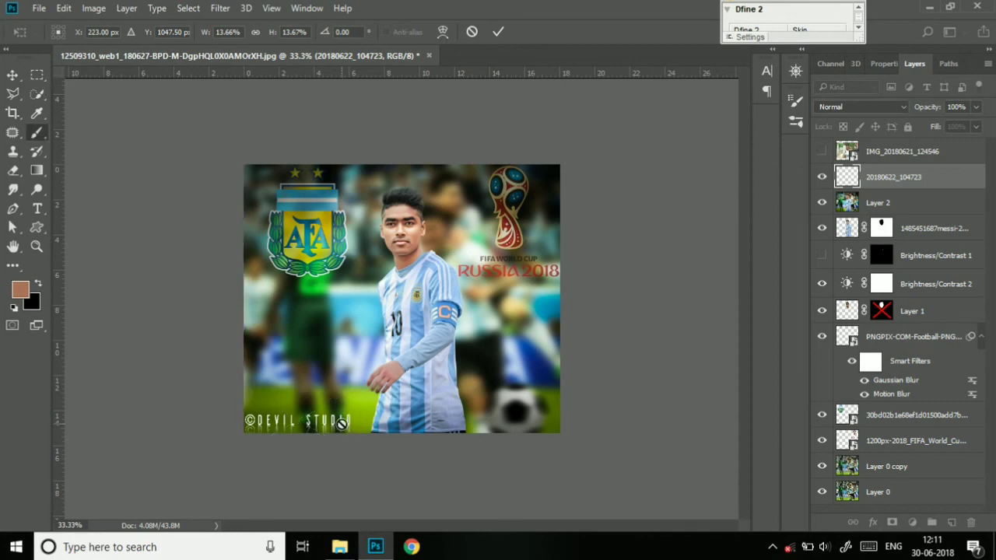
{"action": "key", "text": "b"}
{"action": "key", "text": "ctrl+plus"}
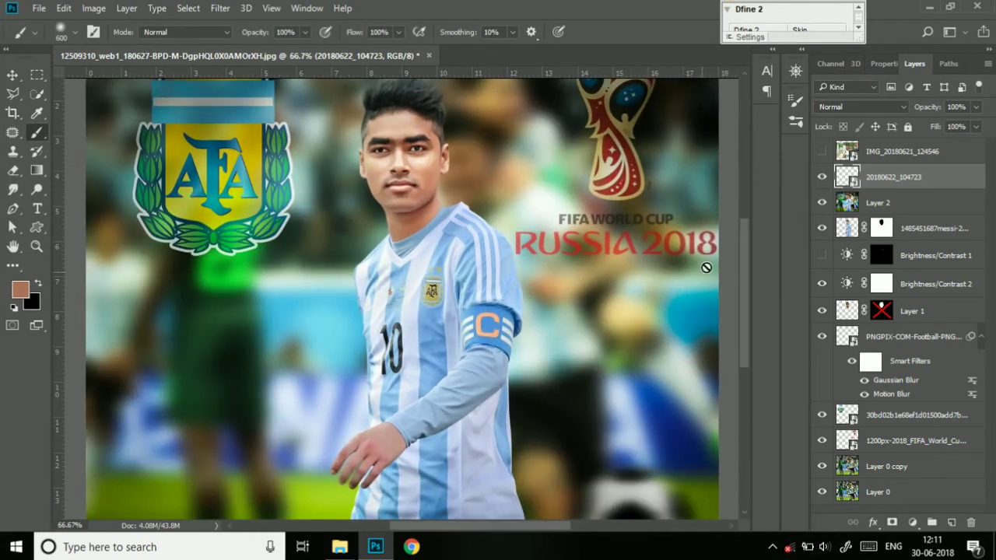
- Scale the ©DEVIL STUDIO watermark down slightly with Free Transform
{"action": "left_click_drag", "start_coordinate": [744, 278], "coordinate": [760, 361]}
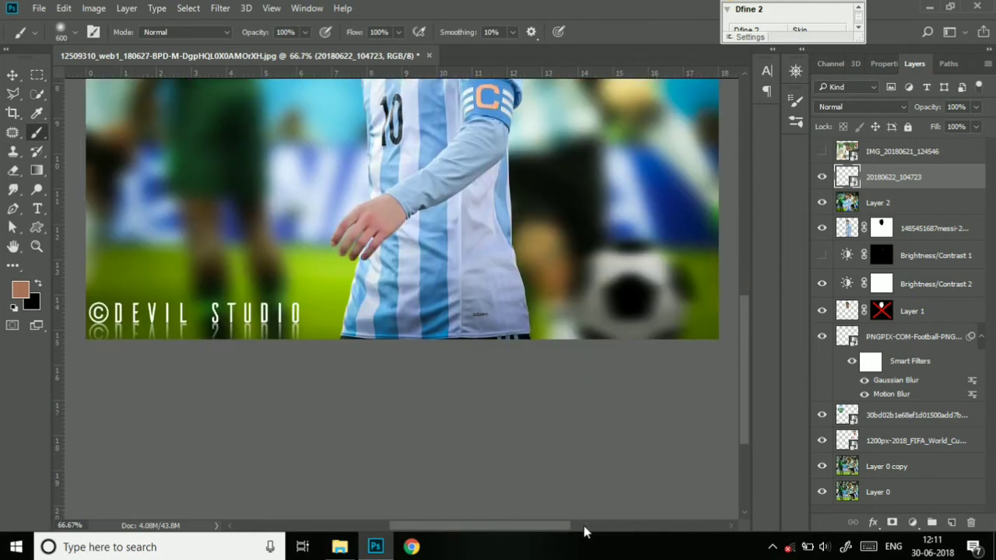
{"action": "key", "text": "alt+Tab"}
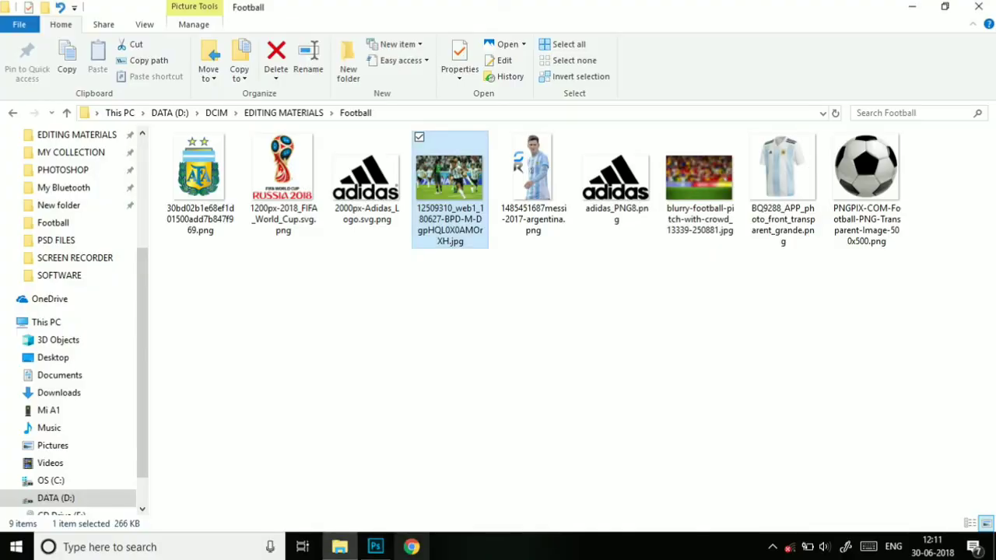
{"action": "left_click", "coordinate": [375, 547]}
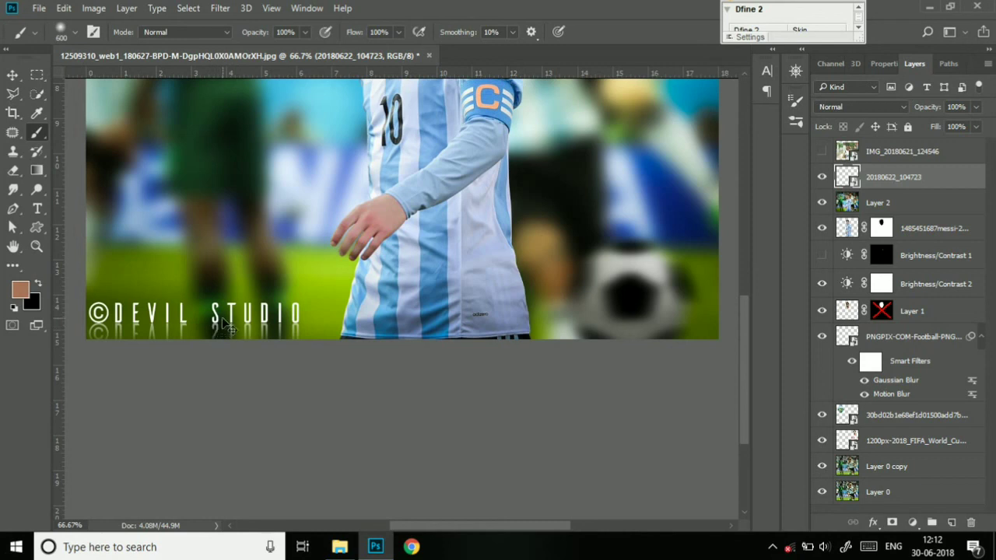
{"action": "key", "text": "ctrl+t"}
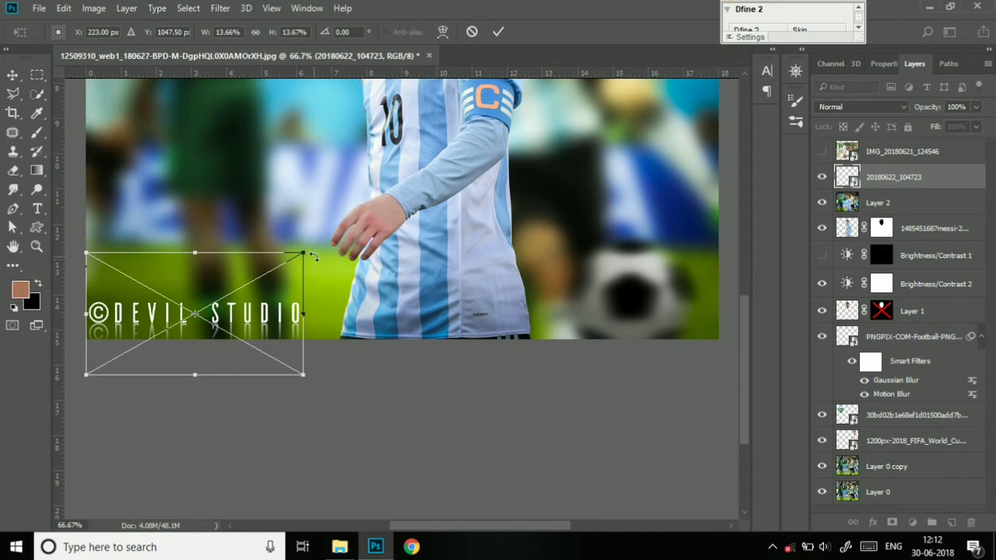
{"action": "left_click_drag", "start_coordinate": [306, 251], "coordinate": [297, 255]}
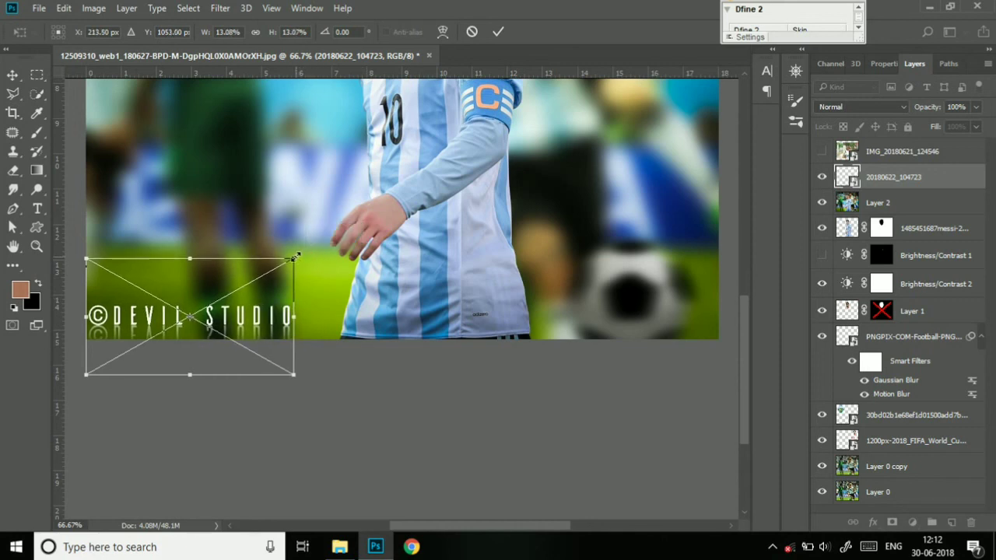
{"action": "key", "text": "b"}
{"action": "key", "text": "Return"}
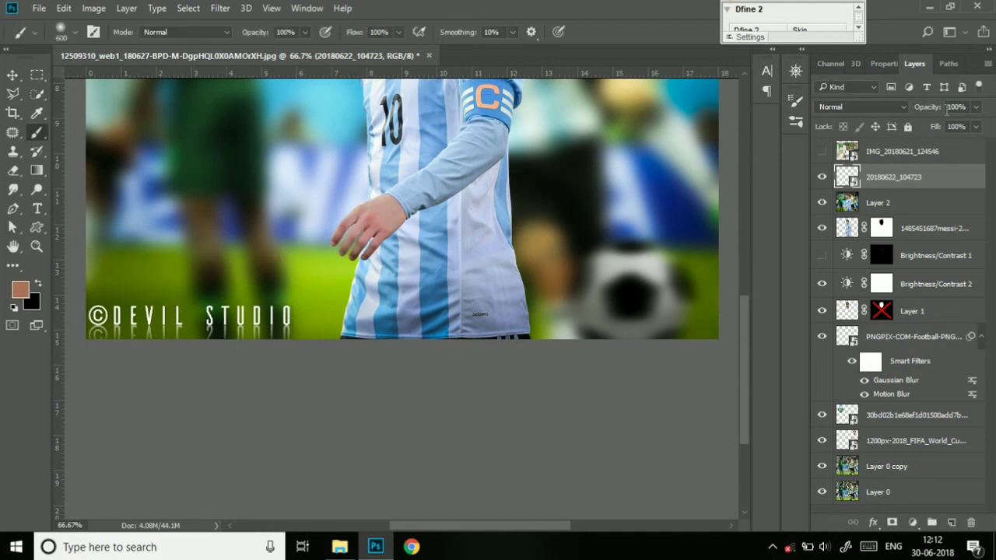
- Lower the watermark layer's opacity to 76% and view the whole poster
{"action": "left_click_drag", "start_coordinate": [936, 106], "coordinate": [921, 110]}
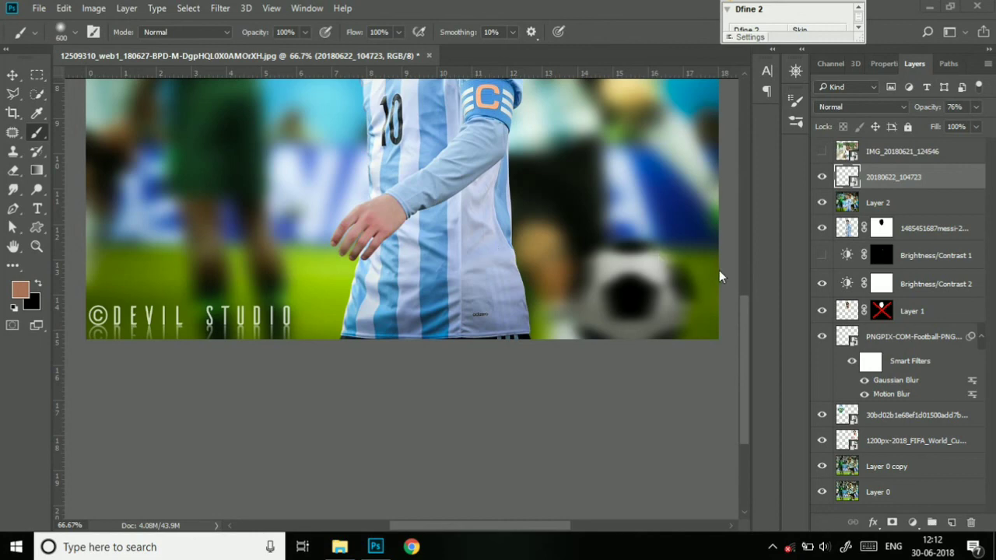
{"action": "left_click", "coordinate": [744, 330]}
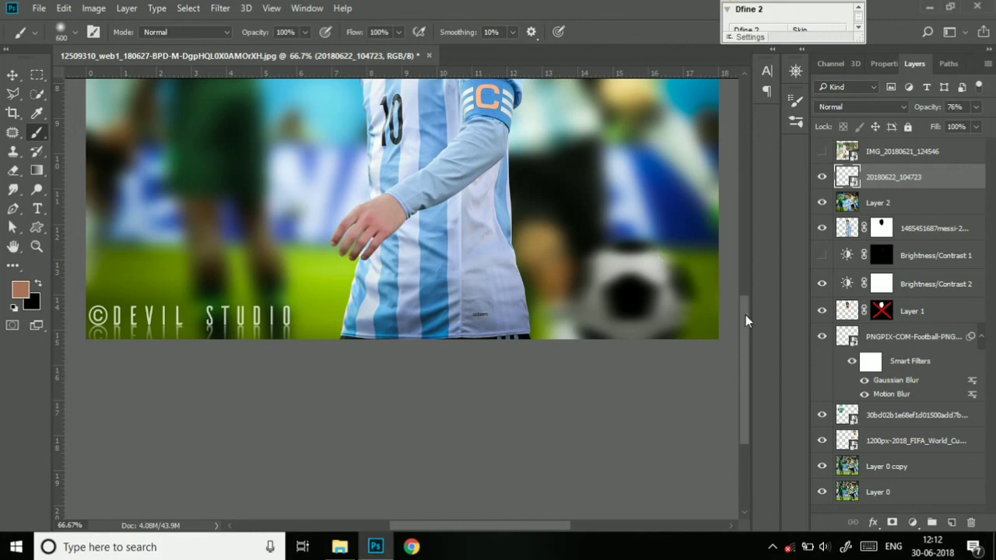
{"action": "left_click_drag", "start_coordinate": [746, 315], "coordinate": [747, 265]}
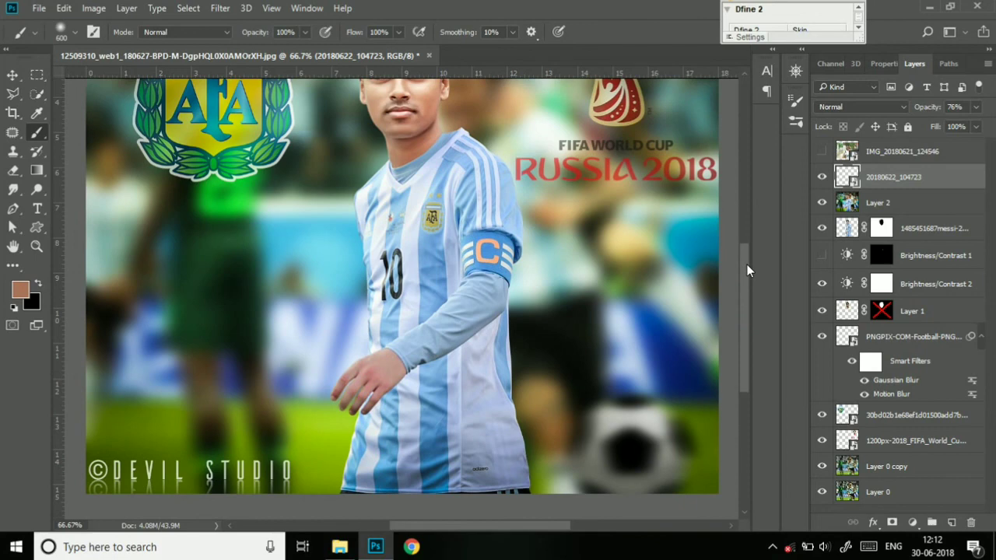
{"action": "key", "text": "ctrl+minus"}
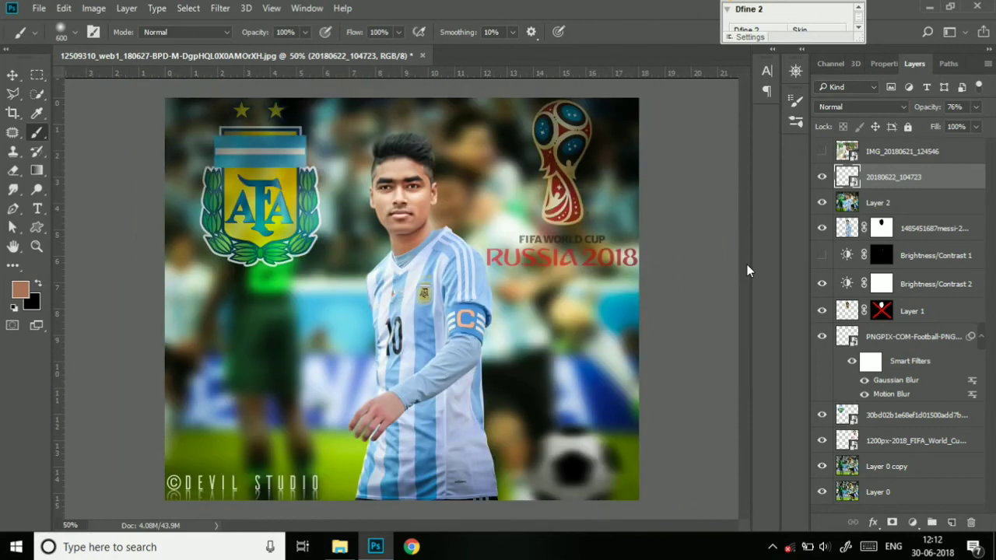